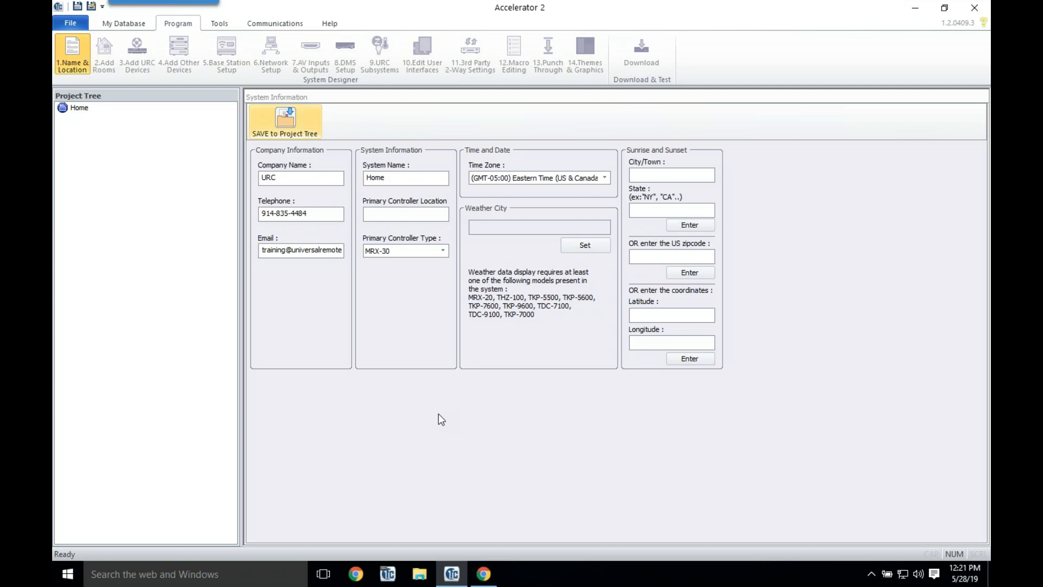
Step: Replace the default system name 'Home' with the owner's house name
drag(387, 177, 315, 178)
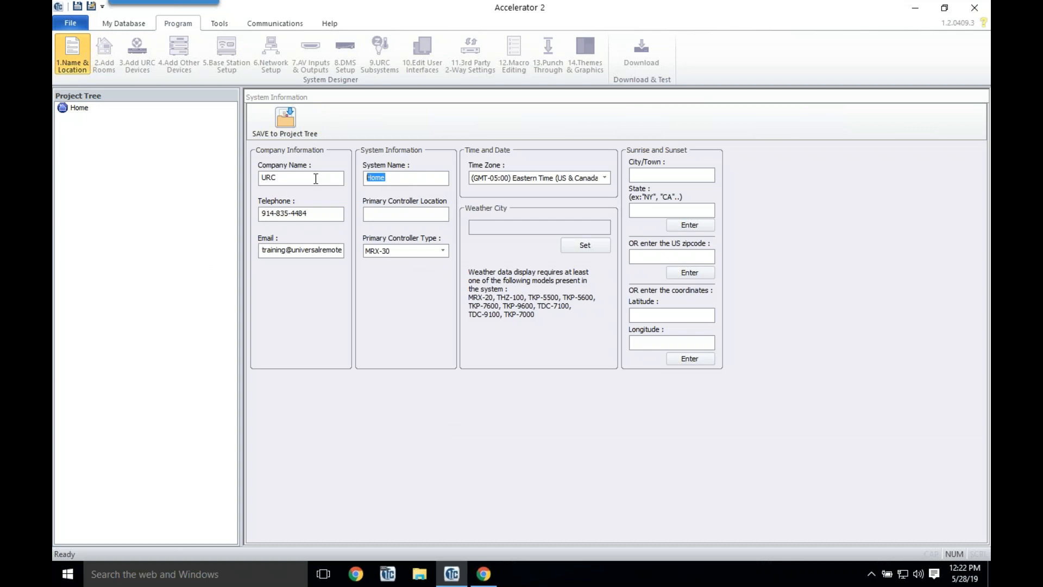
key(BackSpace)
text(Jane)
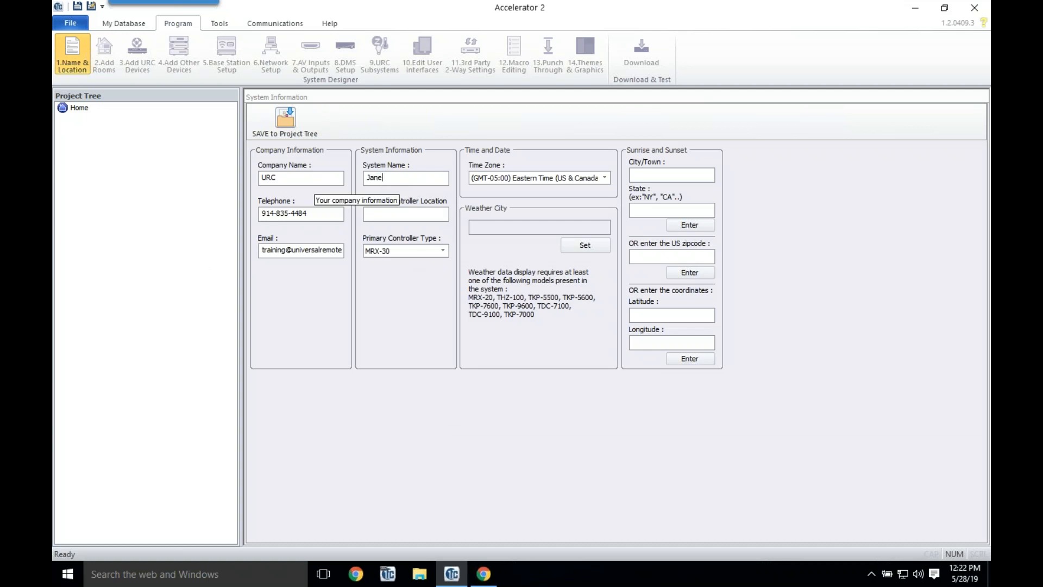
text('s House)
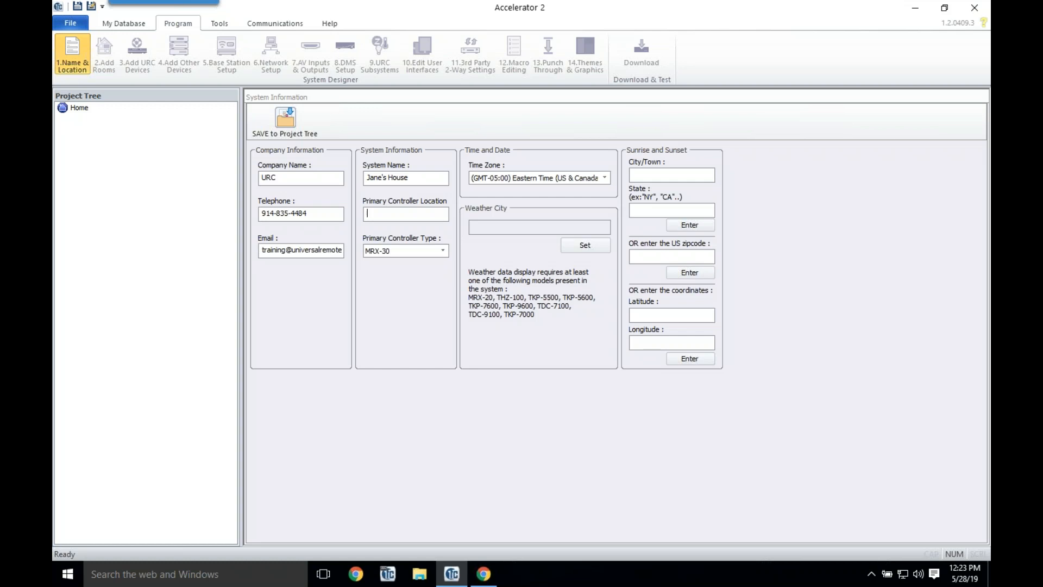
Step: Enter 'Living Room' as the primary controller location and switch the controller type to MRX-15
text(Livng Room)
double_click(374, 214)
text(Living)
click(445, 250)
click(418, 278)
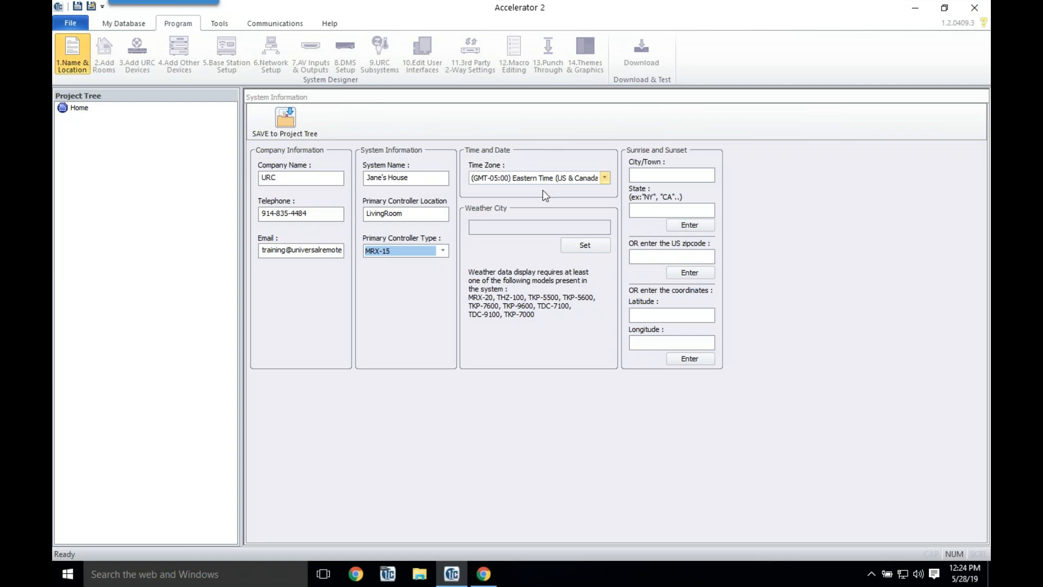
Step: Search for Harrison and save Harrison, New York as the weather city
click(599, 248)
click(400, 210)
text(Harrios)
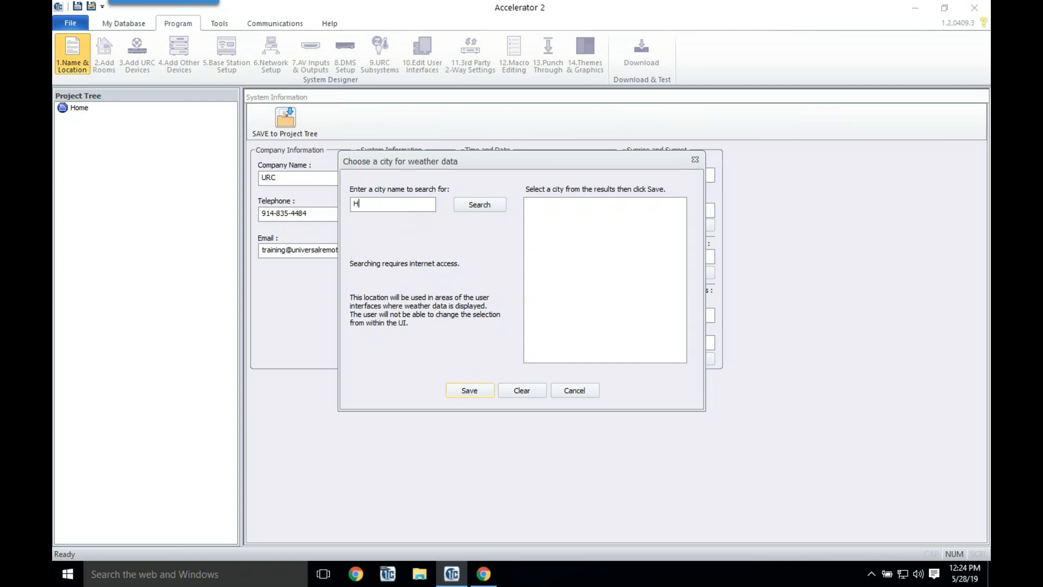
text(son)
click(471, 207)
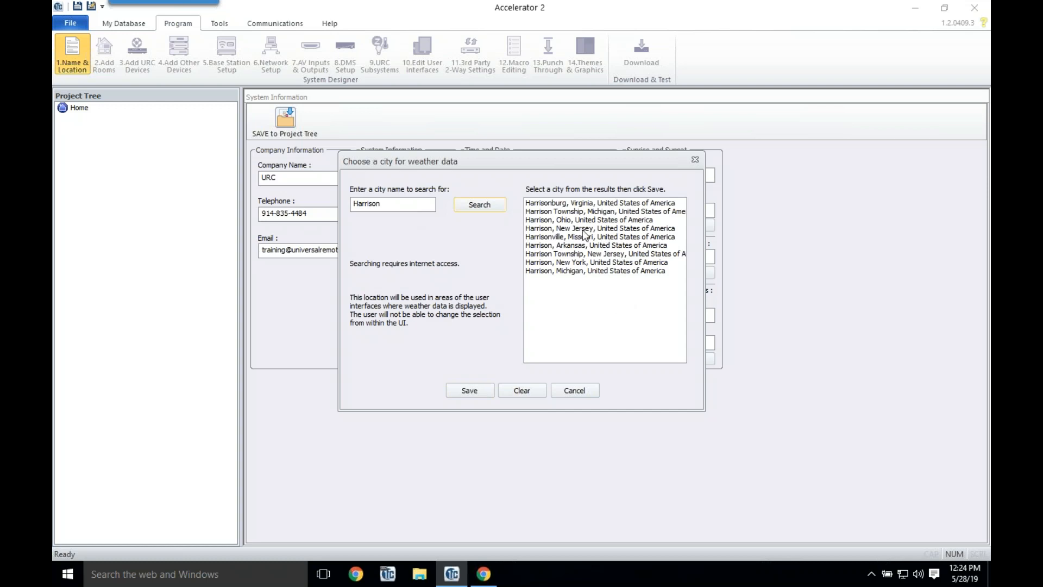
click(592, 263)
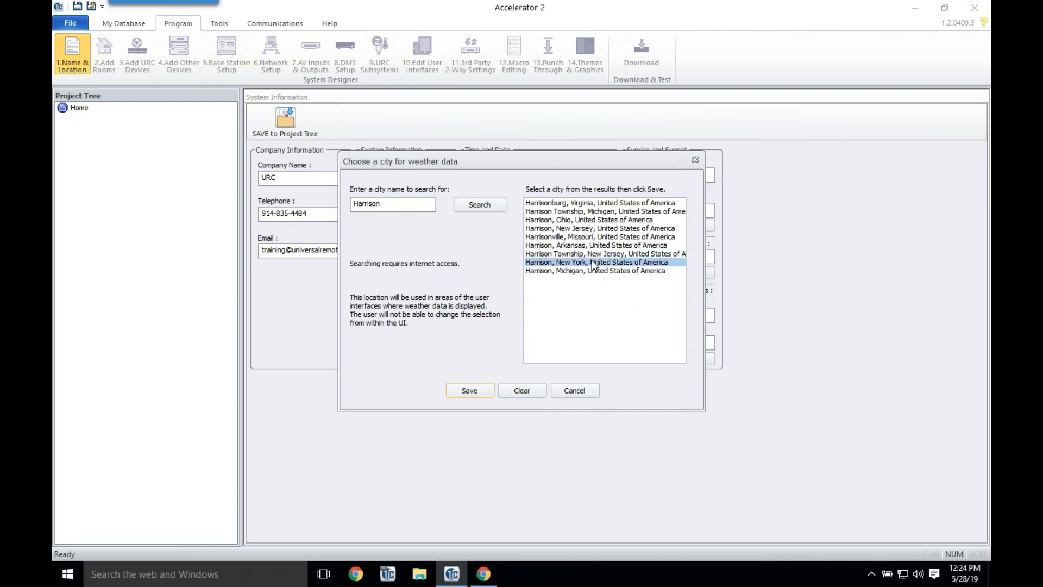
click(483, 389)
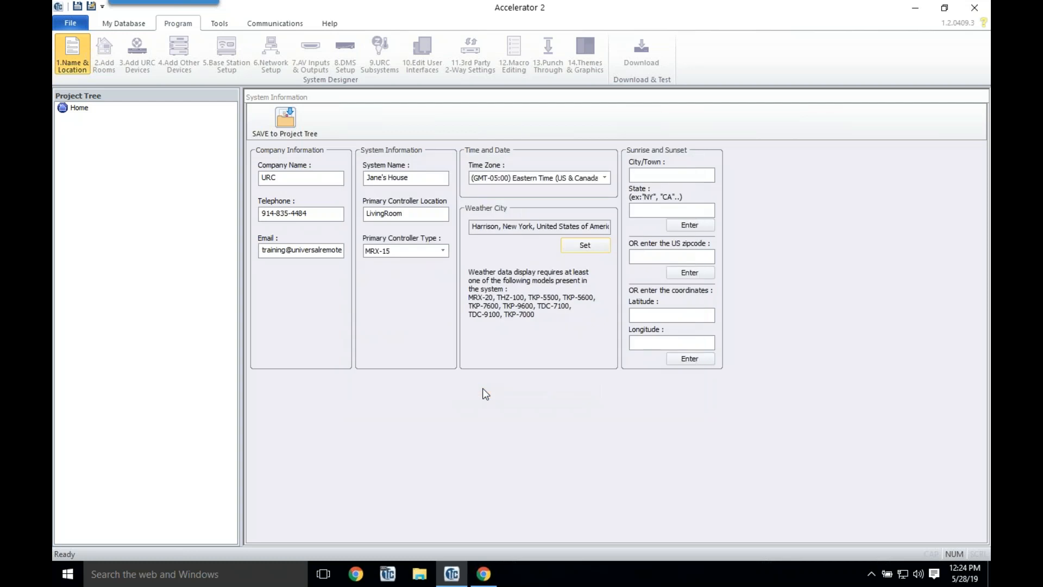
Step: Reopen the weather city search and look up Mexico City, Mexico
click(578, 247)
text(Mexico City)
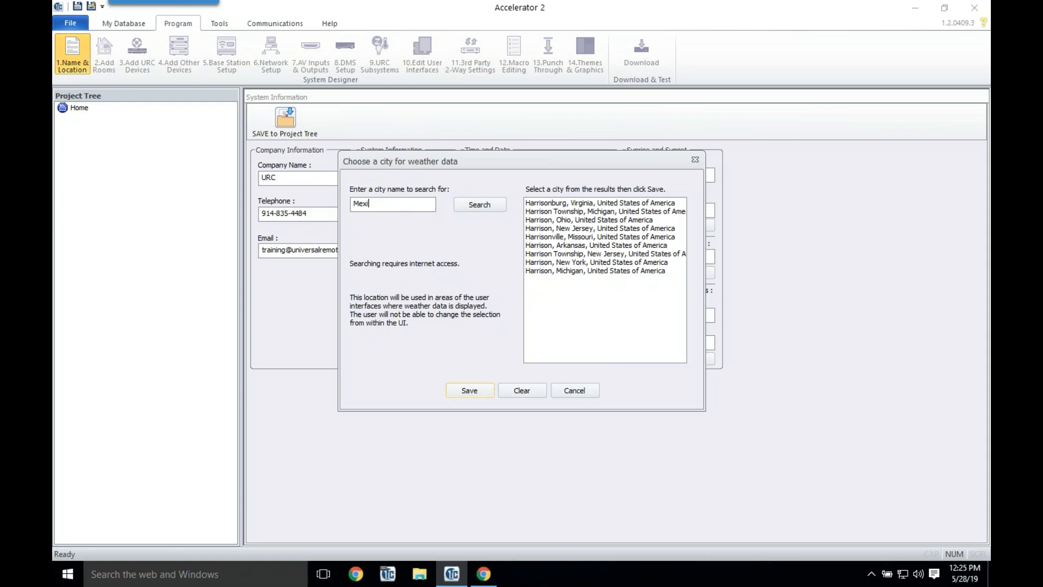
click(482, 205)
click(606, 203)
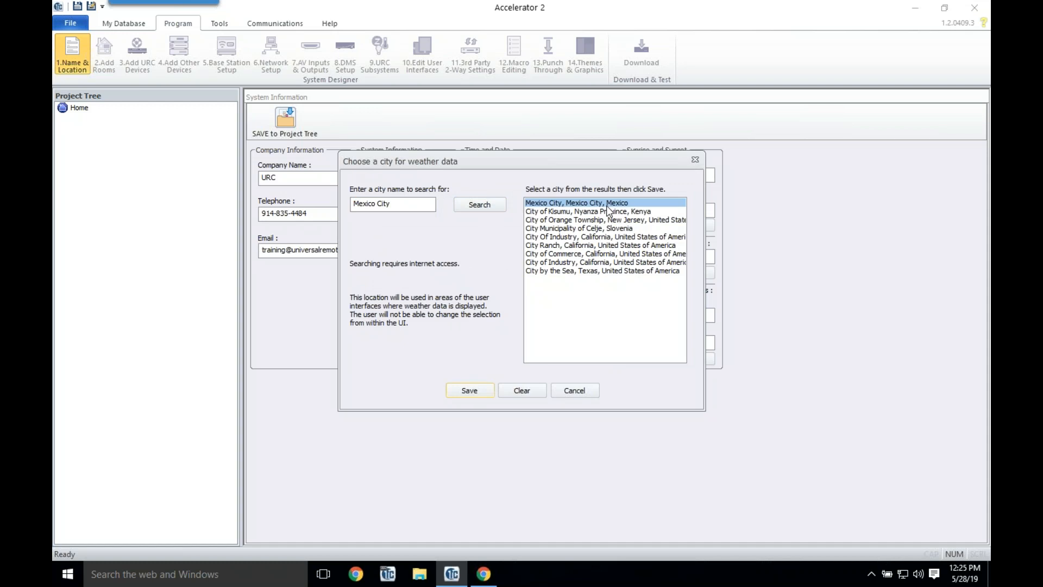
Step: Search Harrison again and re-save Harrison, New York as the weather city
drag(406, 202, 276, 196)
text(Harrison)
click(480, 204)
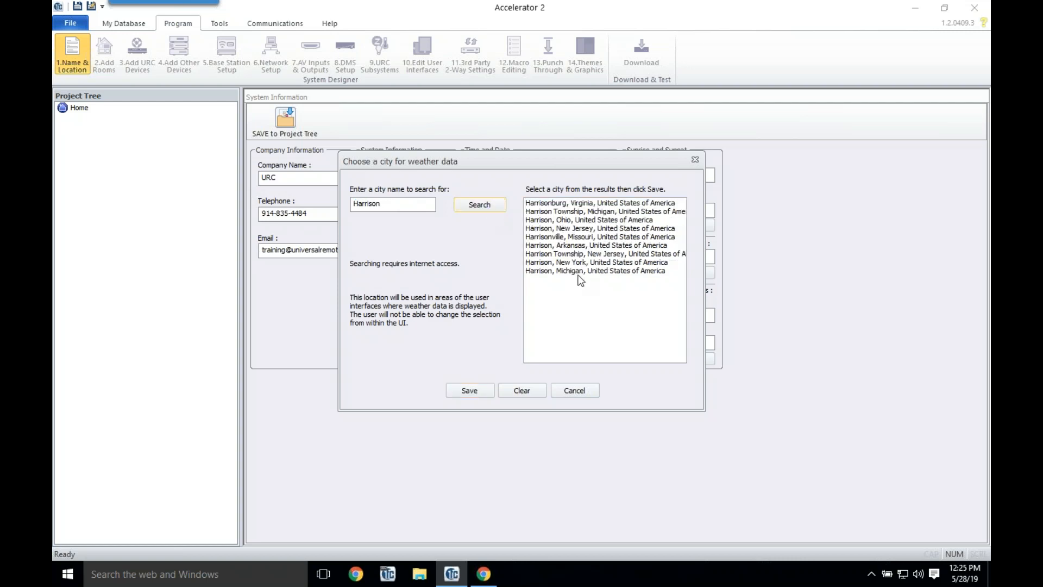
click(584, 264)
click(476, 390)
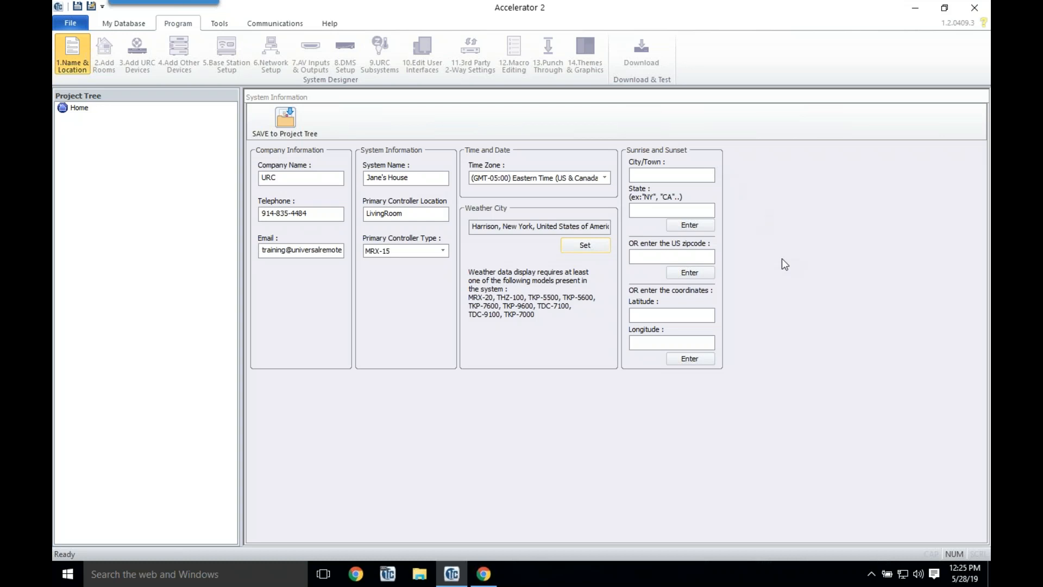
Step: Fill sunrise/sunset location from zipcode 10528 (Harrison, NY, with latitude and longitude)
text(10)
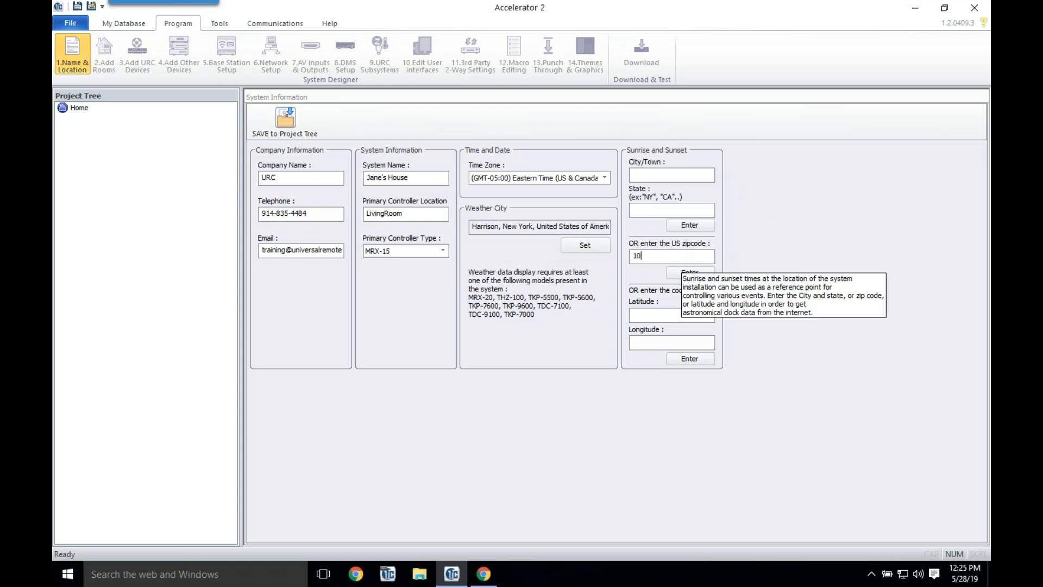
text(528)
click(710, 273)
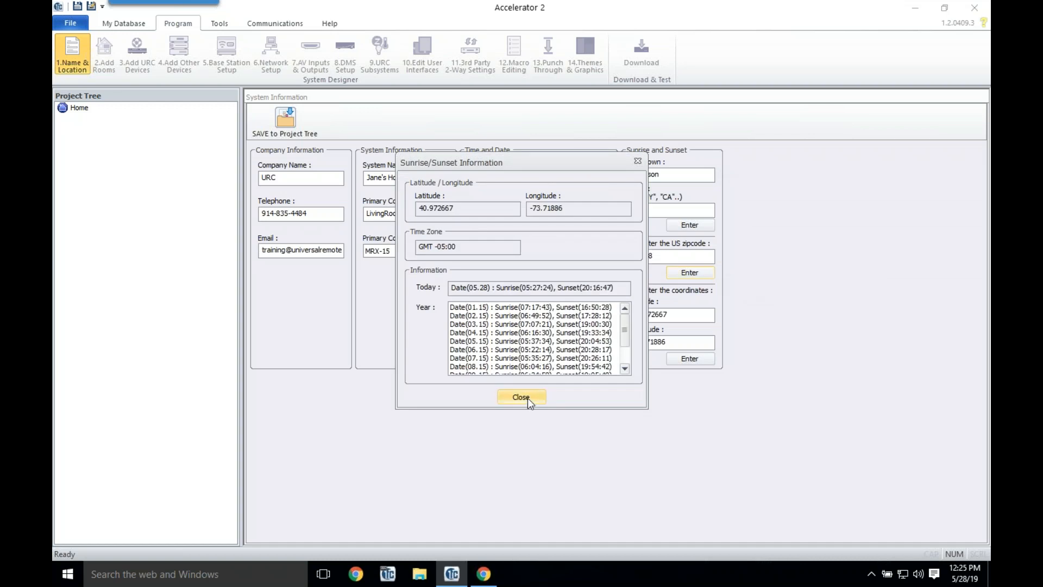
click(527, 397)
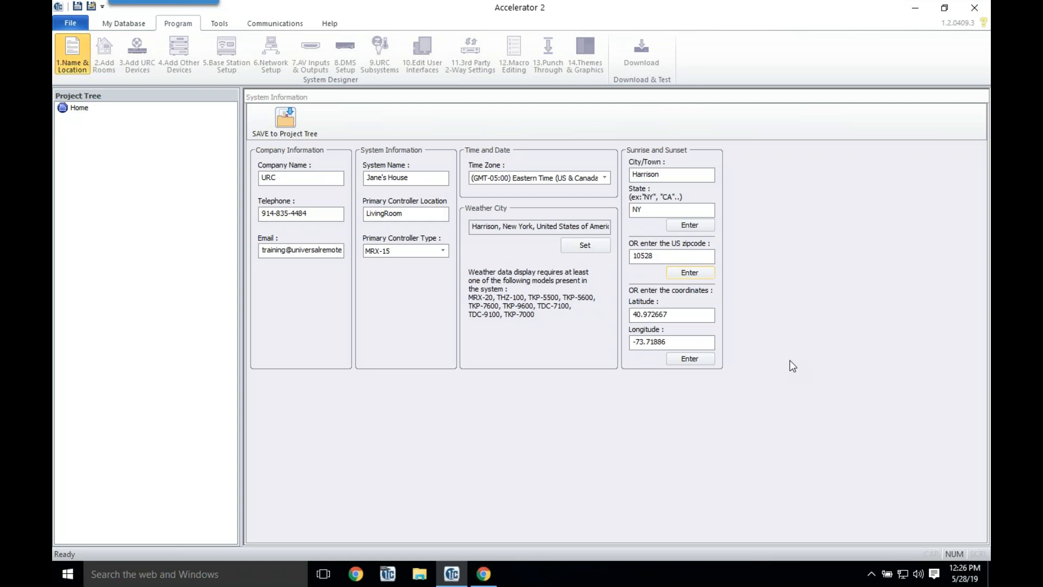
Step: Save the system information to the project tree and bring up the File menu
click(286, 133)
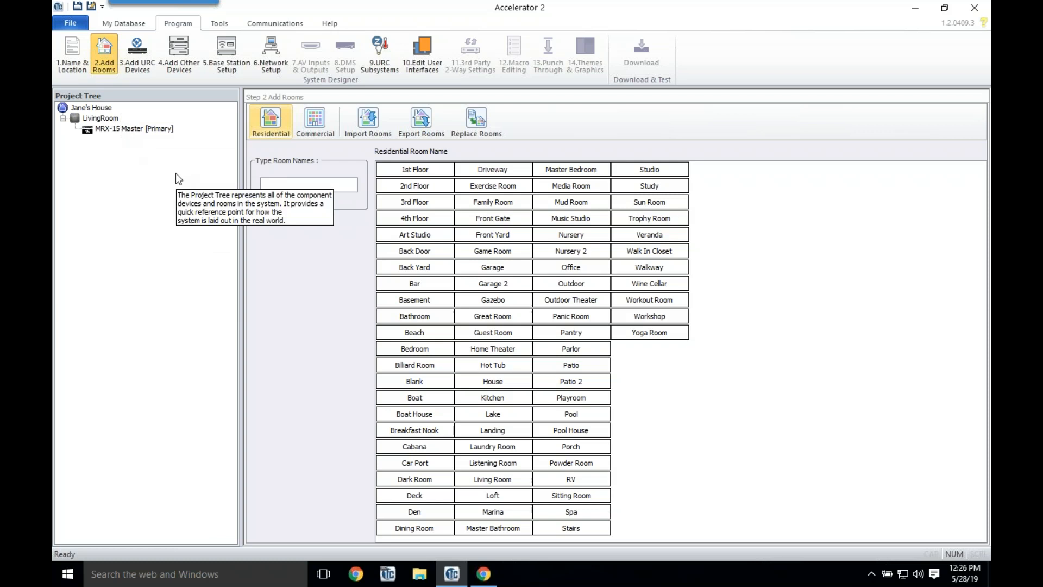
click(71, 22)
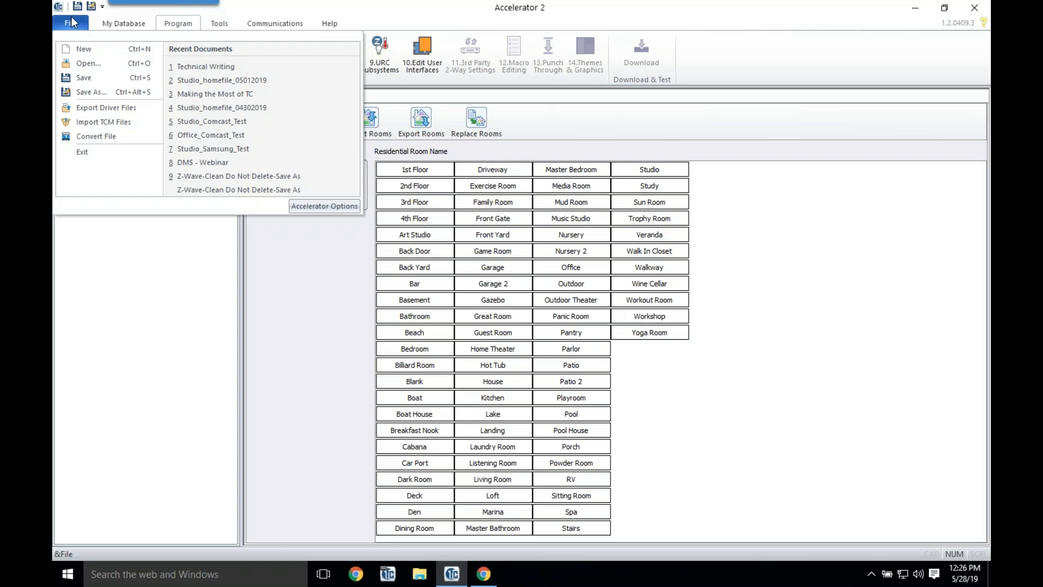
Step: Start a Convert File to another controller type, cancel it keeping MRX-15, and return to Add Rooms
click(65, 25)
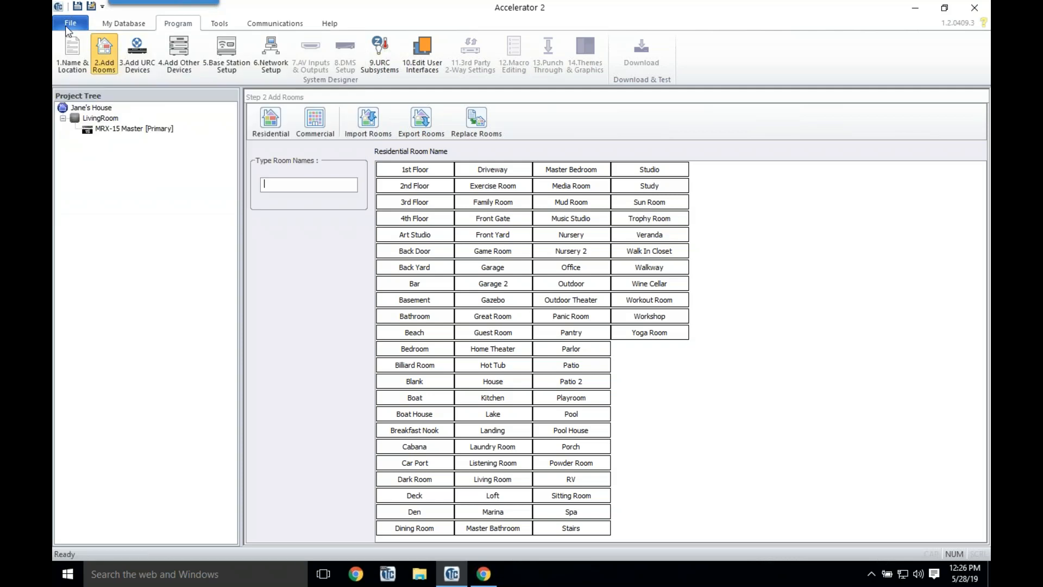
click(65, 25)
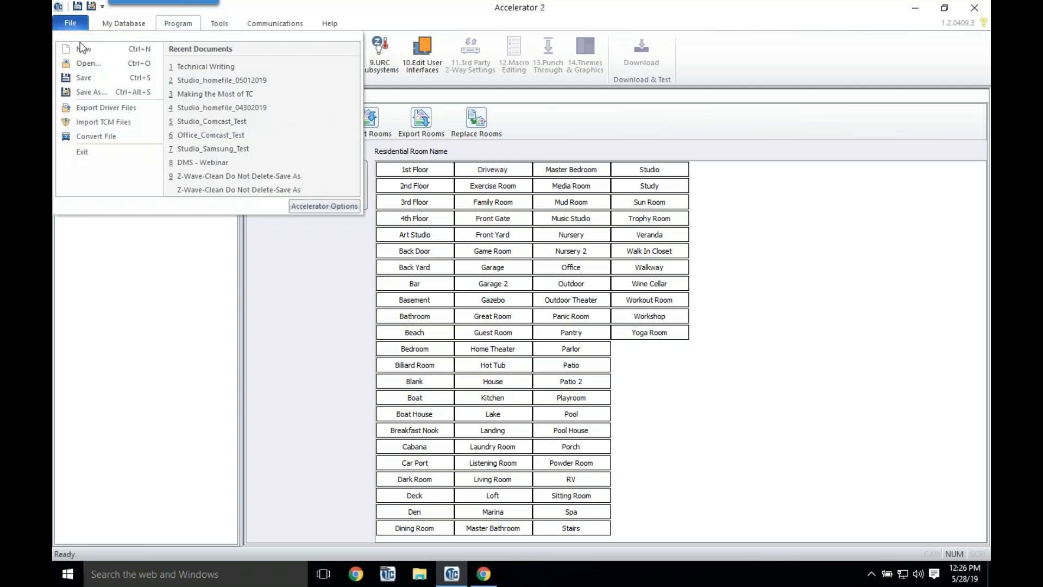
click(119, 136)
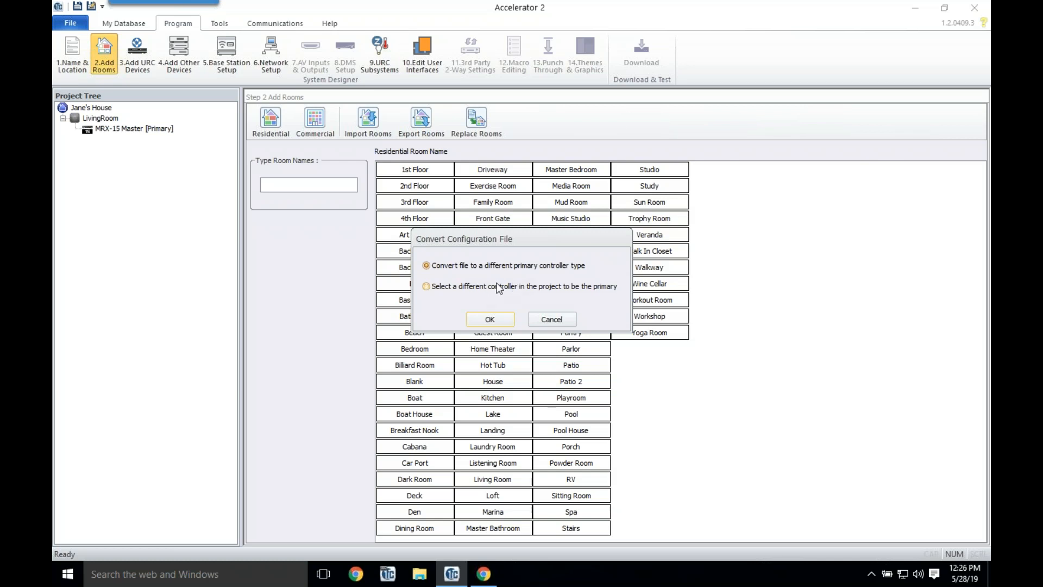
click(494, 319)
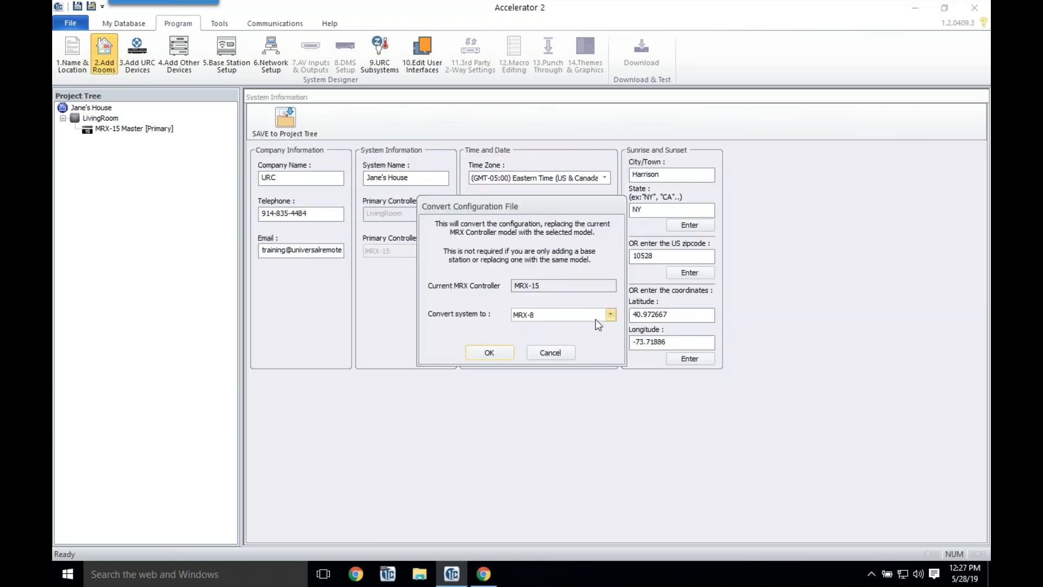
click(563, 352)
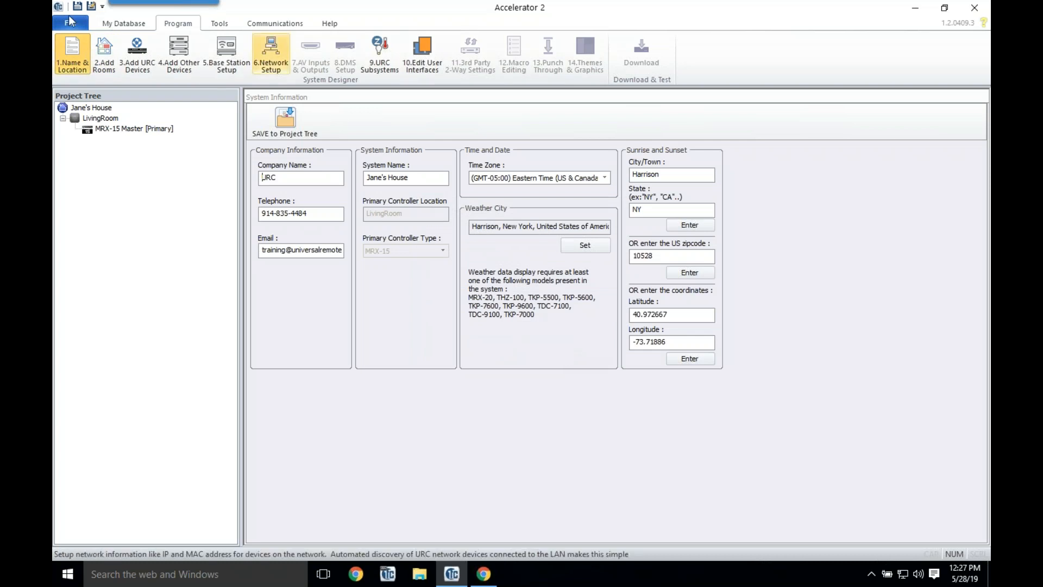
click(113, 68)
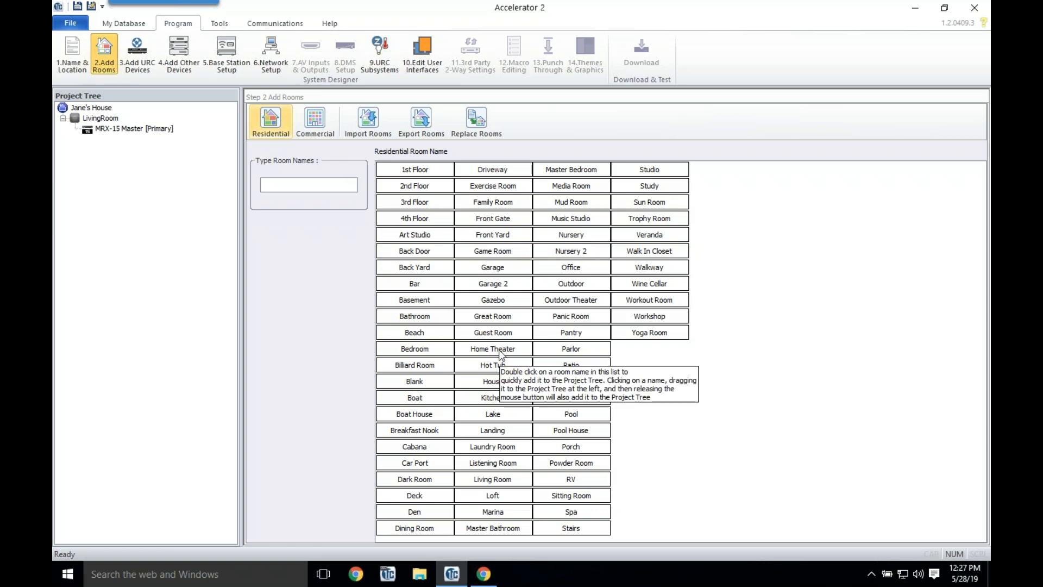
click(308, 125)
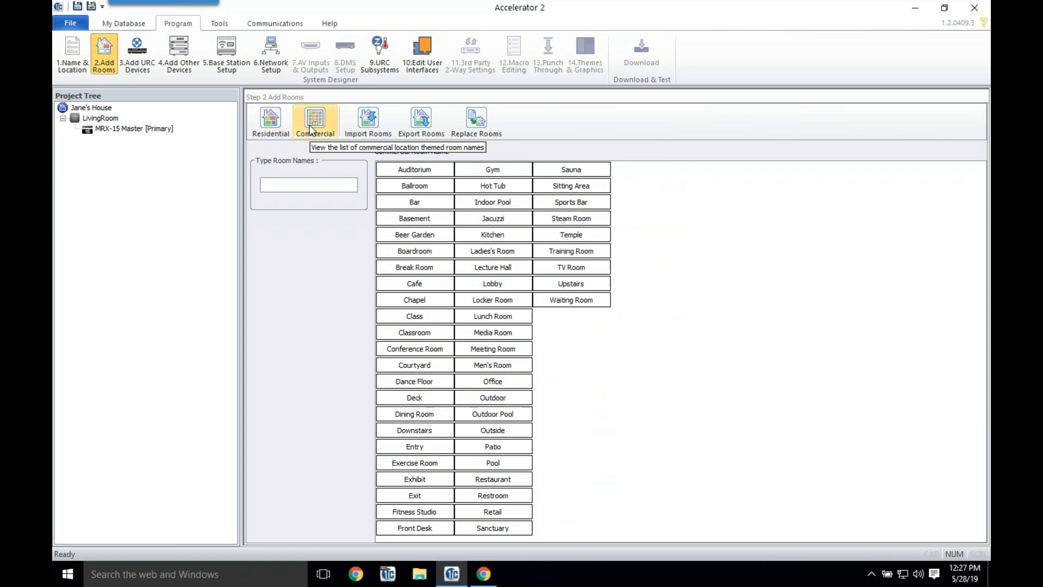
click(271, 122)
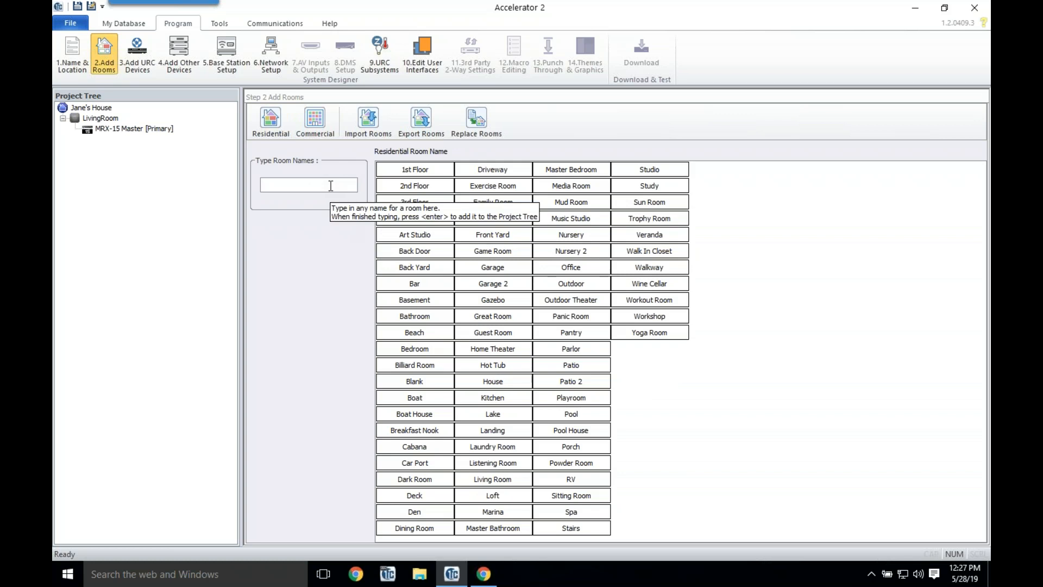
text(Master Bedroom)
key(Return)
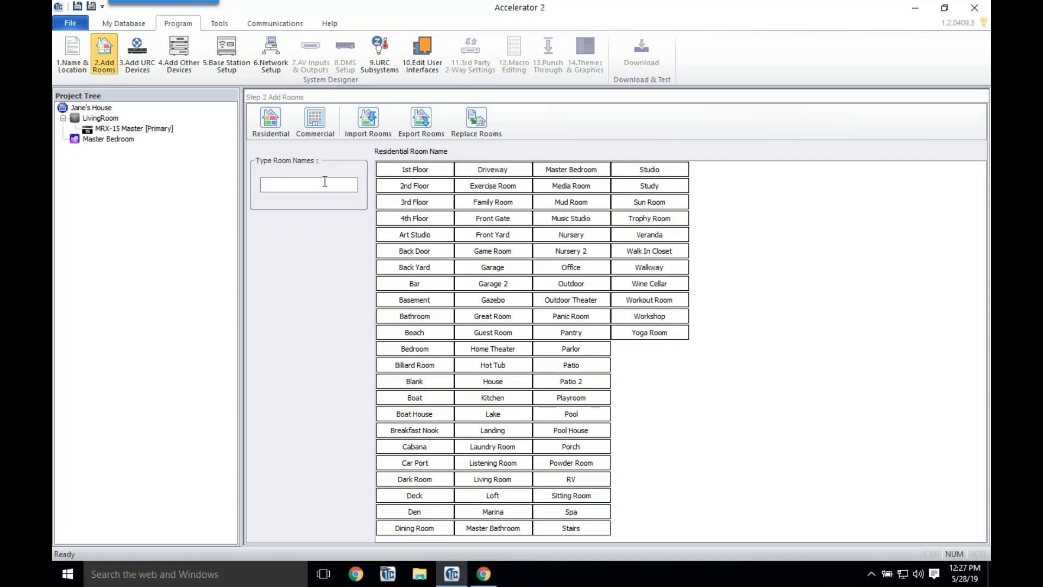
text(Game Room)
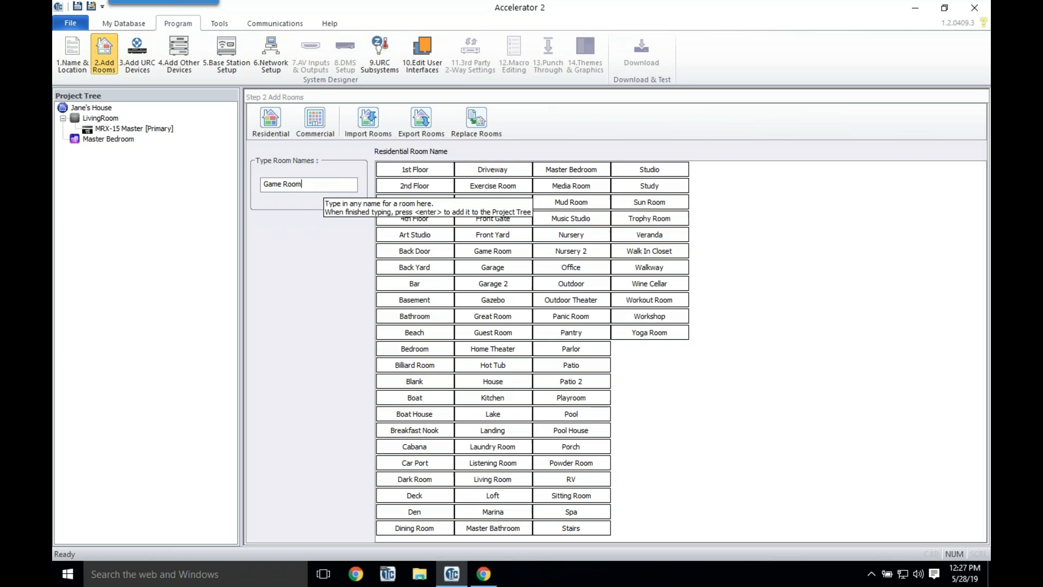
key(Return)
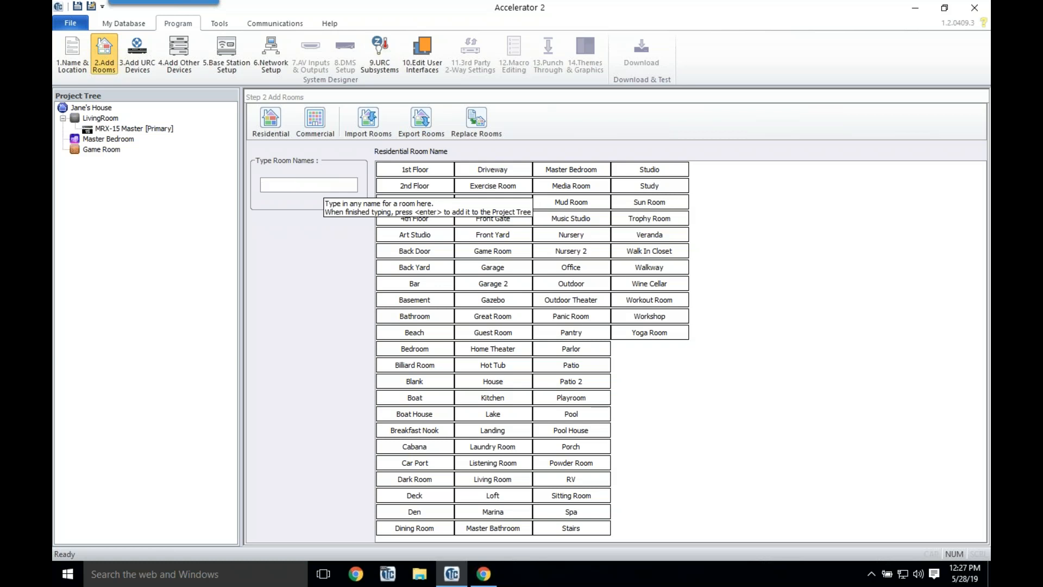
text(Kitchen)
key(Return)
text(Dining Room)
key(Return)
text(Patio)
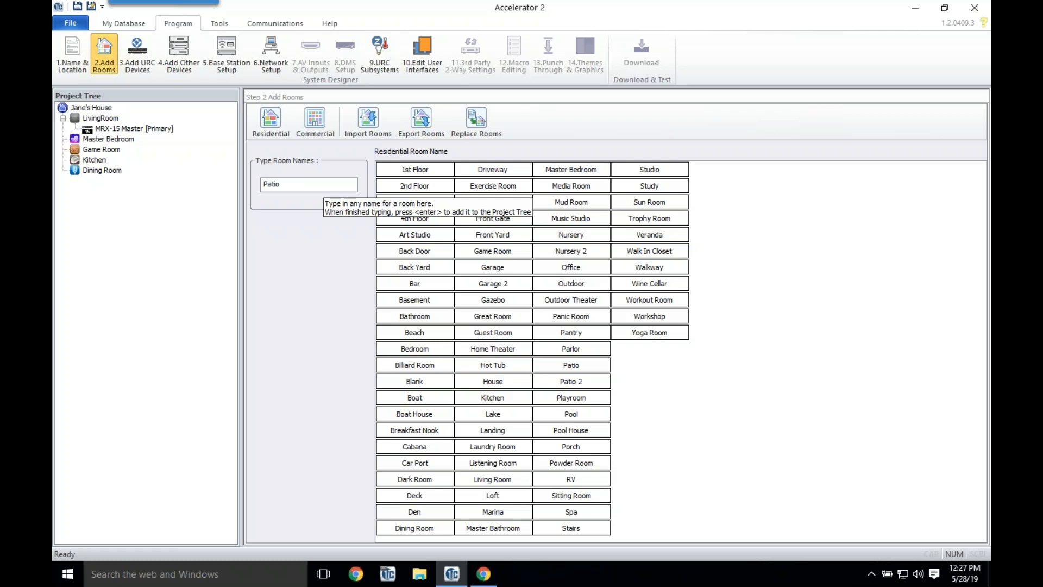
key(Return)
text(Study)
key(Return)
text(Front Hall)
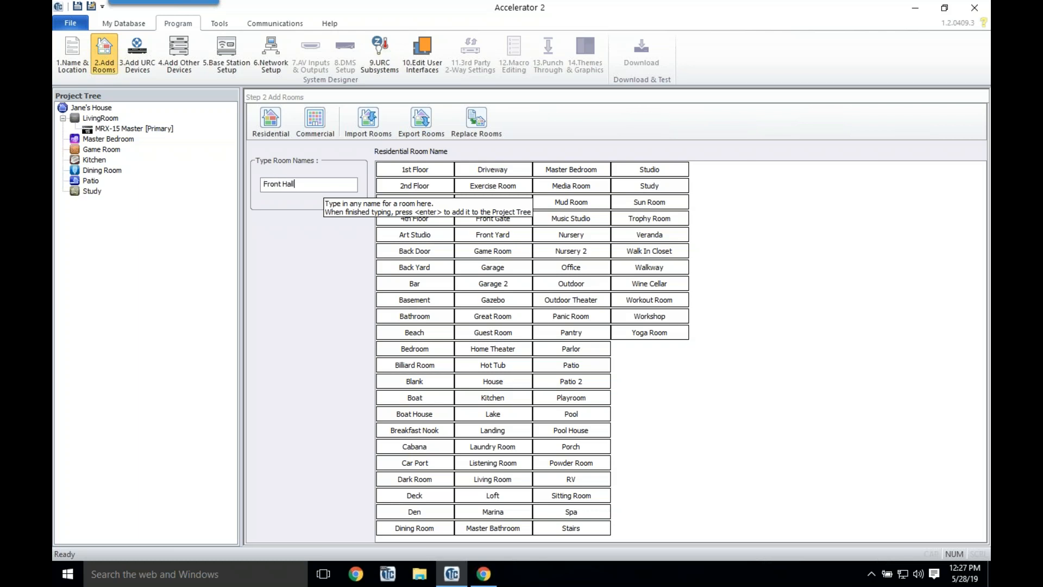
key(Return)
text(Front Door)
key(Return)
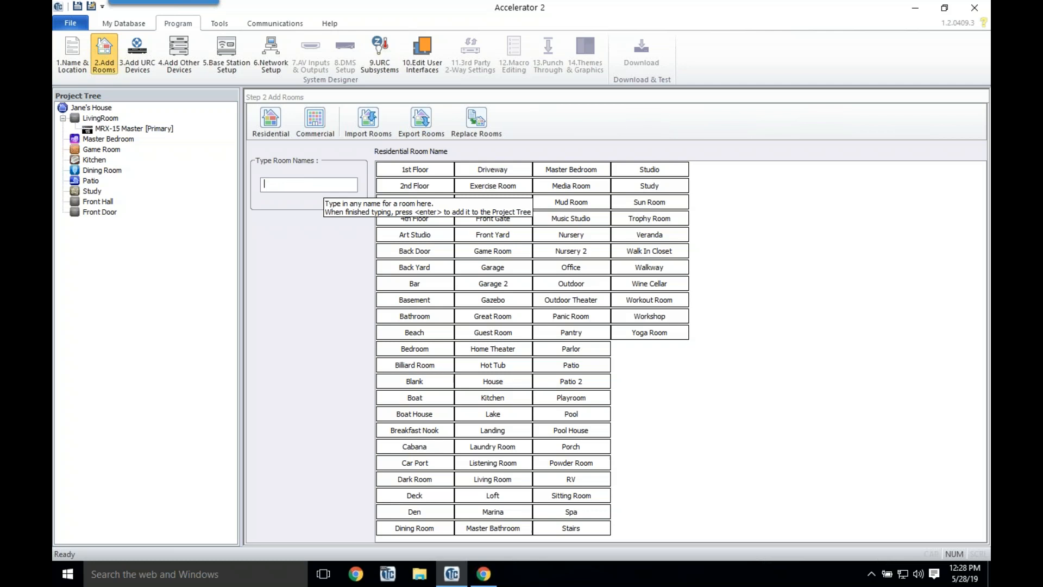
click(106, 140)
right_click(105, 142)
Step: Open LivingRoom's room properties and tick 'Room is Hidden'
click(101, 117)
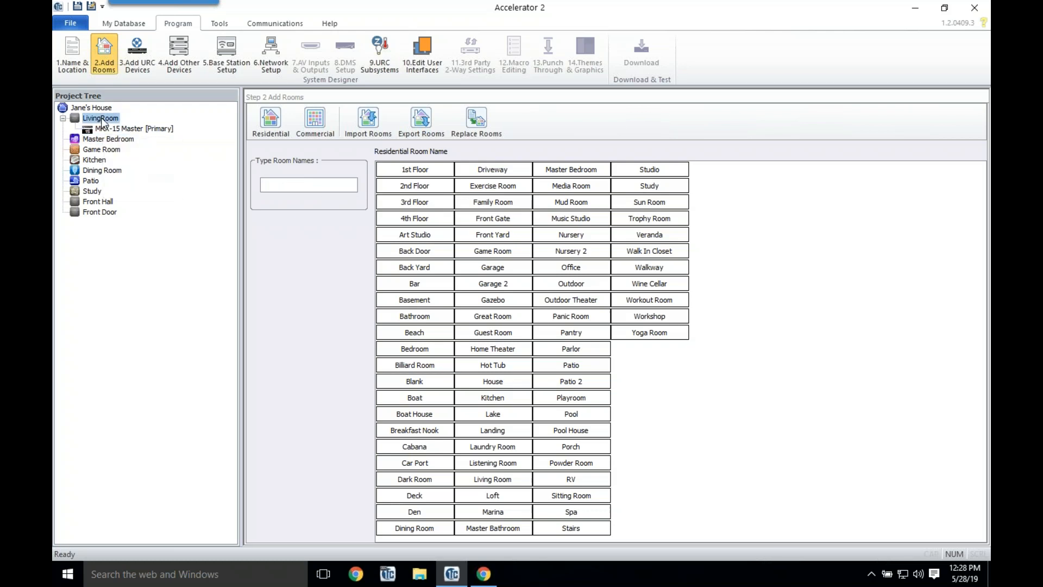
right_click(101, 118)
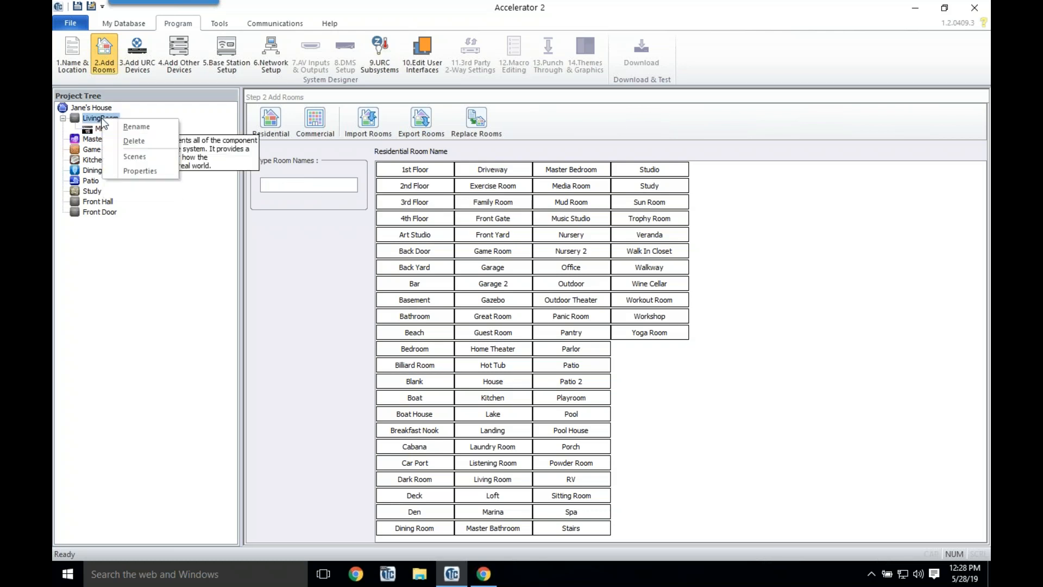
click(136, 171)
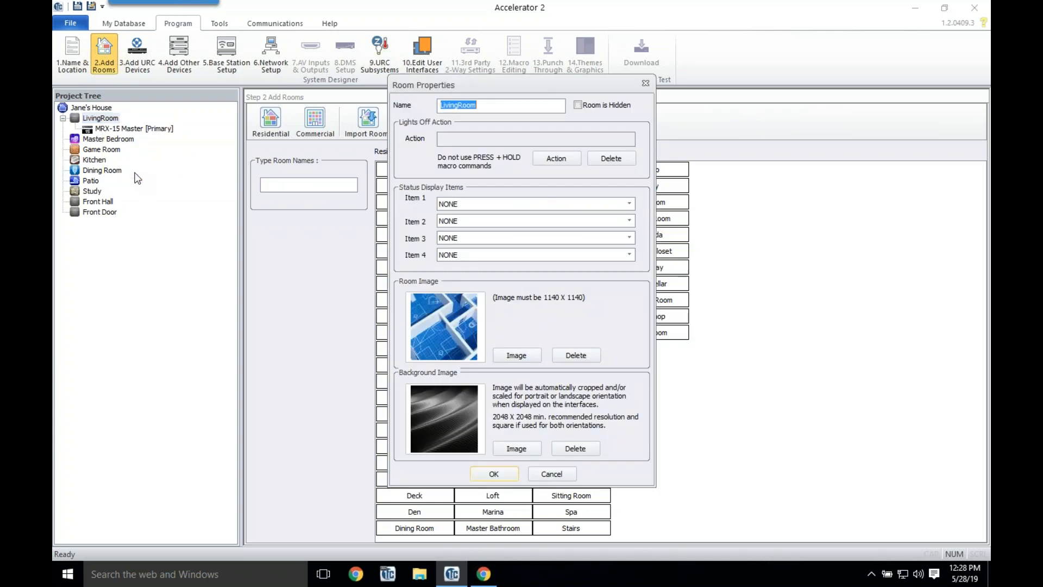
click(588, 107)
click(625, 204)
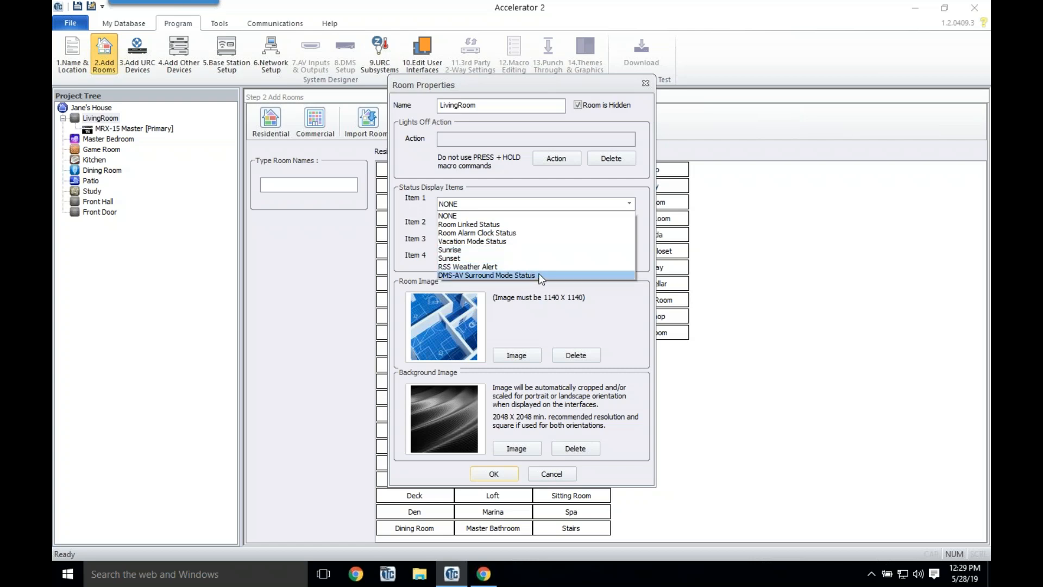
Step: Set status items 1–4 to Room Alarm Clock Status, Sunrise, Sunset and RSS Weather Alert
click(524, 231)
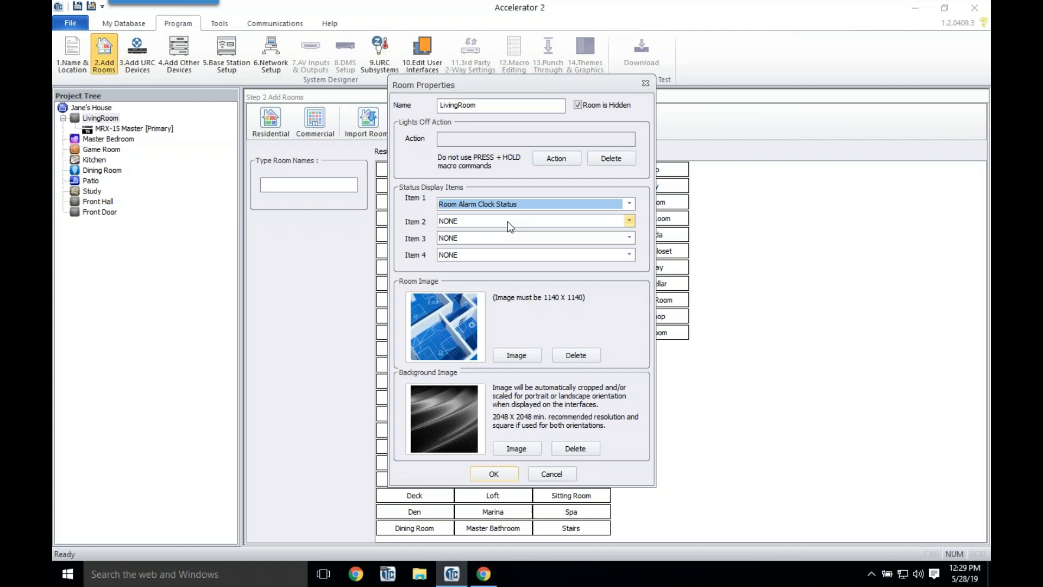
click(507, 221)
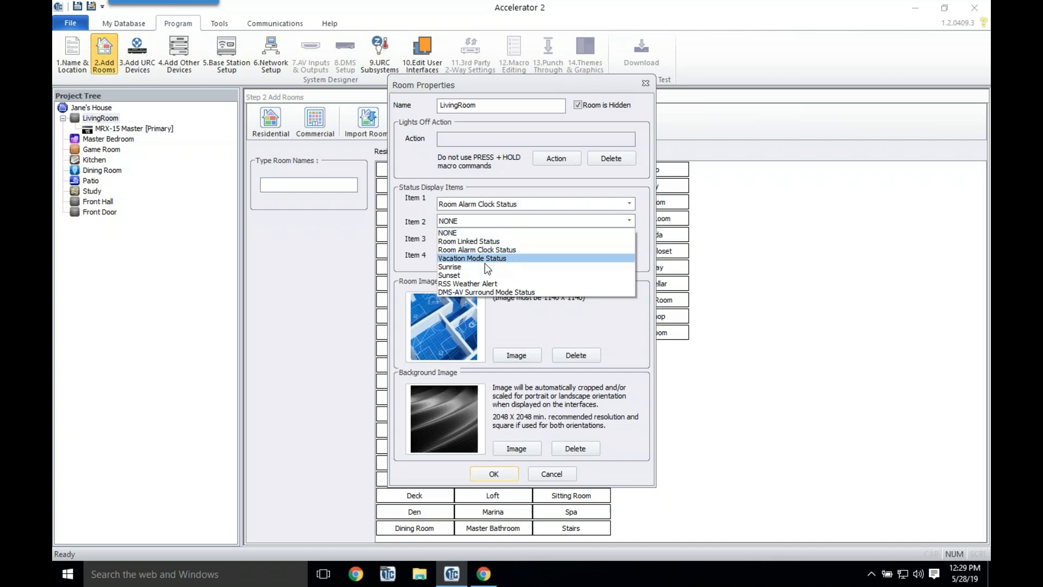
click(484, 265)
click(493, 237)
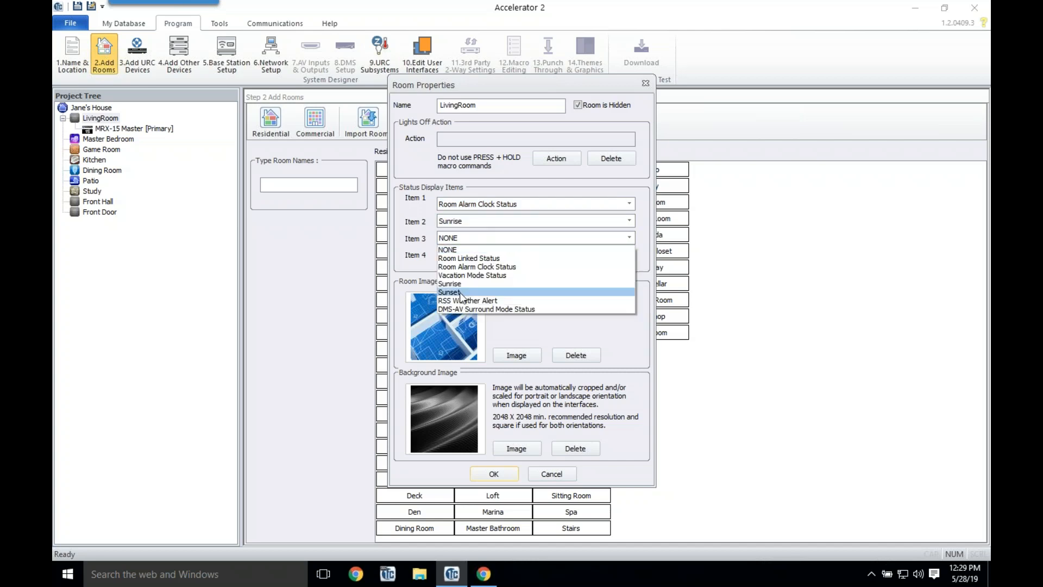
click(461, 293)
click(483, 255)
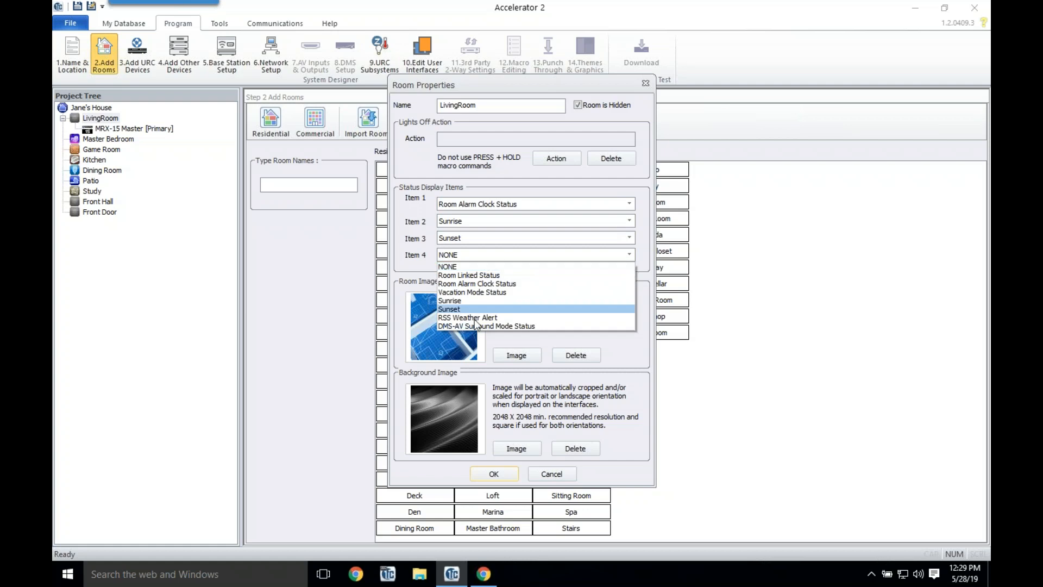
click(474, 319)
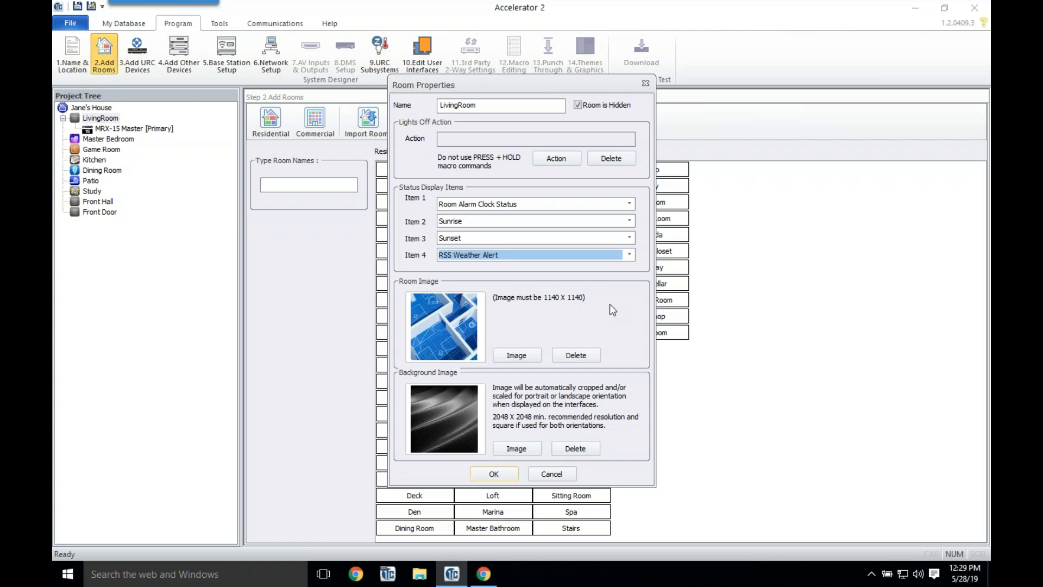
Step: Set LivingRoom's room image to Living Room 2.jpg
click(528, 356)
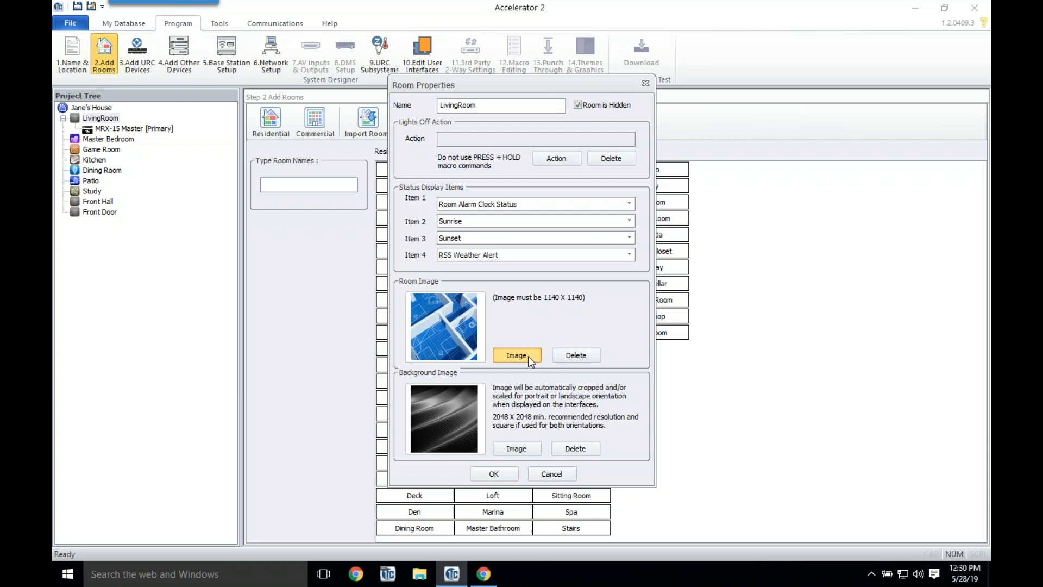
drag(684, 167, 688, 274)
click(624, 276)
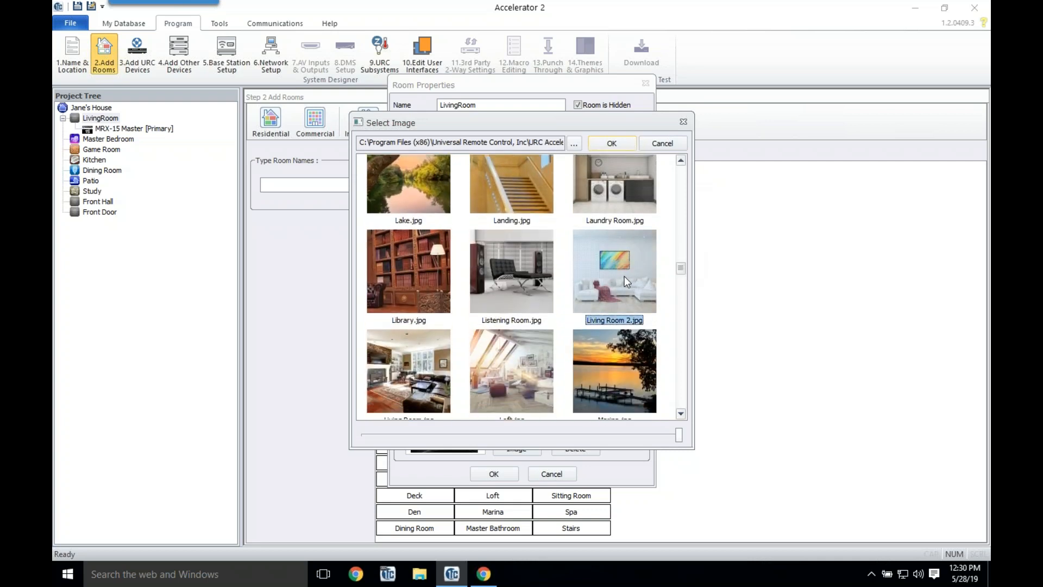
click(611, 142)
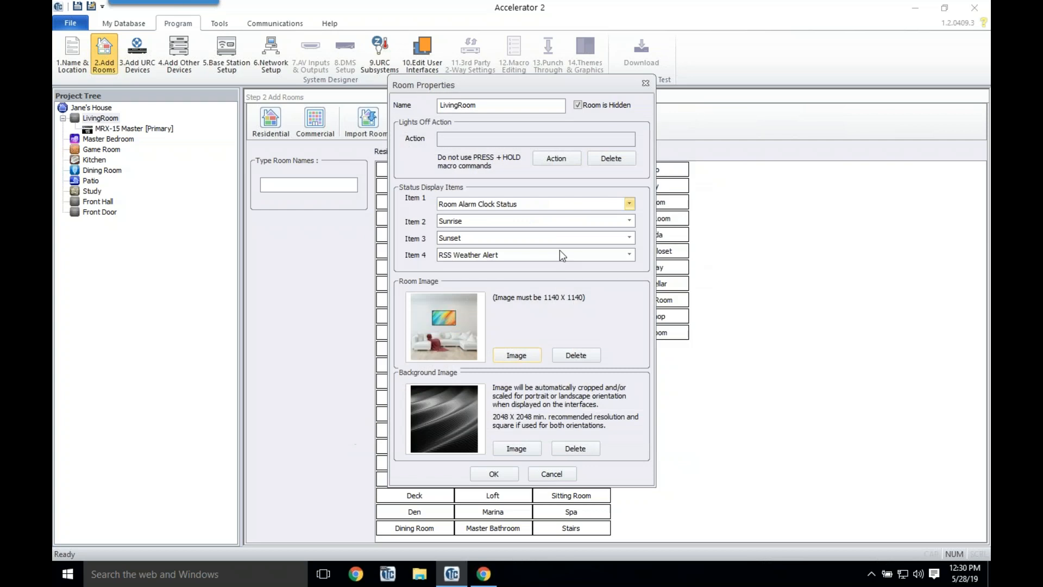
click(933, 573)
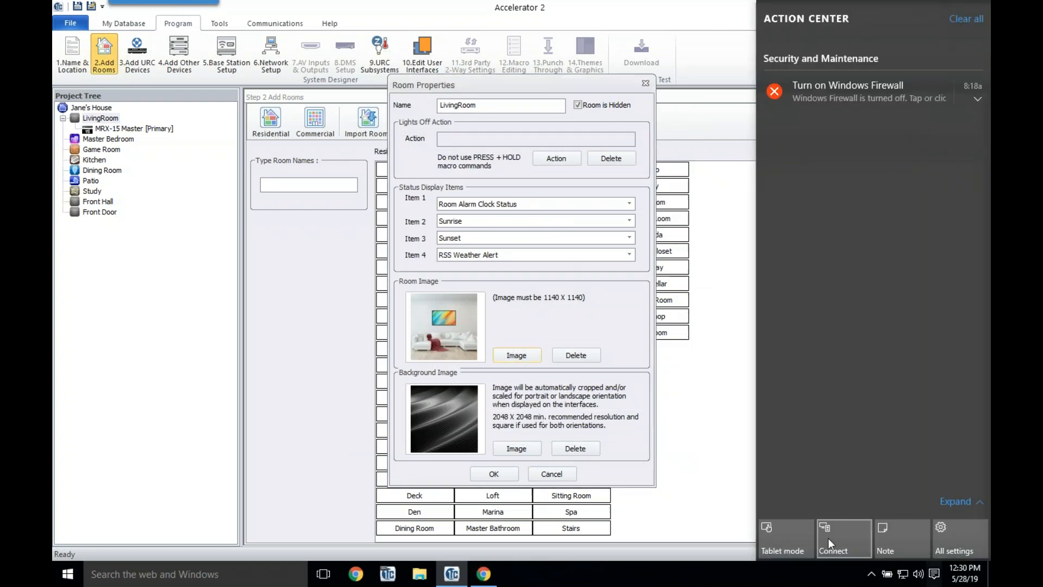
click(872, 579)
Step: Set the background image to Fire and Ice.jpg and save the room properties
click(537, 450)
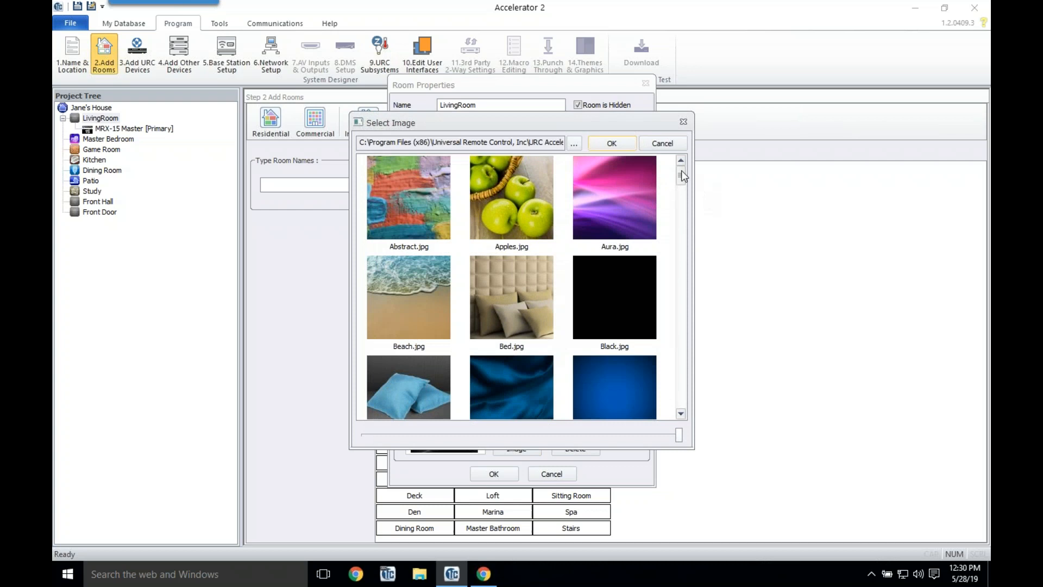
drag(685, 178, 690, 220)
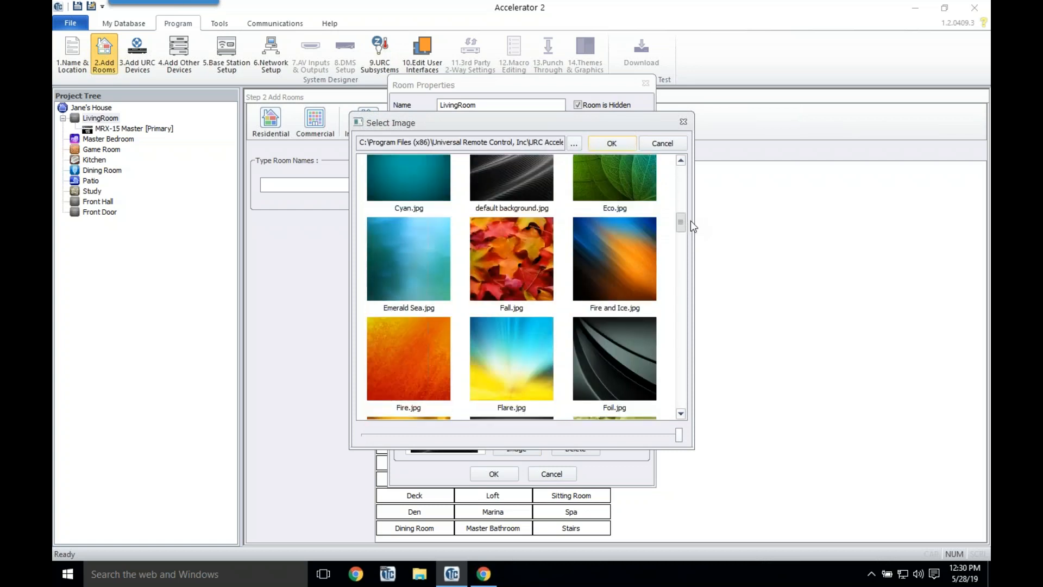
click(607, 259)
click(612, 143)
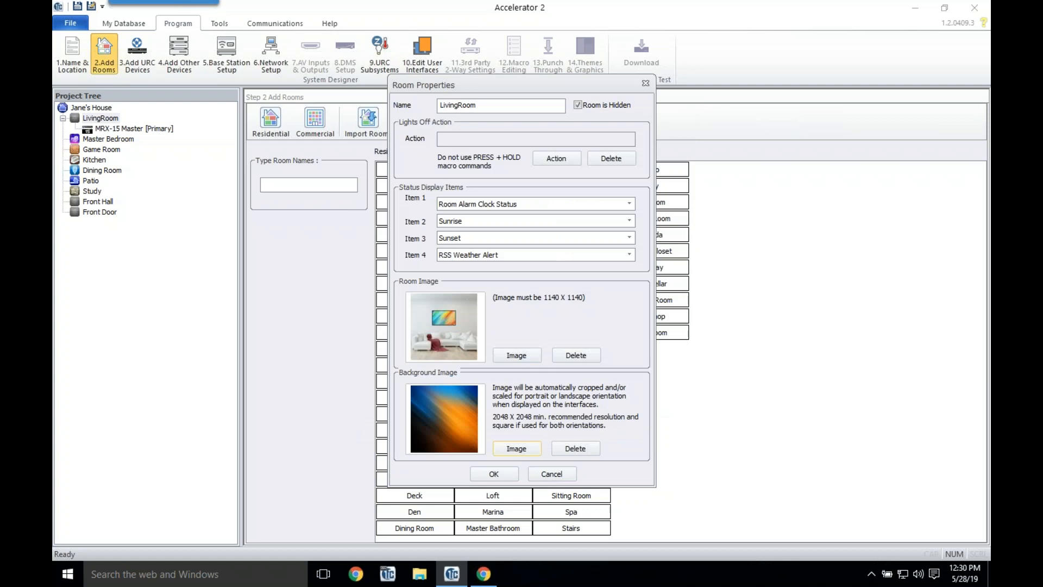
key(super+a)
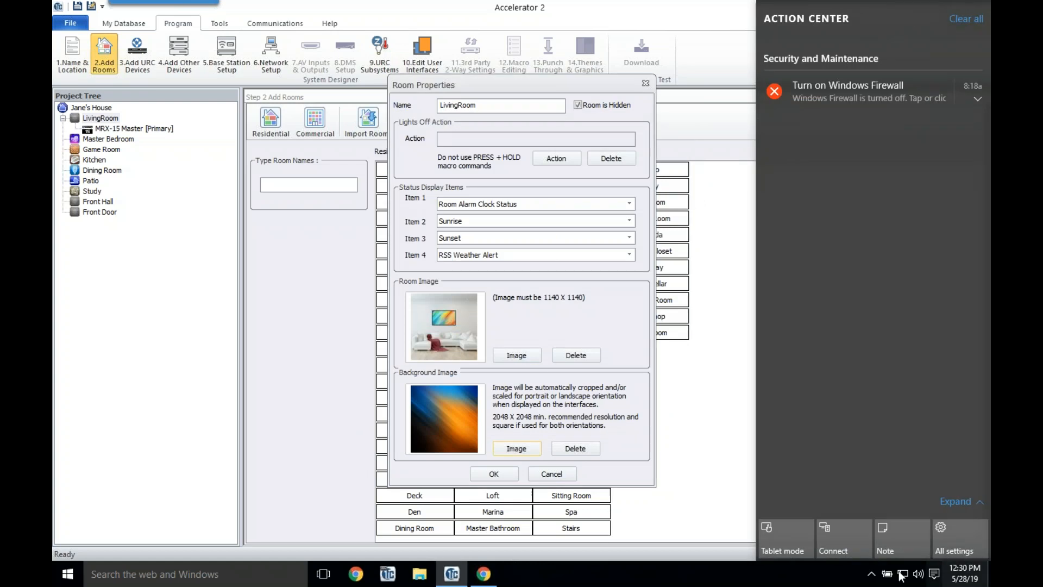
click(872, 573)
click(505, 476)
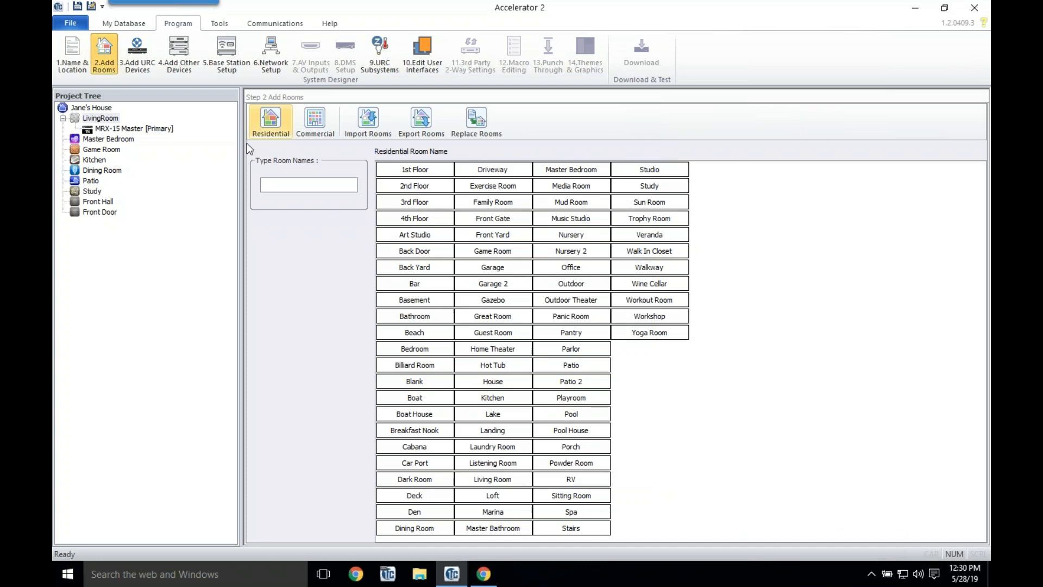
Step: Untick 'Room is Hidden' in LivingRoom's properties and save them
click(98, 119)
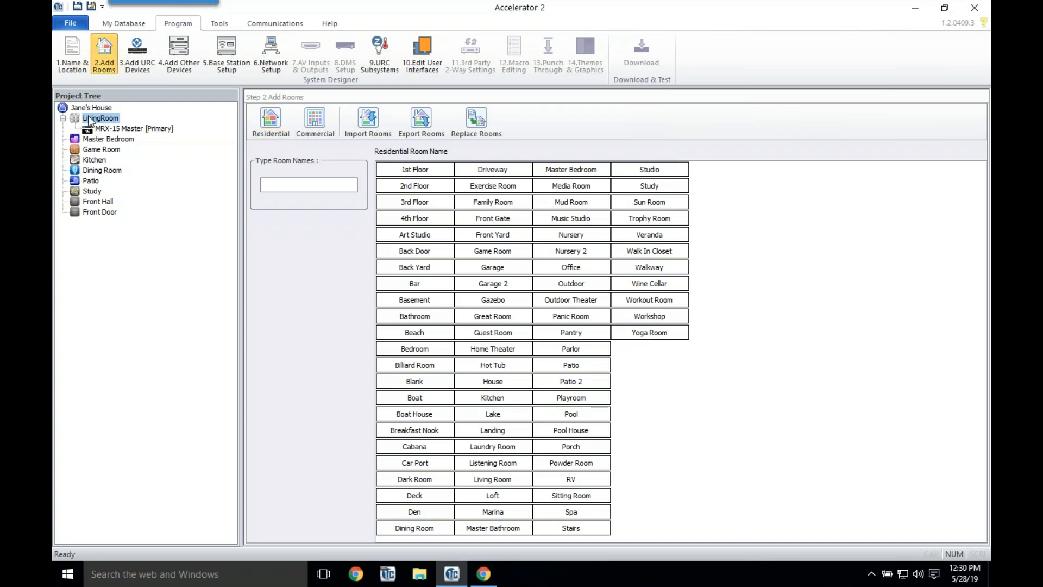
right_click(103, 120)
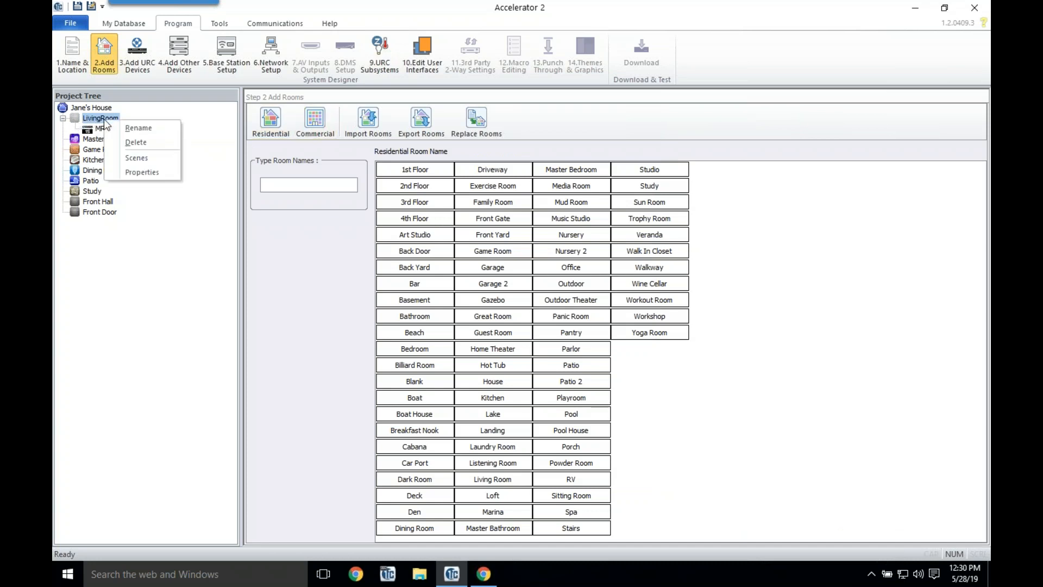
click(147, 172)
click(577, 106)
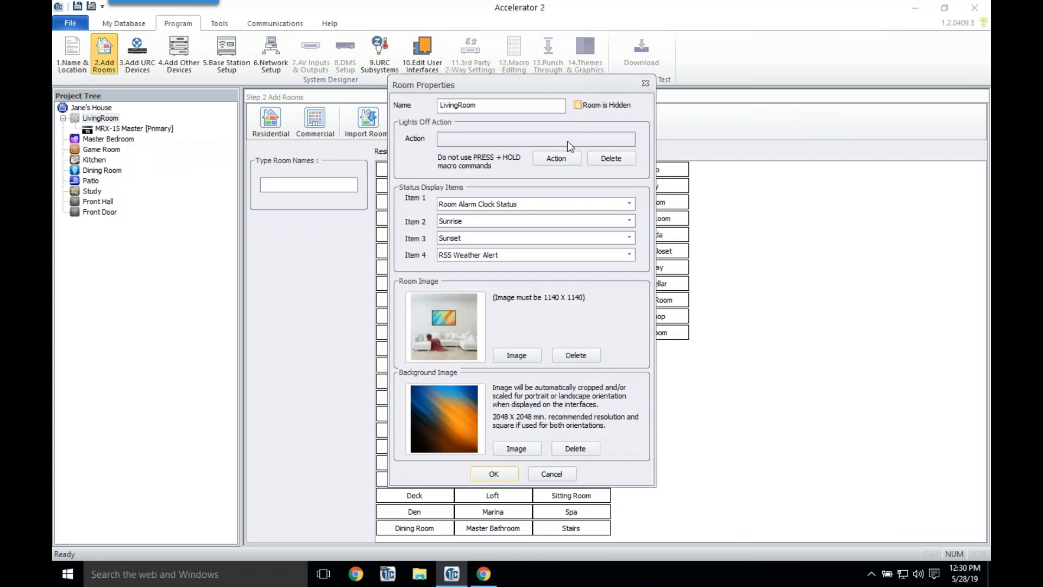
click(497, 477)
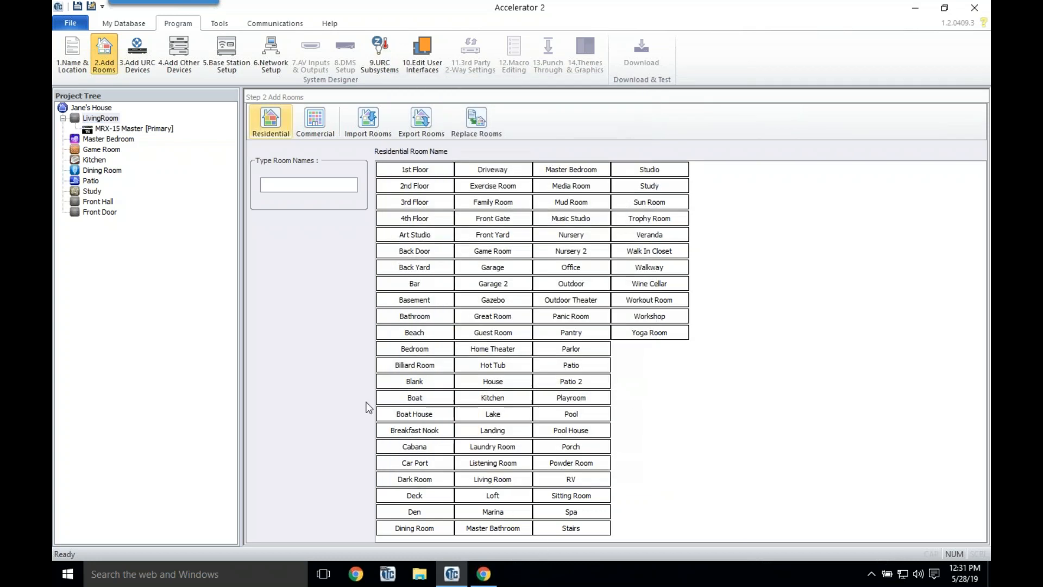
Step: Open and cancel Master Bedroom's properties, then go to the Add URC Devices step
click(111, 139)
right_click(111, 137)
click(146, 174)
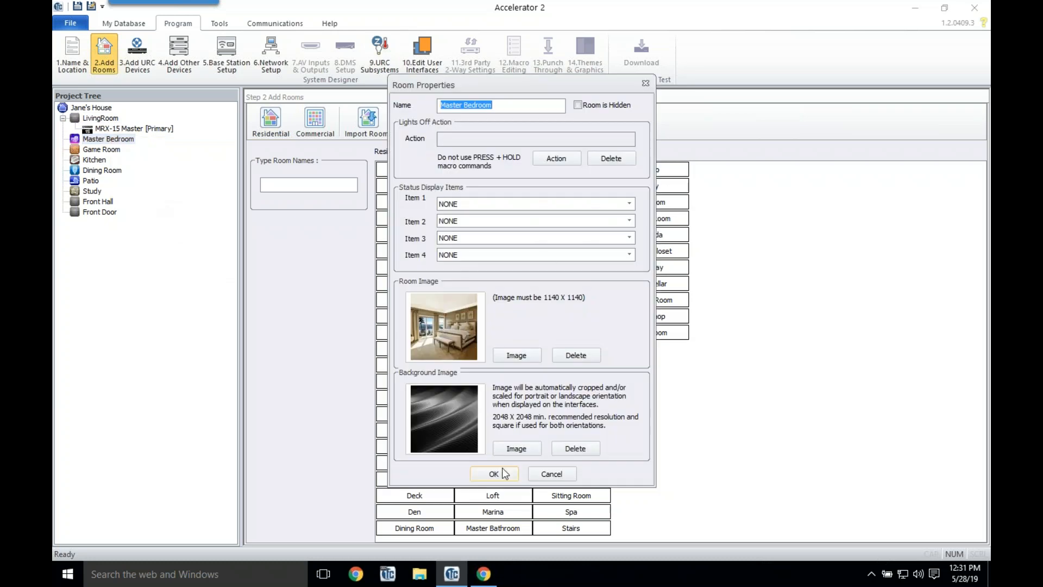
click(570, 474)
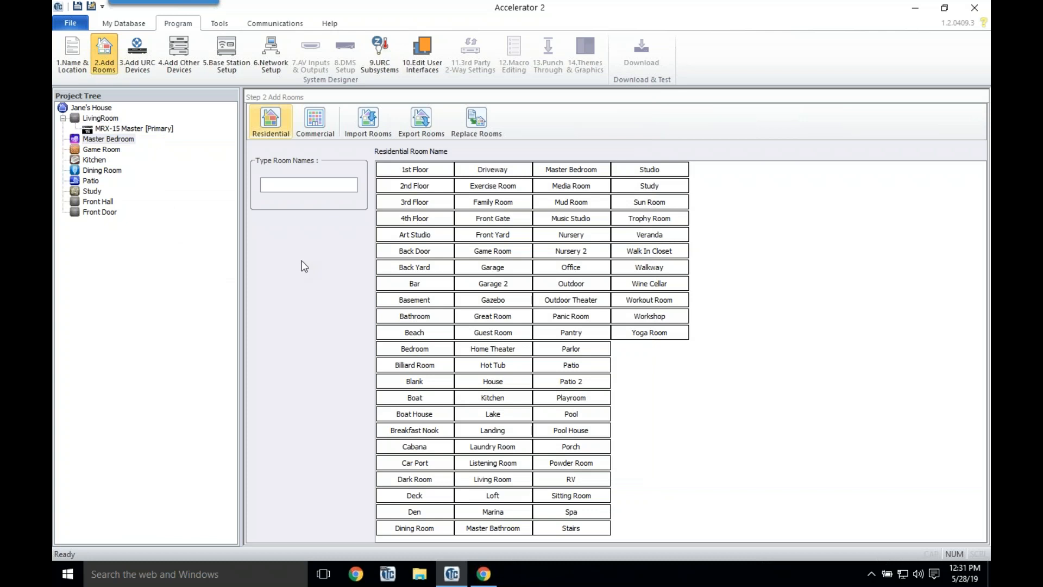
click(138, 55)
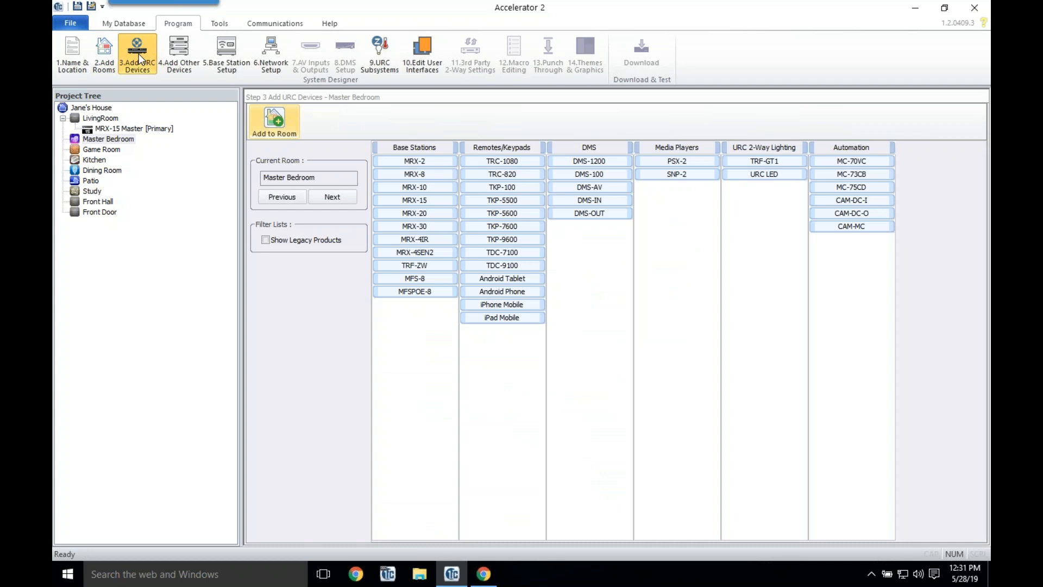
Step: Add a TRC-1080 remote to LivingRoom with a grid main menu, Main Menu as the main button target, and the Default rooms module
click(99, 119)
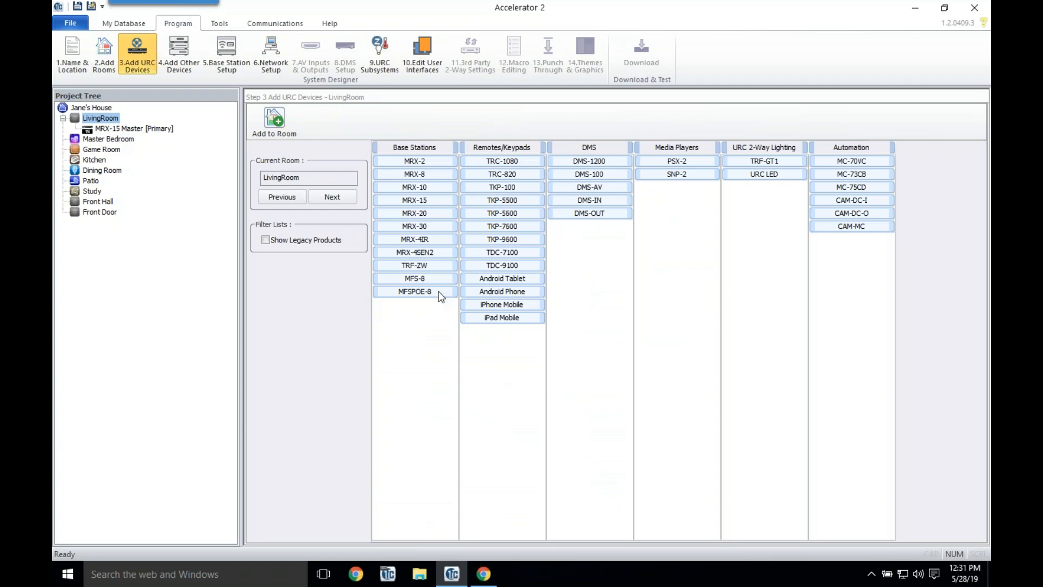
double_click(523, 165)
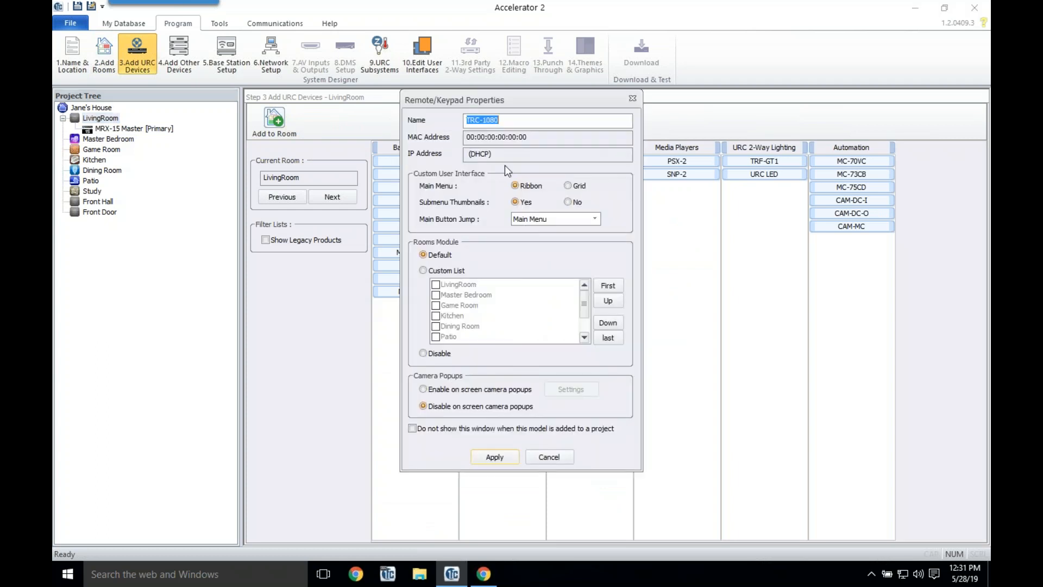
click(546, 459)
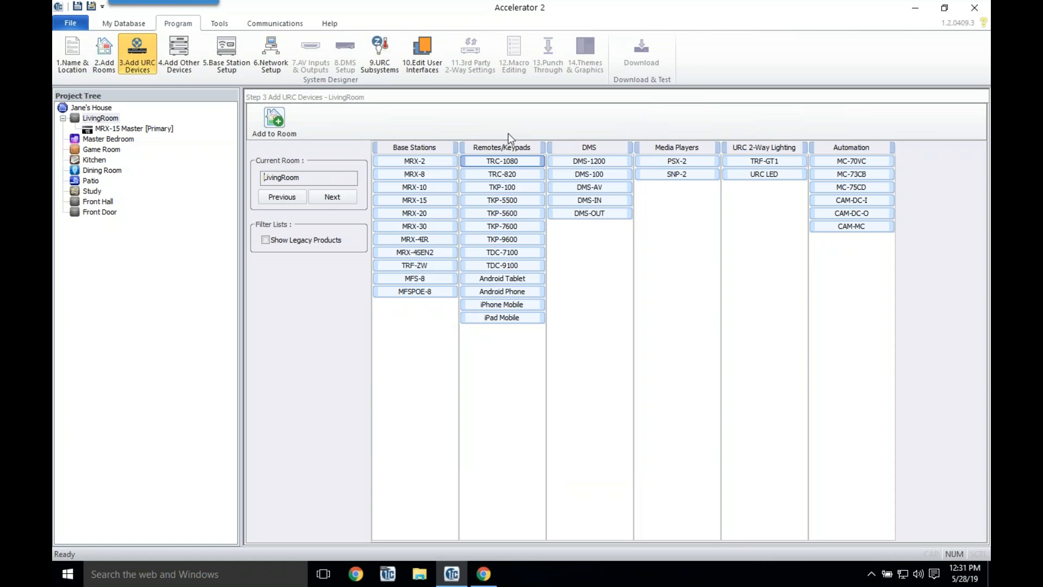
double_click(530, 163)
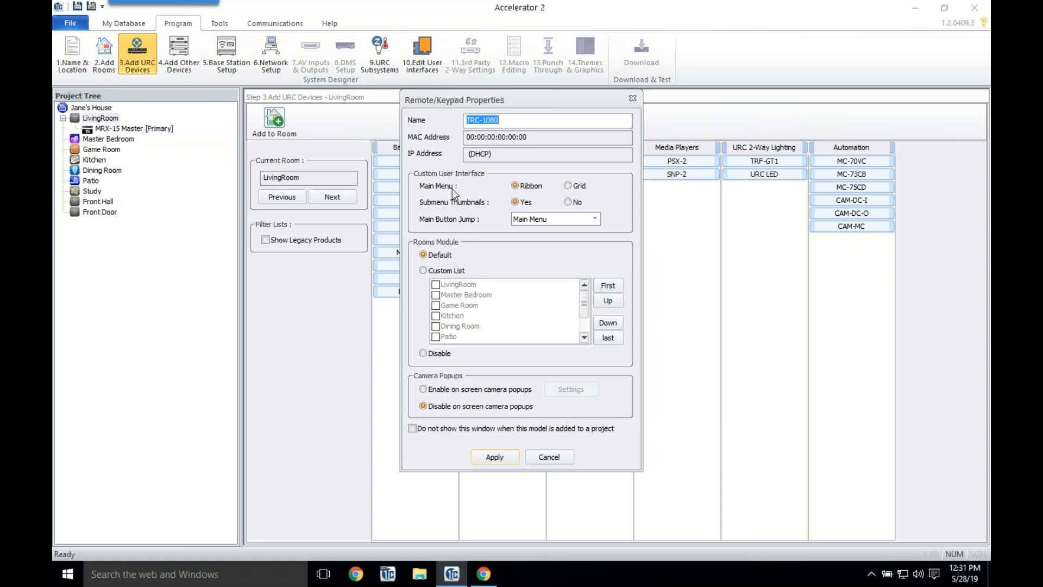
click(578, 185)
click(589, 219)
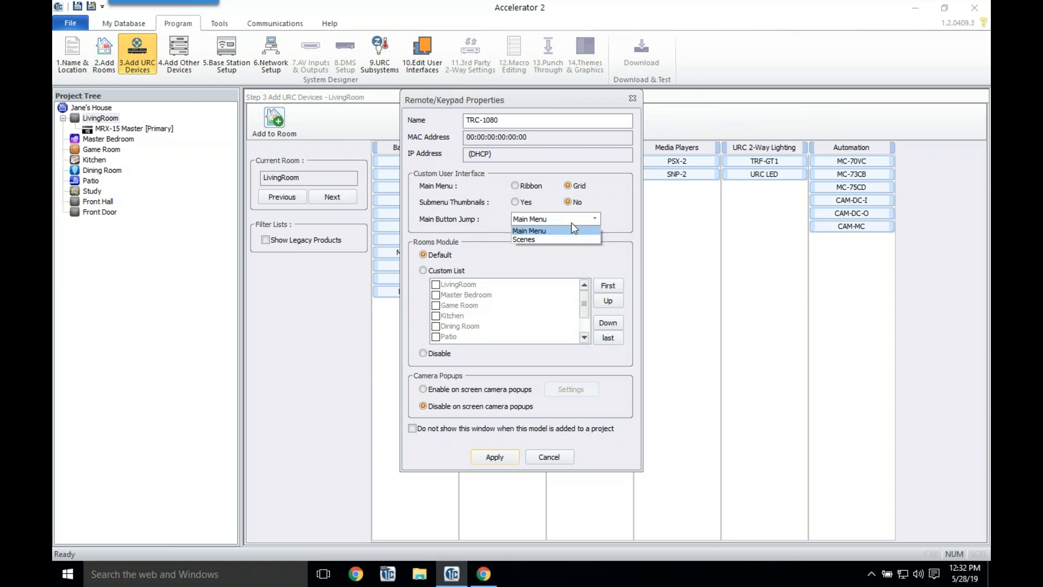
click(542, 231)
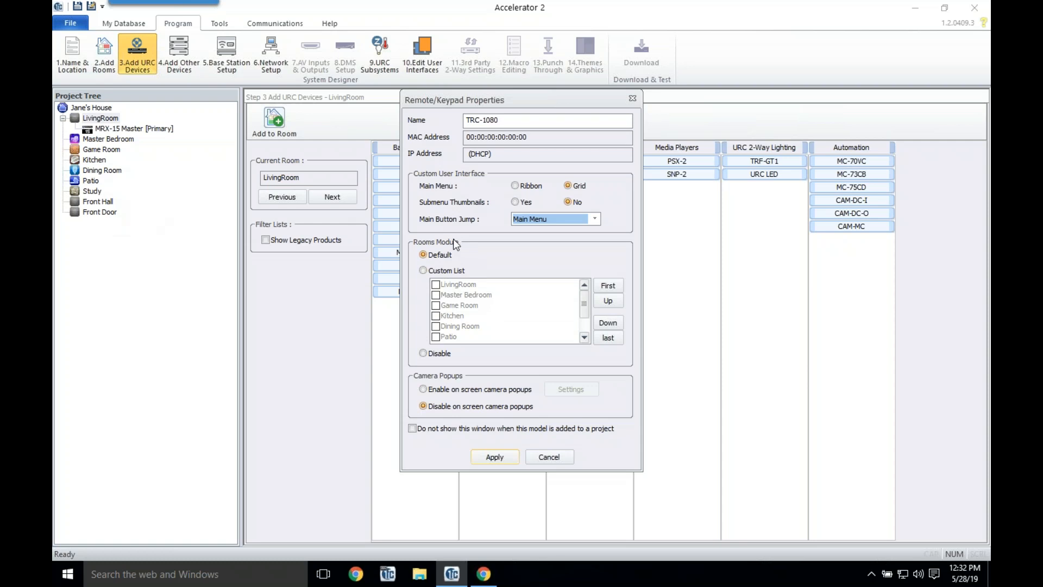
click(448, 273)
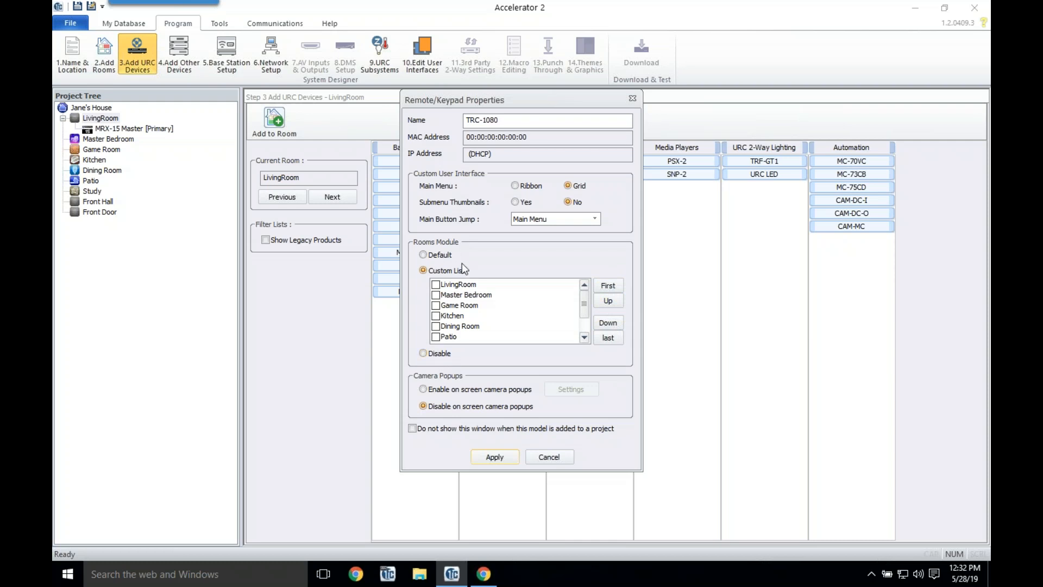
click(440, 255)
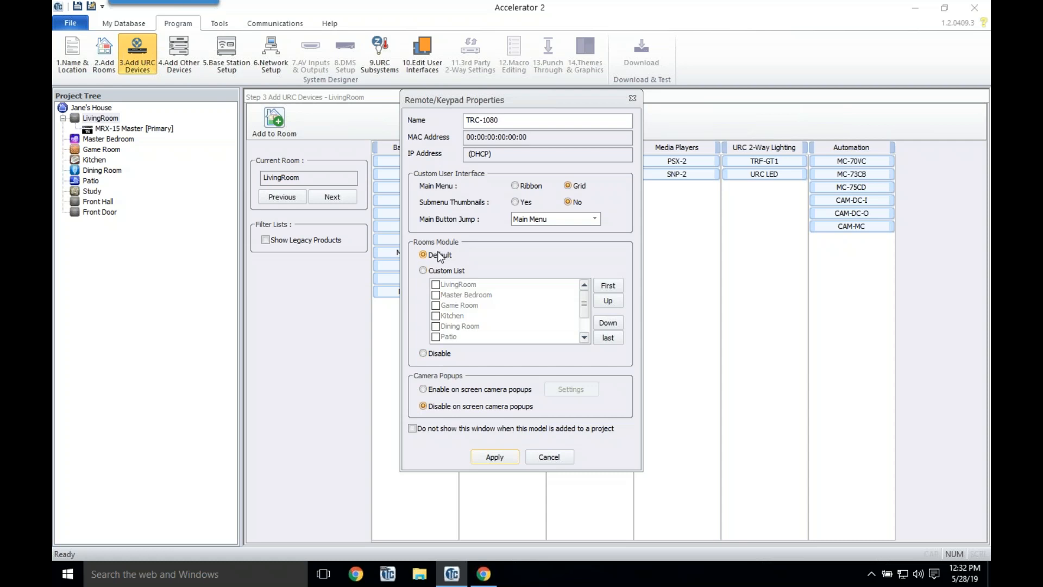
click(507, 458)
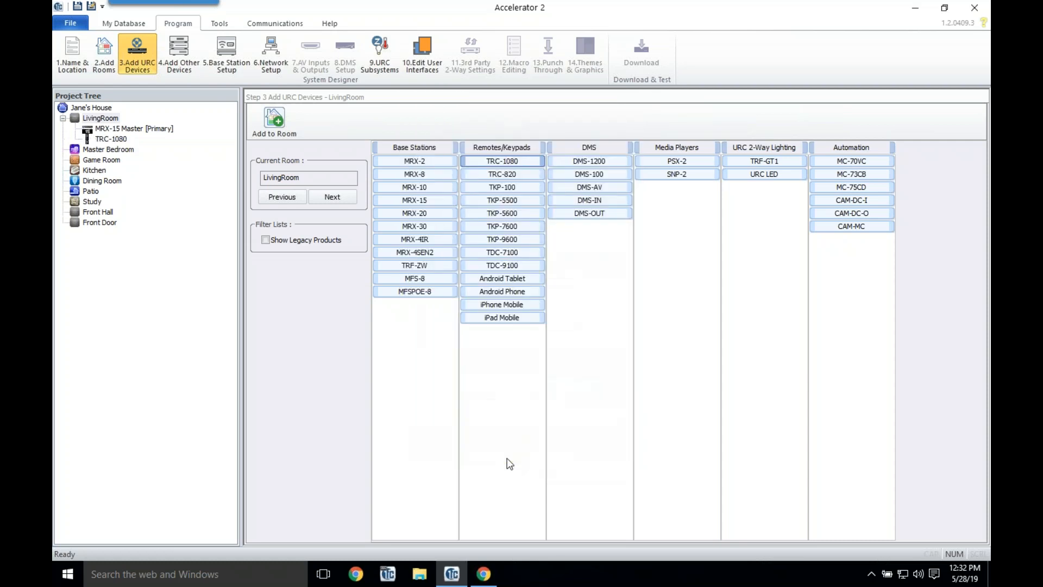
Step: Add an iPad Mobile named 'iPad Mobile [HomeOwner]' to LivingRoom, with a required user access code entered
double_click(515, 320)
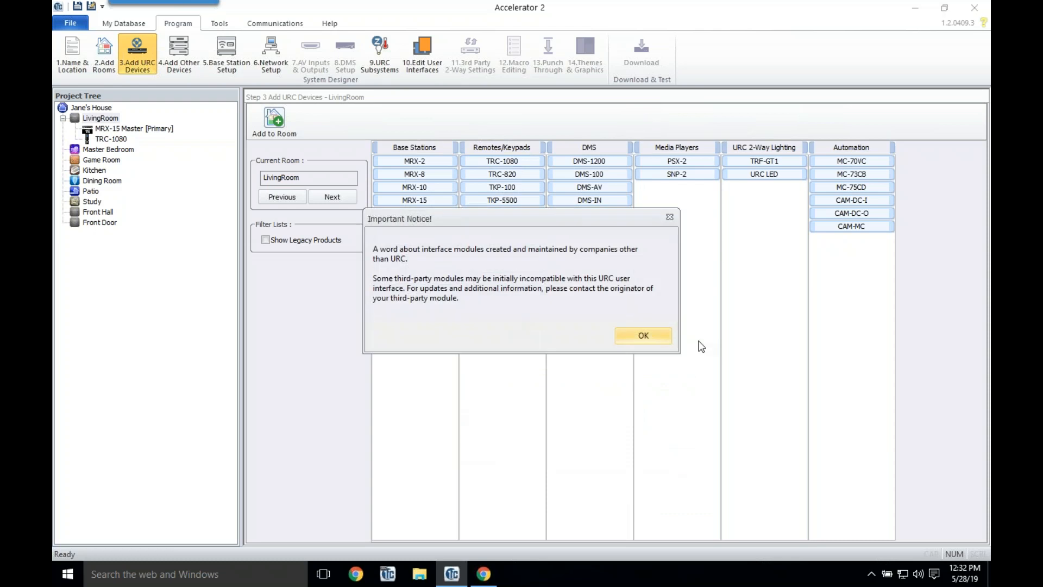
click(649, 342)
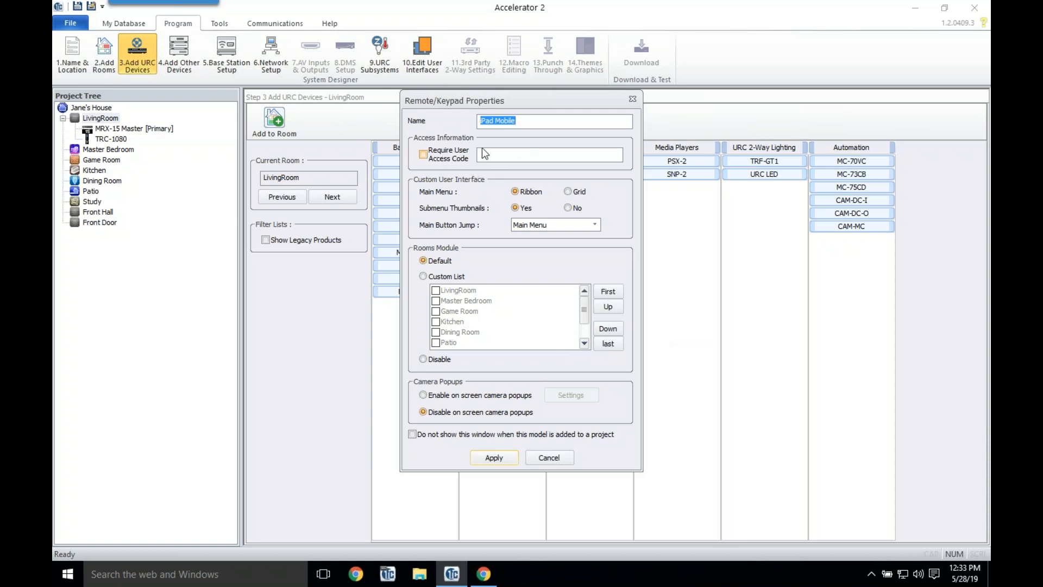
click(448, 155)
click(510, 155)
text(1234)
click(565, 121)
text(()
text(HomeOwne)
text(r])
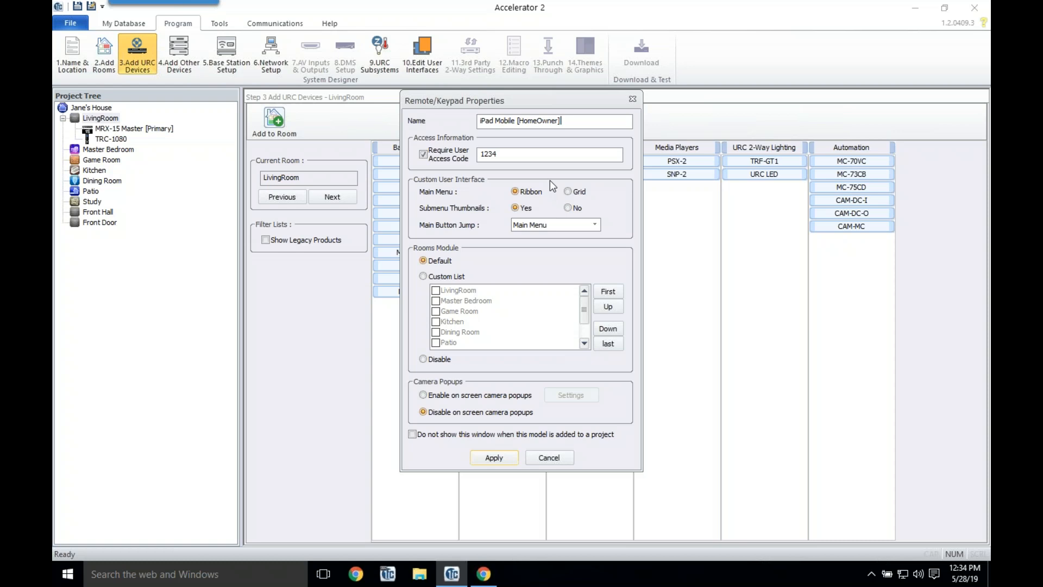
click(495, 457)
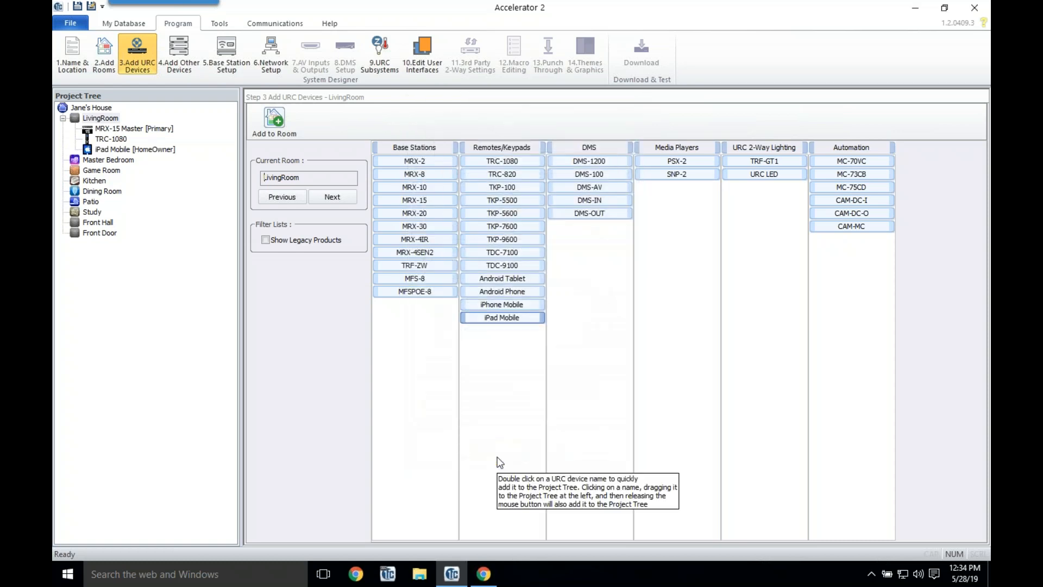
Step: Add an iPad Mobile named 'iPad Mobile [Guest]' with no access code and the rooms module disabled
double_click(504, 318)
click(658, 337)
click(449, 154)
click(449, 154)
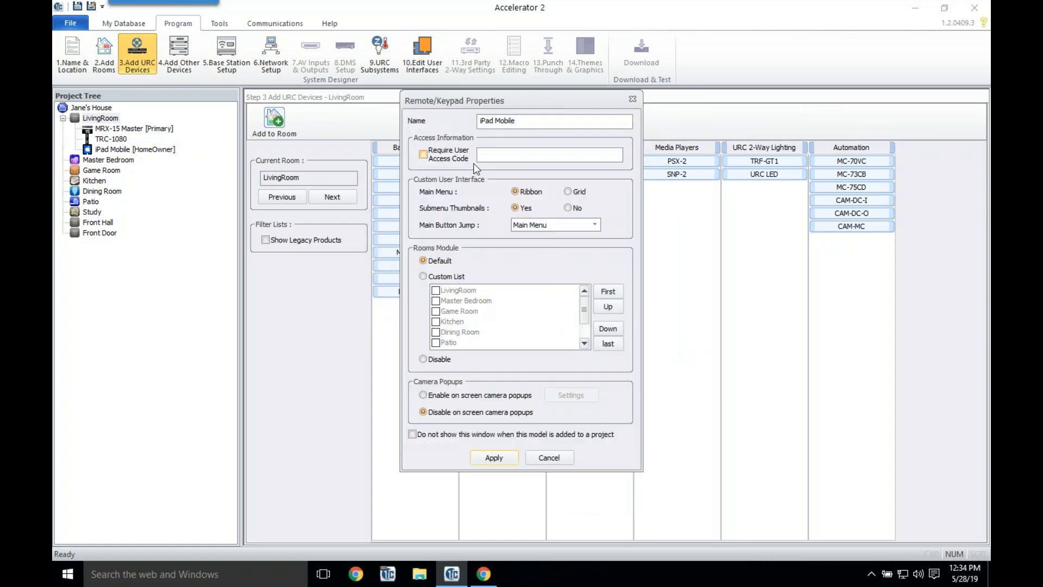
click(566, 126)
text(v)
text( [Gi)
key(BackSpace)
text(uest])
click(424, 359)
click(491, 458)
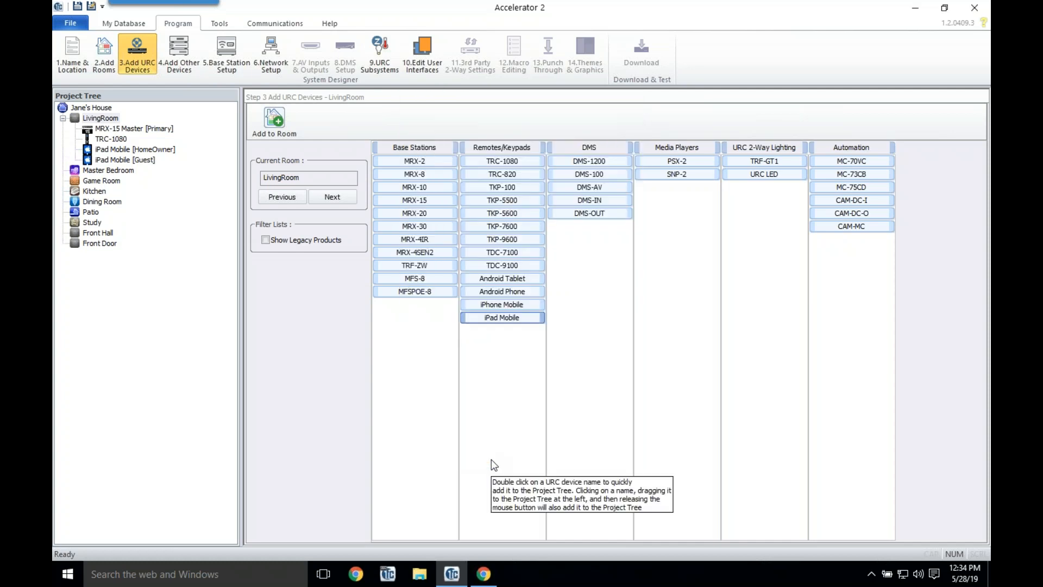
Step: Add a TDC-7100 keypad to LivingRoom with default settings
click(507, 252)
double_click(508, 249)
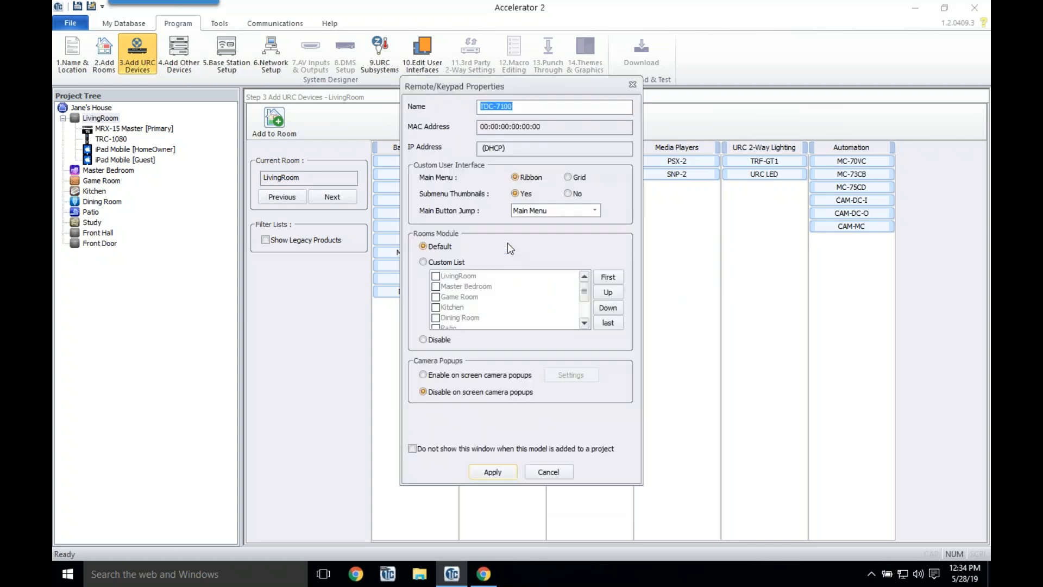
click(493, 471)
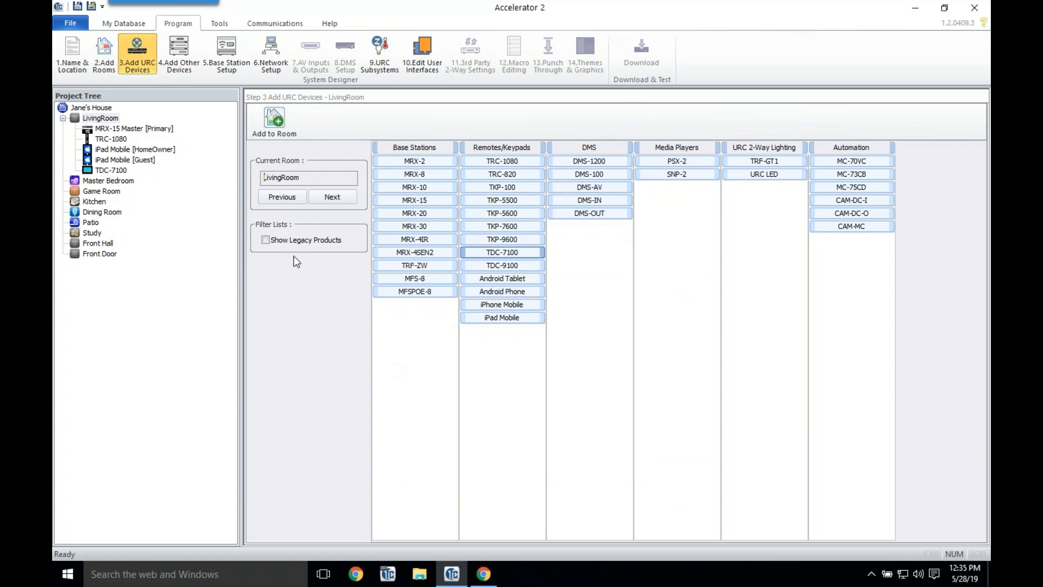
Step: On the Add Other Devices step, rename the LivingRoom room to 'Living Room'
click(177, 72)
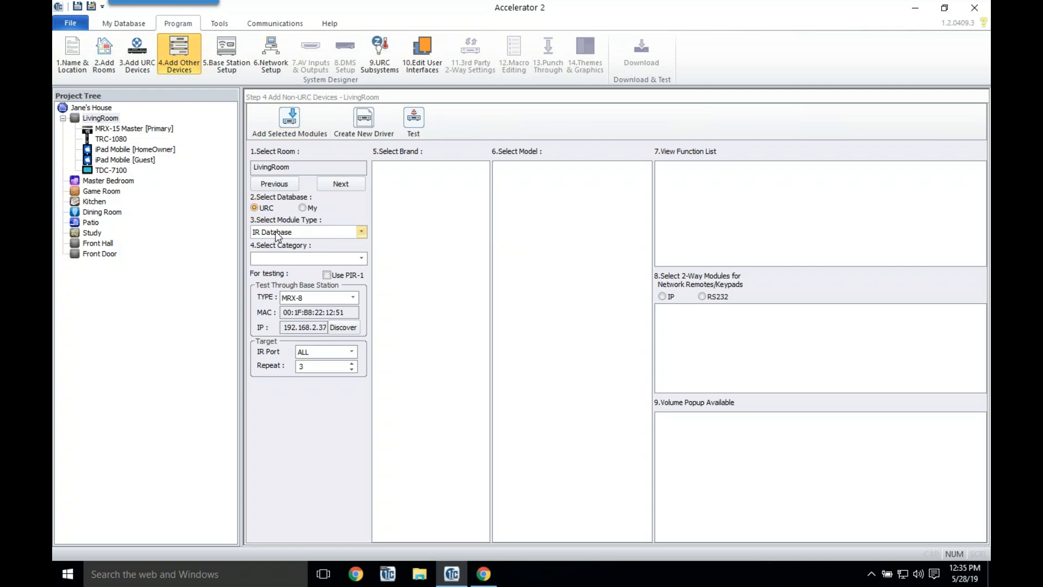
drag(314, 167, 215, 166)
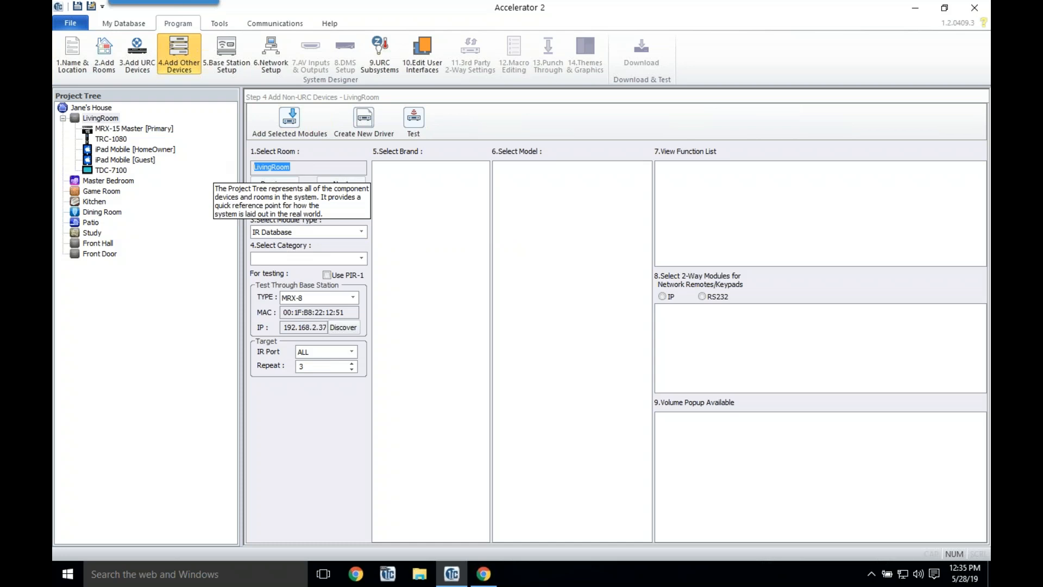
click(313, 170)
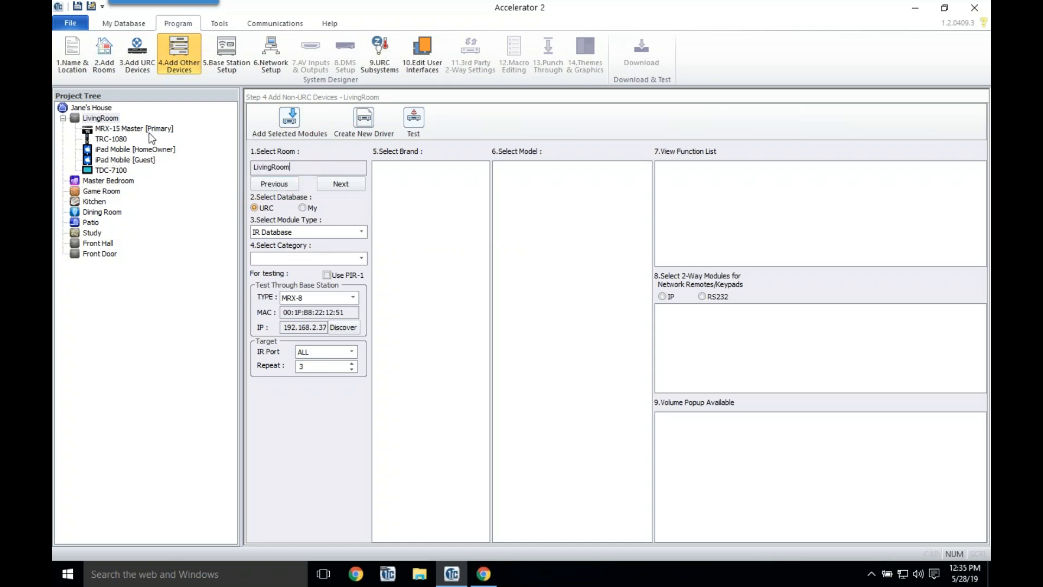
right_click(115, 119)
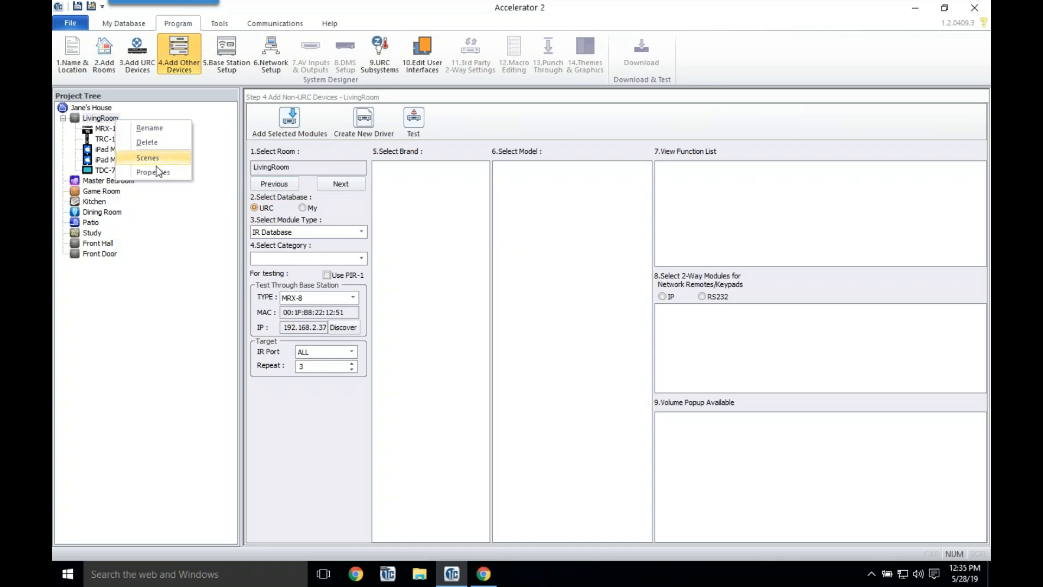
click(152, 128)
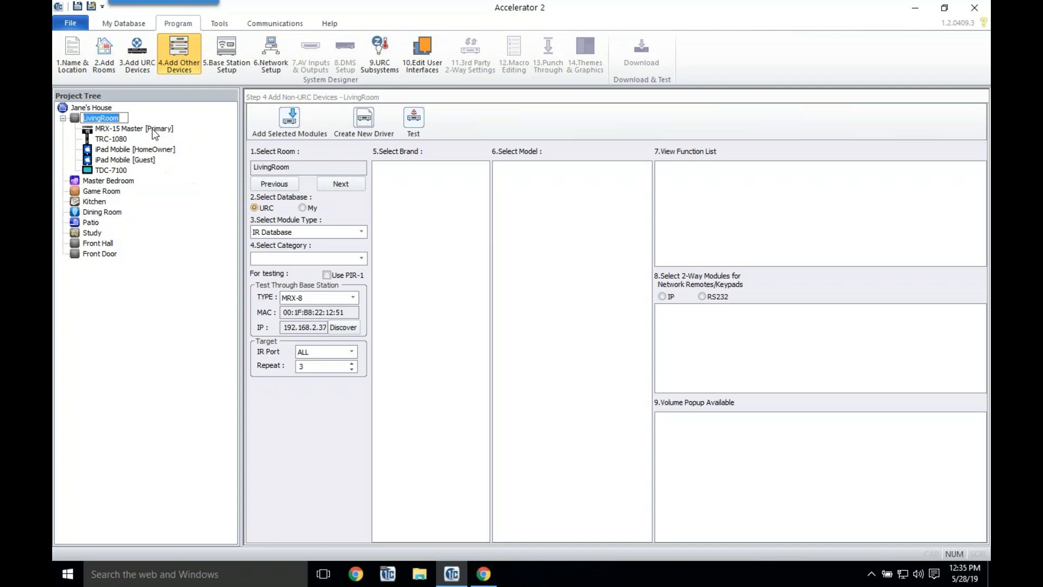
key(Return)
click(288, 184)
click(324, 182)
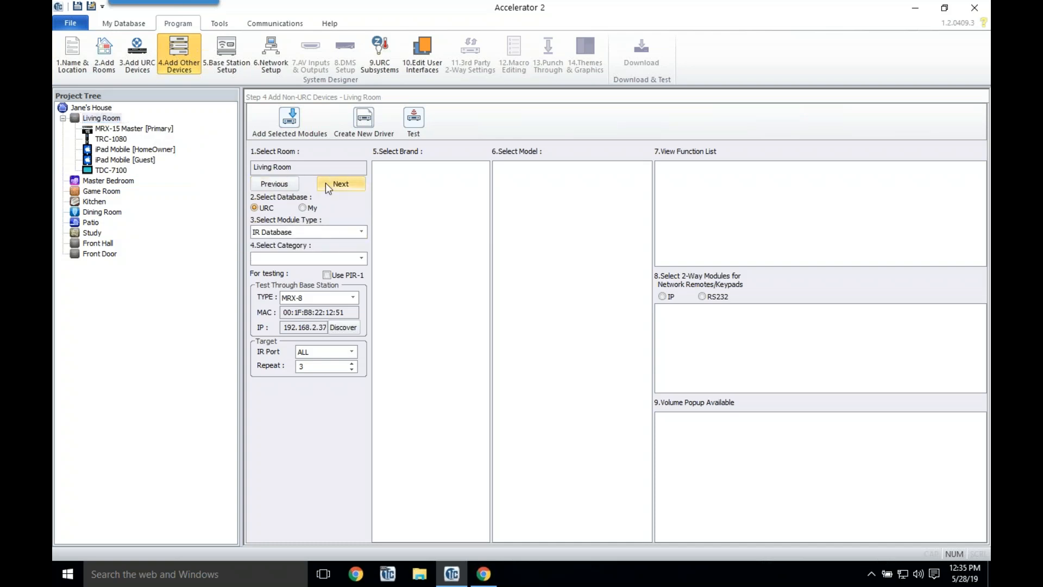
Step: Add an AT&T U-VERSE box from the CABLE category and name it 'CableTV'
click(306, 256)
click(273, 289)
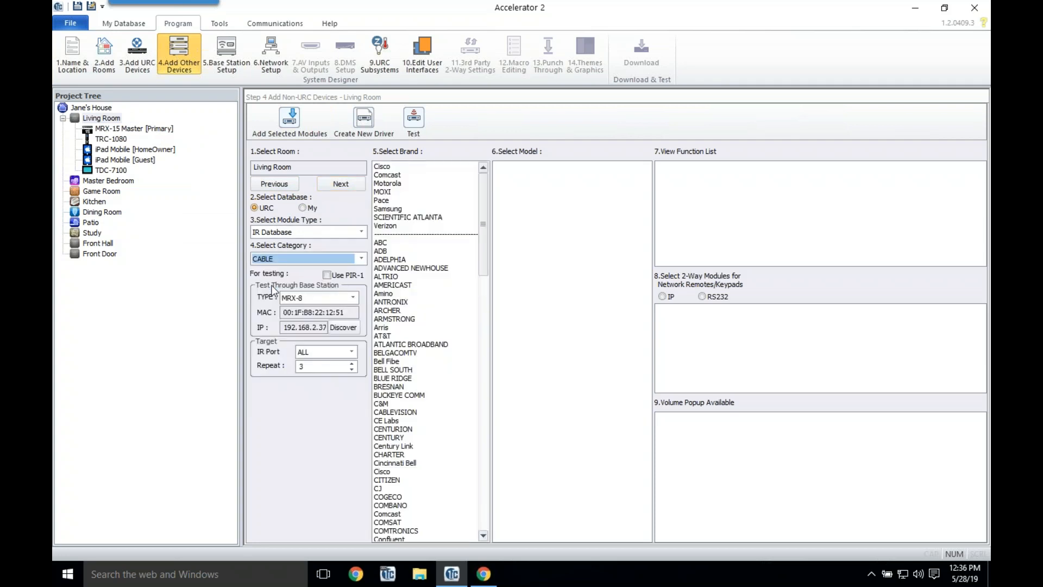
click(382, 336)
click(504, 189)
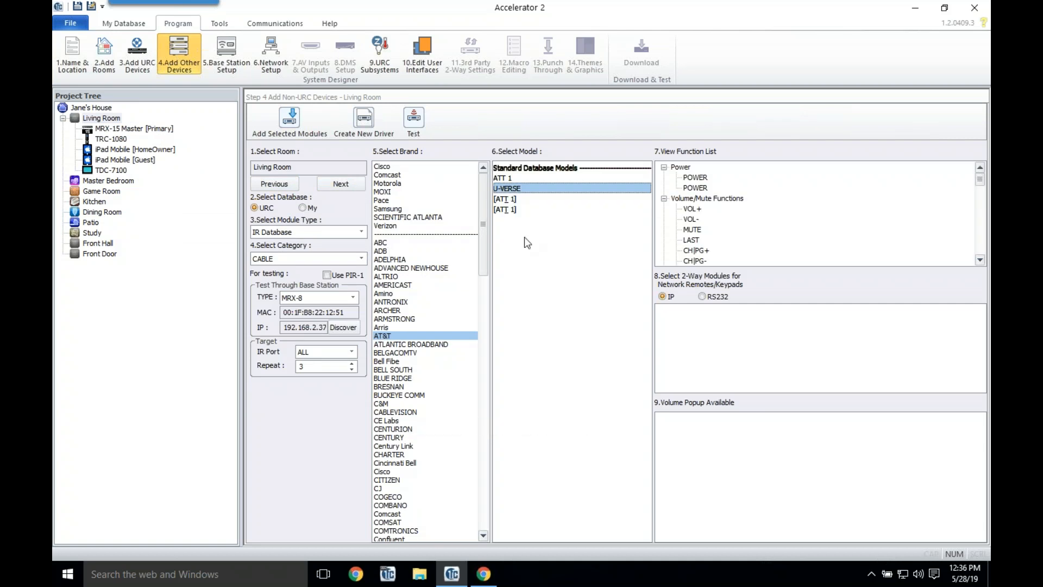
double_click(514, 188)
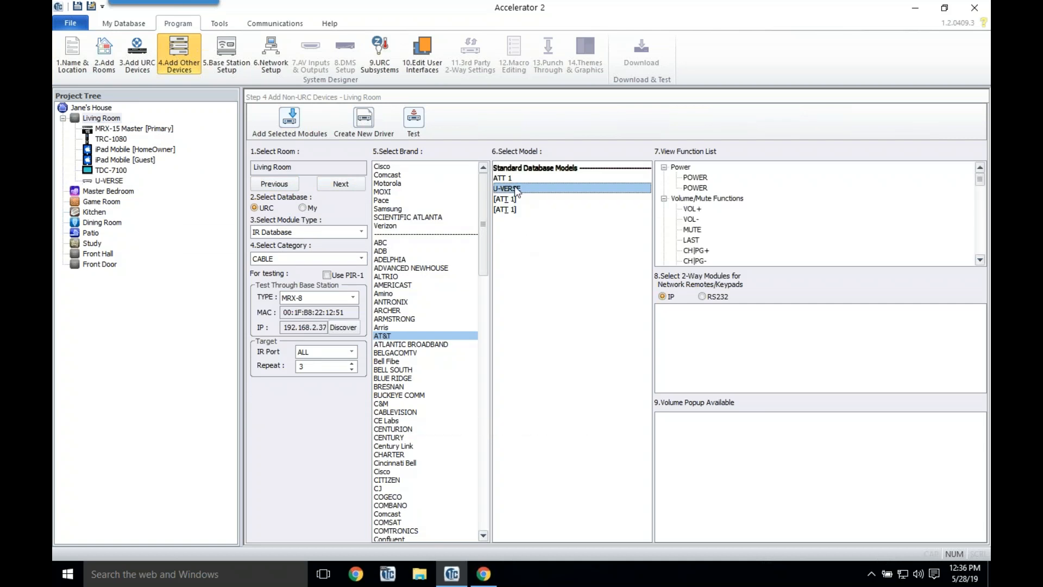
click(110, 181)
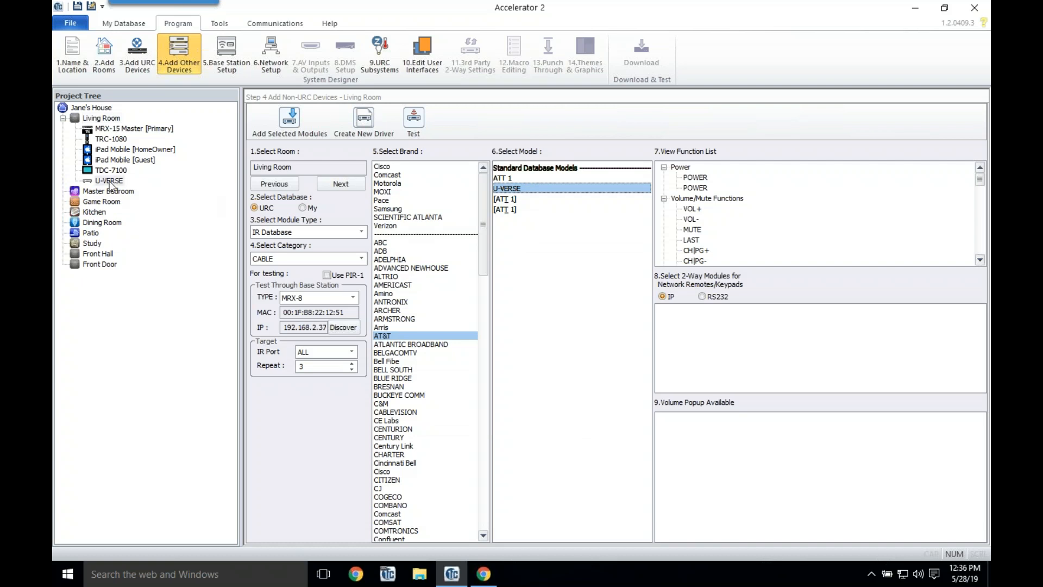
right_click(111, 182)
click(141, 191)
text(Cable)
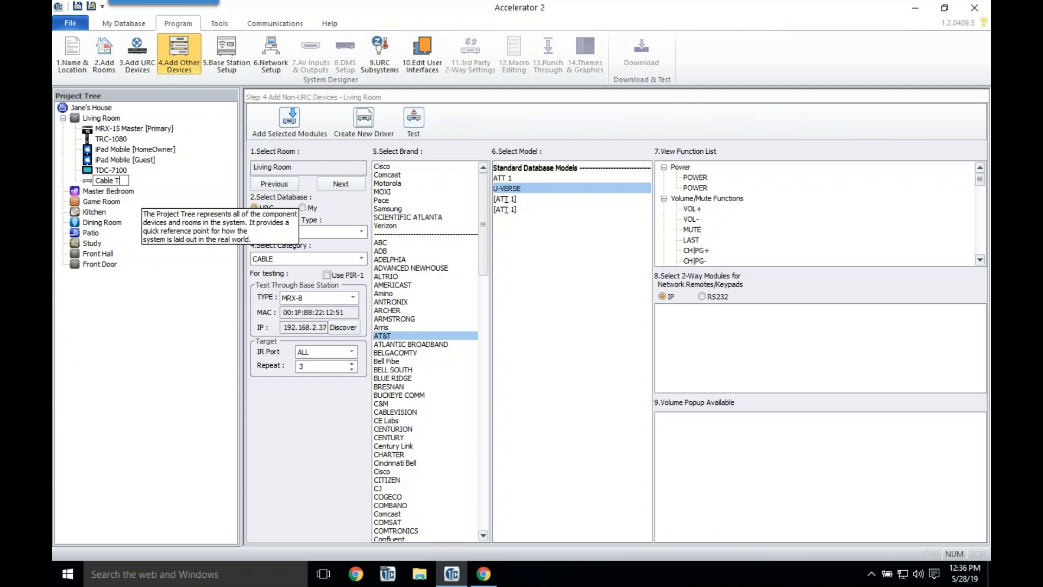
text(TV)
key(Return)
Step: Add an Apple TV 4th Gen from the AUX category, Apple brand, and rename it 'Apple TV'
click(315, 255)
click(282, 278)
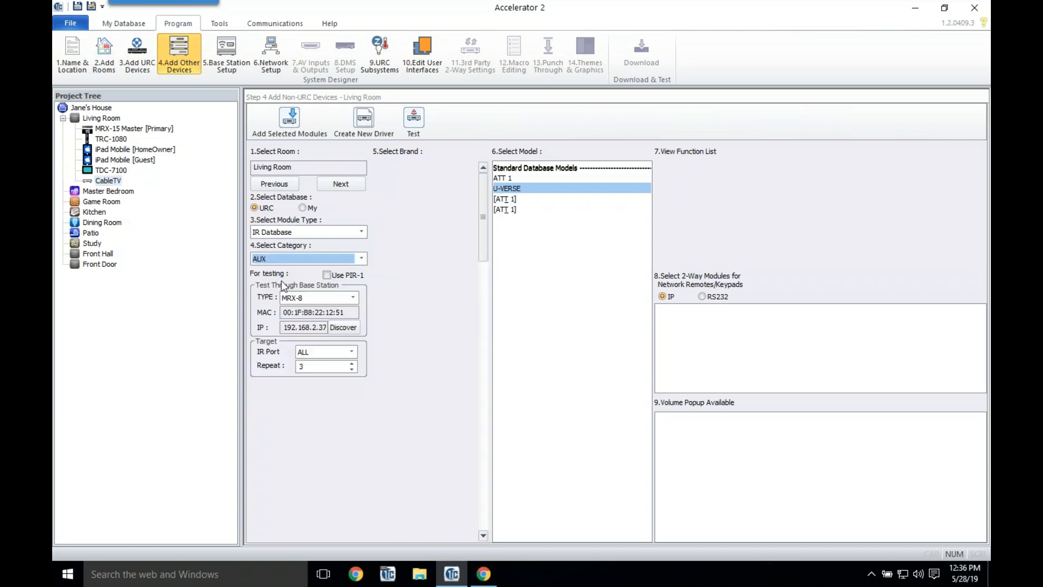
click(387, 167)
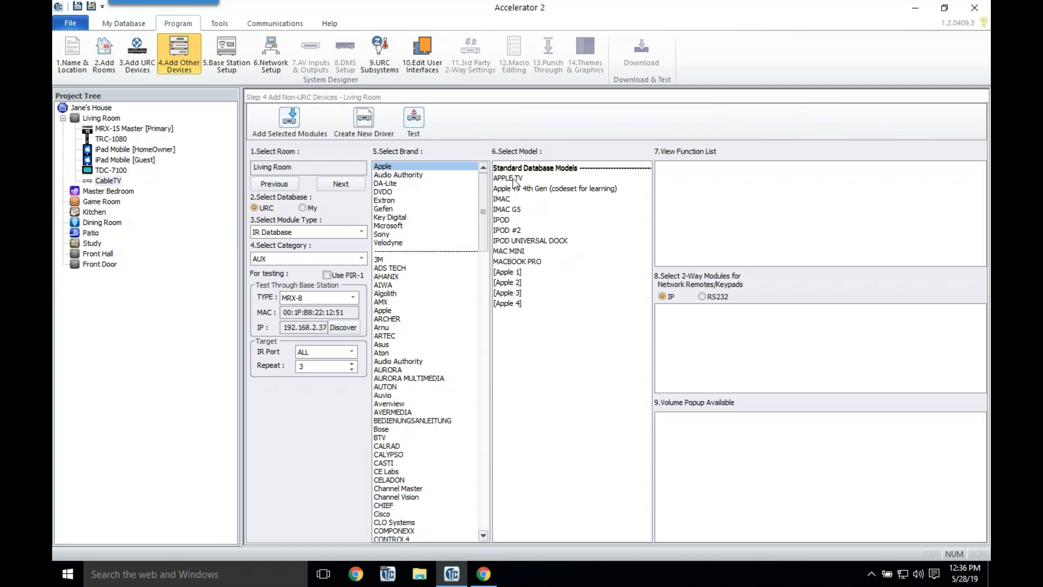
click(554, 189)
double_click(553, 189)
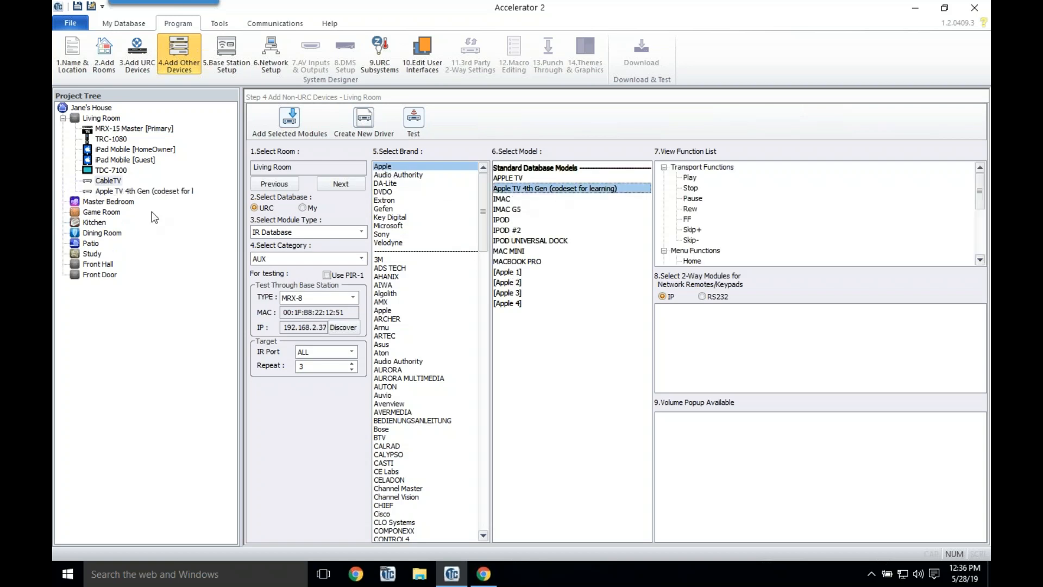
right_click(151, 192)
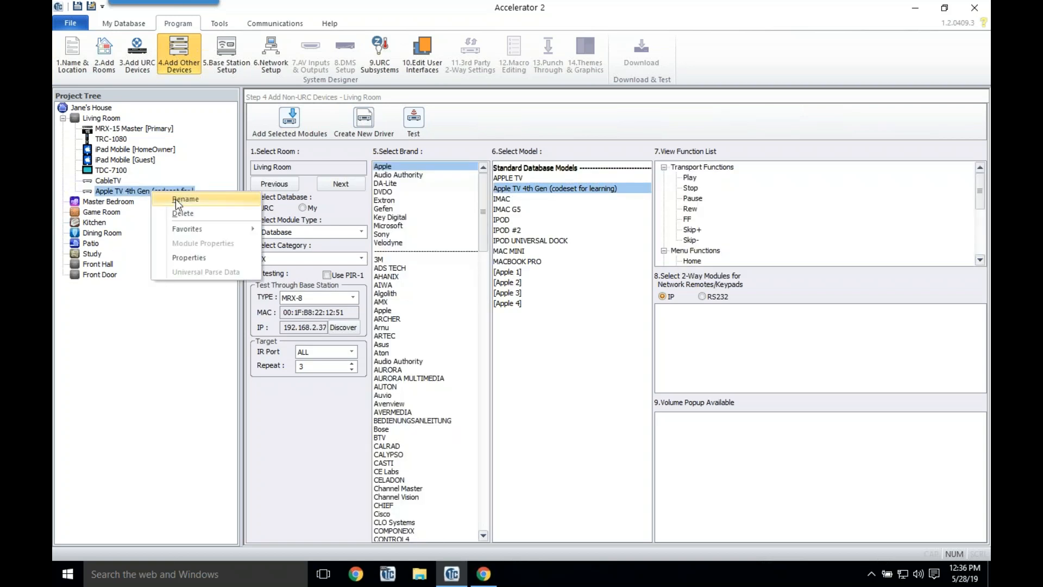
click(174, 200)
text(Apple TV)
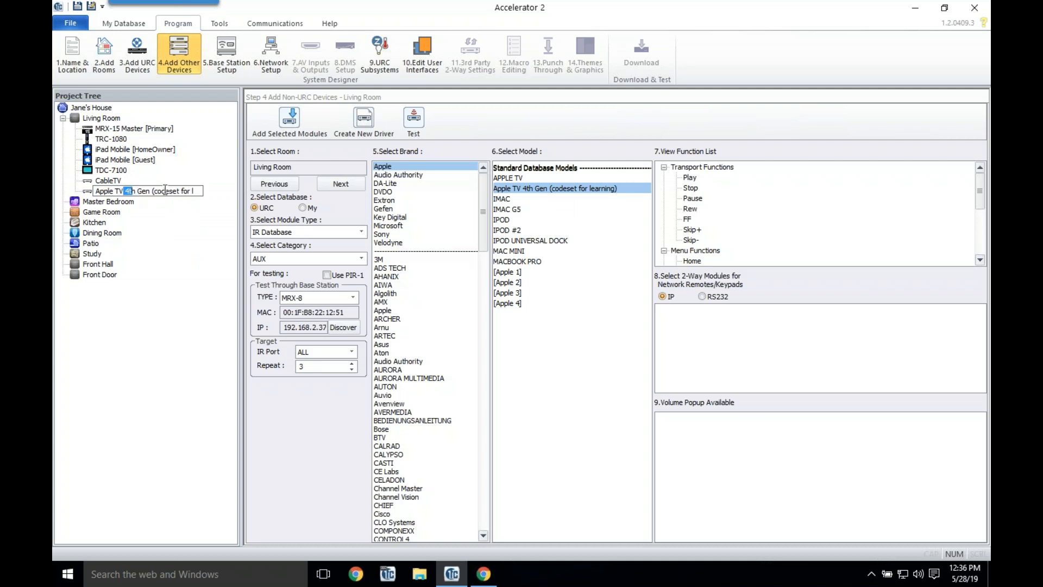
key(Return)
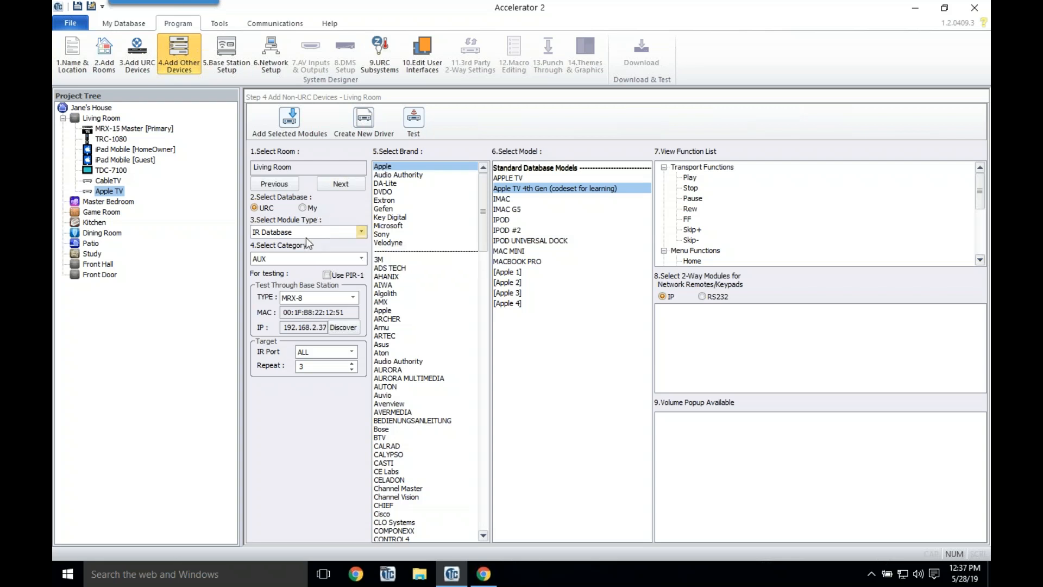
Step: Add the Sony BDP-S780 from the DVD category to Living Room and rename it 'Blu-ray'
click(322, 259)
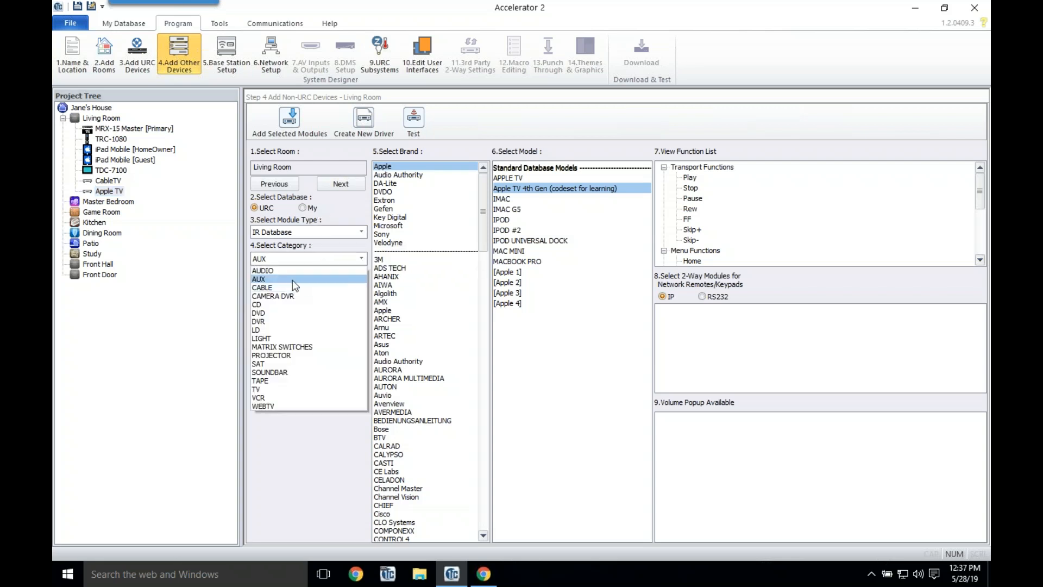
click(291, 314)
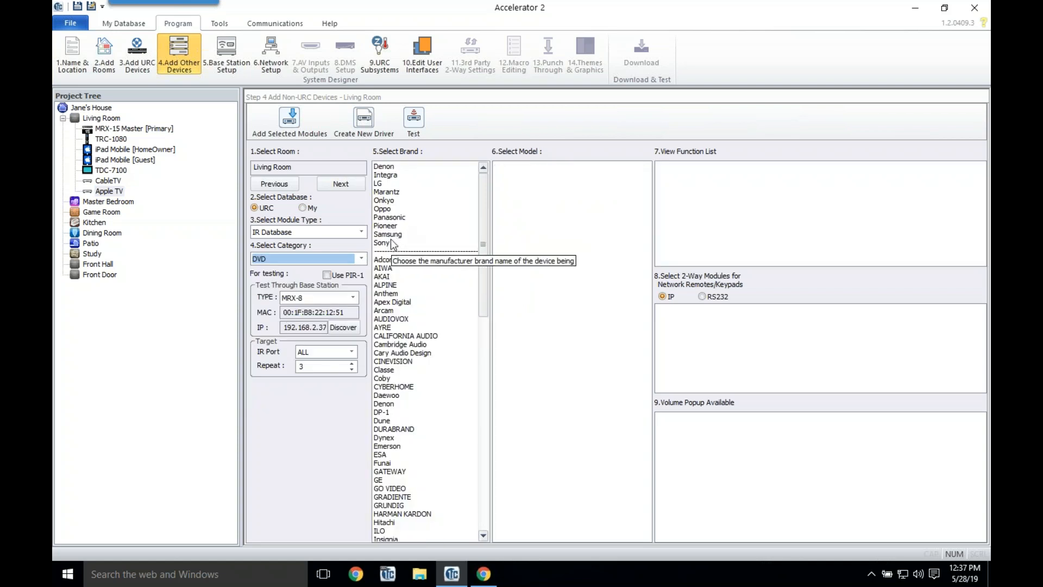
click(399, 243)
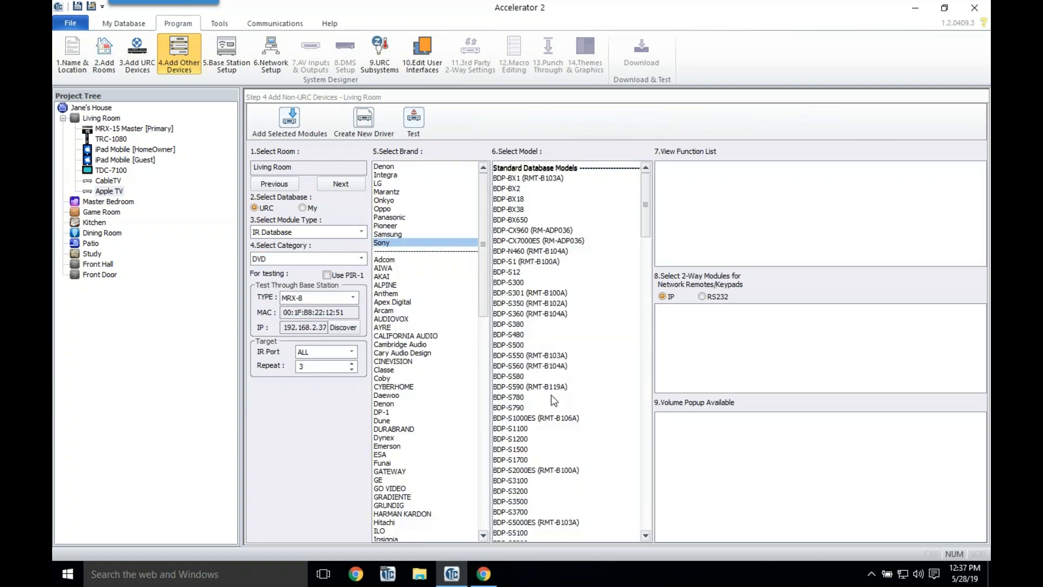
click(518, 399)
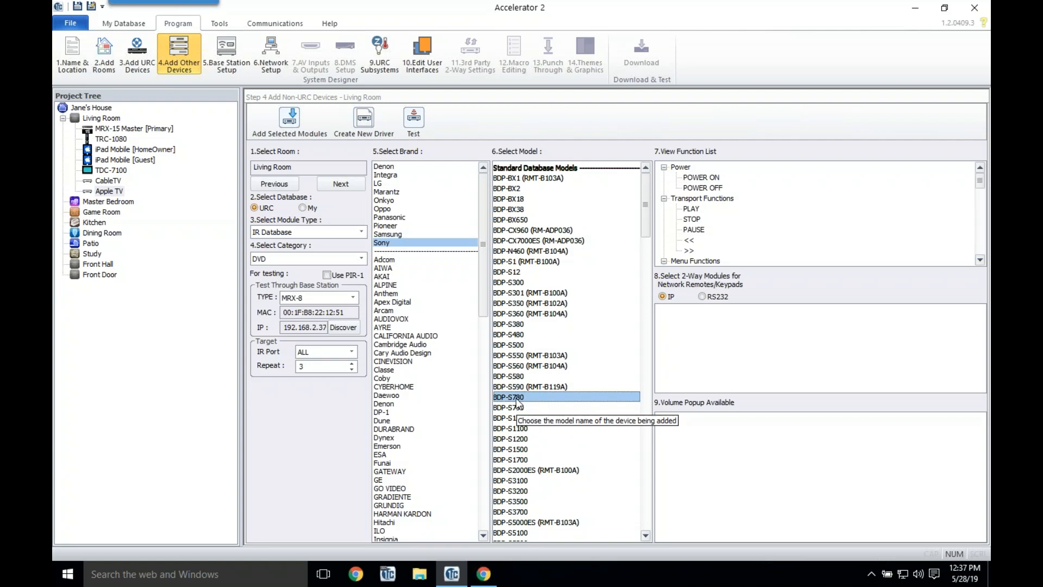
double_click(517, 399)
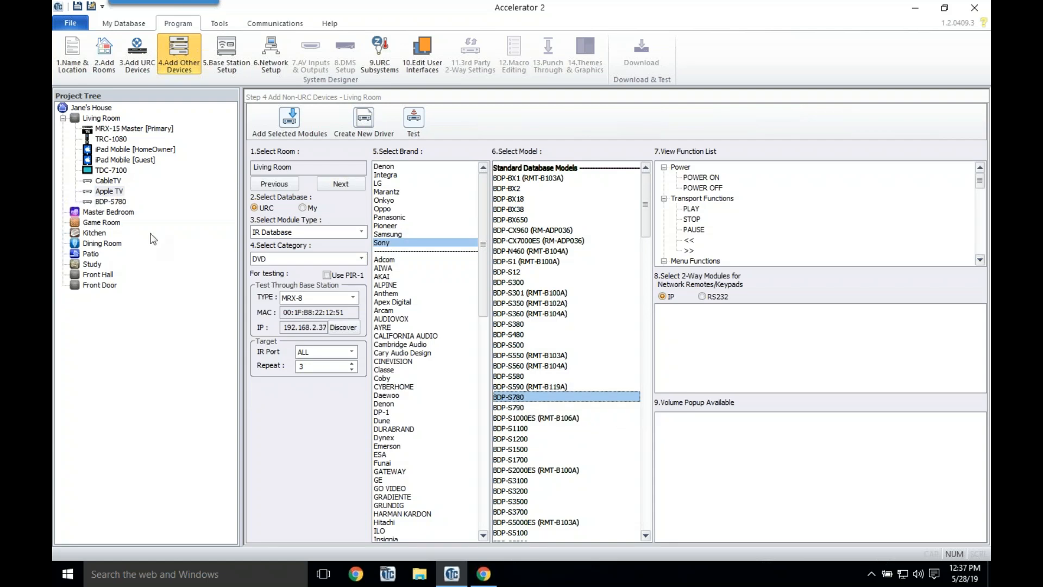
click(113, 203)
right_click(114, 202)
click(140, 211)
text(B;)
key(BackSpace)
text(lu-ray)
key(Return)
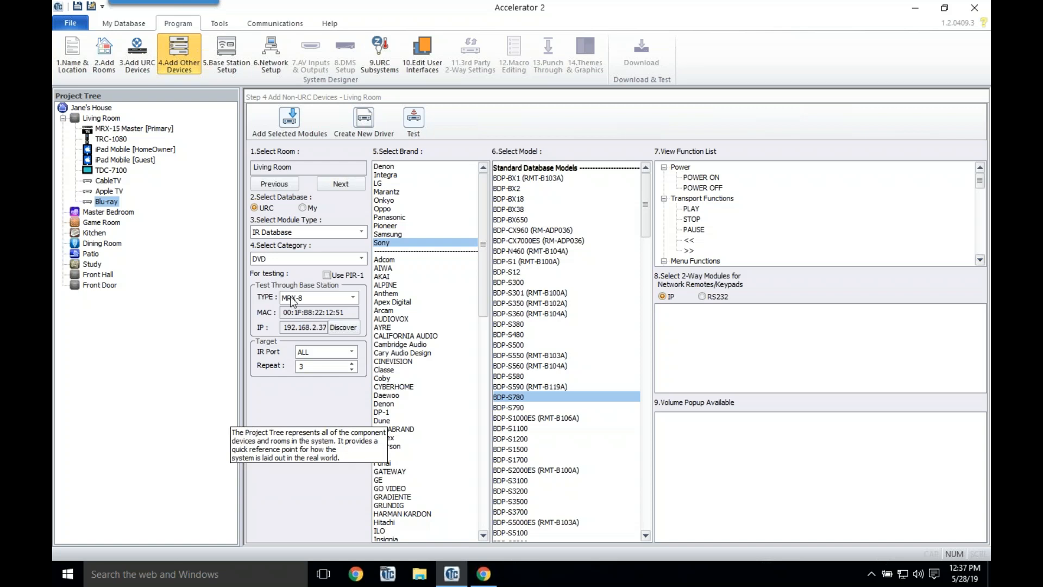
Step: Set the device picker to RS232 Database, AUDIO category and Yamaha brand, then browse the models
click(356, 234)
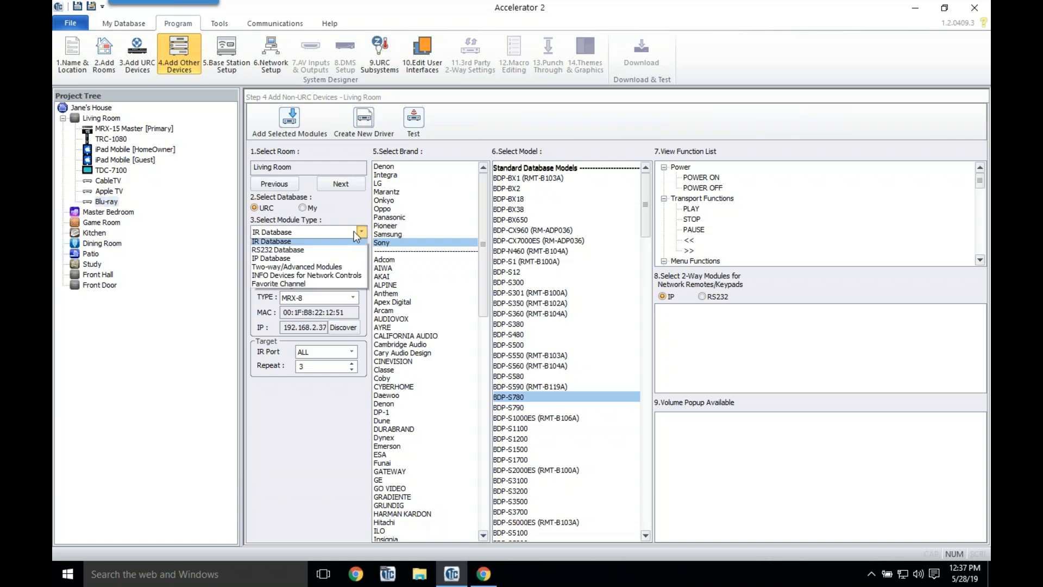
click(333, 256)
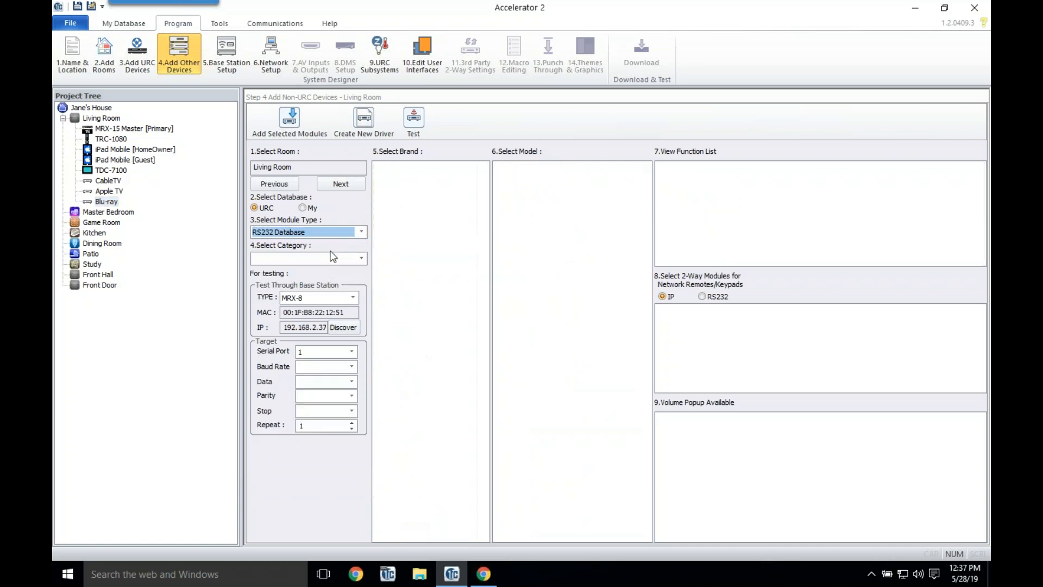
click(325, 257)
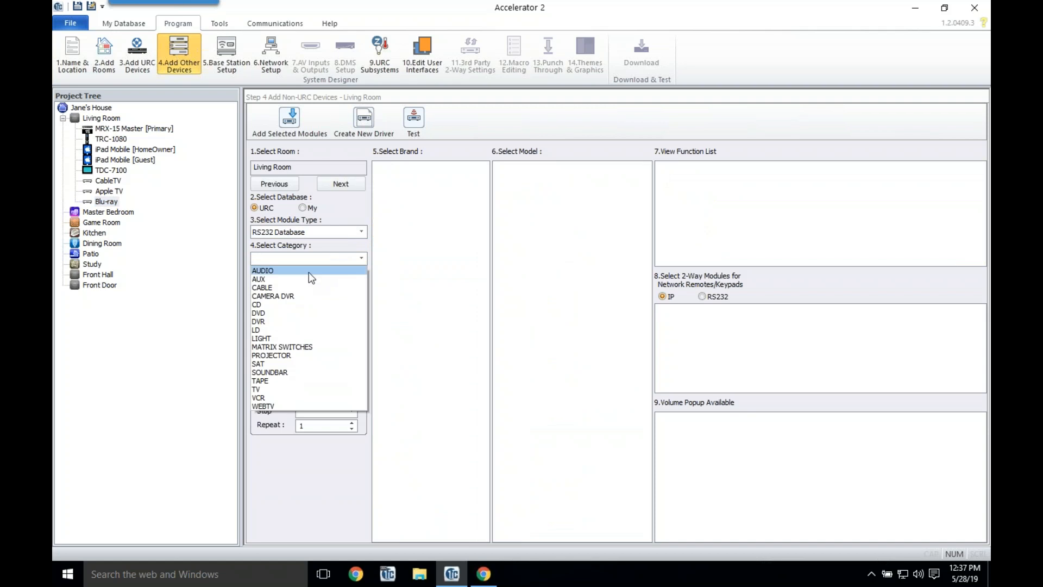
click(309, 272)
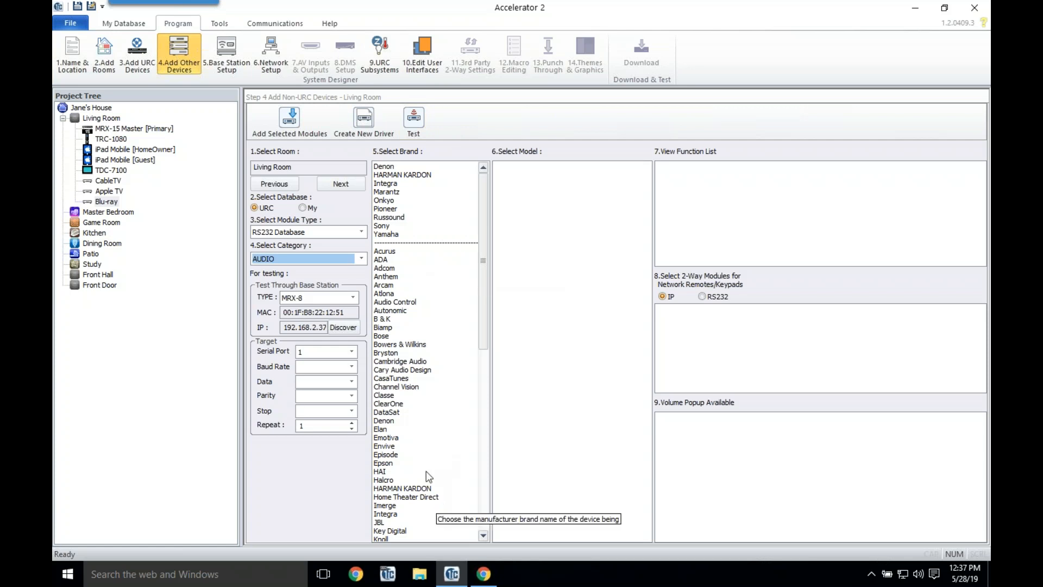
click(390, 236)
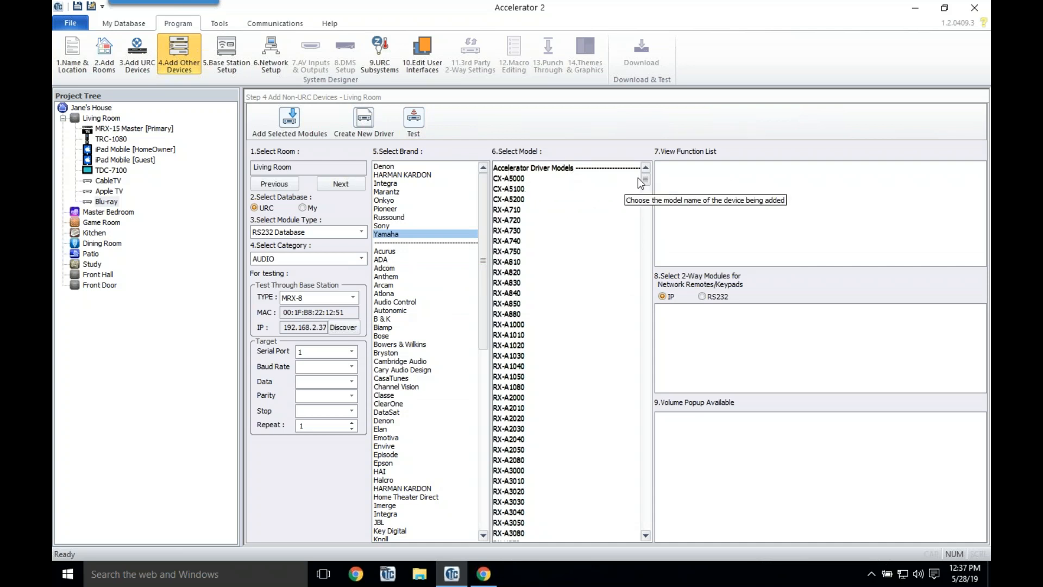
drag(645, 179, 651, 203)
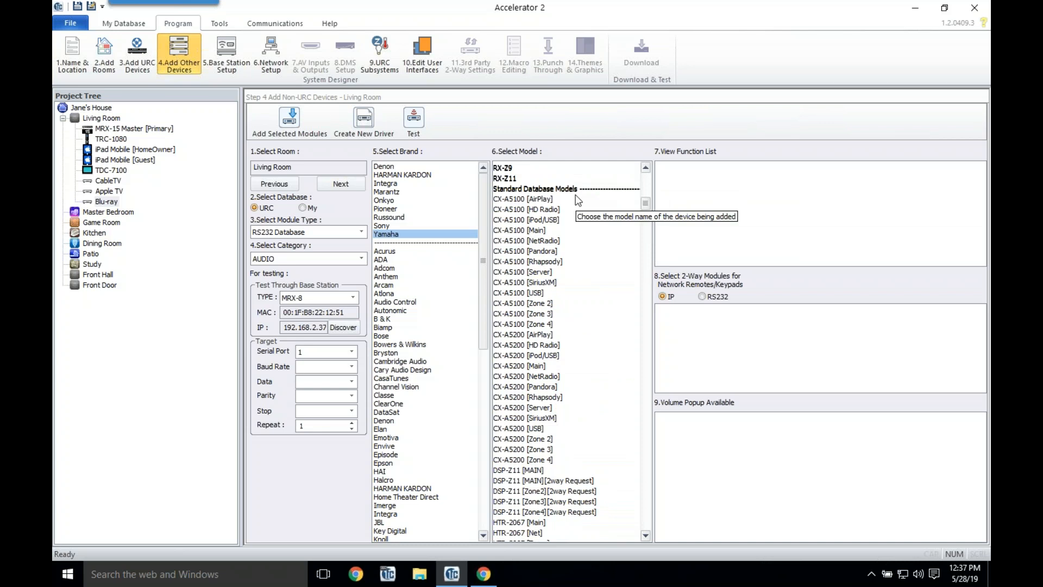
drag(648, 206, 530, 162)
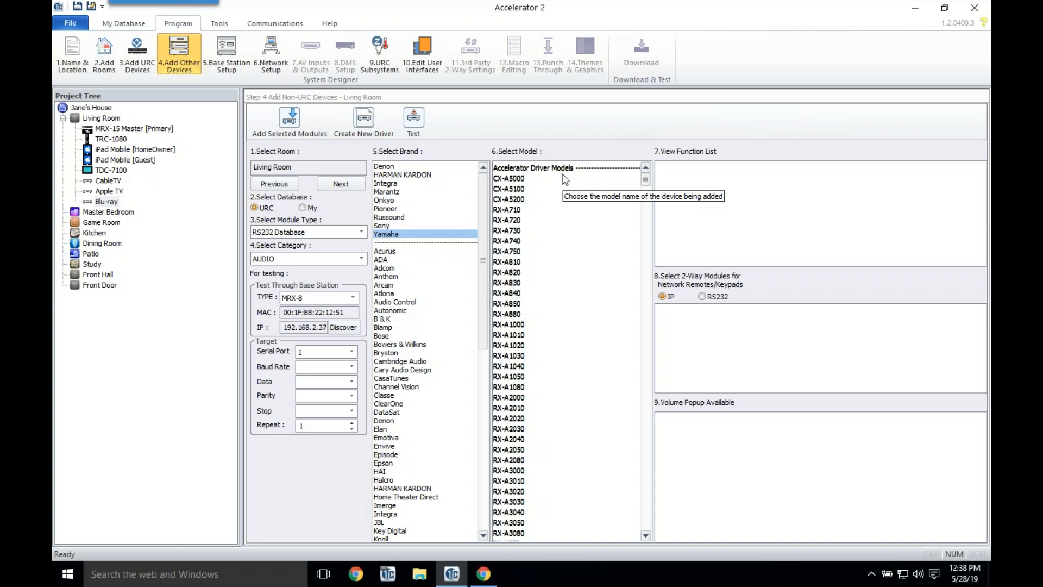
Step: Add the Yamaha RX-A3050 receiver from the model list and rename it 'AVR'
drag(644, 181, 647, 191)
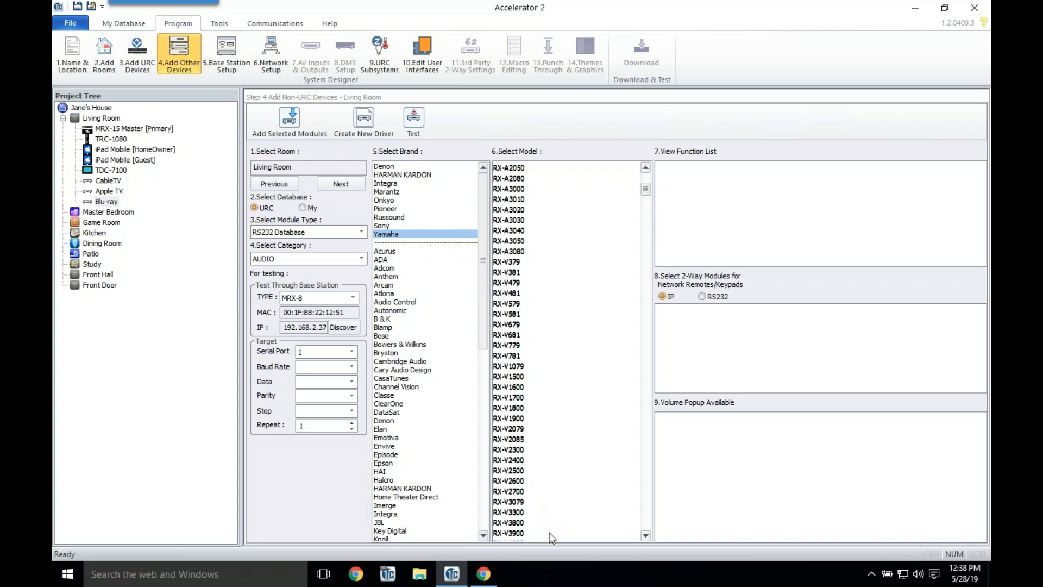
click(644, 536)
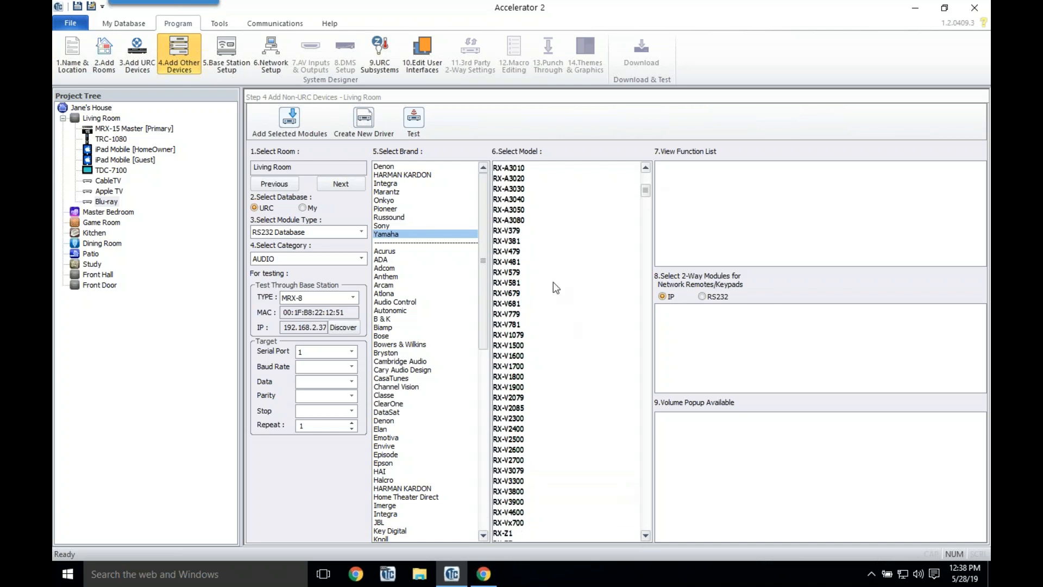
click(522, 211)
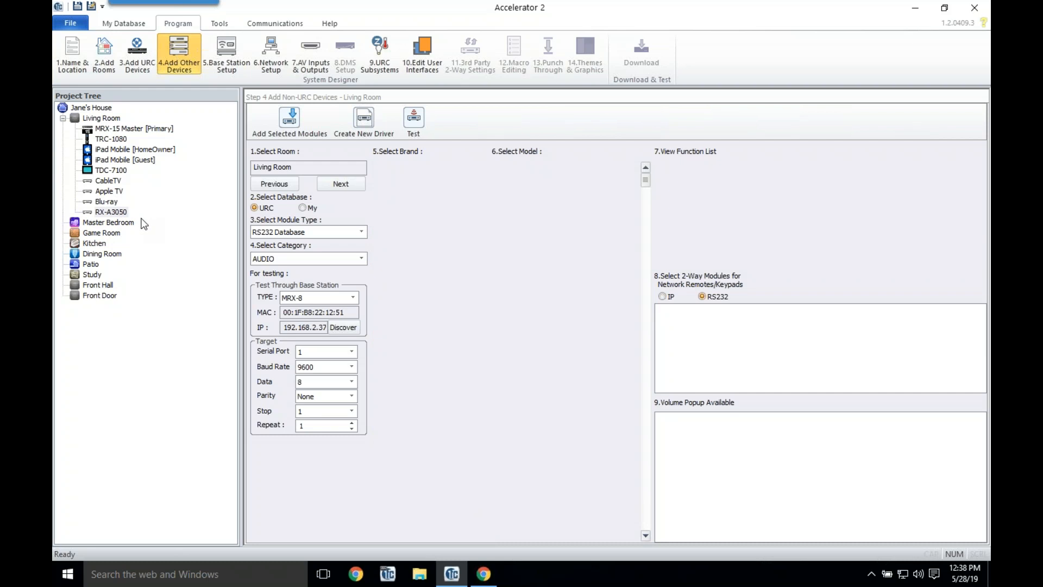
right_click(122, 214)
click(130, 225)
text(AVR)
key(Return)
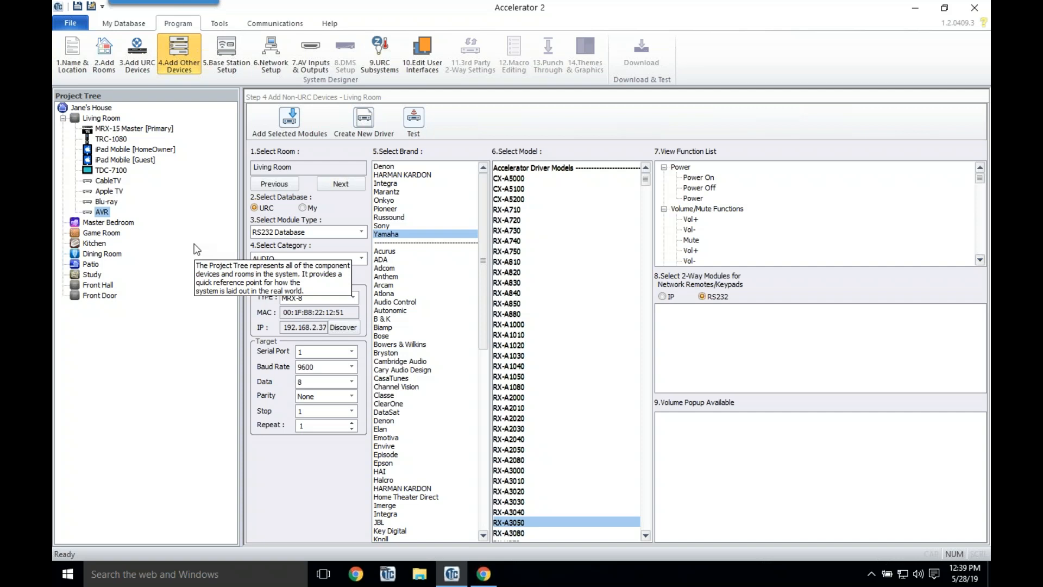
Step: In the AVR's properties, turn off Create device layout and view the Tuner and NET/USB functions
right_click(103, 216)
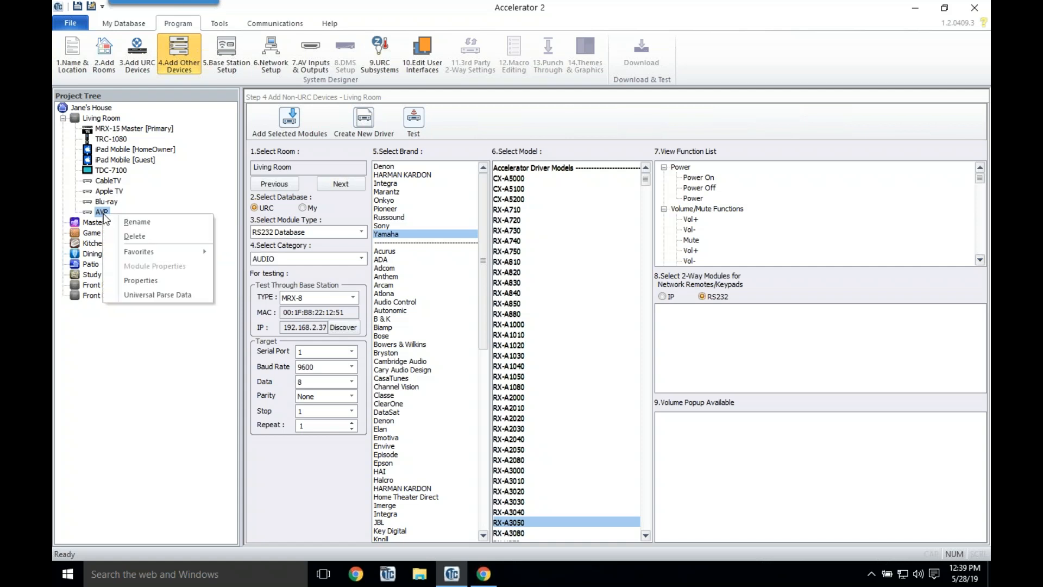
click(176, 280)
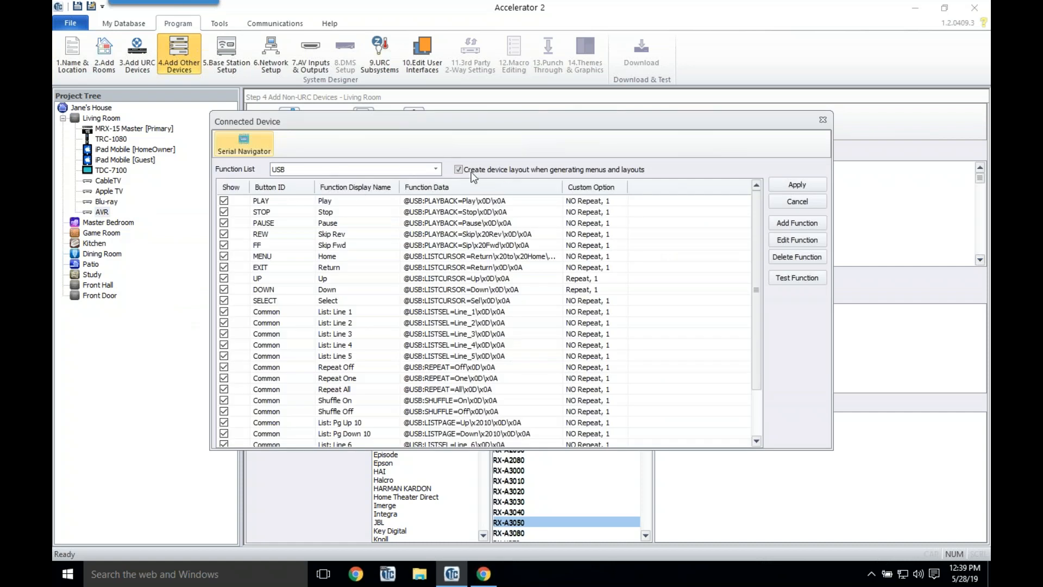
click(459, 170)
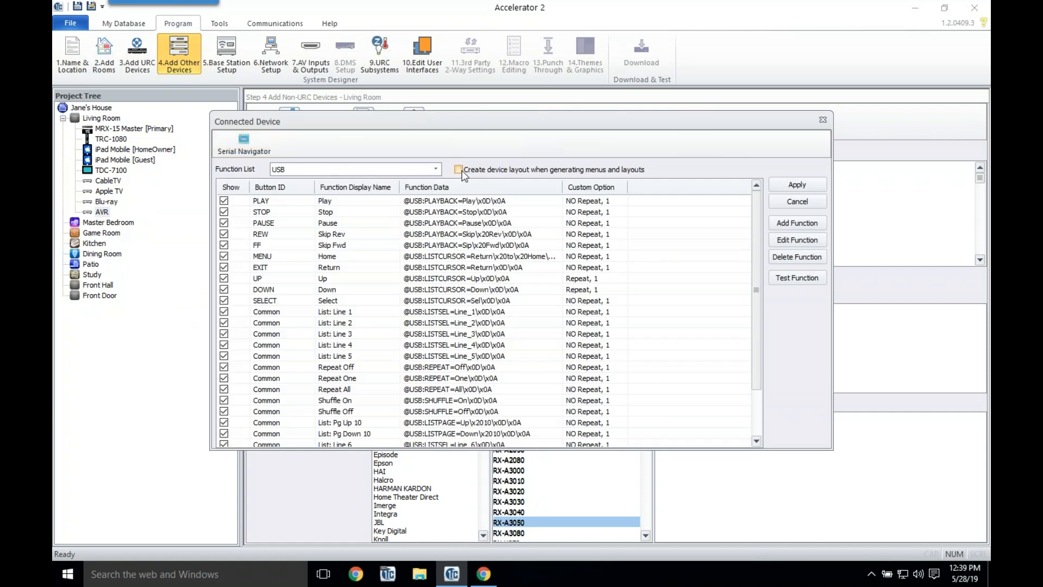
click(435, 169)
click(416, 190)
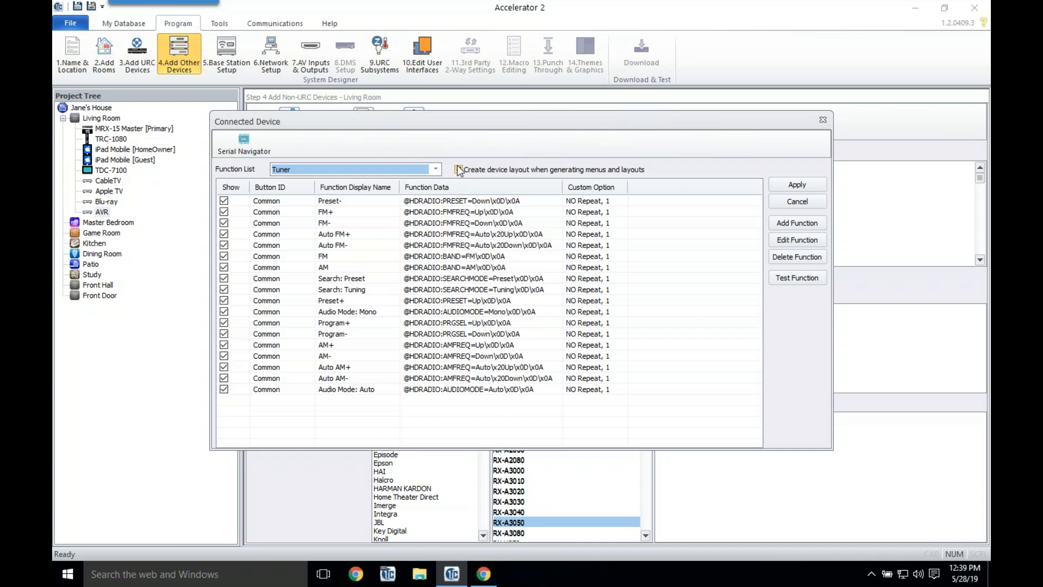
click(428, 172)
click(411, 198)
Step: Review the Net Radio, Rhapsody, Pandora, Sirius and Airplay function sets, then apply
click(429, 170)
click(400, 205)
click(440, 170)
click(397, 213)
click(436, 169)
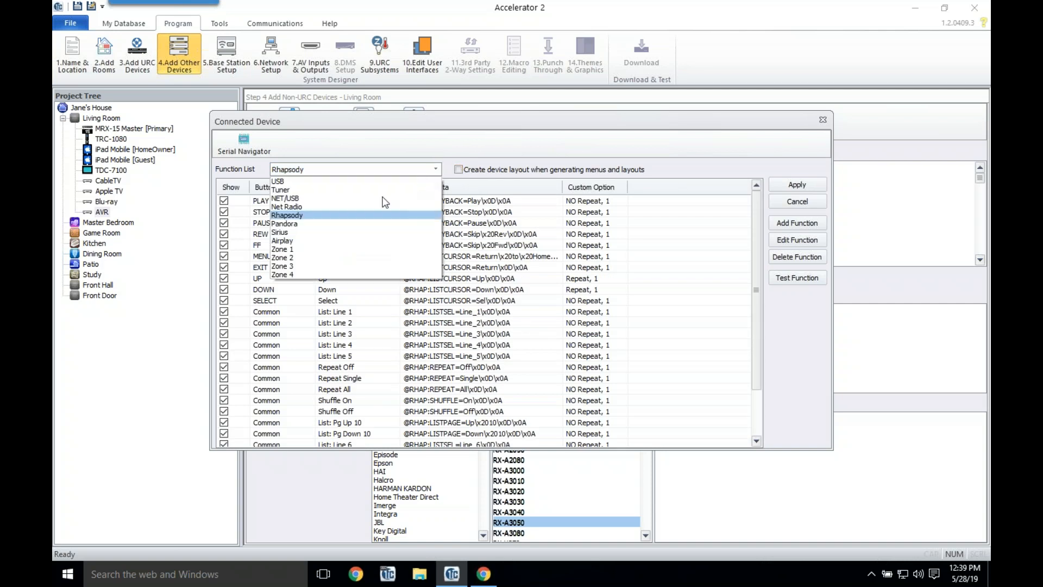
click(413, 224)
click(435, 170)
click(384, 238)
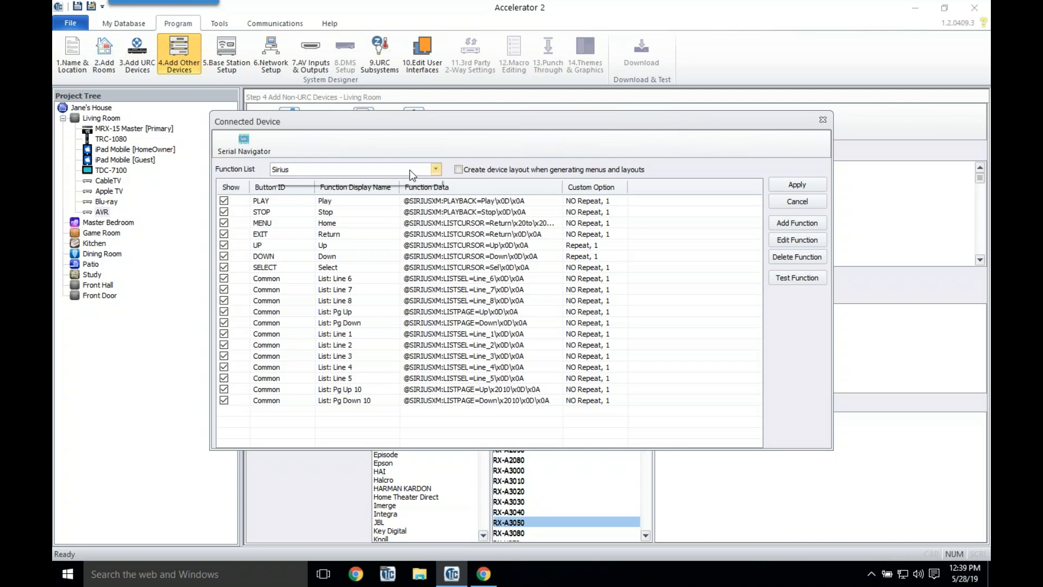
click(411, 170)
click(350, 243)
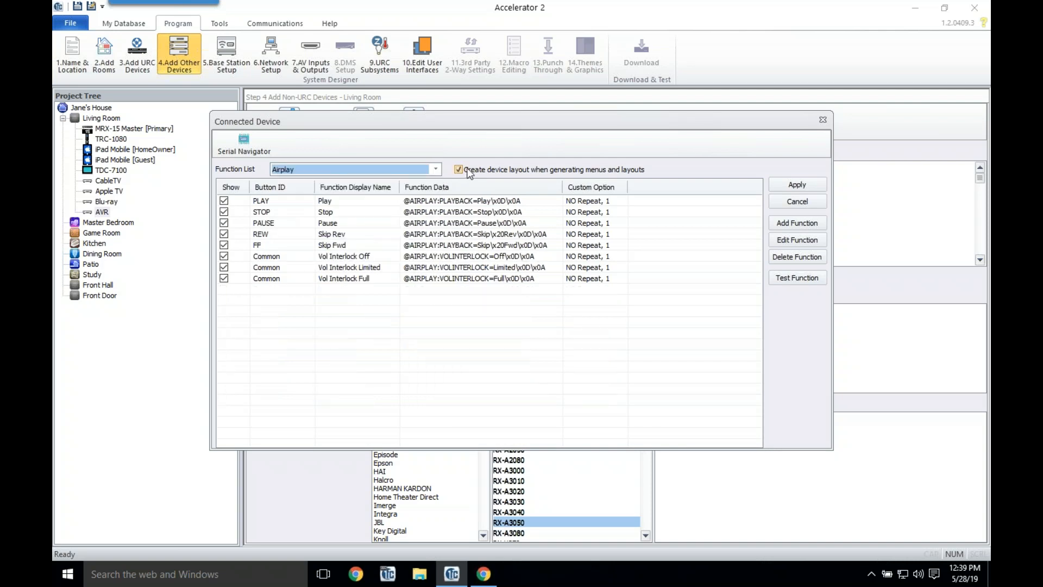
click(809, 186)
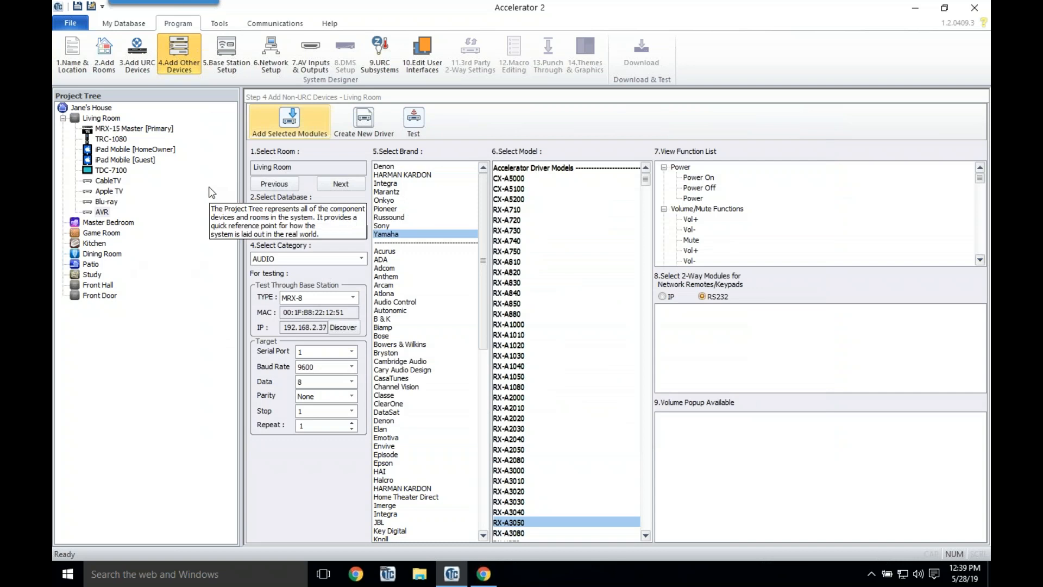
Step: Add the Sony XBR-100Z9D from the IP Database, TV category, to the Living Room
click(102, 213)
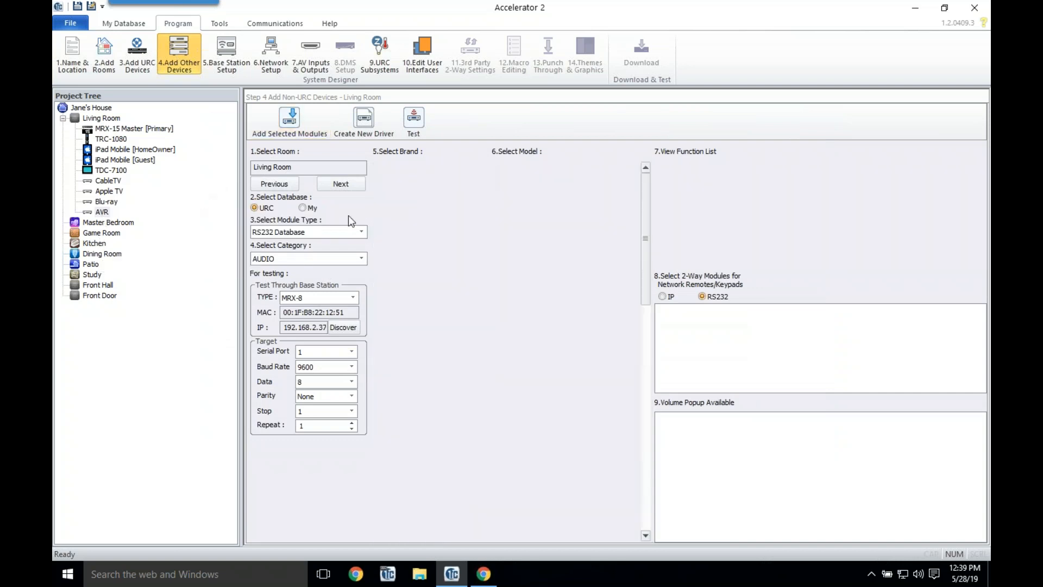
click(311, 234)
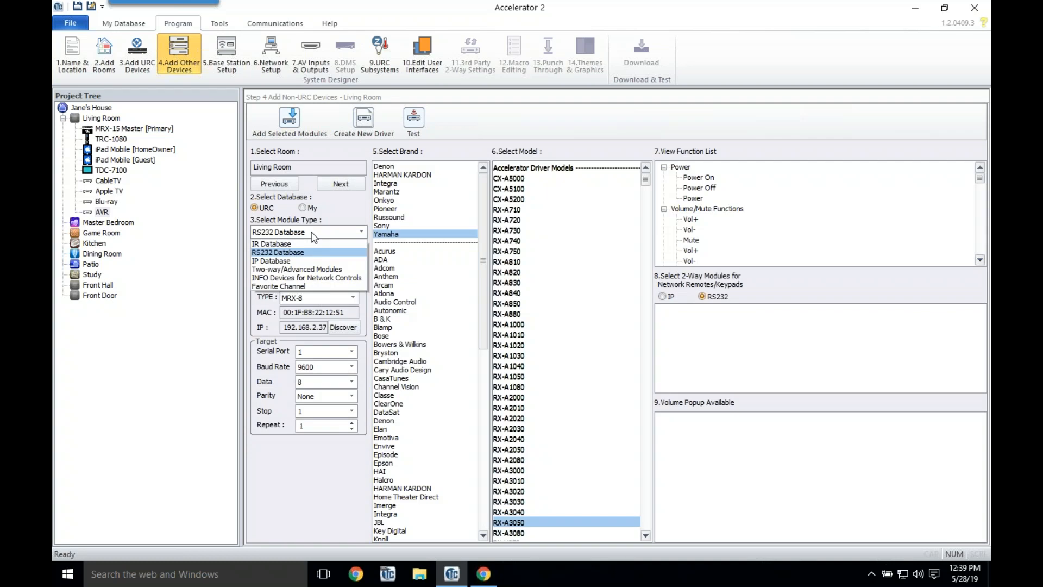
click(296, 260)
click(297, 260)
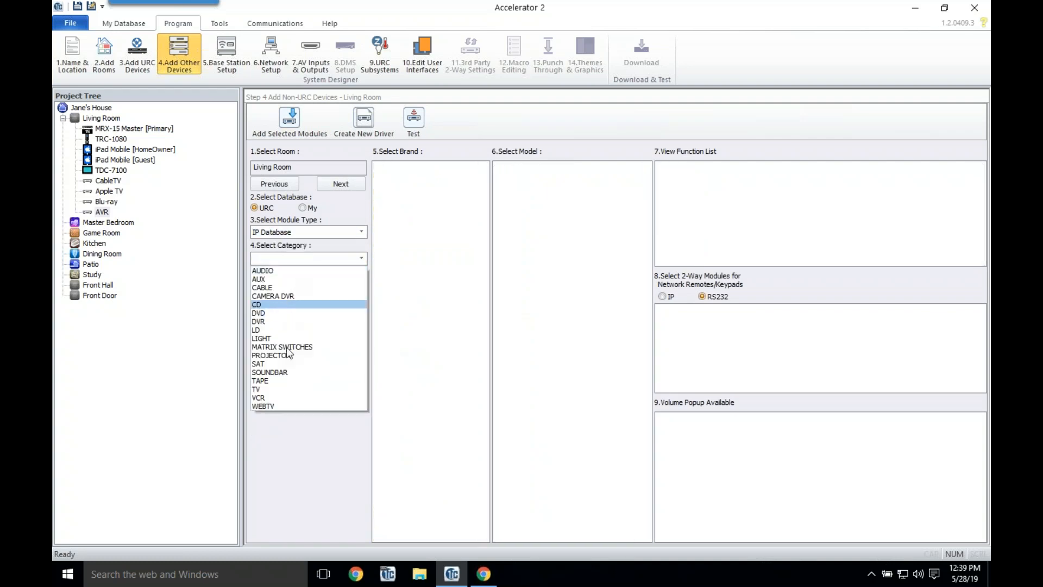
click(279, 390)
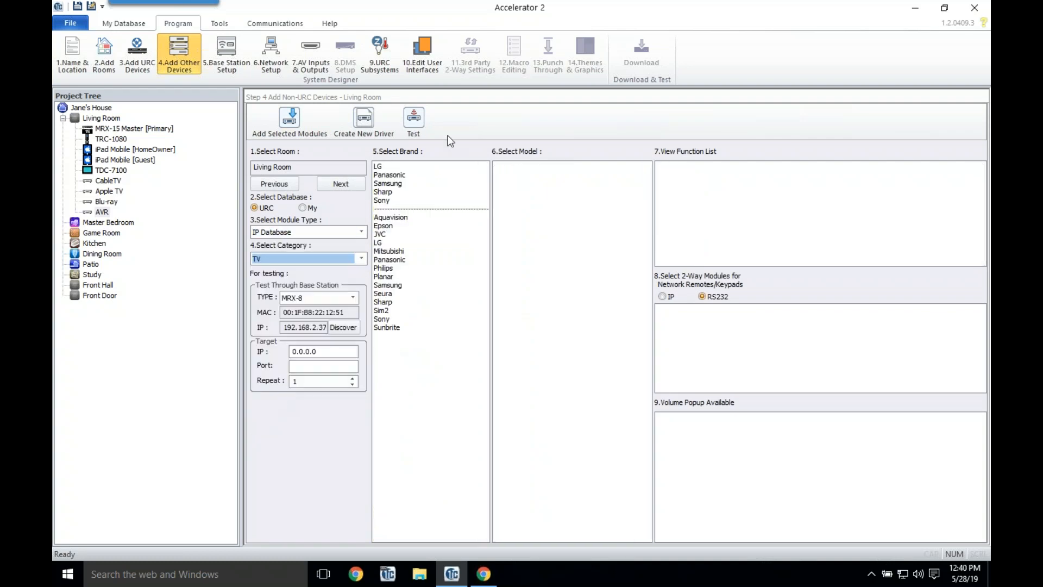
click(386, 201)
drag(645, 227, 652, 351)
click(533, 397)
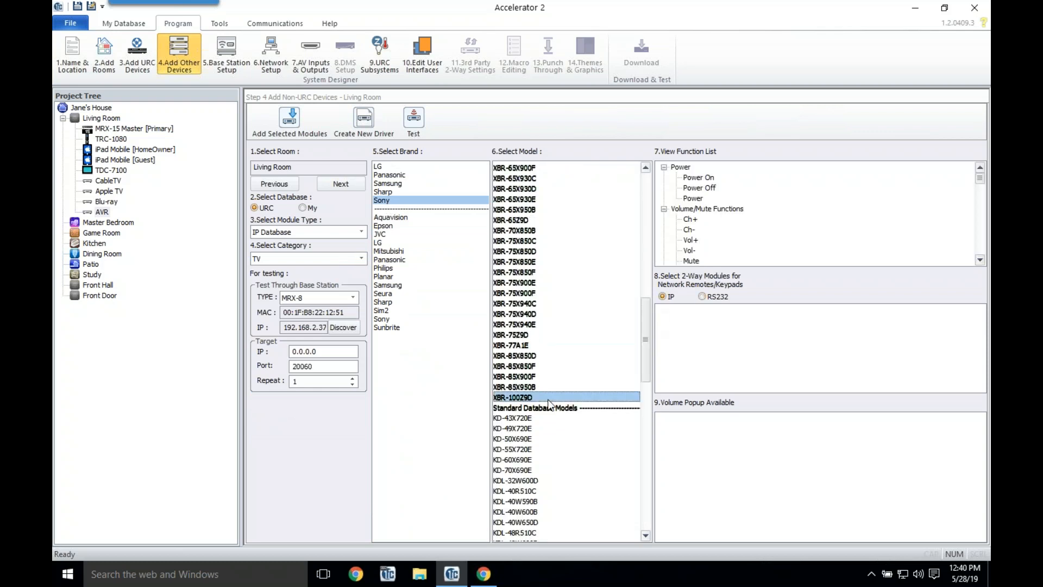
double_click(546, 397)
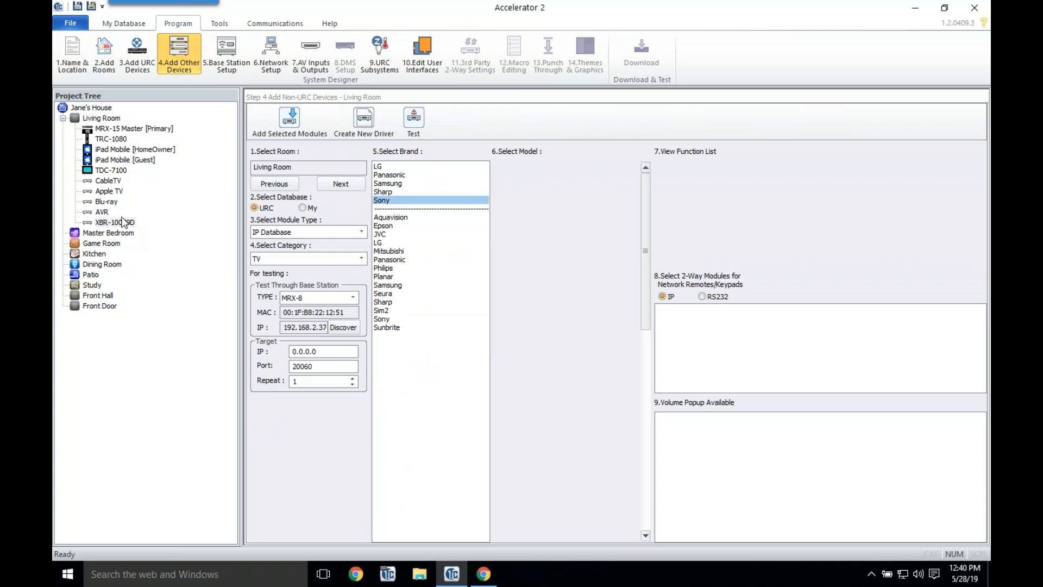
right_click(122, 219)
Step: Rename the Sony XBR-100Z9D device to TV
click(149, 225)
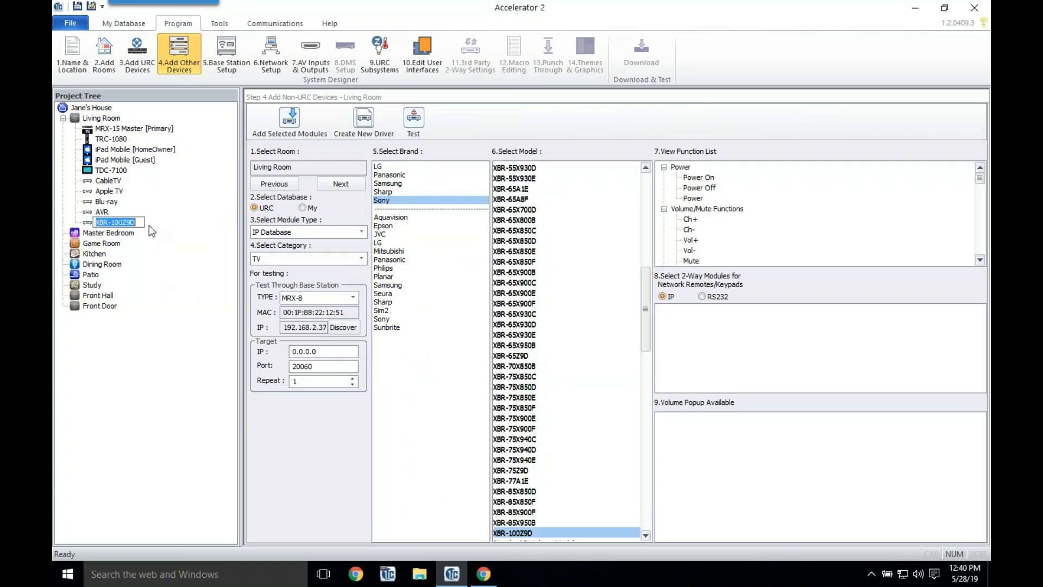
text(TV)
key(Return)
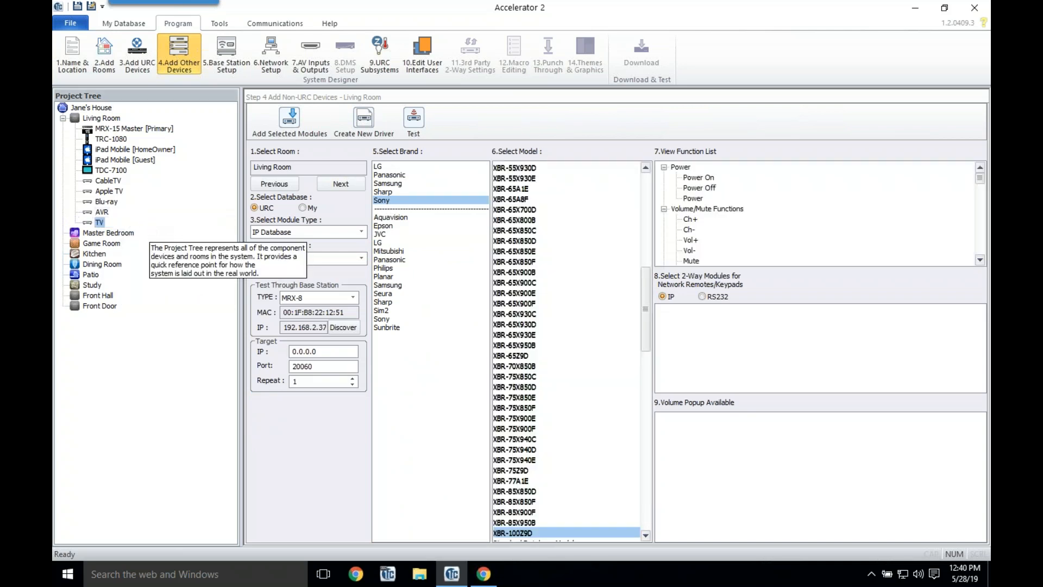
Step: In the TV's properties, turn off Create device layout and choose the Output function list
click(108, 223)
right_click(109, 224)
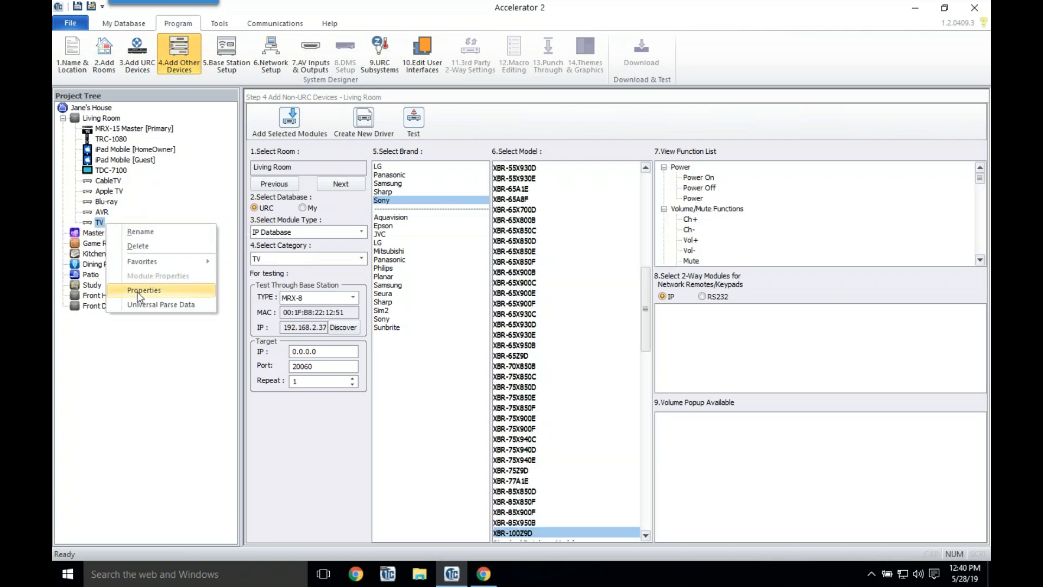
click(137, 291)
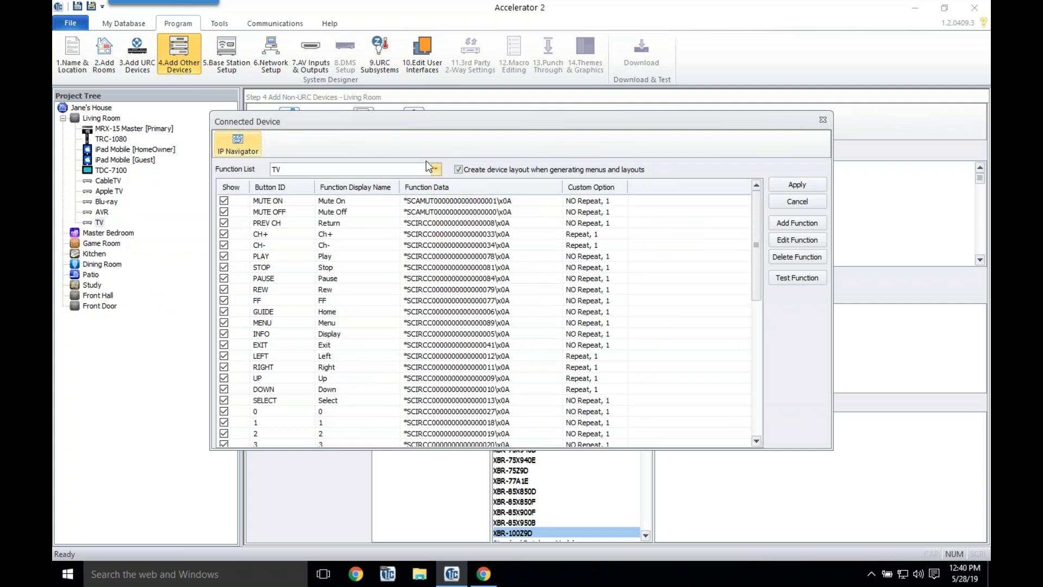
click(458, 169)
click(435, 169)
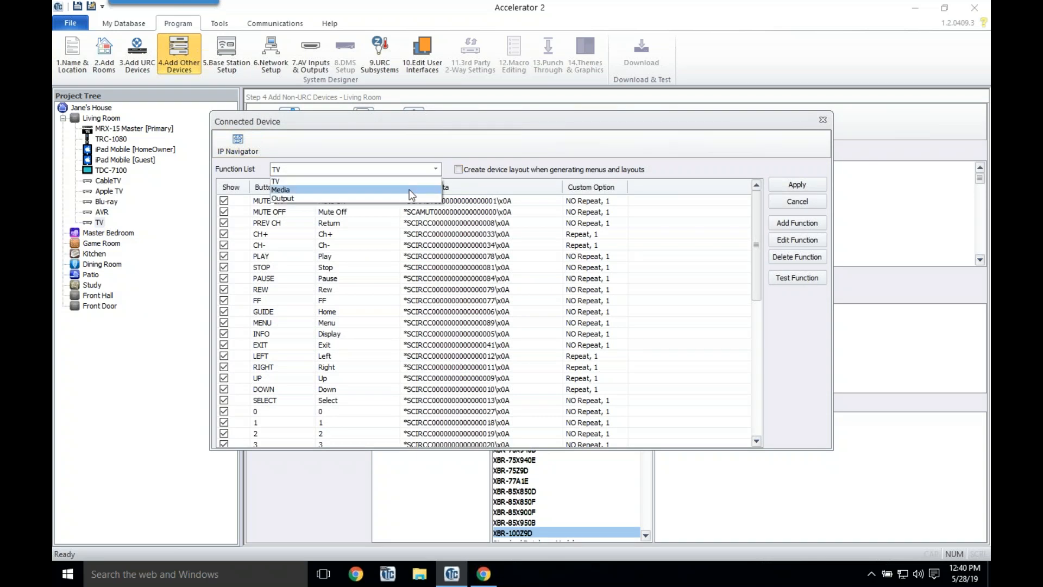
click(411, 189)
click(435, 169)
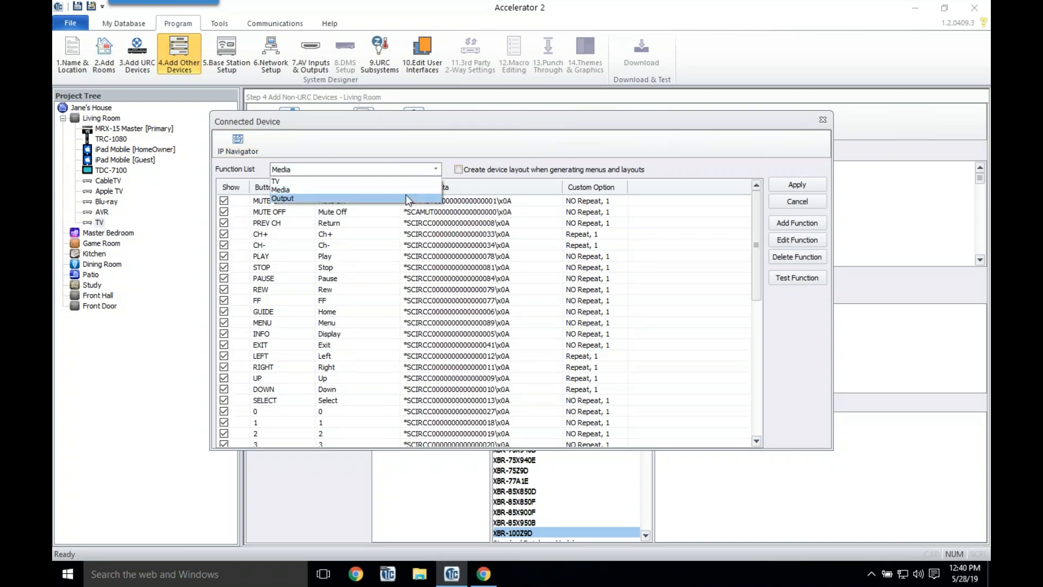
click(406, 194)
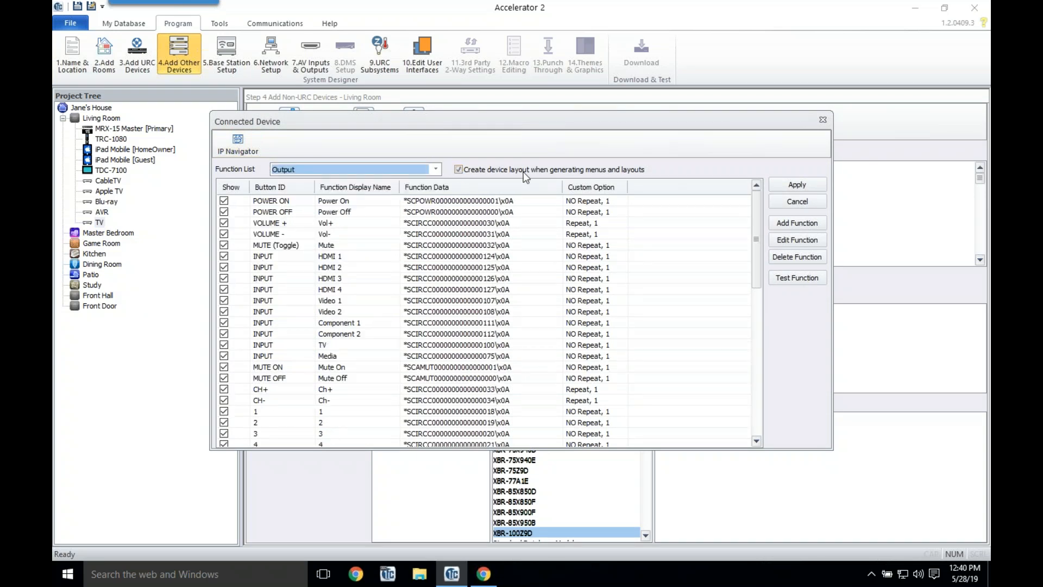
click(795, 183)
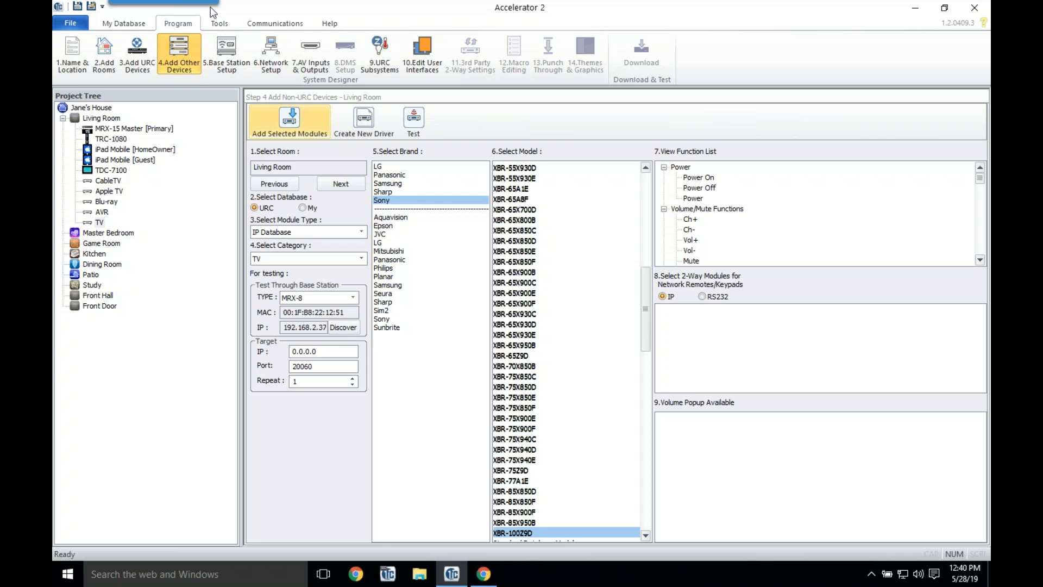
Step: Assign CableTV to IR-1, Apple TV to IR-2, Blu-ray to IR-3 and the AVR to RS232-1
click(228, 57)
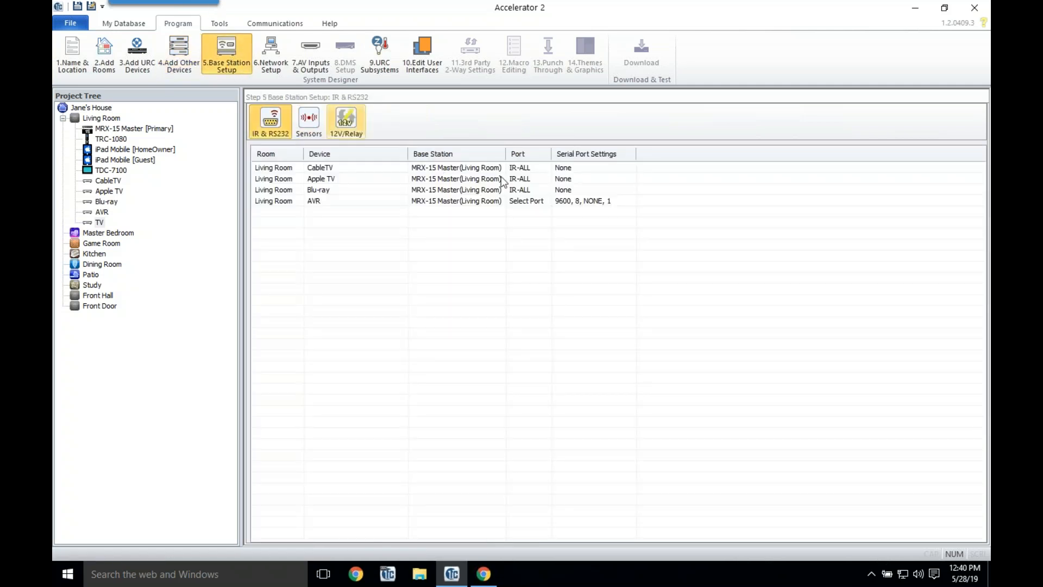
click(530, 167)
click(522, 190)
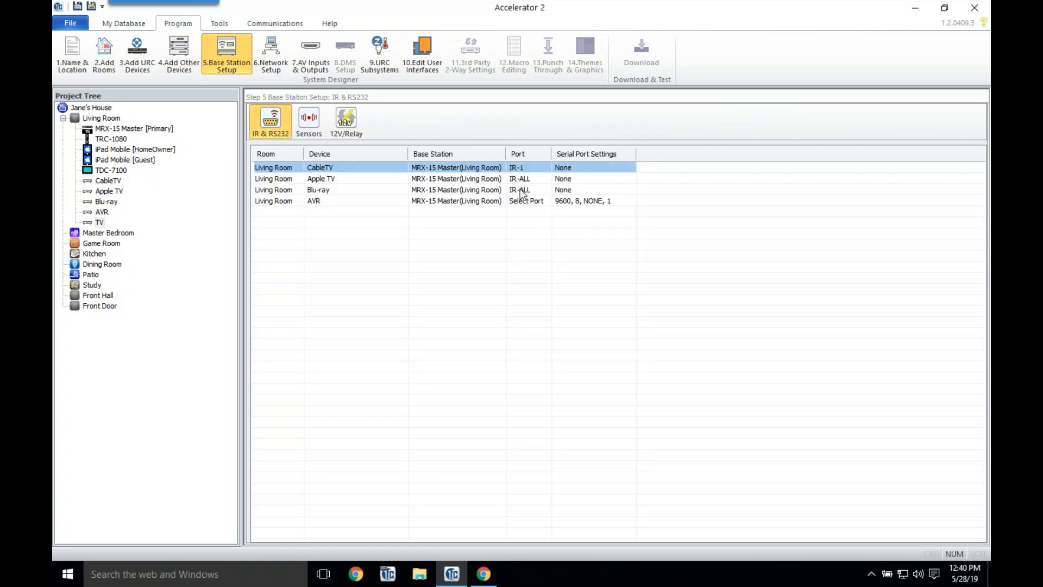
click(527, 180)
click(521, 206)
click(524, 190)
click(514, 228)
click(527, 201)
click(521, 214)
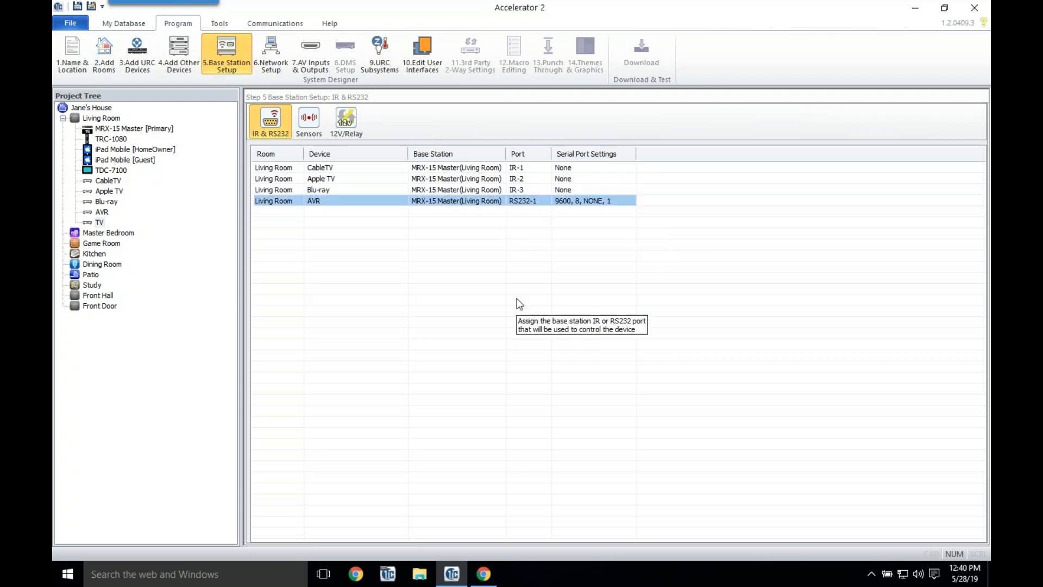
Step: Review the base station Sensors and 12V/Relay settings
click(321, 115)
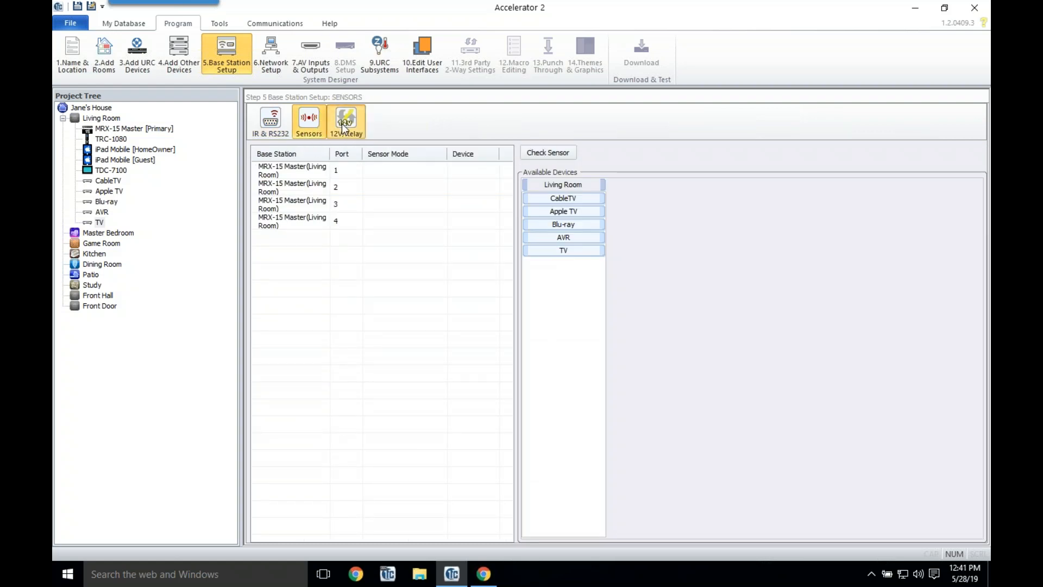
click(346, 120)
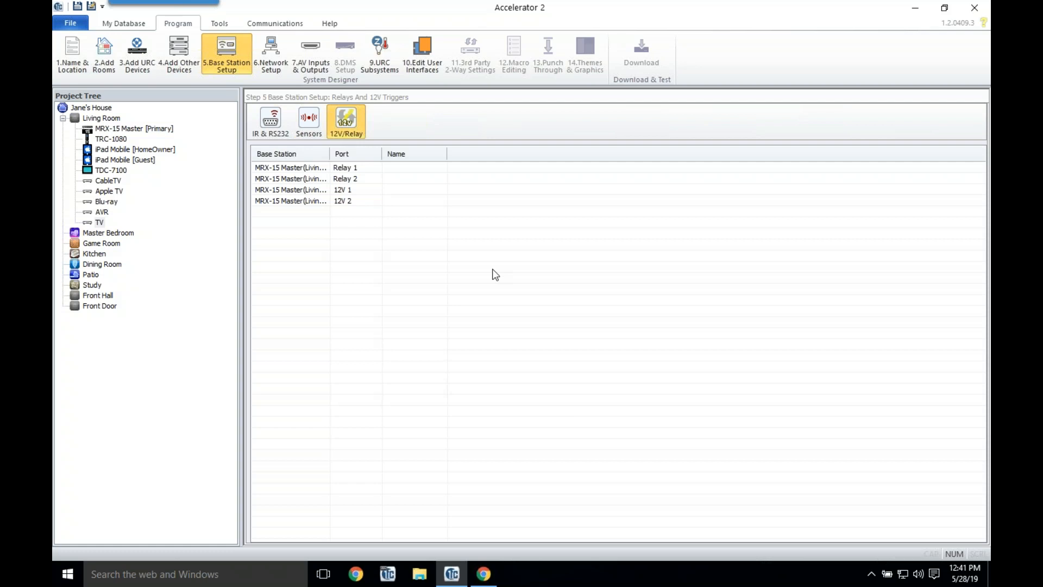
click(275, 59)
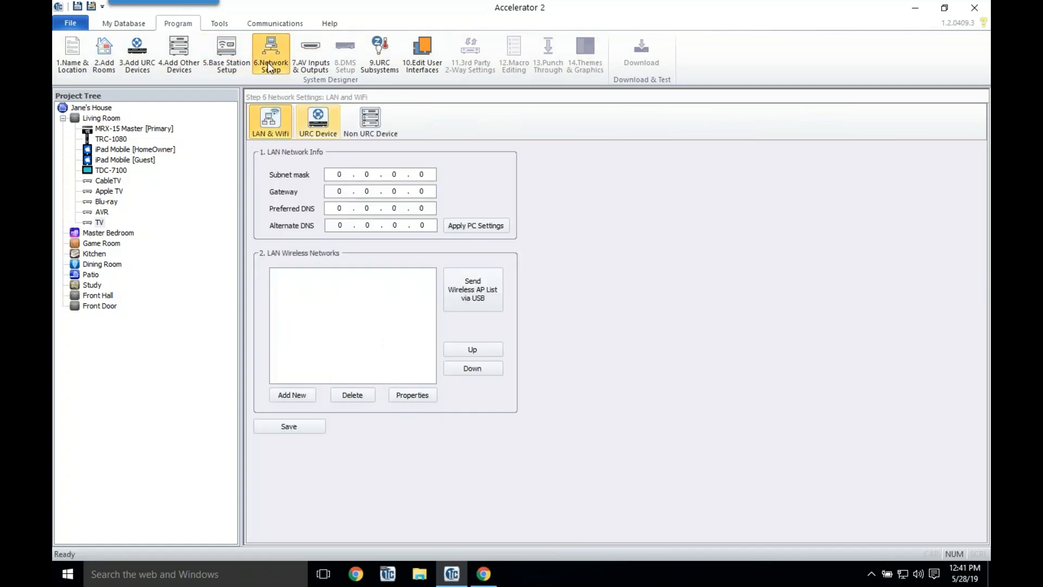
Step: Apply the PC's LAN settings with DNS servers 8.8.8.8 and 8.8.4.4, and save
click(501, 226)
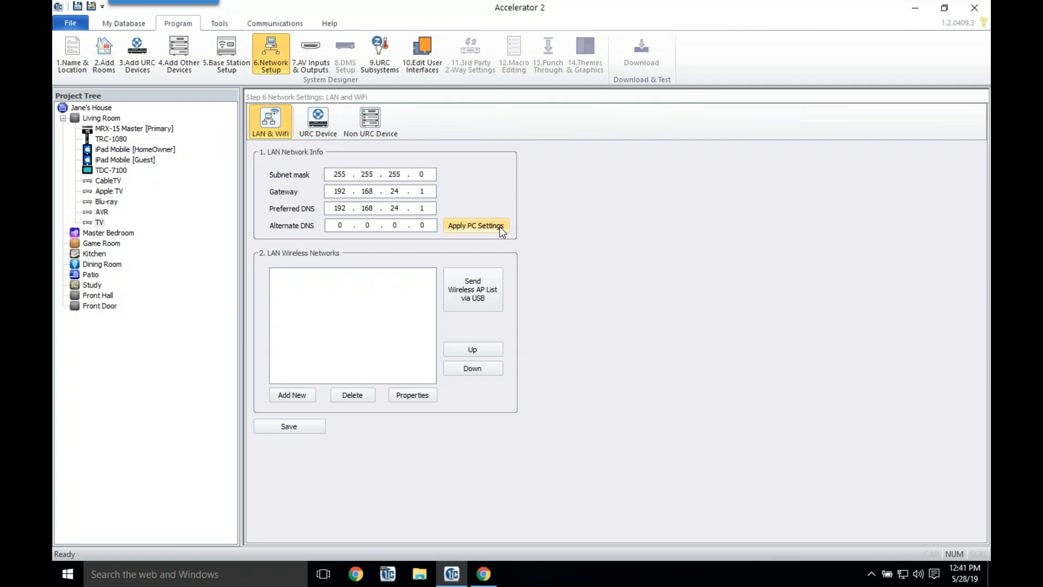
double_click(340, 208)
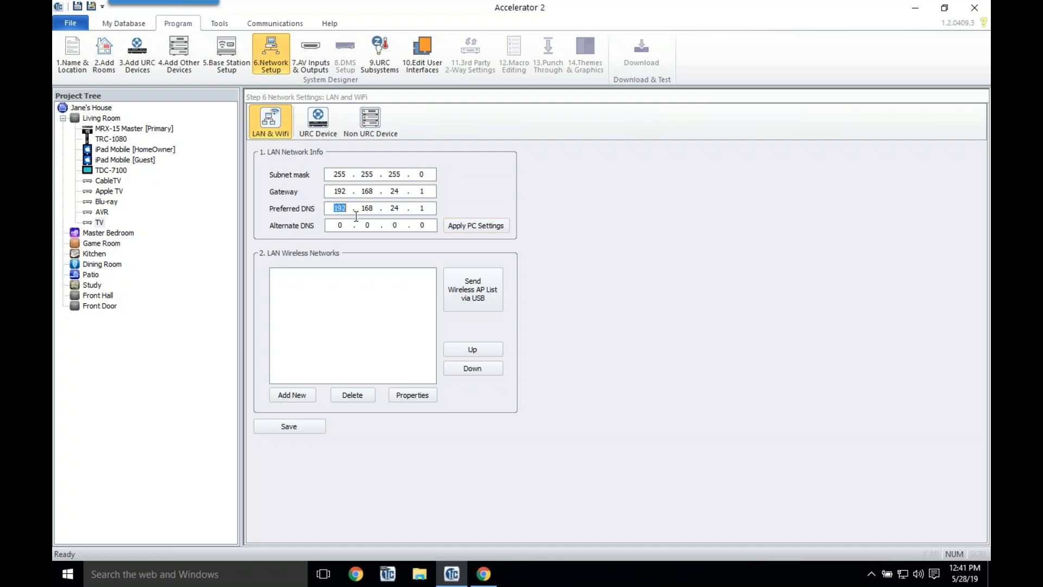
text(8.8.8.8)
text(8.8)
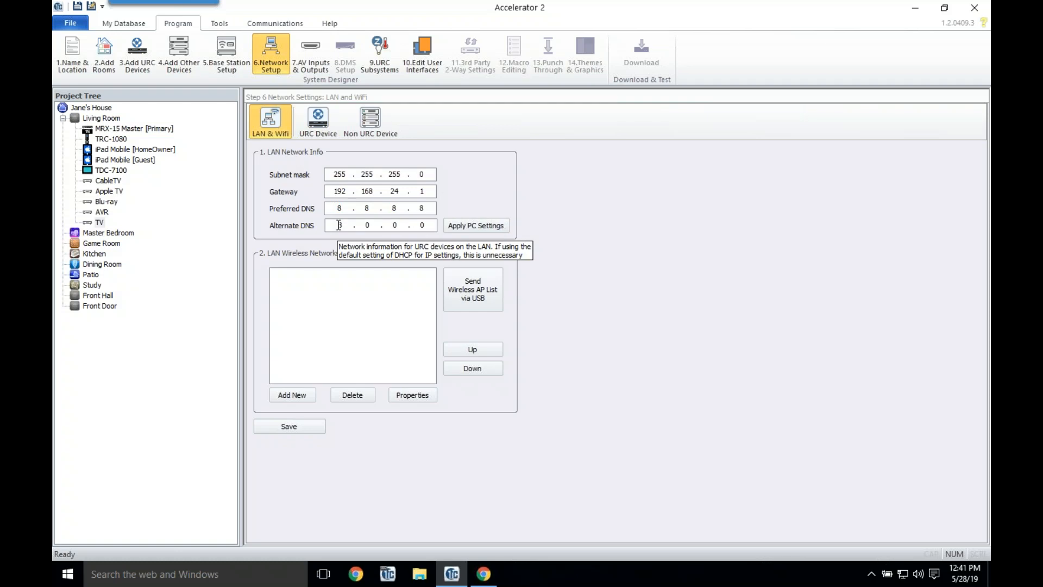
text(.4.4)
click(312, 427)
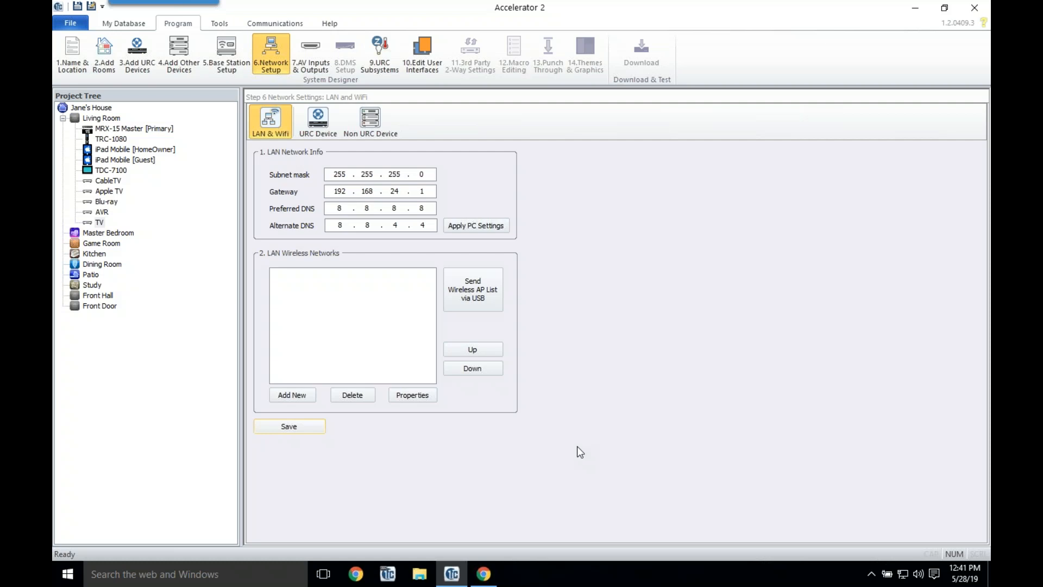
click(426, 393)
Step: Add wireless network Station24 with WPA/WPA2 security and its network key
click(306, 395)
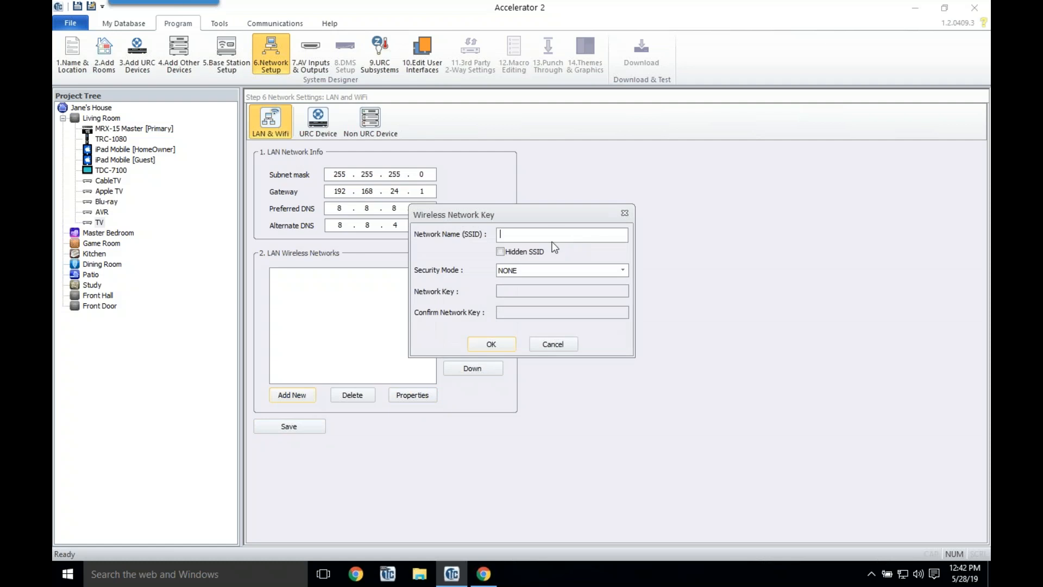
text(Staiton)
key(BackSpace)
key(BackSpace)
key(BackSpace)
key(BackSpace)
text(tion 24)
click(565, 272)
click(530, 299)
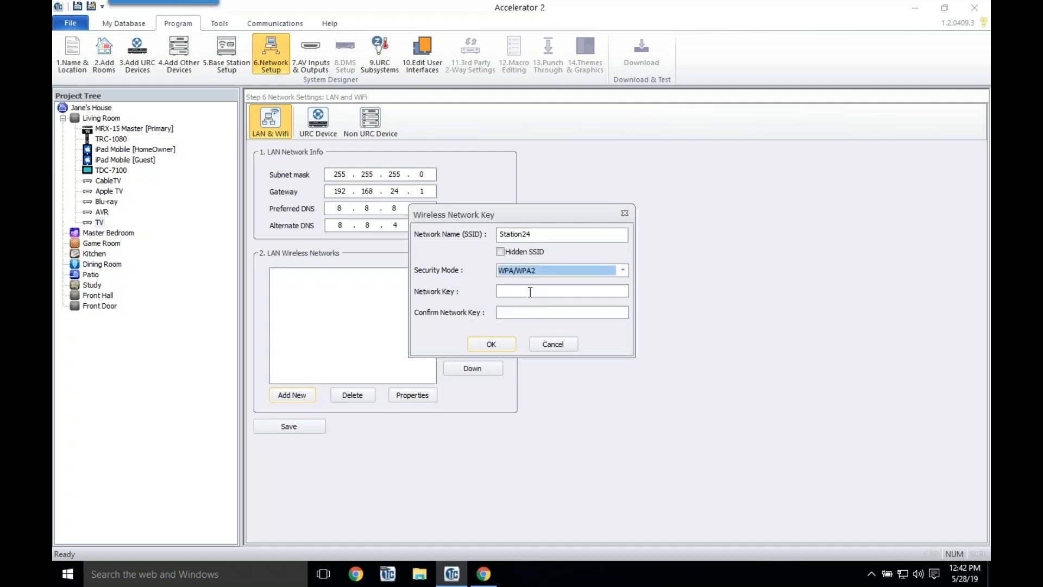
click(529, 292)
text(********)
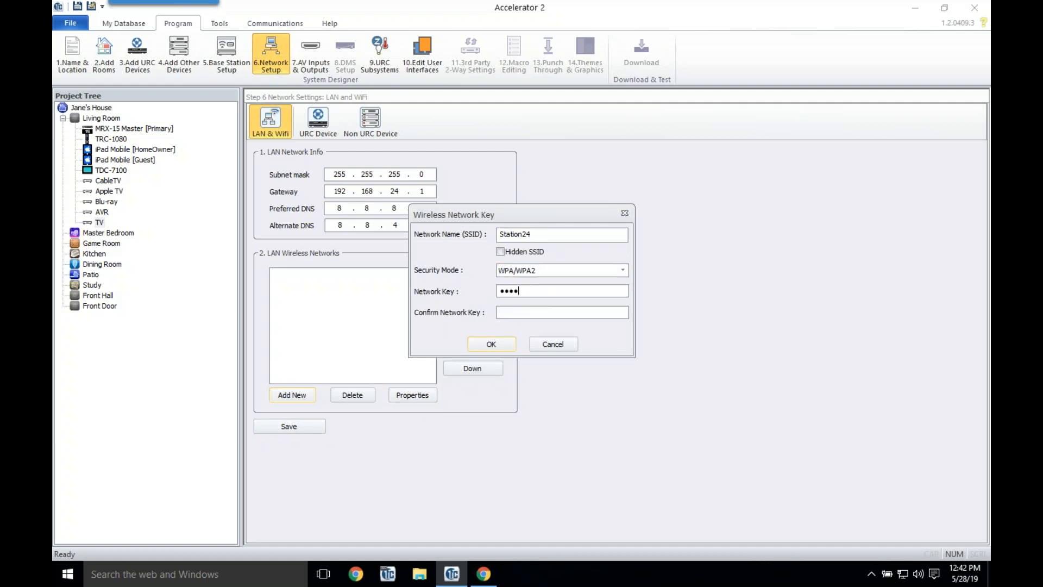
text(********)
click(497, 345)
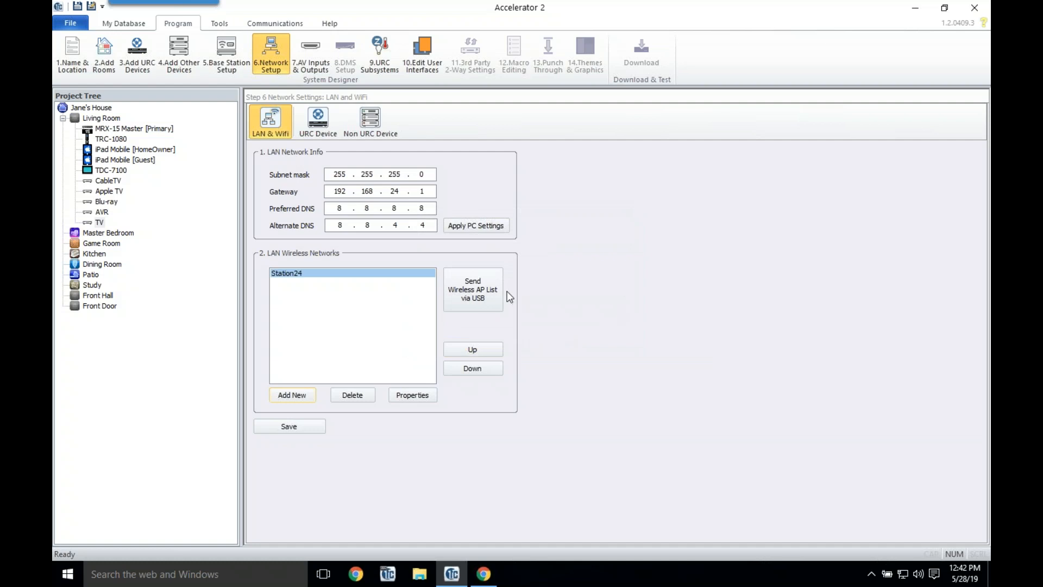
Step: Open the Send Wireless AP List device picker and close it without sending
click(484, 292)
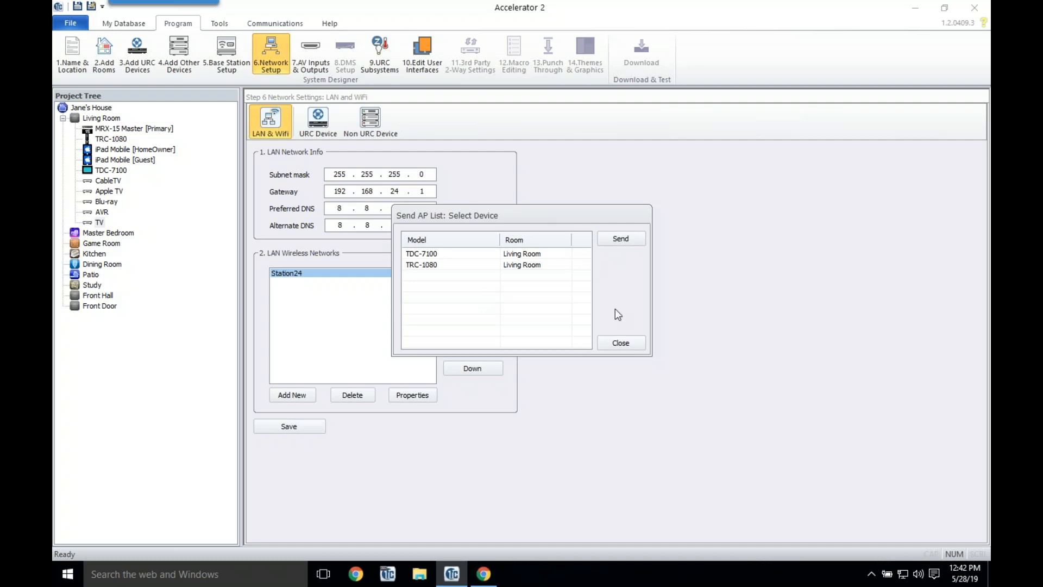
click(624, 343)
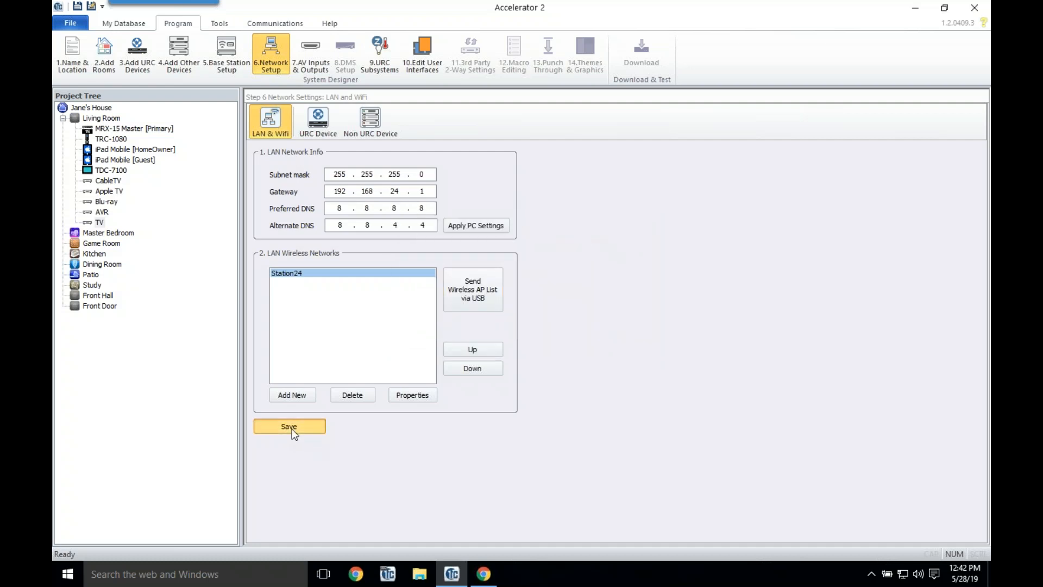
click(309, 127)
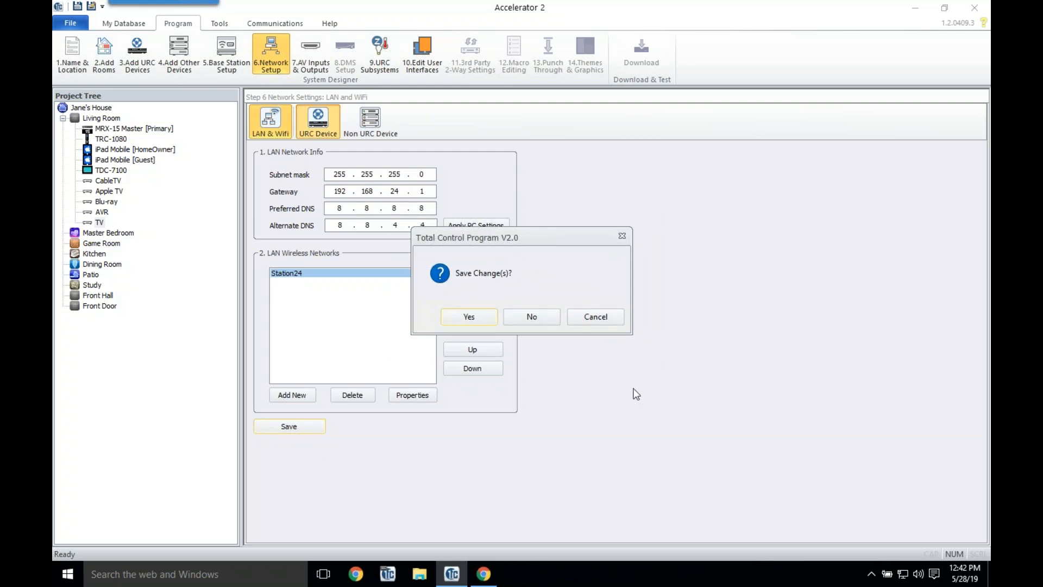
Step: Save the pending network changes and search the network for the MRX-15 Master
click(490, 318)
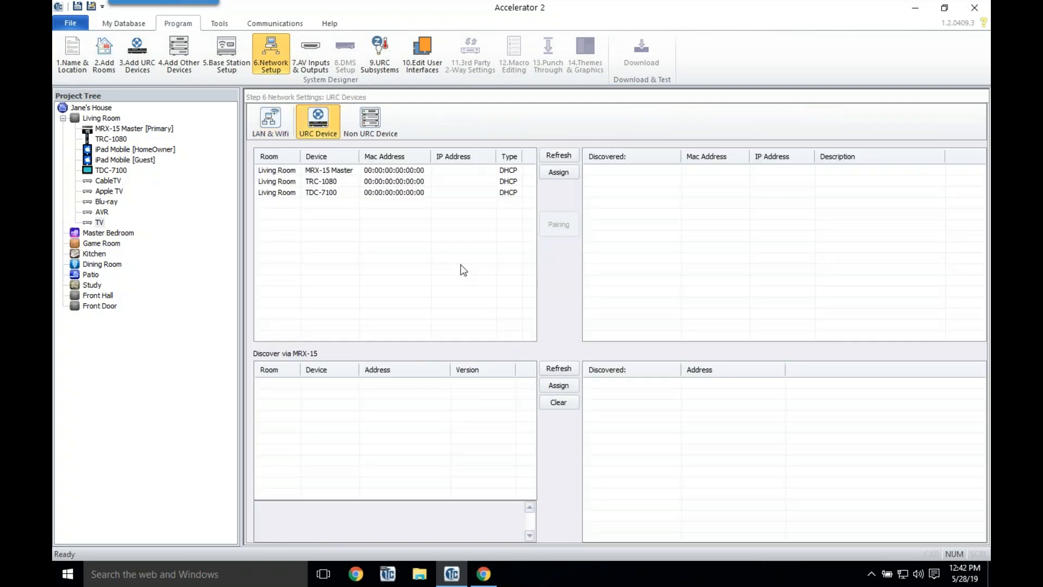
click(467, 171)
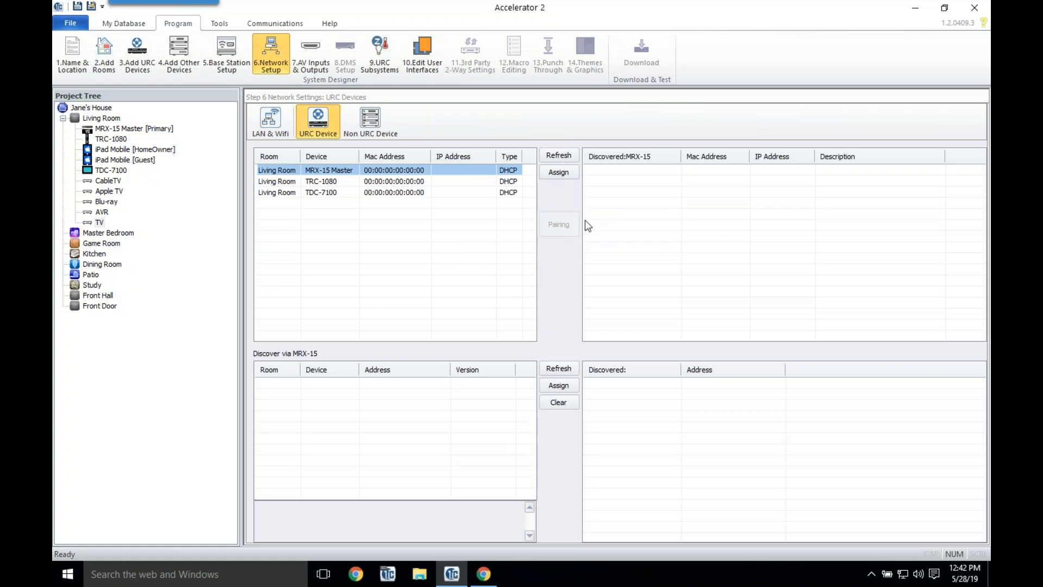
click(559, 156)
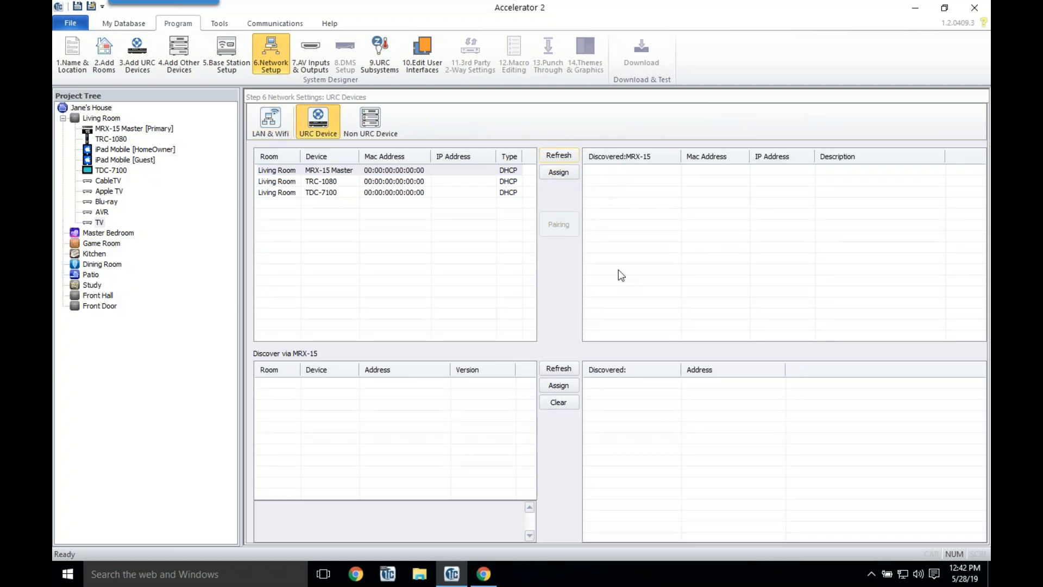
Step: Find the TRC-1080 and assign it the discovered MAC and static IP 192.168.24.236
click(452, 181)
click(549, 156)
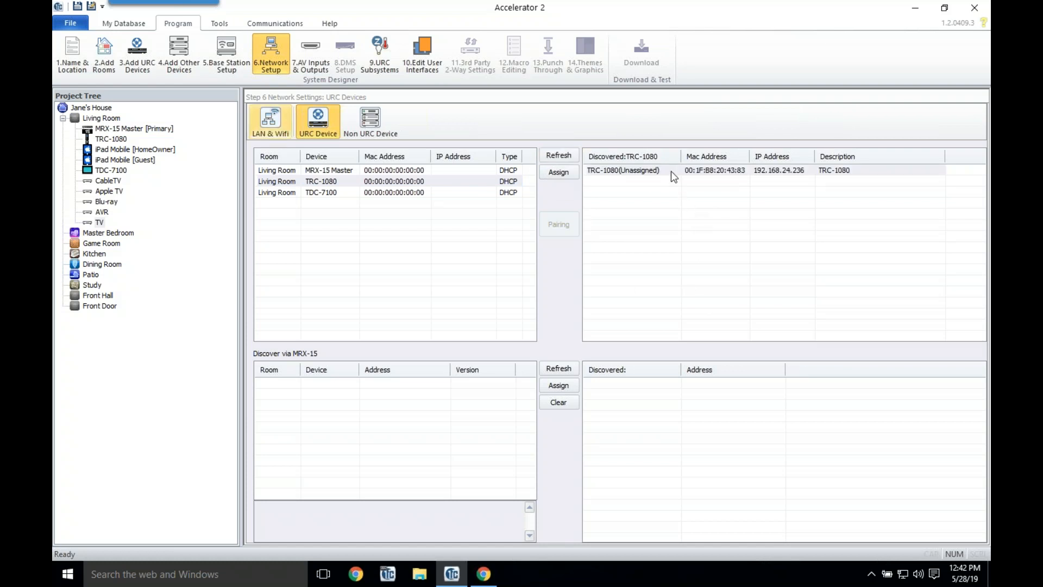
click(670, 171)
click(557, 175)
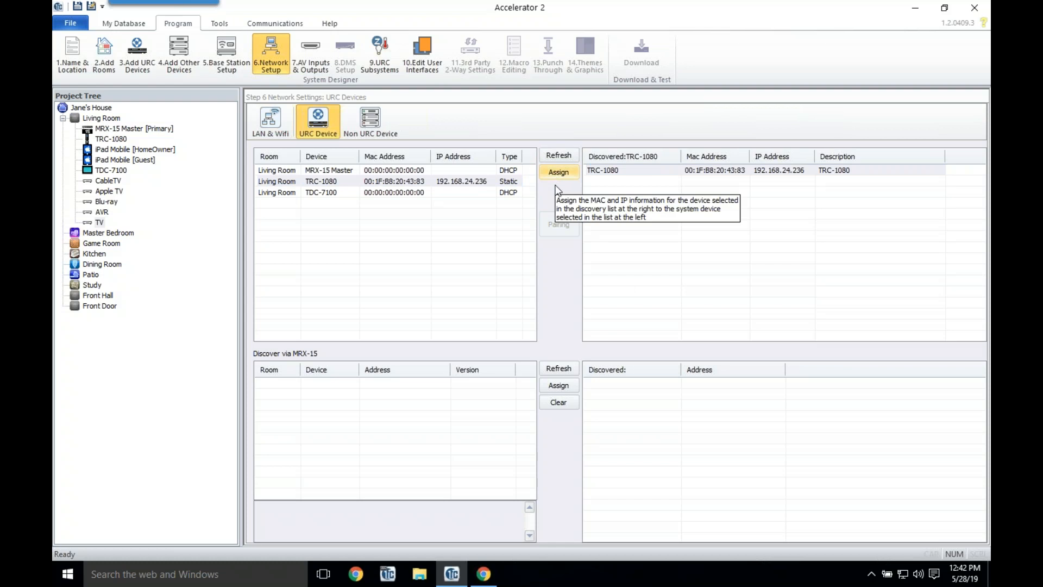
Step: Check the TRC-1080's connection status and network settings, leaving them unchanged
double_click(514, 181)
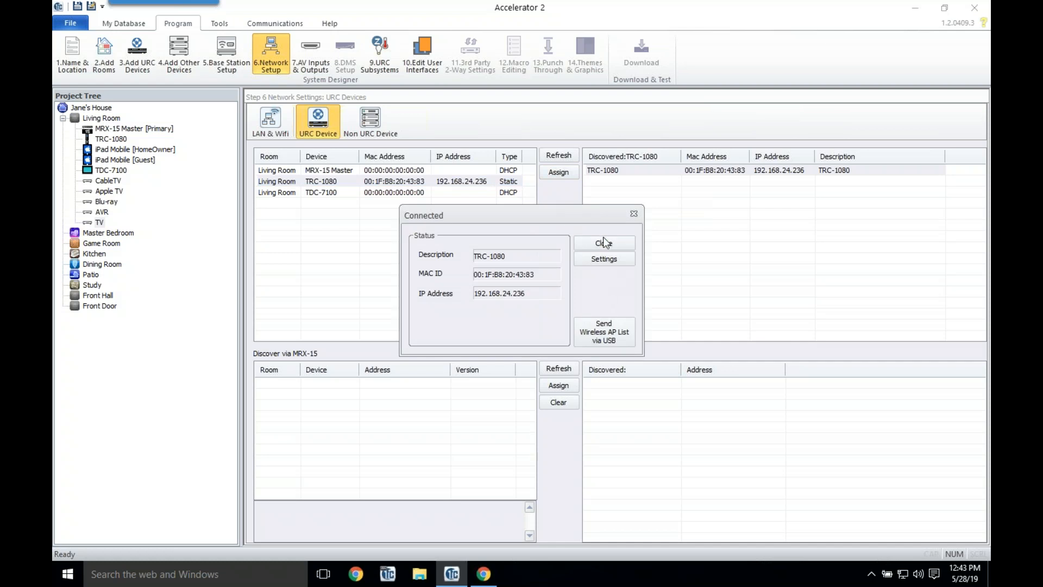
click(603, 259)
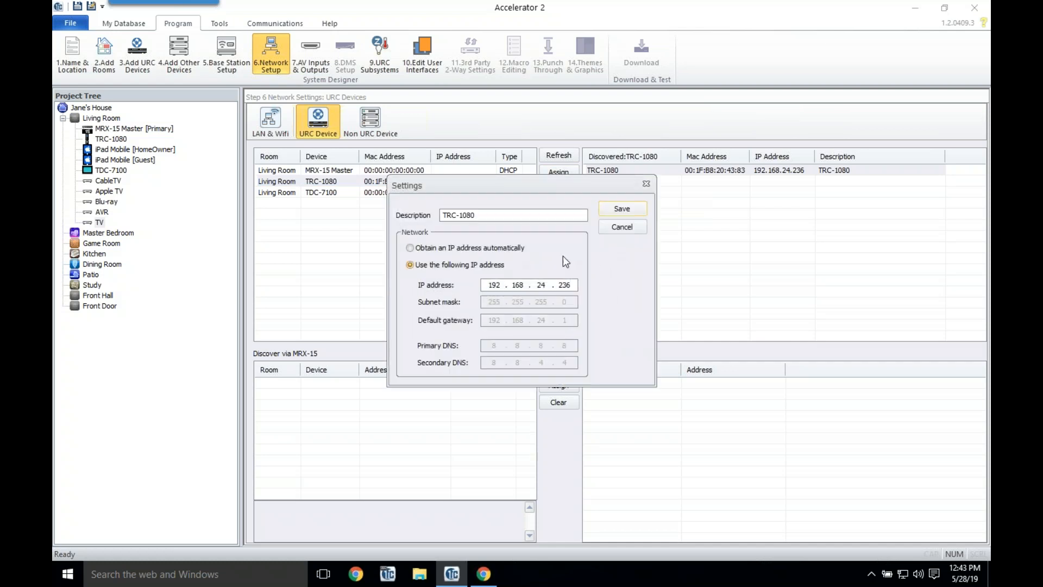
click(621, 232)
click(615, 242)
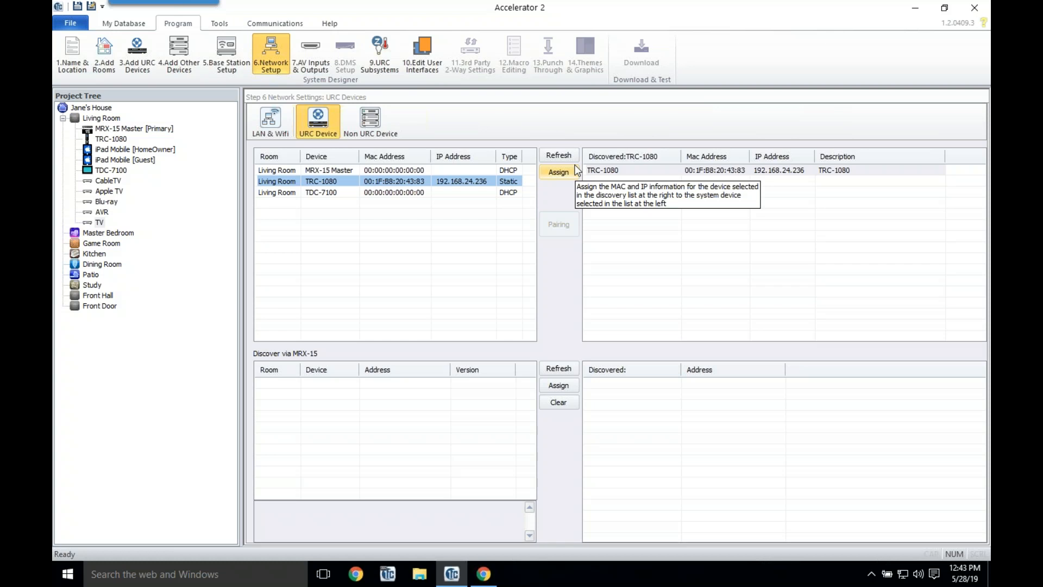
Step: Enter 192.168.24.220 as the TV's IP address in the Non URC Device list
click(359, 119)
click(417, 169)
click(417, 169)
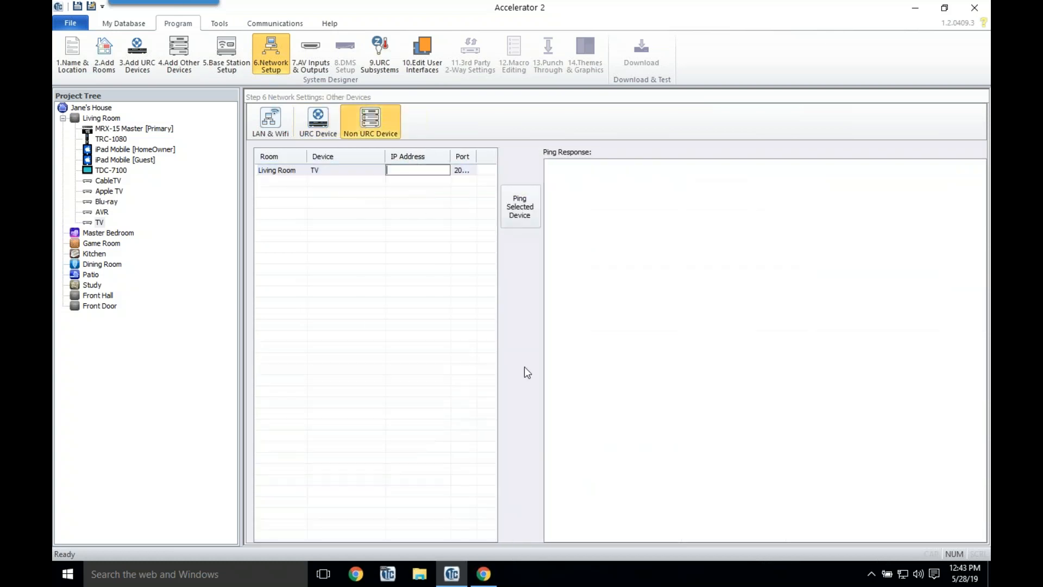
text(192.168.24.220)
key(Return)
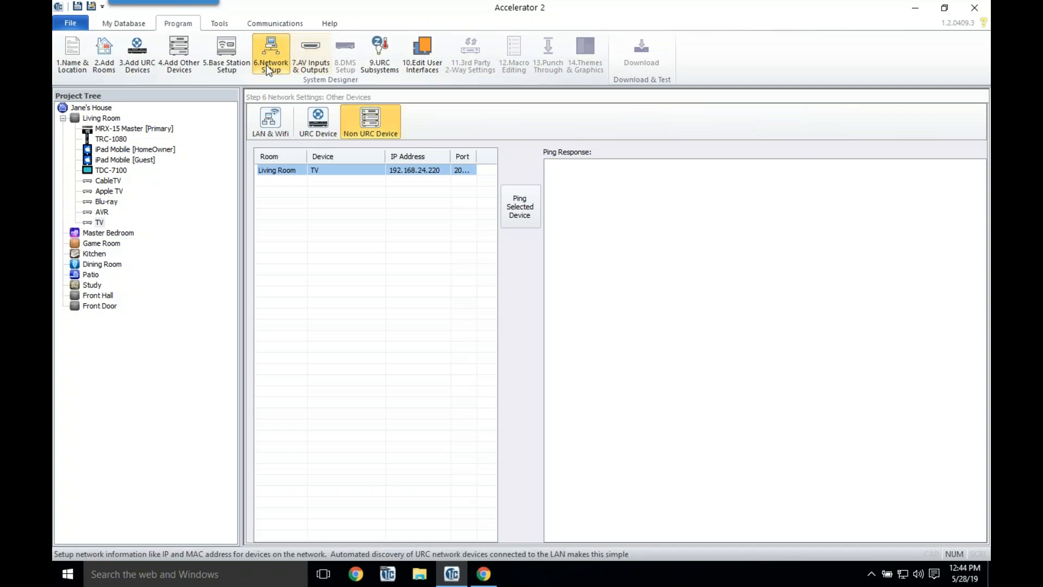
click(314, 51)
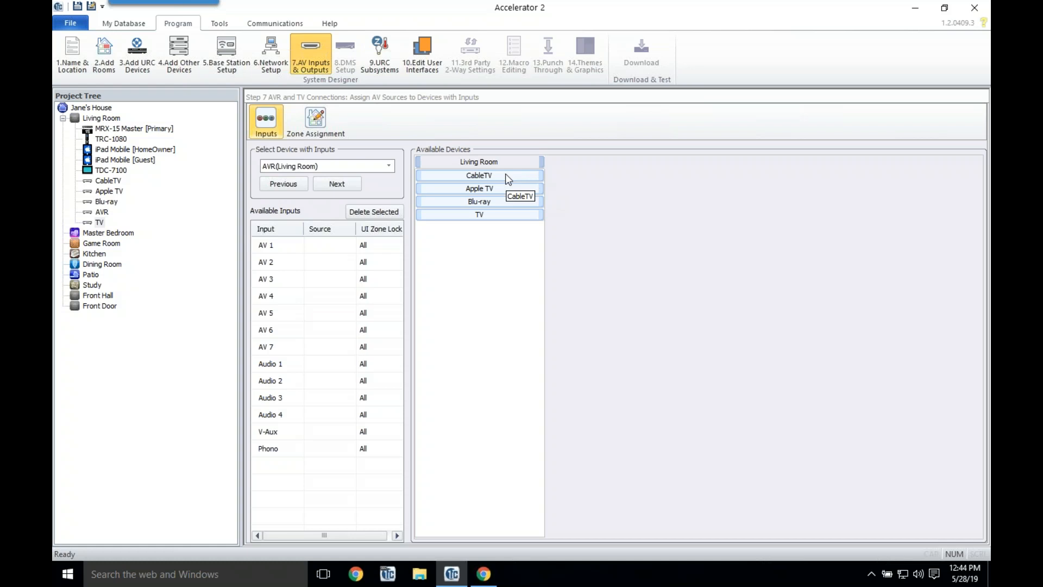
Step: Drag CableTV, Blu-ray and Apple TV onto AV 1–3 accepting zone locks, then AVR-Zone 1 onto TV HDMI 1
drag(505, 175, 327, 248)
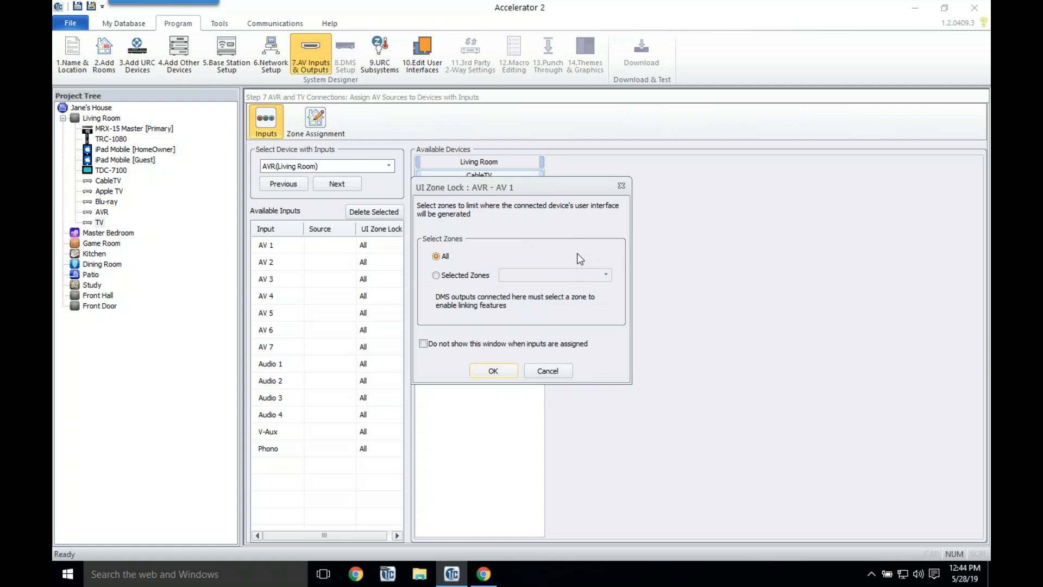
click(493, 370)
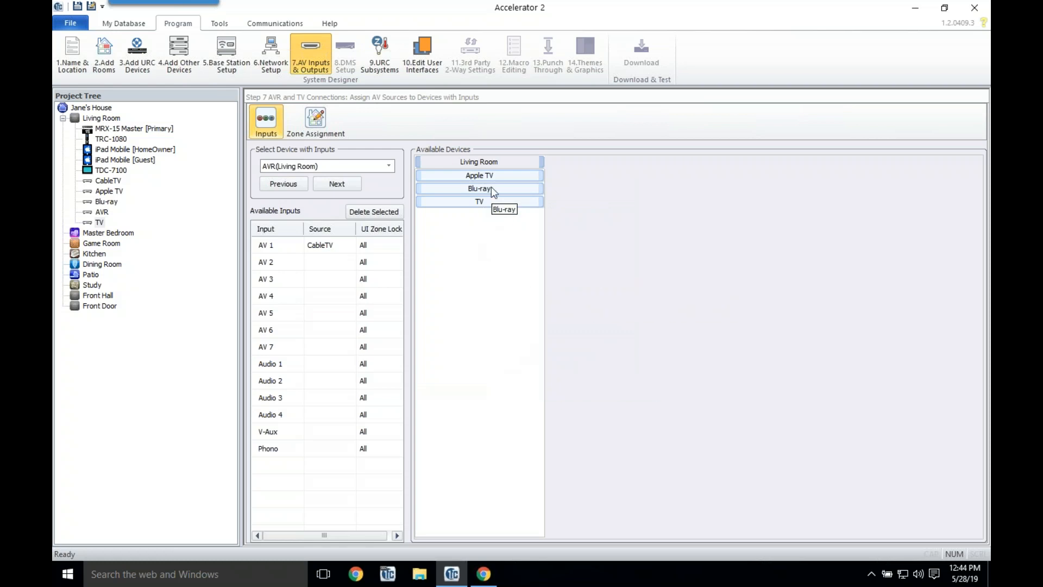
drag(491, 187, 318, 262)
click(494, 370)
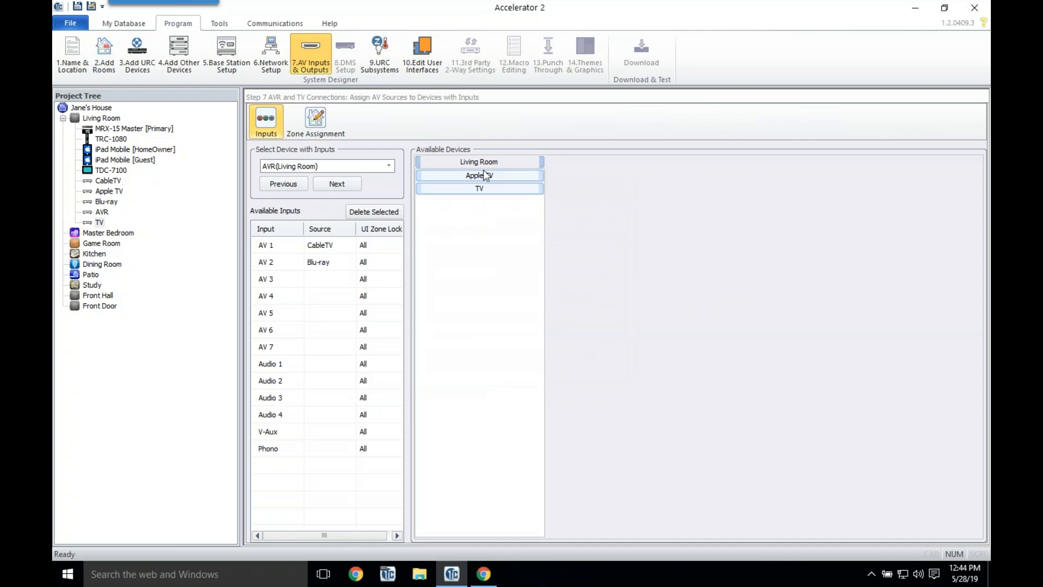
drag(485, 175, 350, 290)
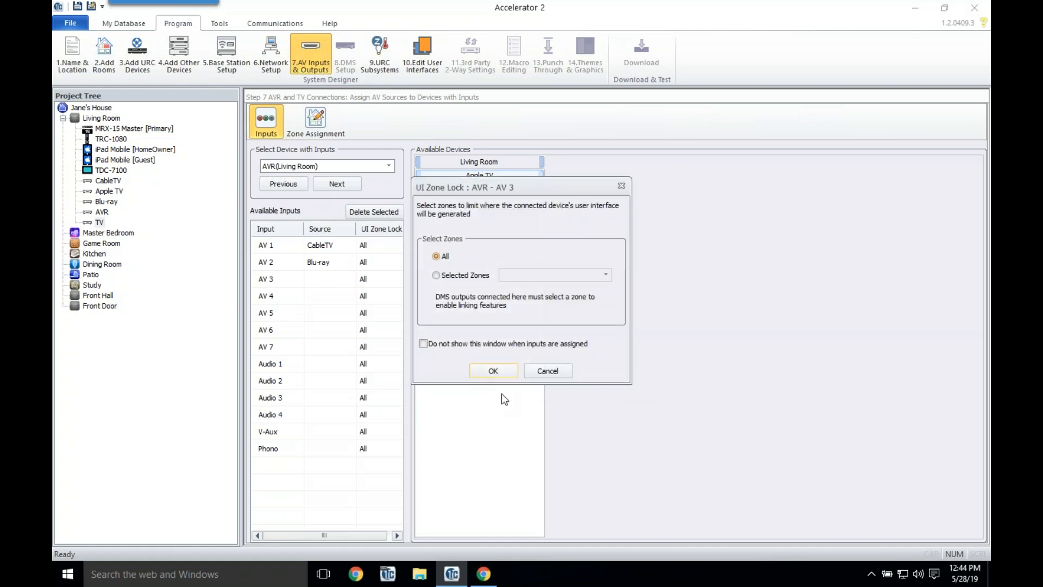
click(494, 371)
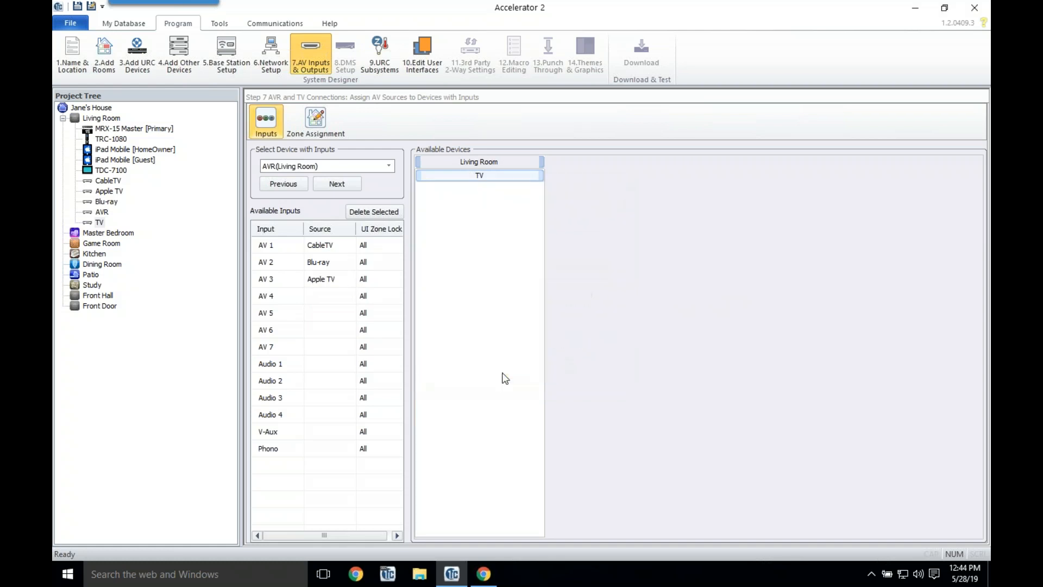
click(345, 186)
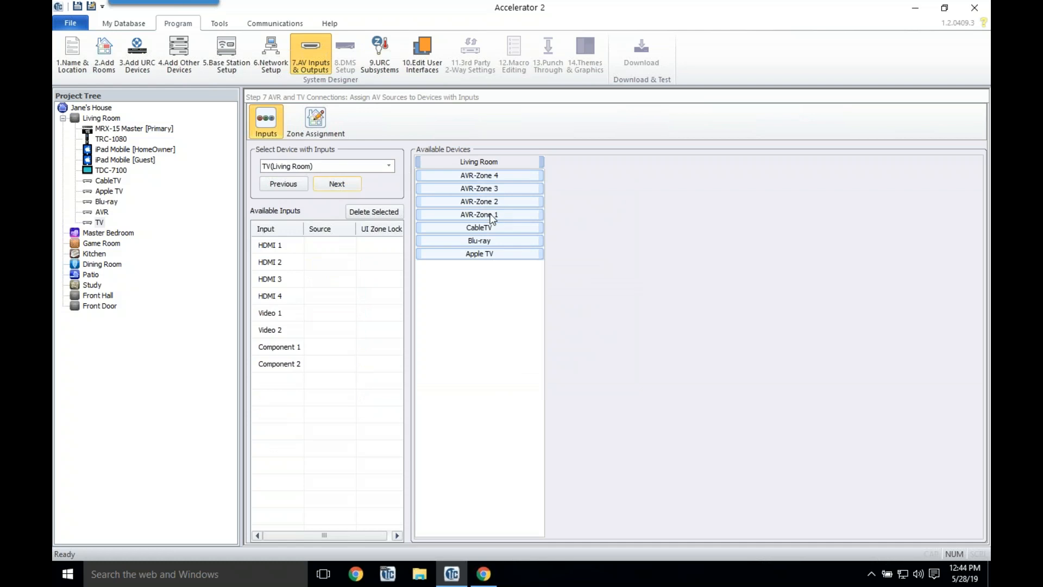
drag(497, 216, 323, 245)
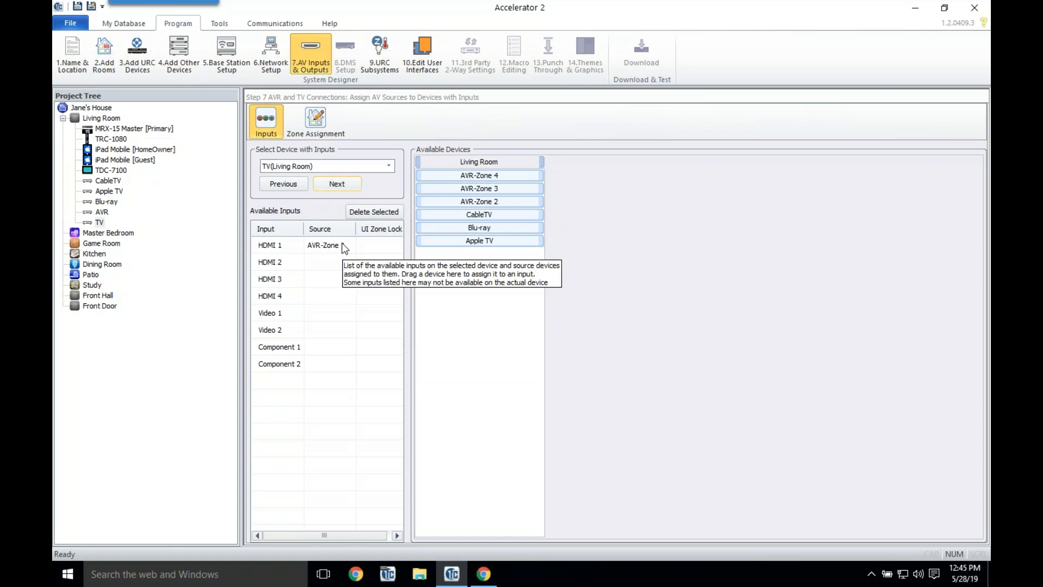
Step: In Zone Assignment, move the Living Room from Un-Assigned Rooms onto Zone 1
click(323, 126)
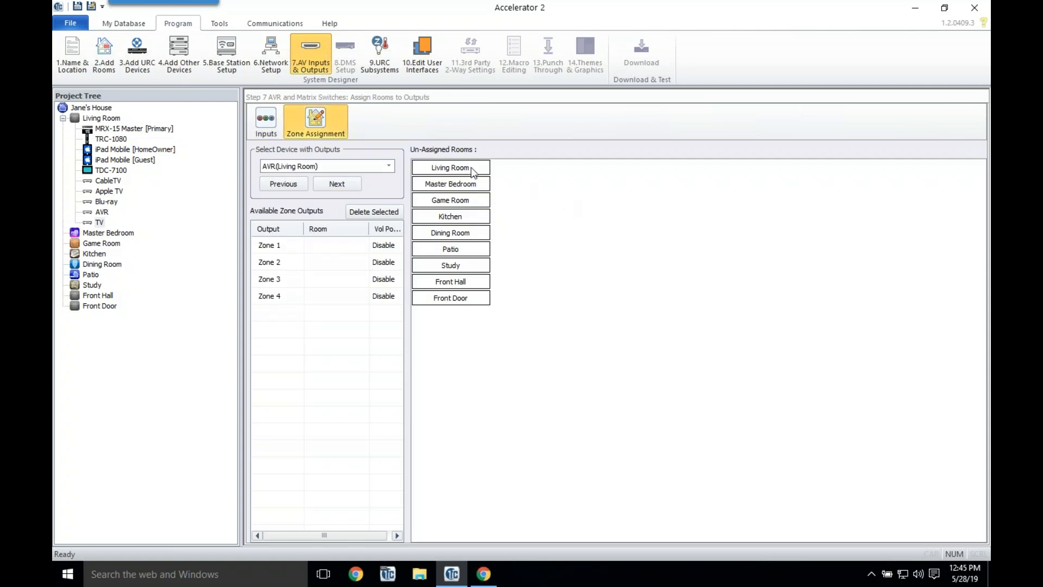
drag(471, 172, 345, 249)
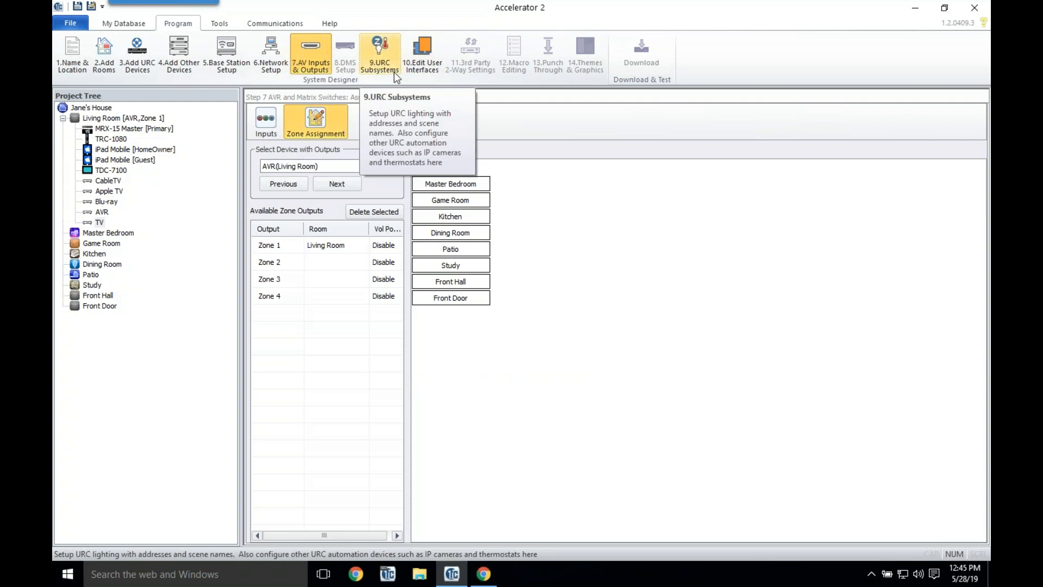
click(422, 54)
Step: Run Accelerate! to generate the user-interface menus and devices, confirming the options
click(278, 331)
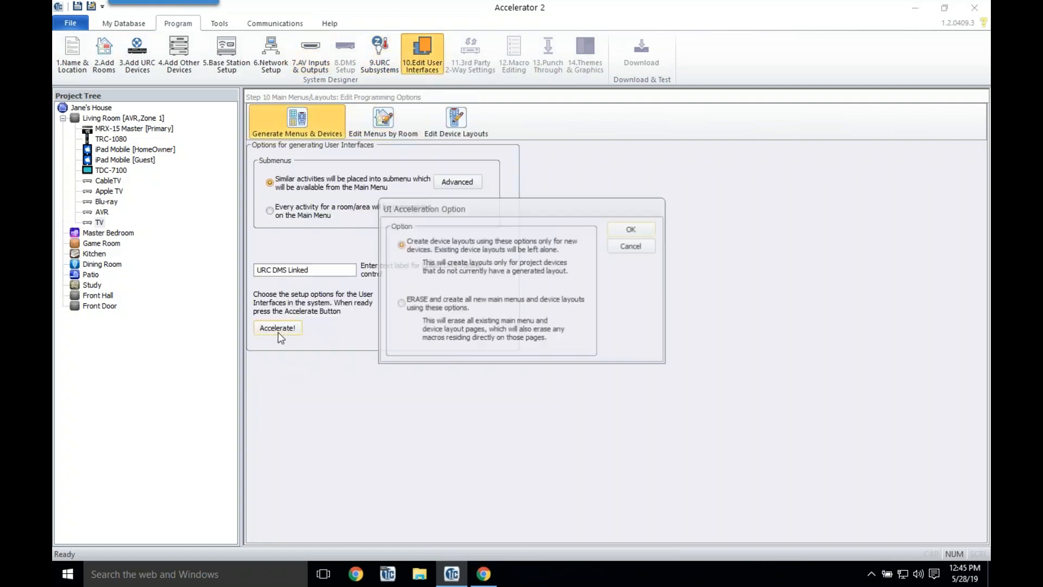
click(625, 231)
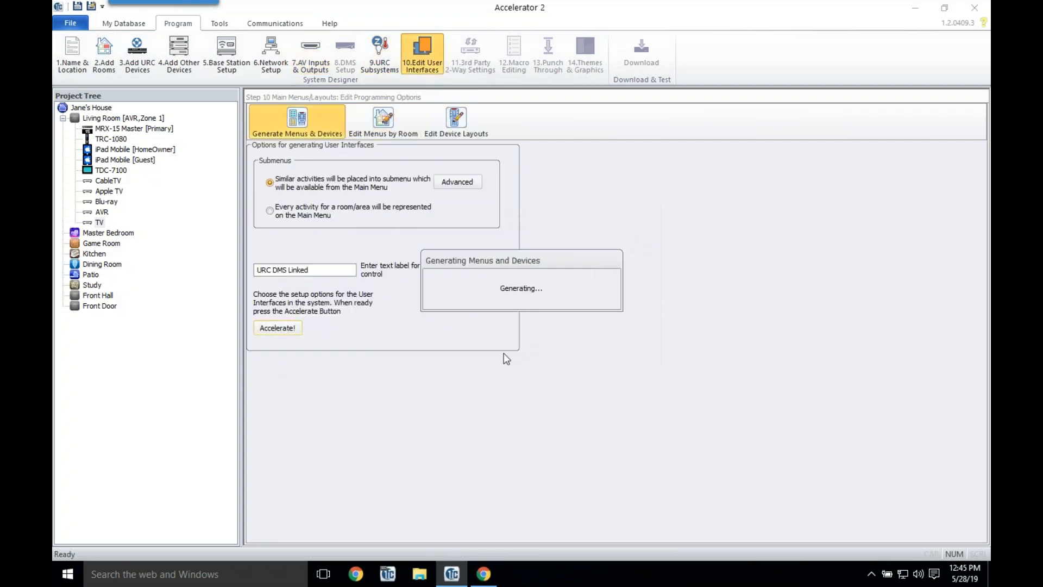
click(523, 314)
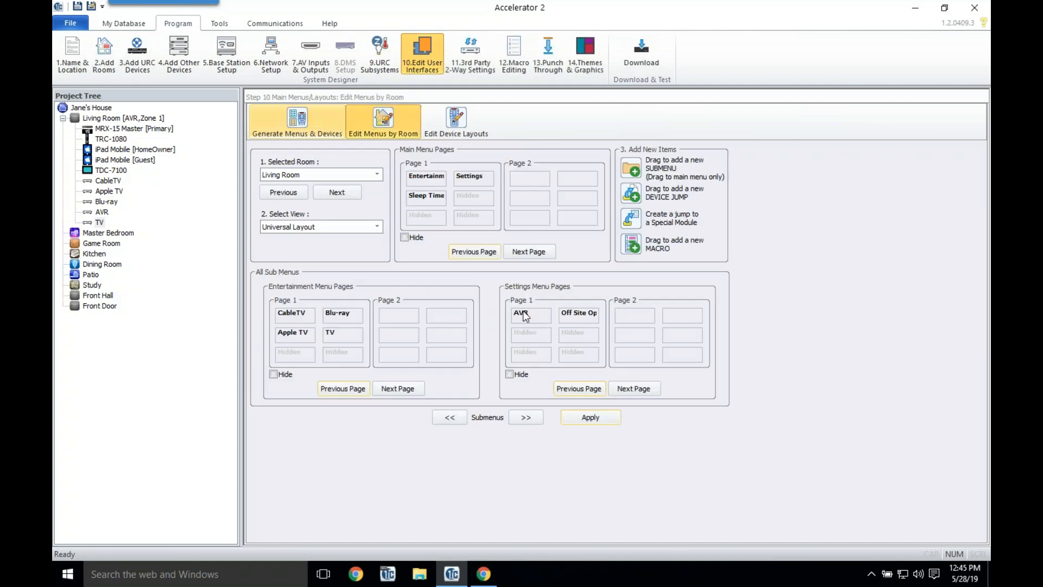
double_click(422, 179)
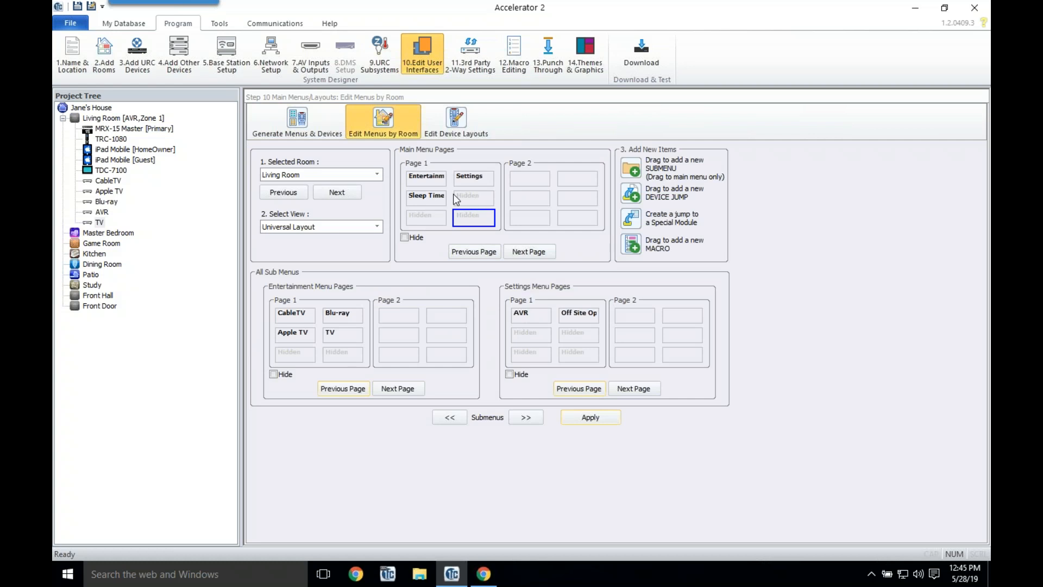
key(Return)
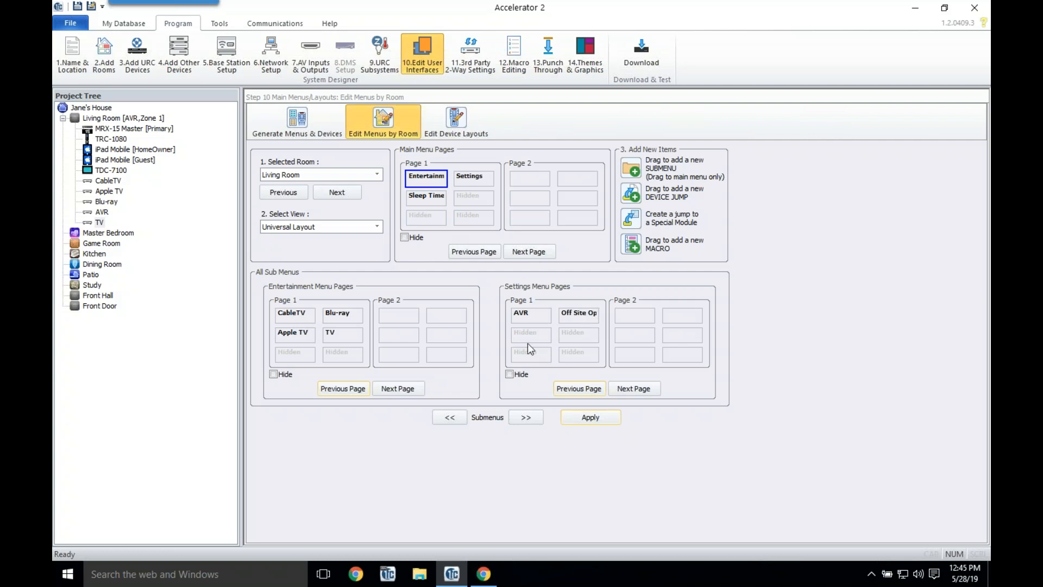
Step: Swap Apple TV and Blu-ray in the Living Room Entertainment submenu and apply
click(293, 316)
click(311, 337)
drag(320, 332, 342, 315)
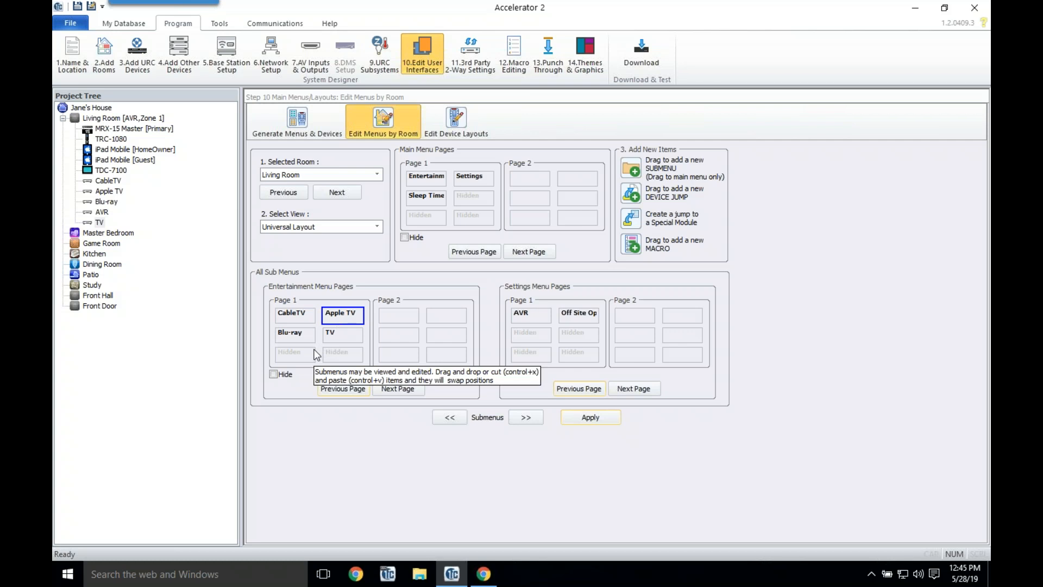
click(611, 419)
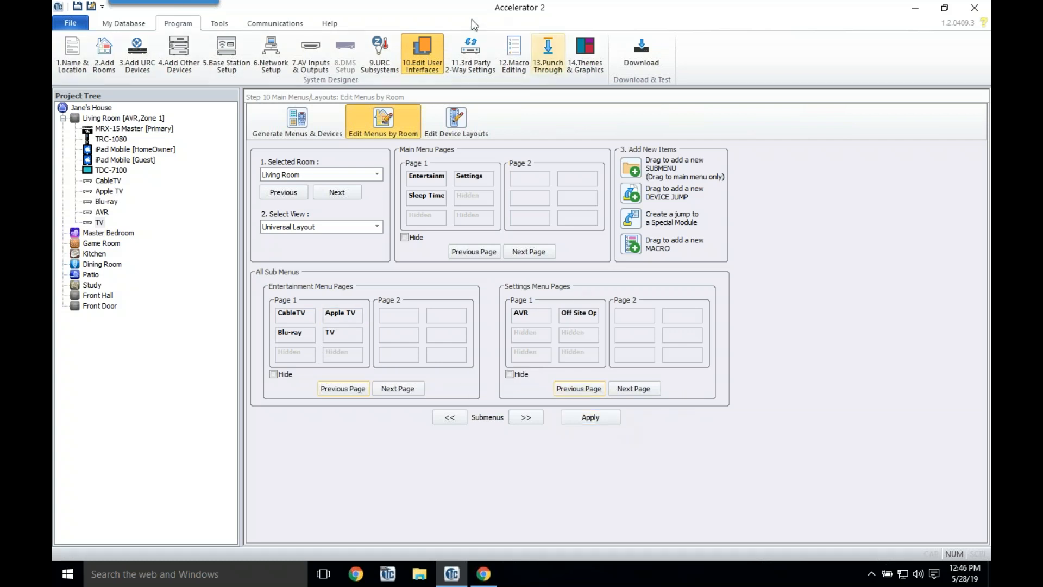
Step: Auto-generate all system macros with Accelerate! in Macro Editing
click(519, 58)
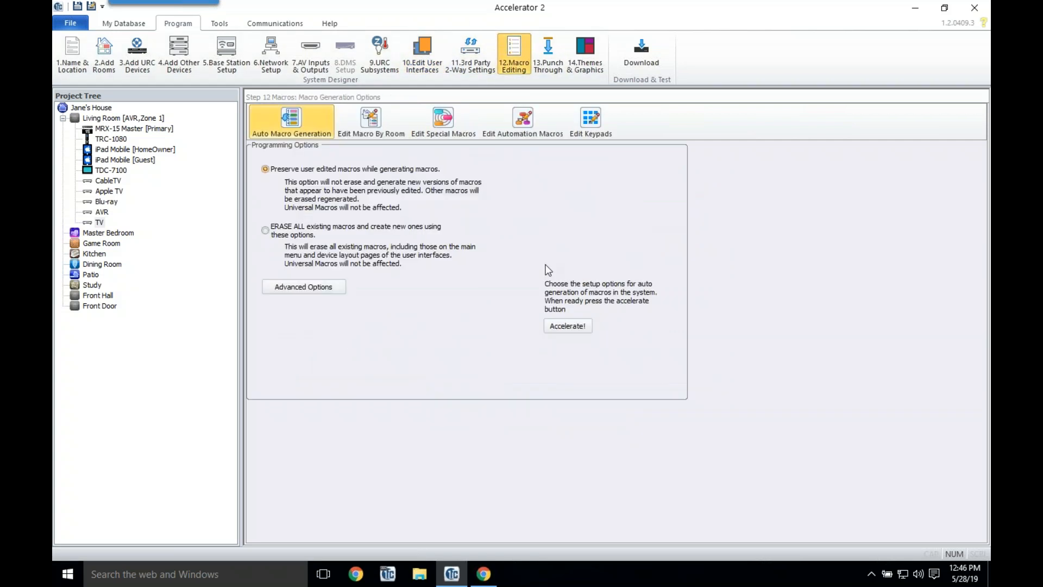
click(580, 327)
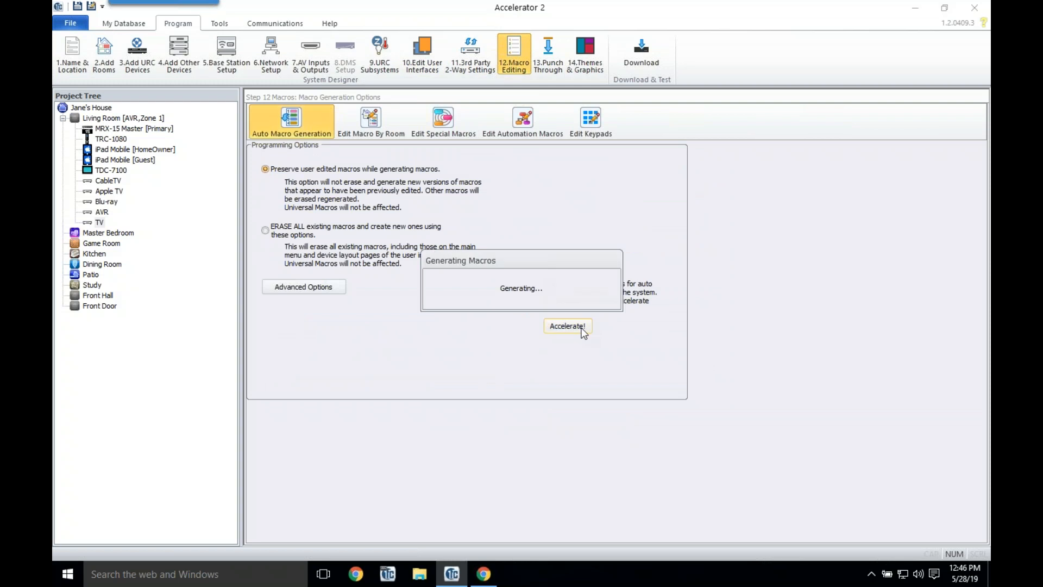
click(540, 317)
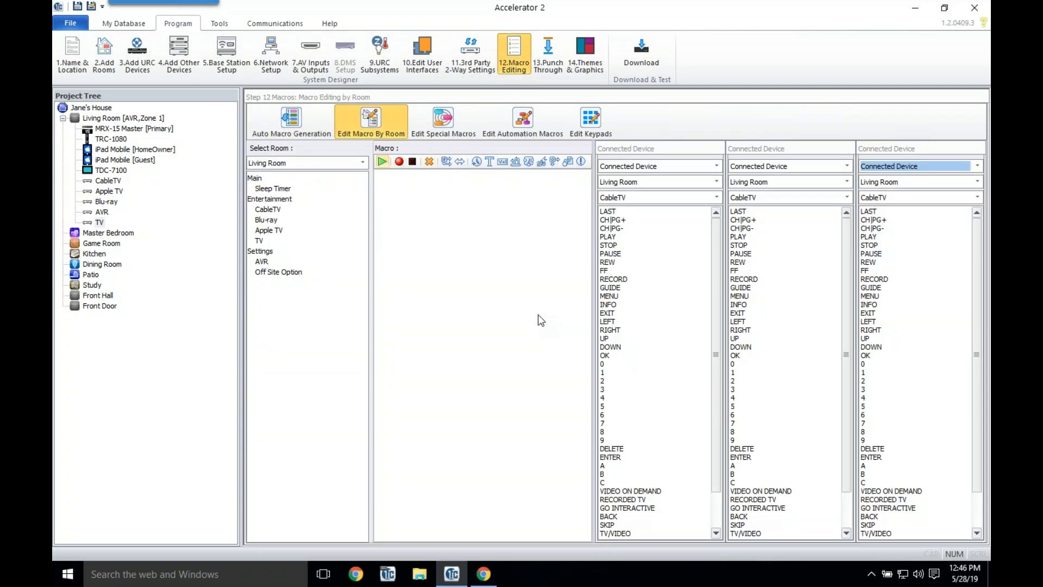
Step: Review the Living Room CableTV, Blu-ray and Apple TV macro steps
click(270, 210)
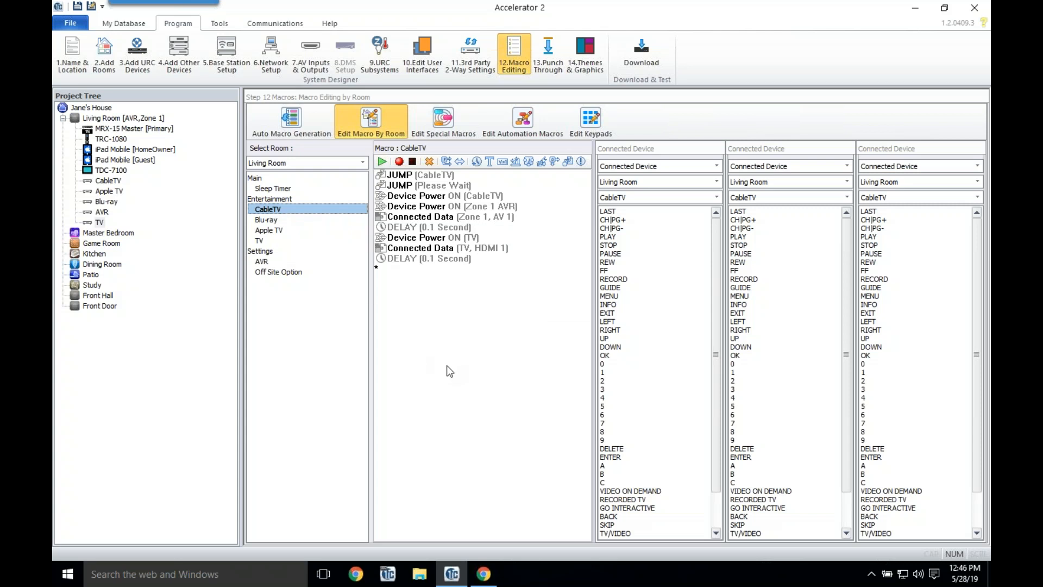
click(278, 221)
click(277, 231)
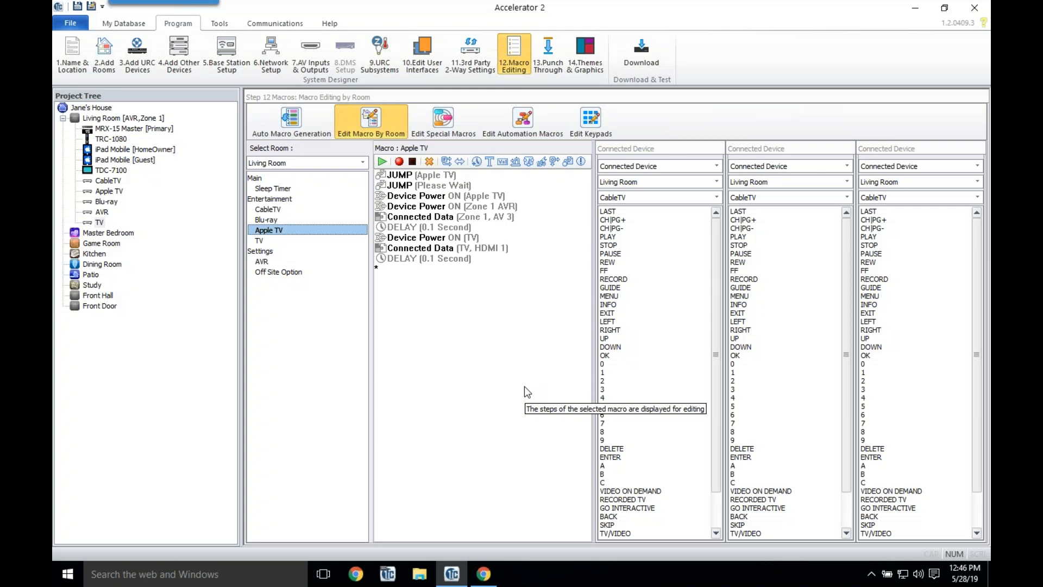
click(548, 60)
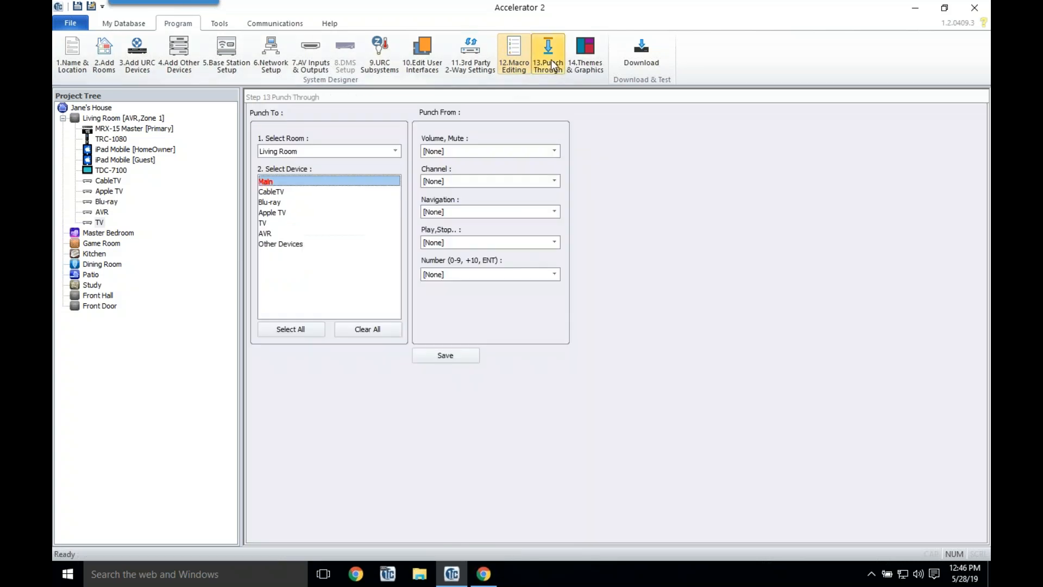
Step: Review the punch-through settings of CableTV, Blu-ray, Apple TV, TV and AVR
click(275, 192)
click(276, 203)
click(274, 212)
click(273, 222)
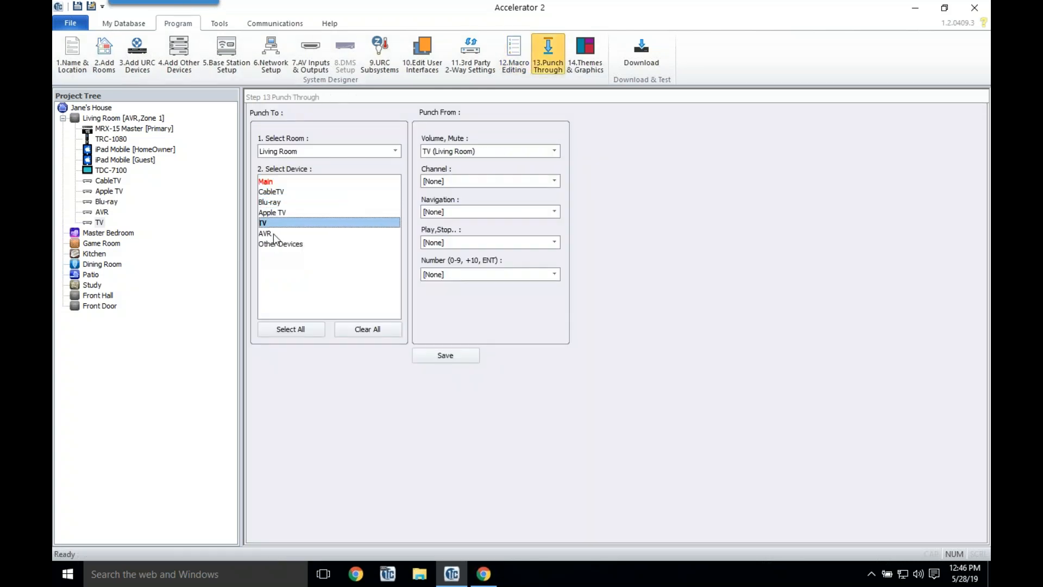
click(272, 234)
Step: Route the Living Room Main menu's Volume and Mute to Zone 1 AVR and save
click(270, 181)
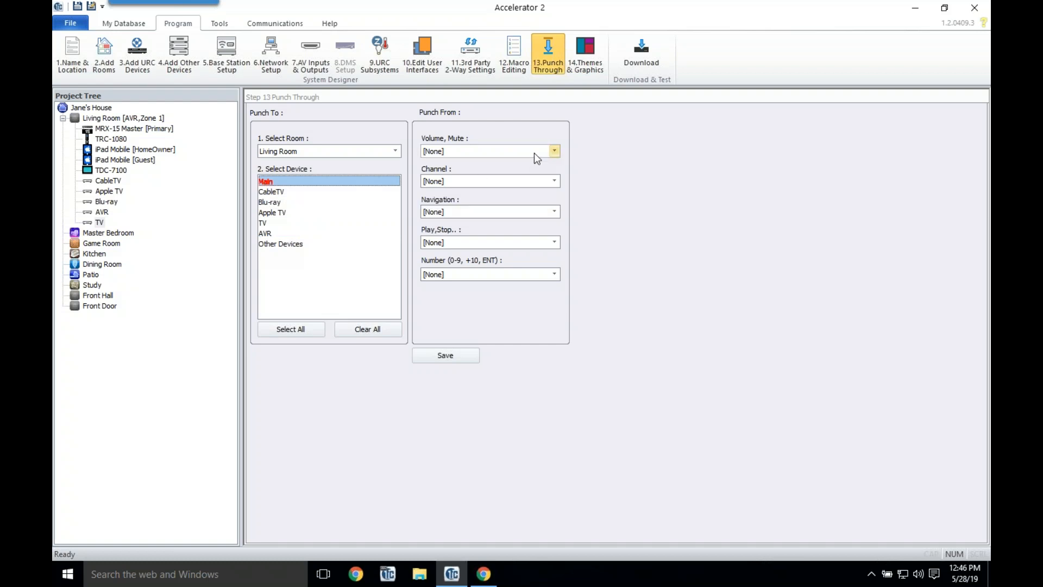
click(553, 154)
click(495, 196)
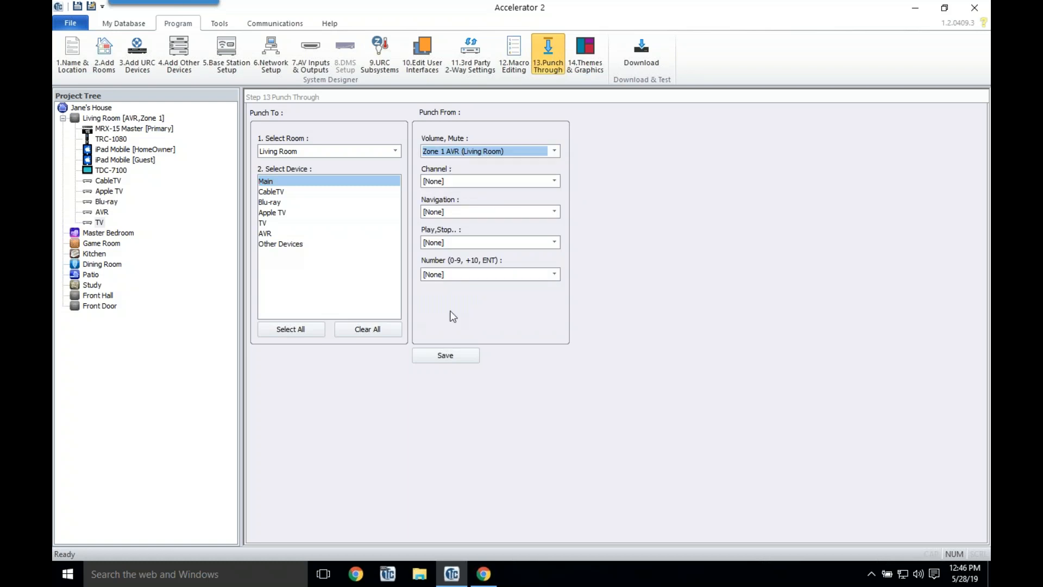
click(450, 355)
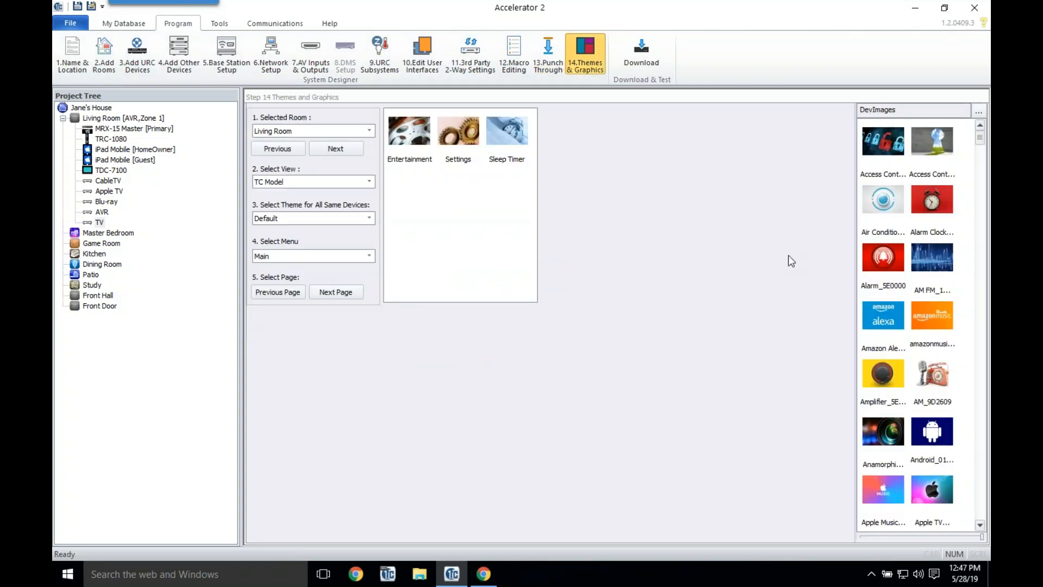
Step: Give Sleep Timer the alarm clock image and bring up the Entertainment menu's buttons
drag(856, 277, 538, 321)
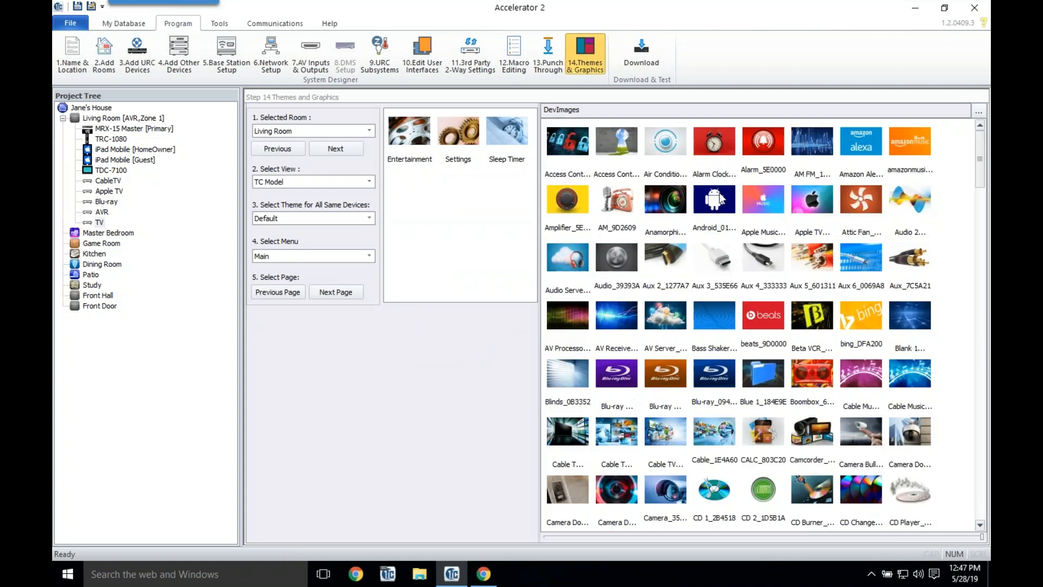
drag(713, 146, 507, 136)
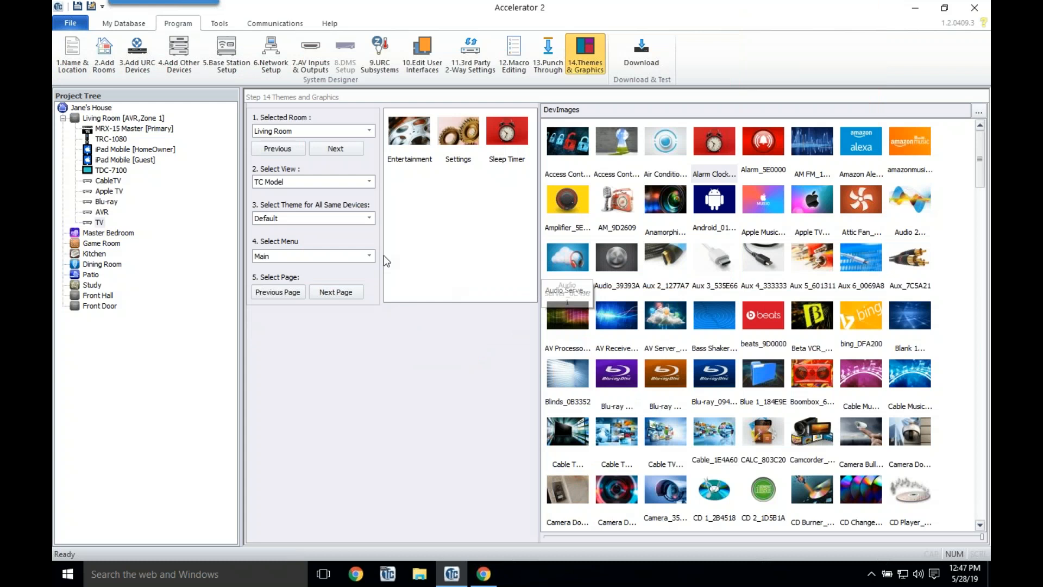
click(367, 257)
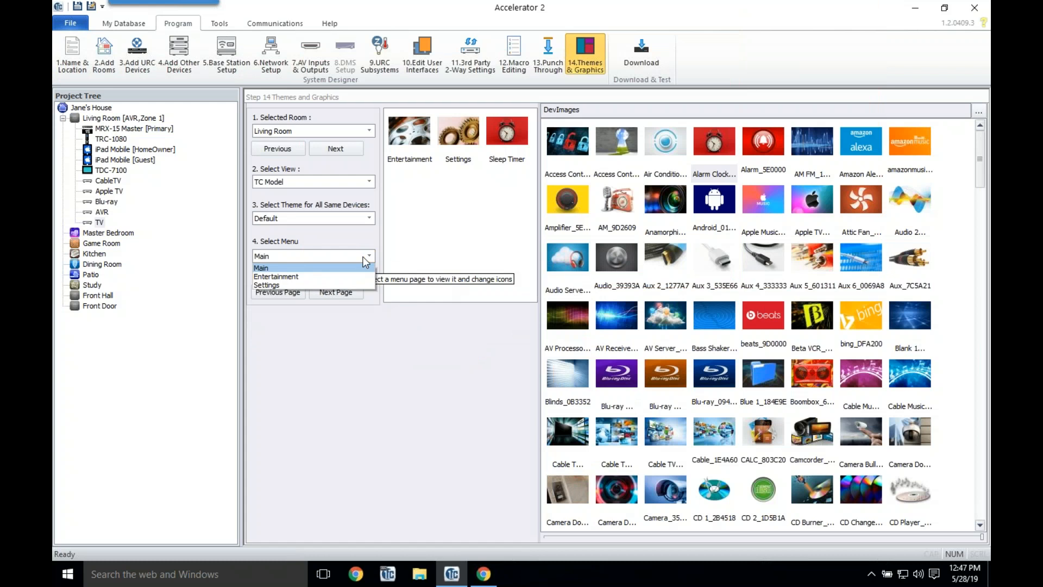
click(338, 278)
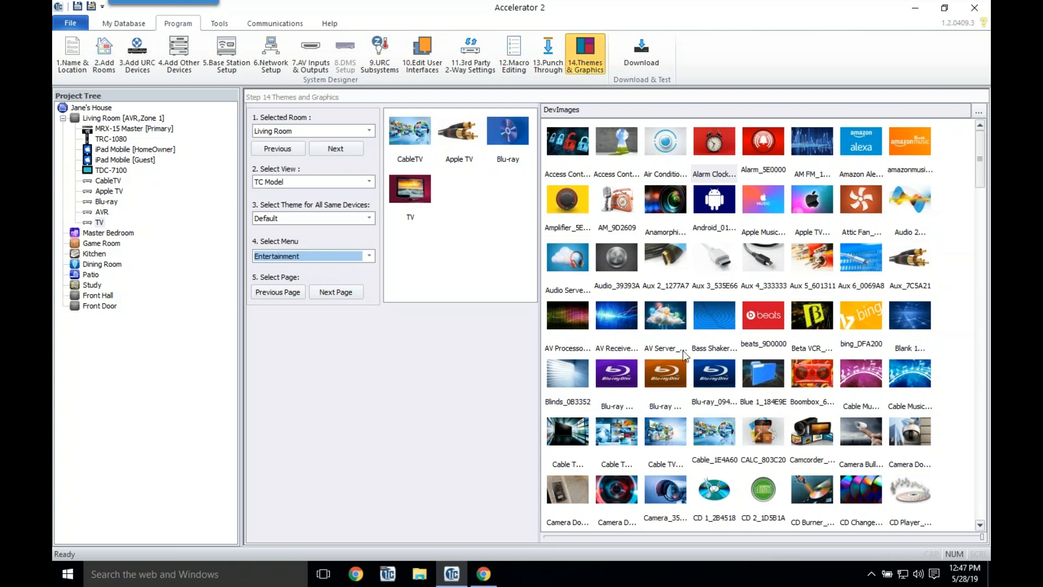
Step: Assign the Apple logo to Apple TV, the Blu-ray Disc logo to Blu-ray, and the AT&T globe to CableTV
double_click(813, 193)
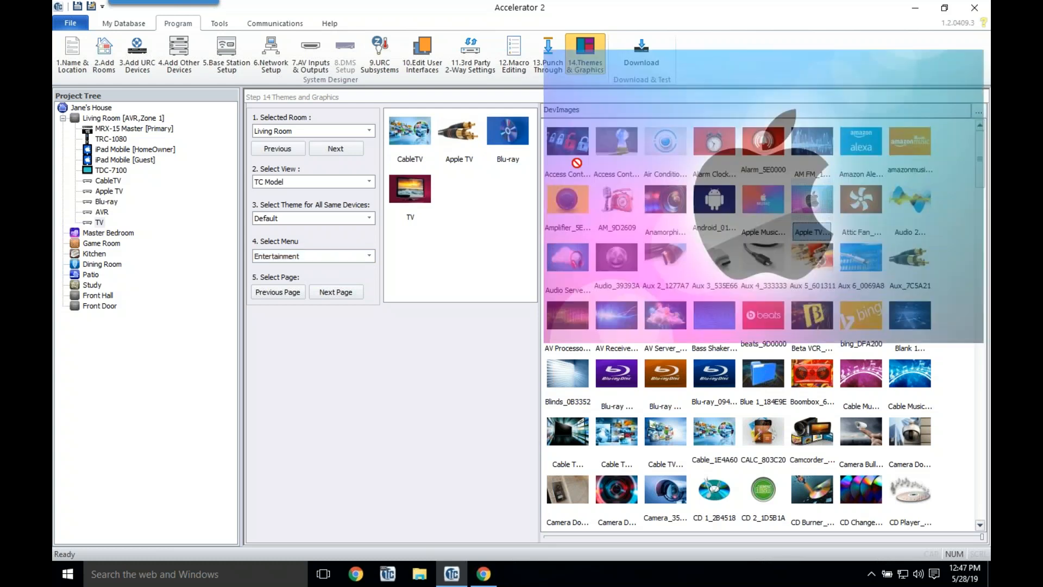
double_click(732, 383)
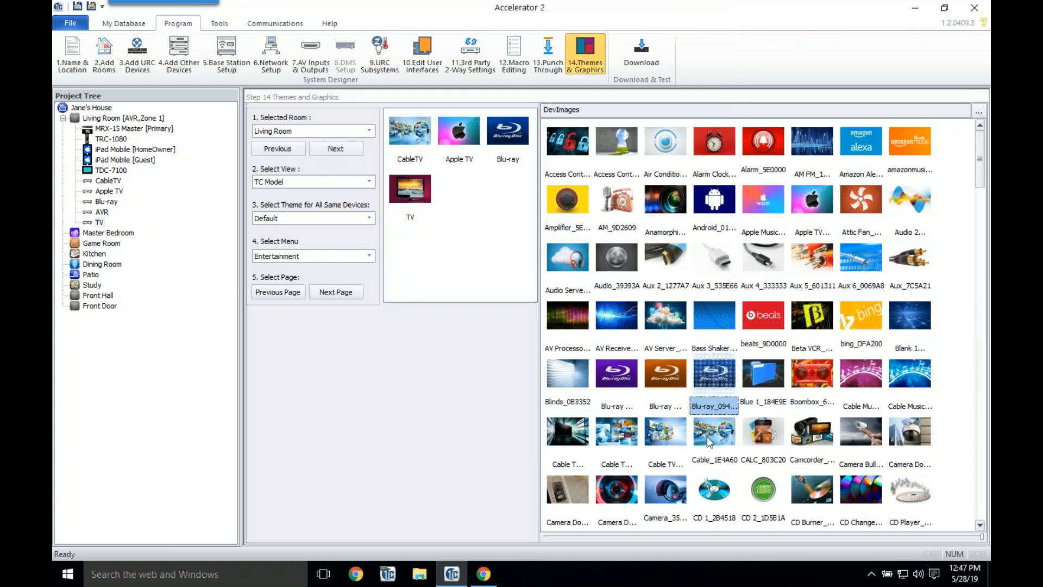
scroll(706, 436, down, 2)
double_click(910, 516)
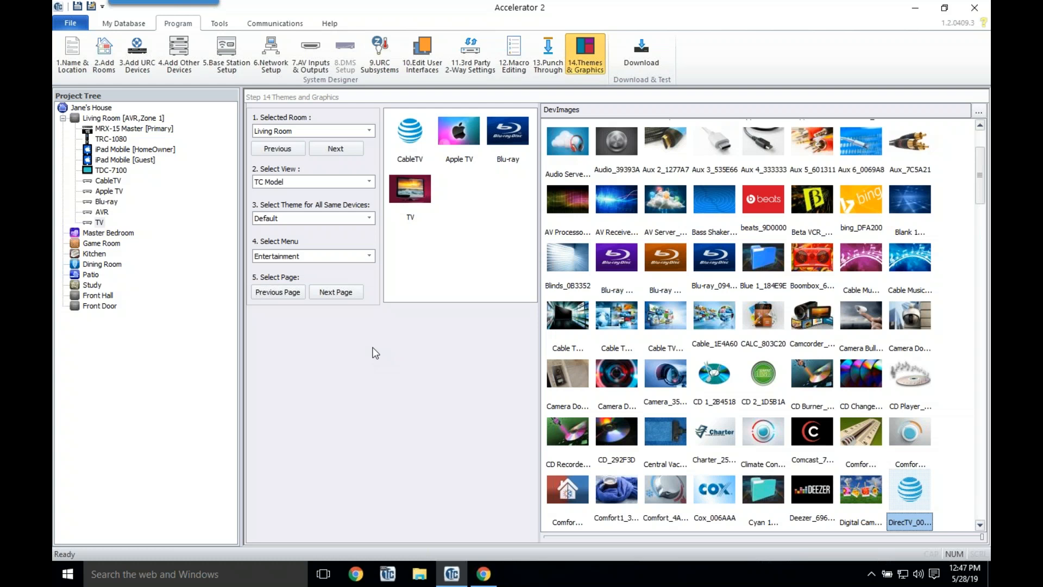
Step: Add an MRX-4IR base station to the Master Bedroom
click(140, 67)
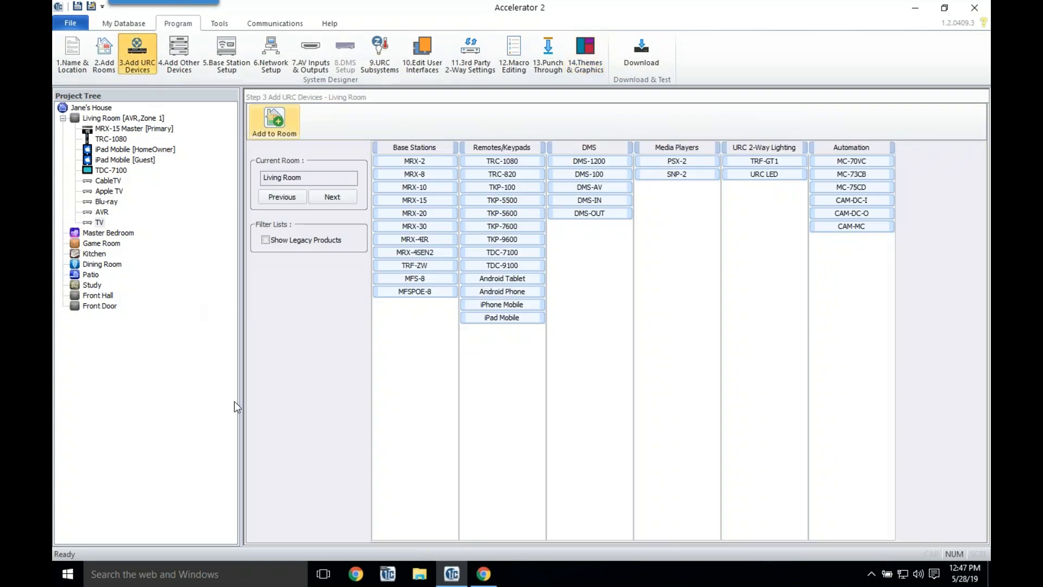
mouse_move(235, 402)
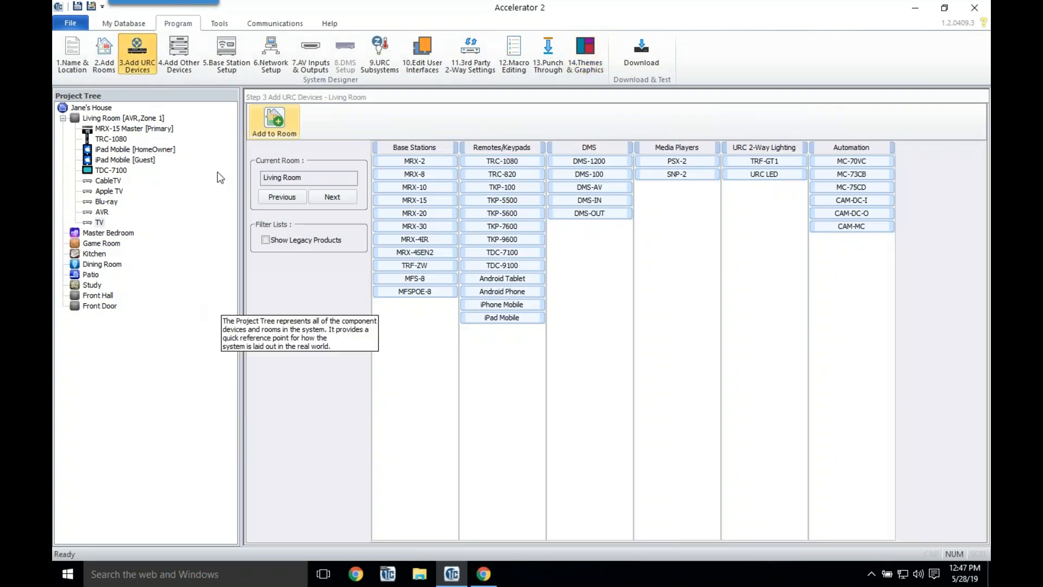
click(349, 201)
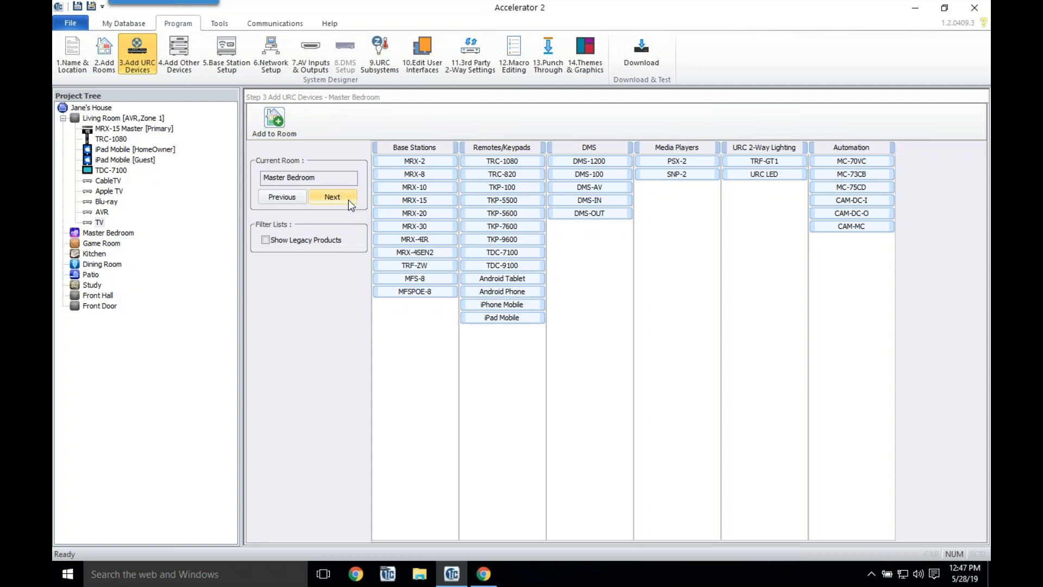
double_click(422, 242)
click(492, 352)
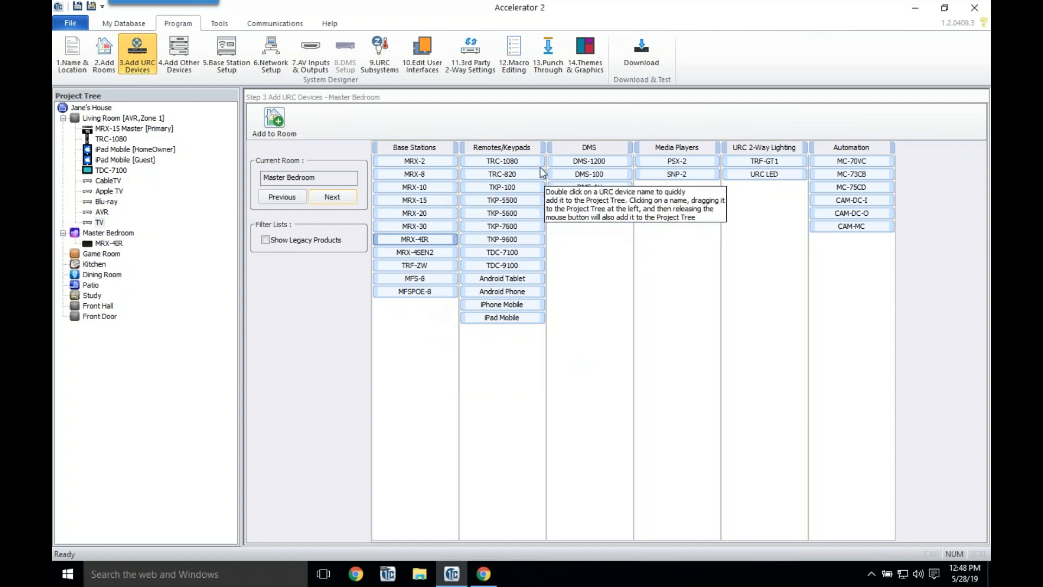
Step: Add a TRC-1080 remote with a grid main menu and a TKP-7600 keypad
double_click(520, 164)
click(568, 185)
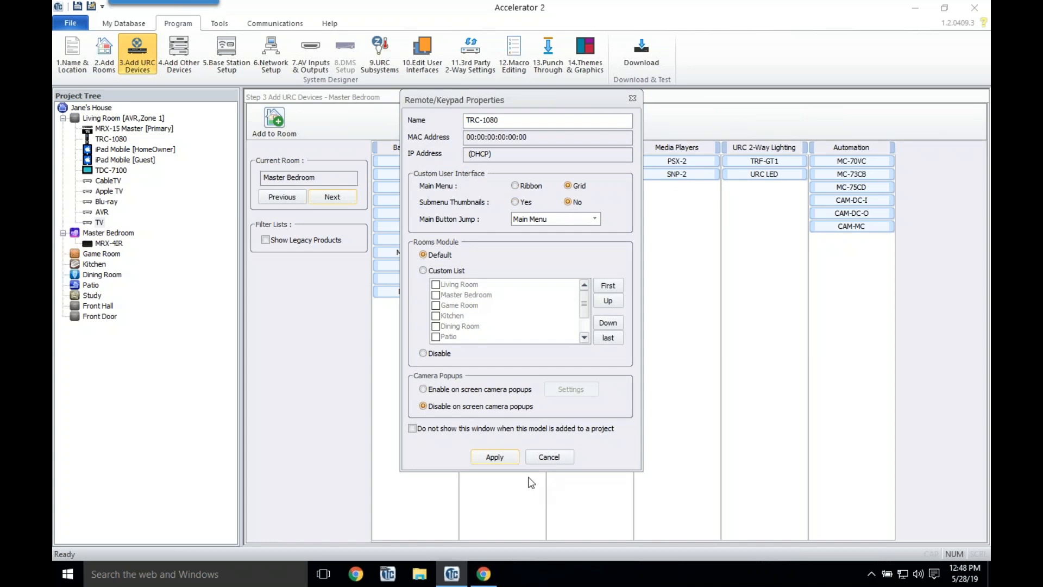
click(495, 456)
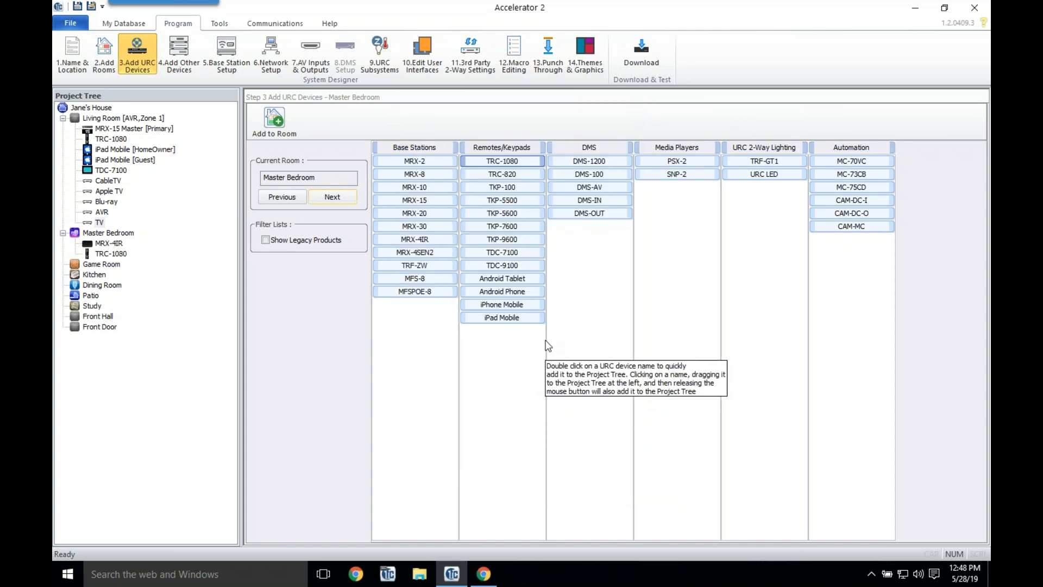
double_click(520, 226)
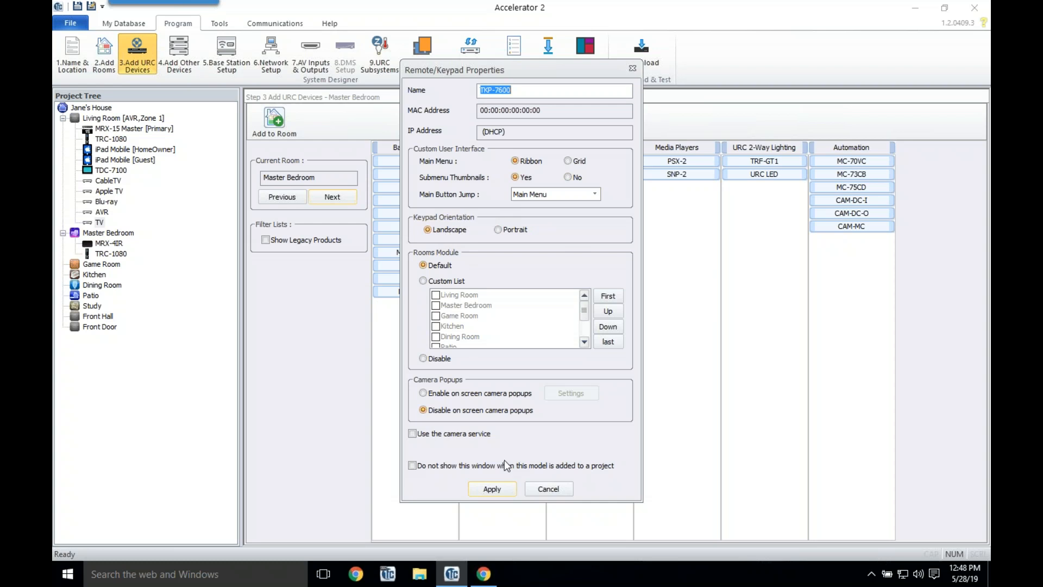
click(493, 489)
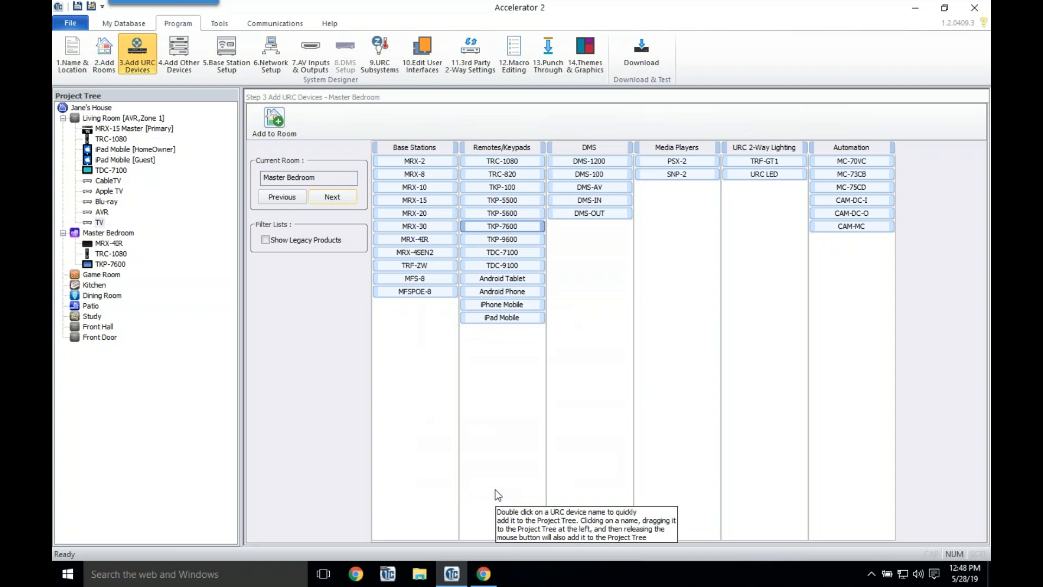
click(183, 62)
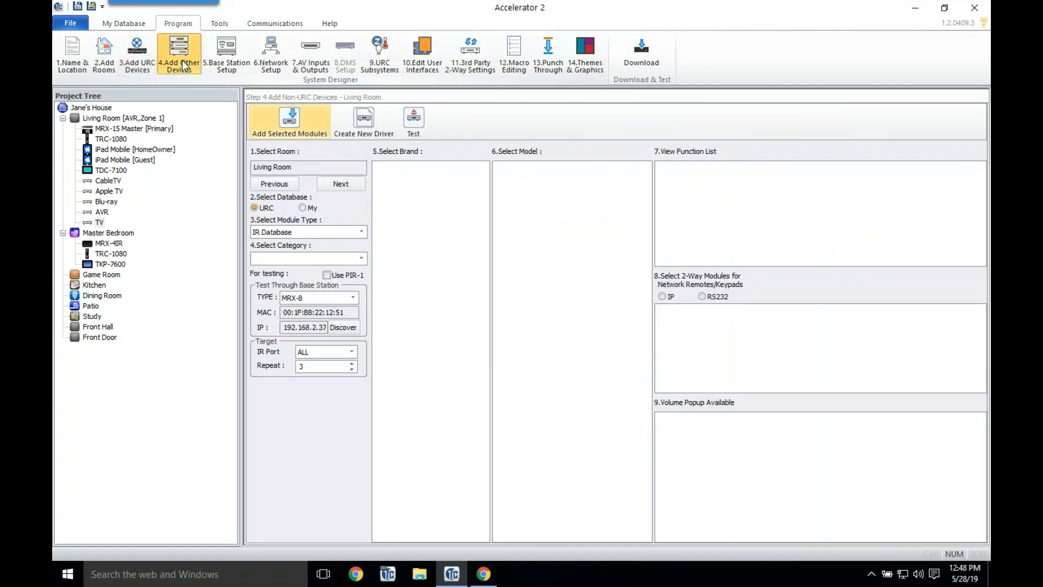
Step: Add the AT&T U-VERSE cable box to the Master Bedroom and rename it CableTV
click(103, 180)
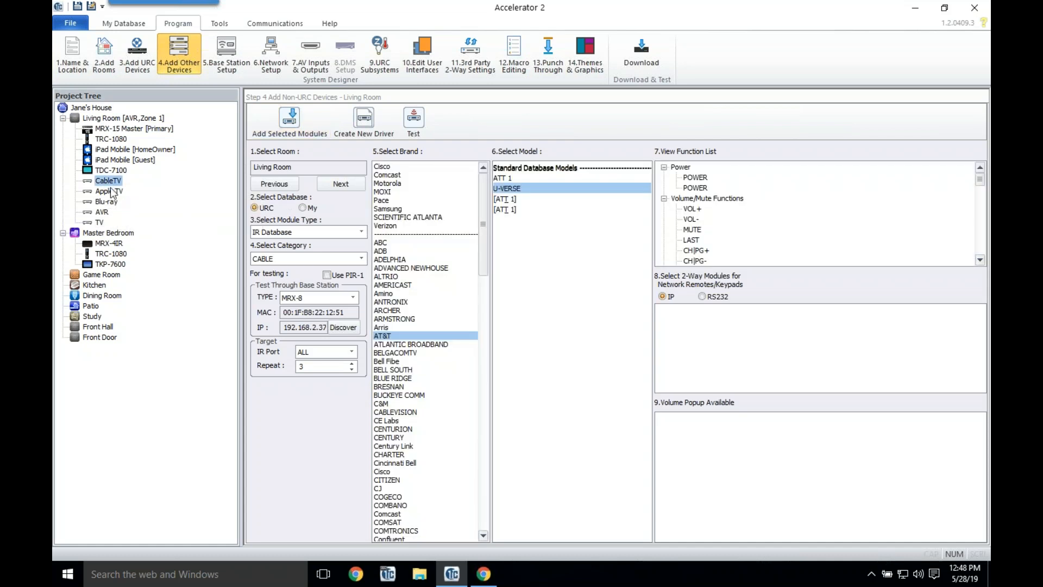
click(338, 184)
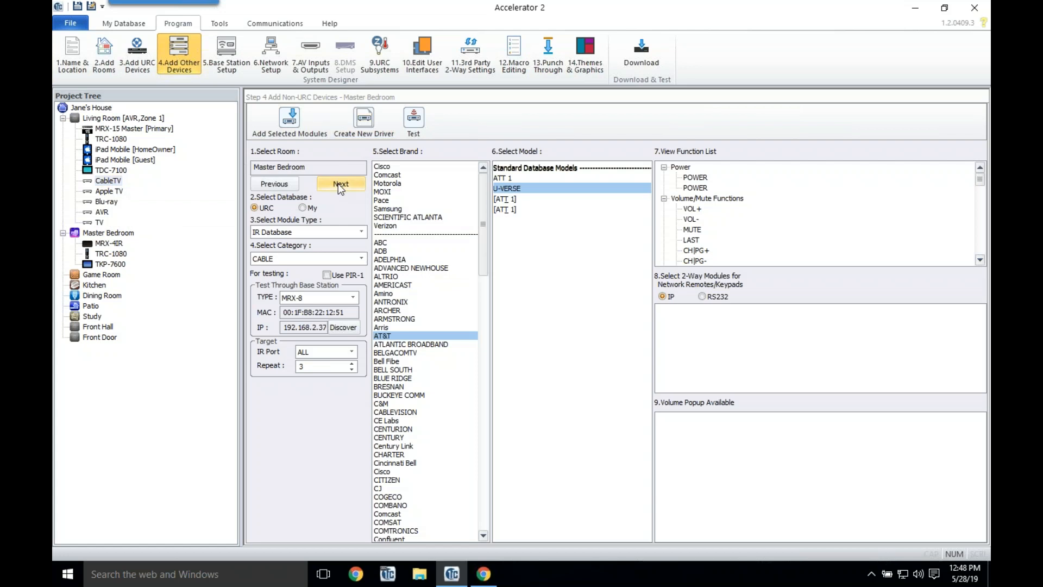
double_click(500, 188)
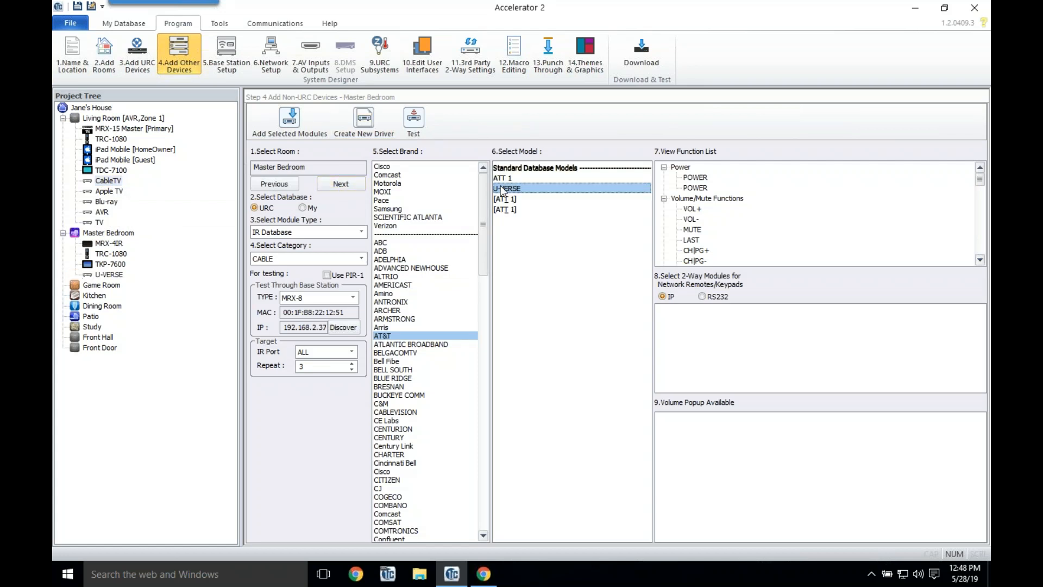
click(110, 275)
right_click(111, 277)
click(139, 280)
text(T)
key(BackSpace)
text(Cable )
text(V)
key(Return)
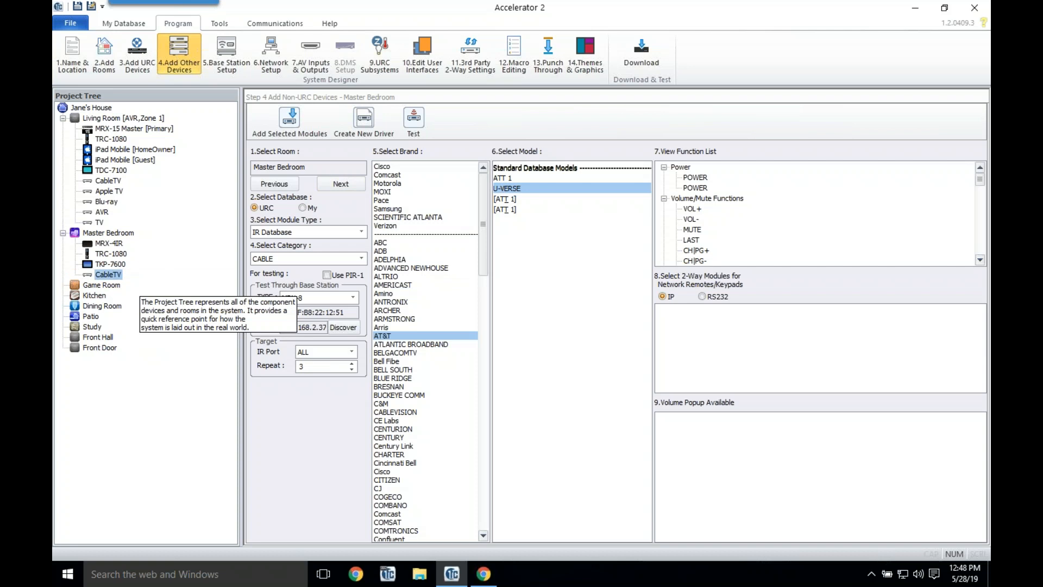
Step: Add the Yamaha YSP-2500 soundbar to the Master Bedroom and rename it Sound Bar
click(306, 259)
click(290, 372)
click(401, 523)
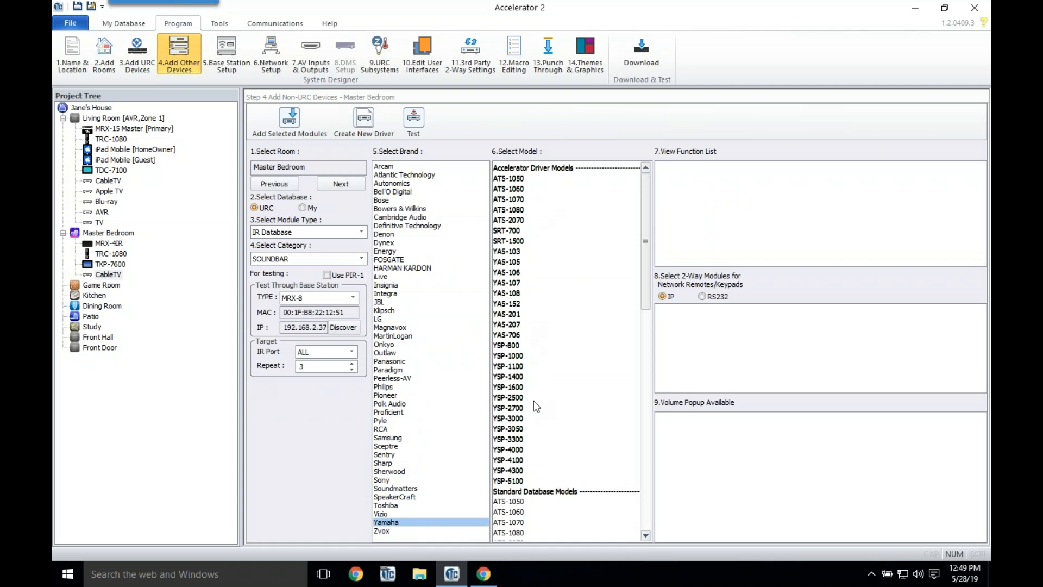
click(515, 397)
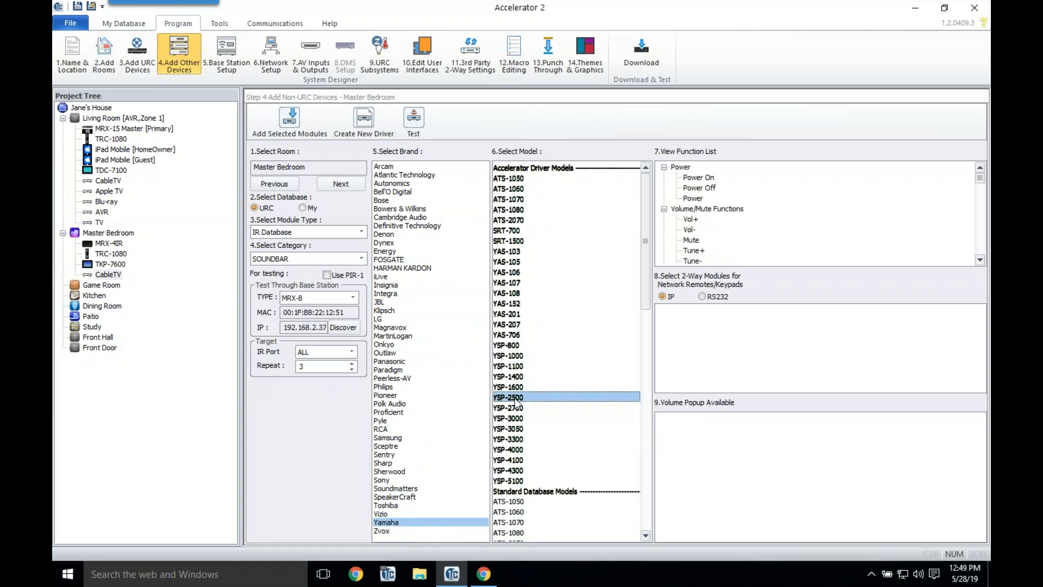
double_click(514, 398)
key(super+a)
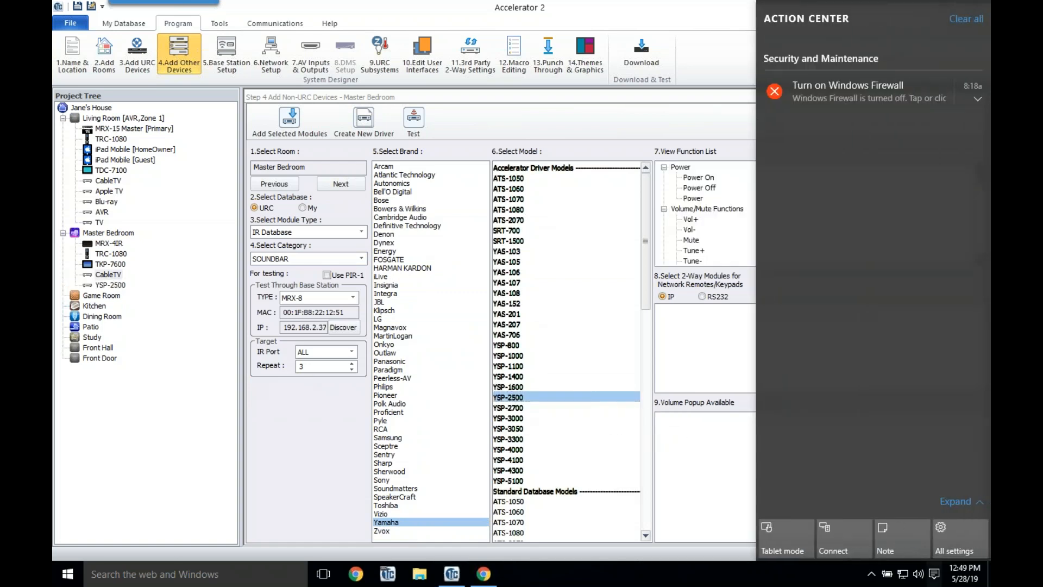
click(870, 574)
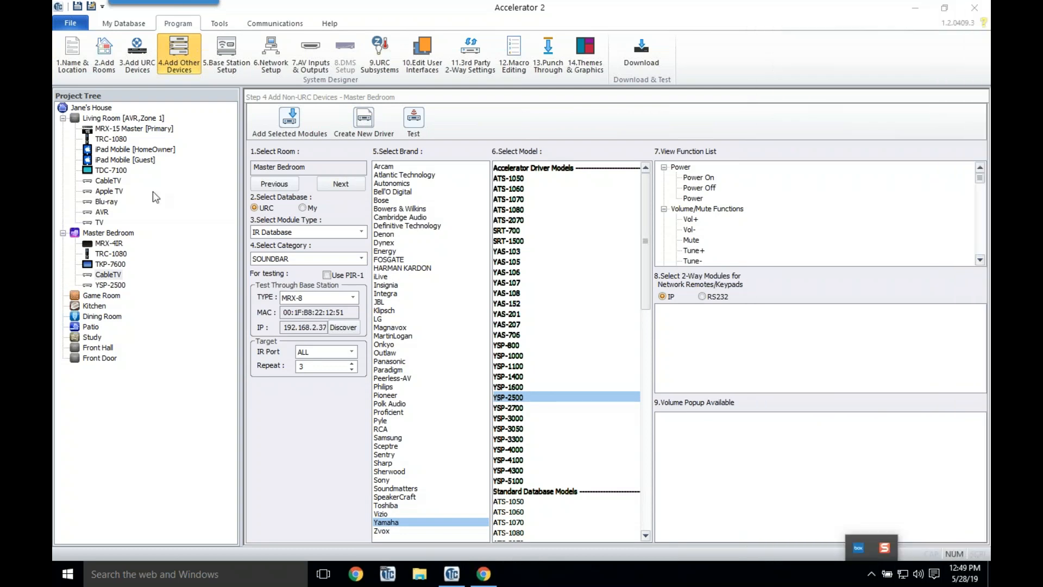
click(108, 285)
right_click(108, 286)
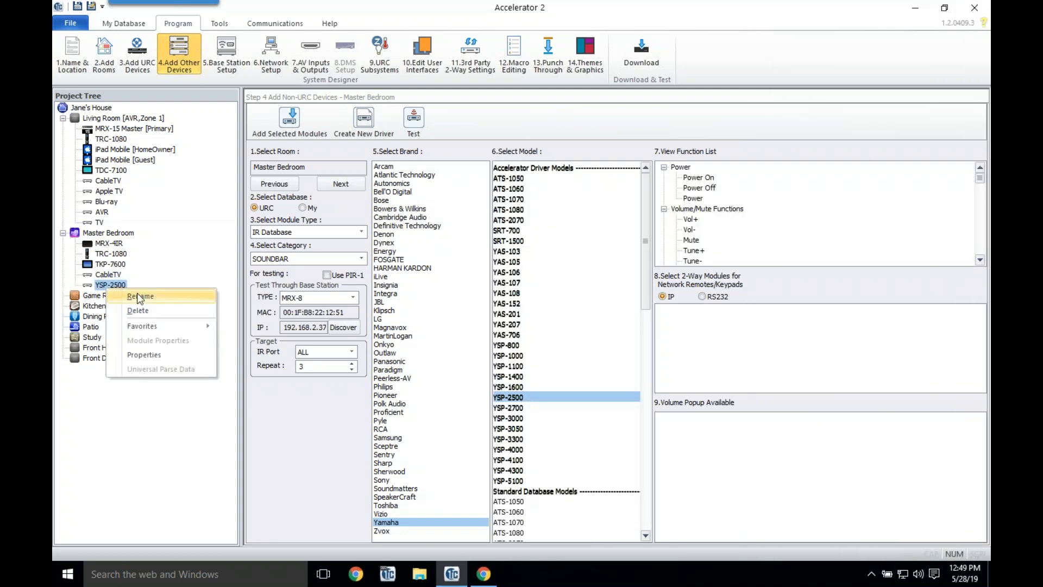
click(139, 296)
text(Sound BVar)
key(BackSpace)
key(BackSpace)
key(BackSpace)
text(ar)
key(Return)
Step: Set the Sound Bar's function group to Main without automatic layout creation, and apply
right_click(107, 287)
click(147, 349)
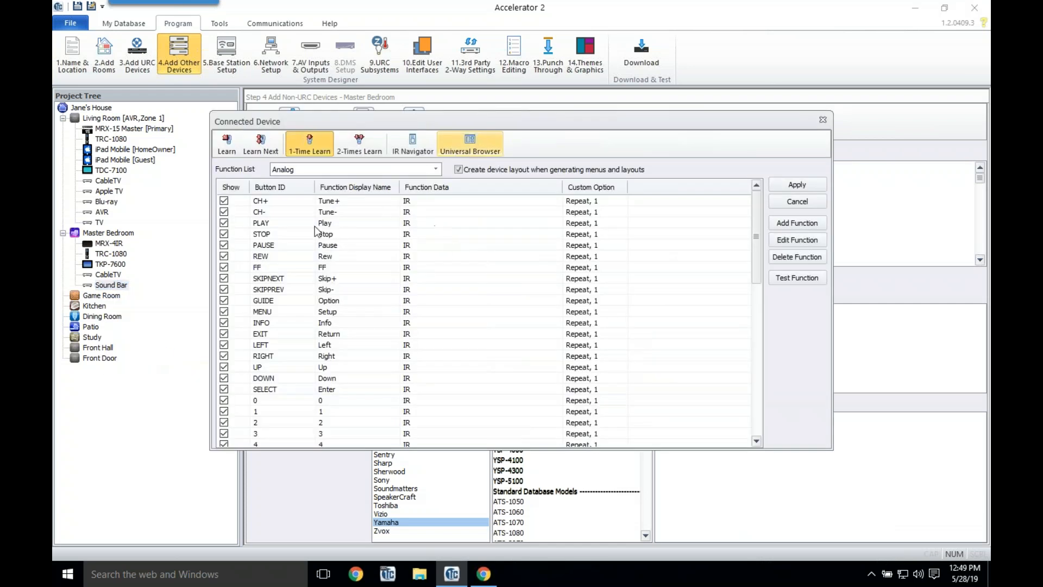
click(459, 170)
click(437, 170)
click(413, 190)
click(436, 170)
click(426, 197)
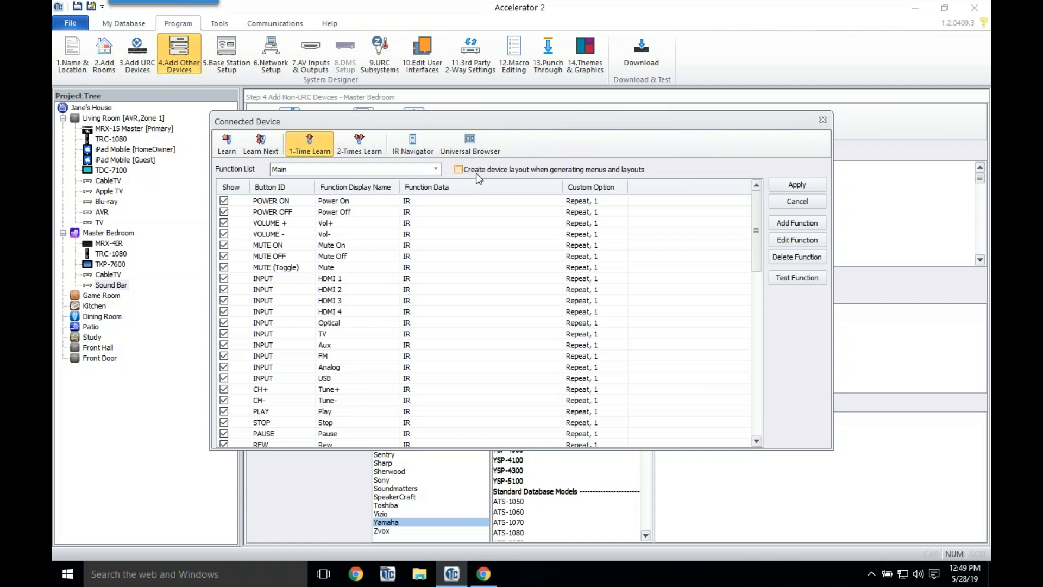
click(804, 185)
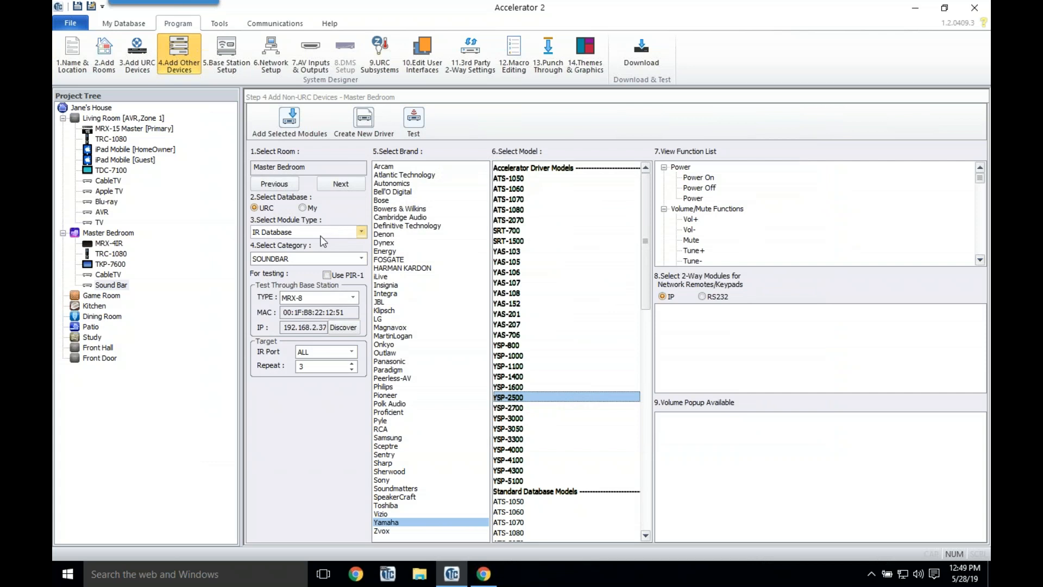
Step: Add the Sony XBR-55X850C TV to the Master Bedroom and rename it TV
click(311, 259)
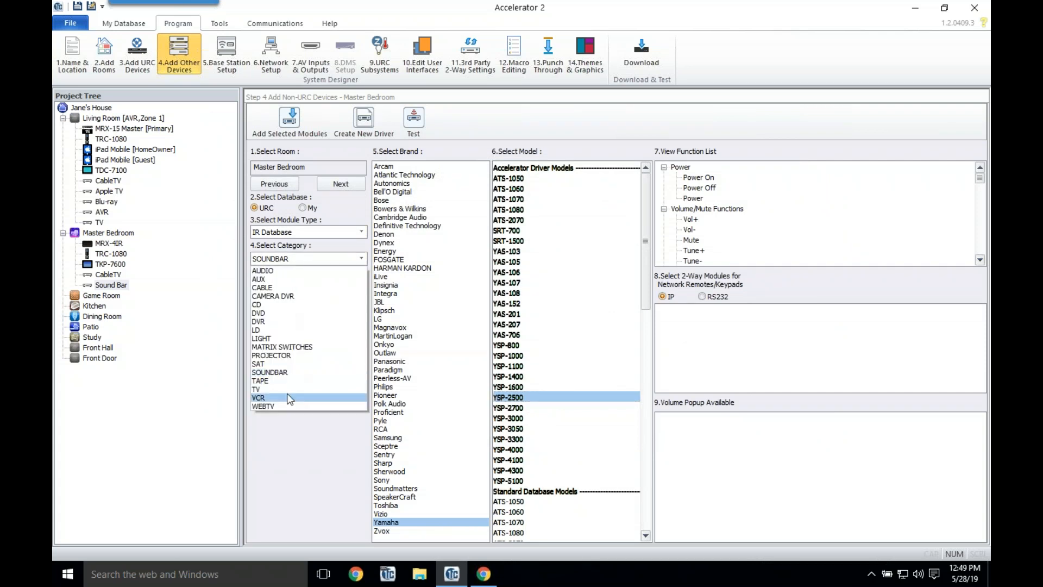
click(289, 388)
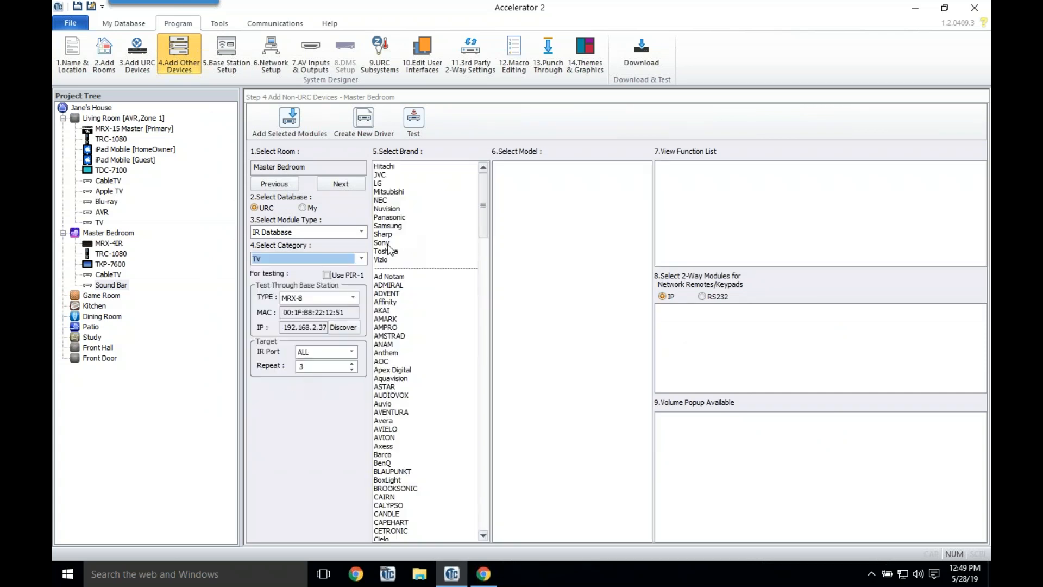
click(387, 243)
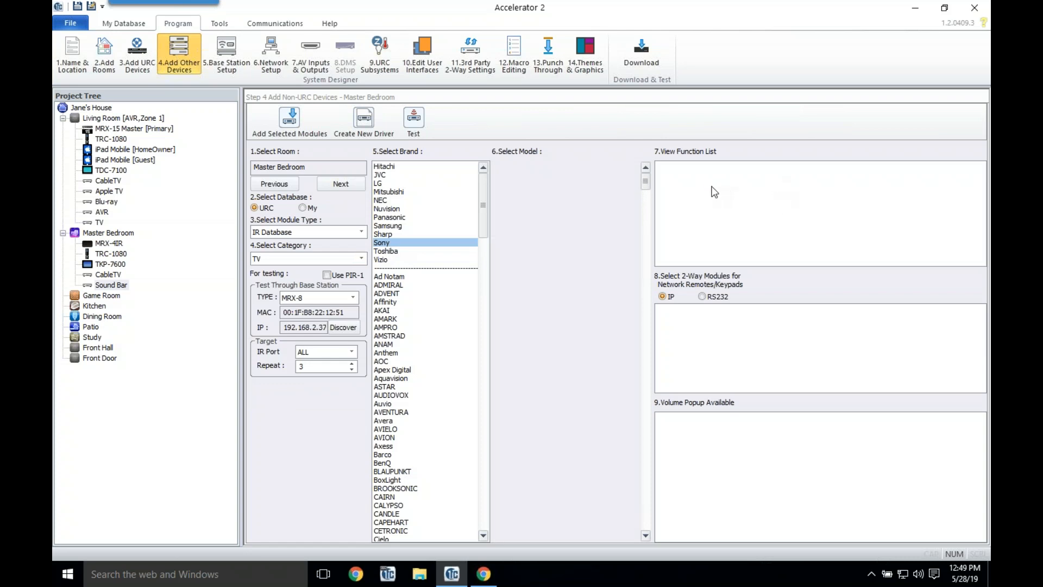
drag(646, 180, 654, 283)
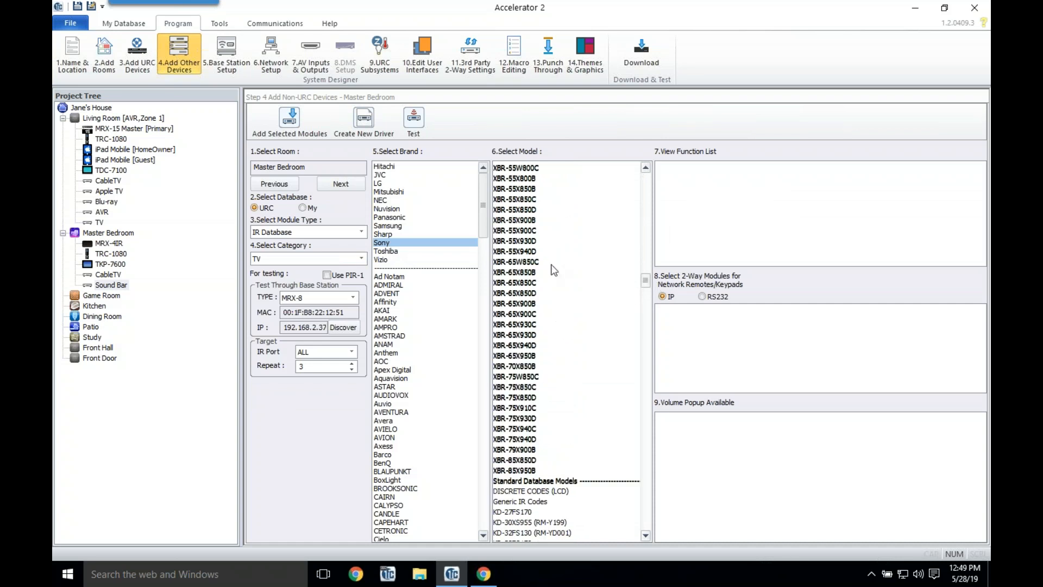
click(508, 200)
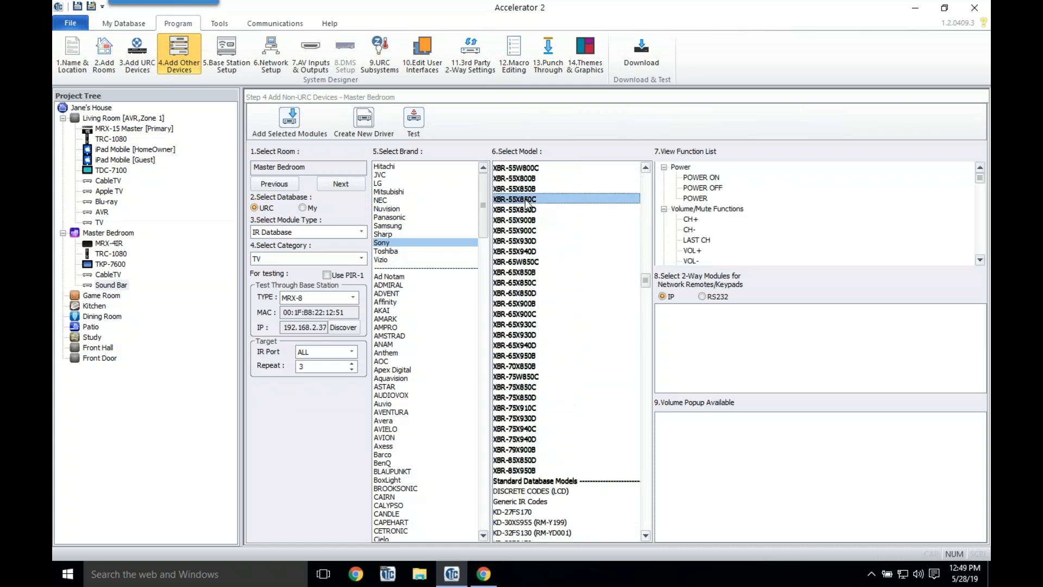
drag(508, 205, 116, 302)
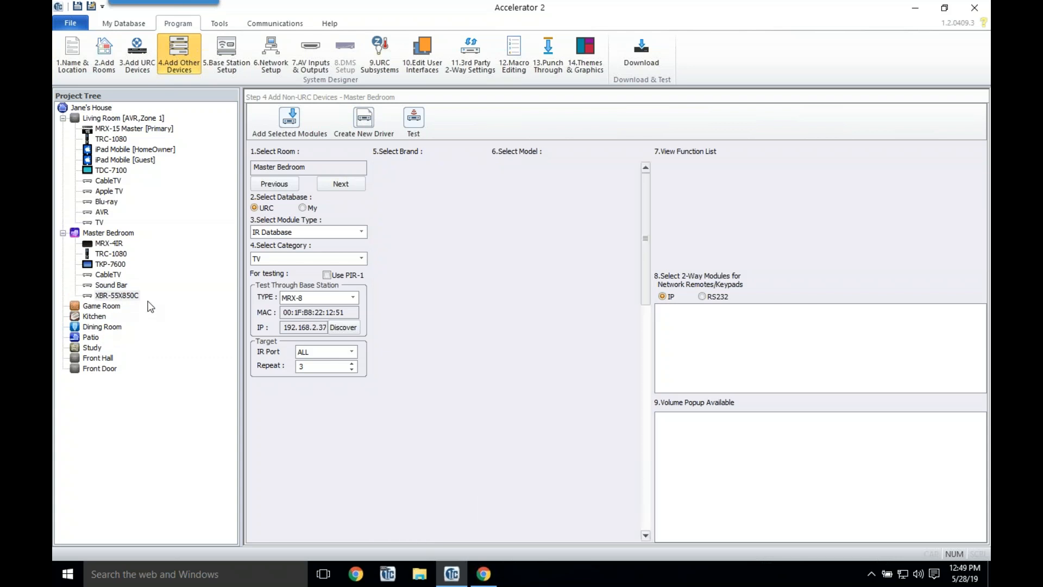
right_click(139, 299)
click(146, 302)
text(TV)
key(Return)
Step: Switch the TV's function list to SEN and apply its properties
right_click(103, 293)
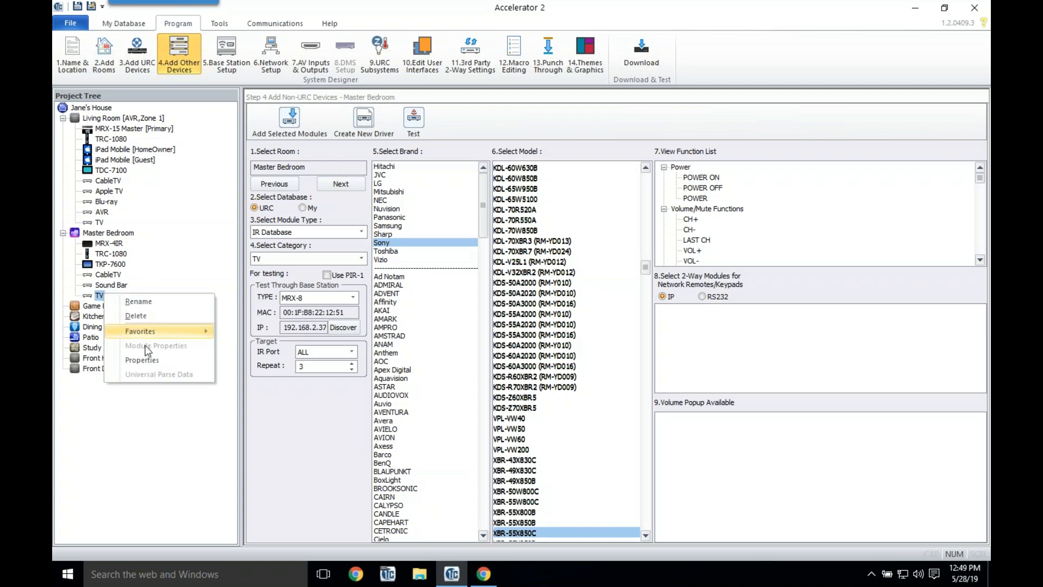
click(142, 360)
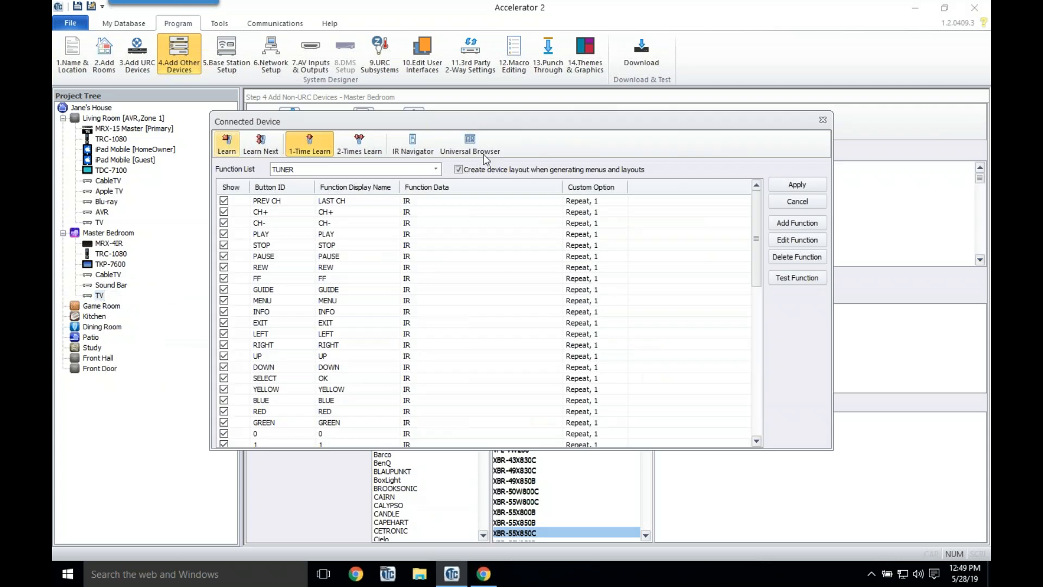
click(435, 169)
click(412, 189)
click(438, 170)
click(403, 198)
click(797, 184)
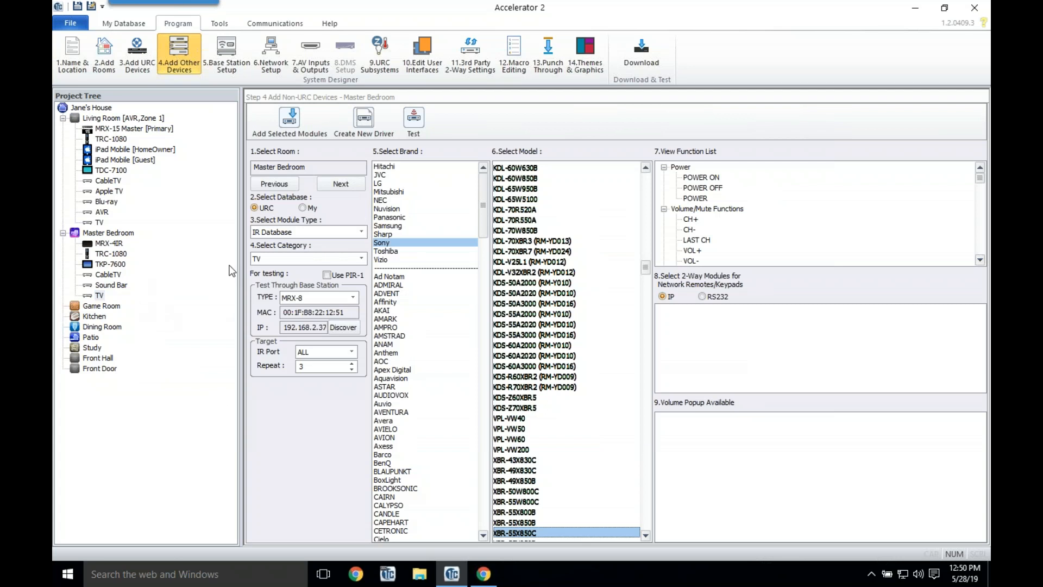
Step: List ROKU models from My IP Database under AUX, then switch to the URC Dealer Portal in Chrome
click(302, 208)
click(302, 232)
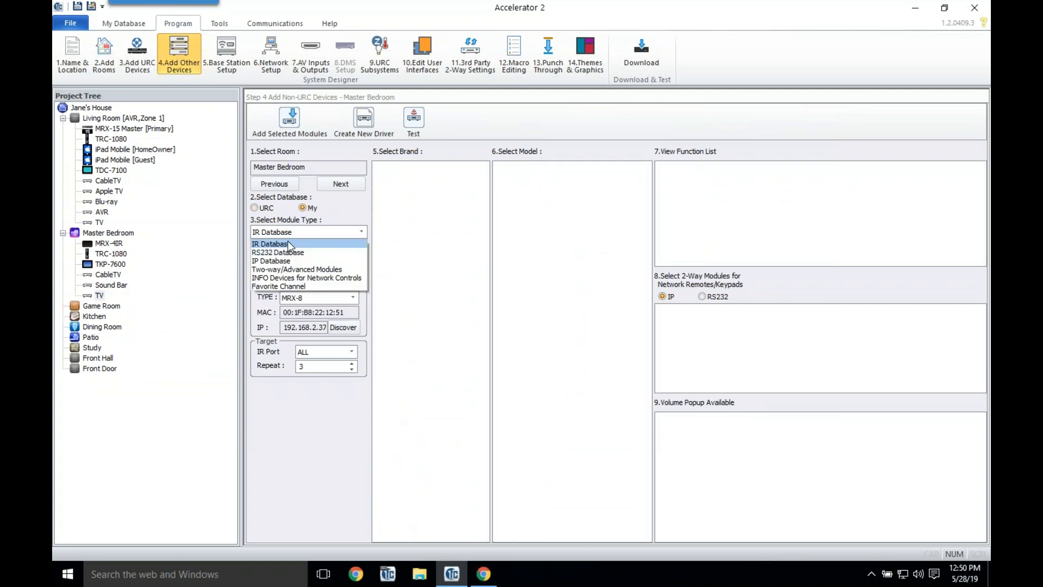
click(282, 261)
click(281, 258)
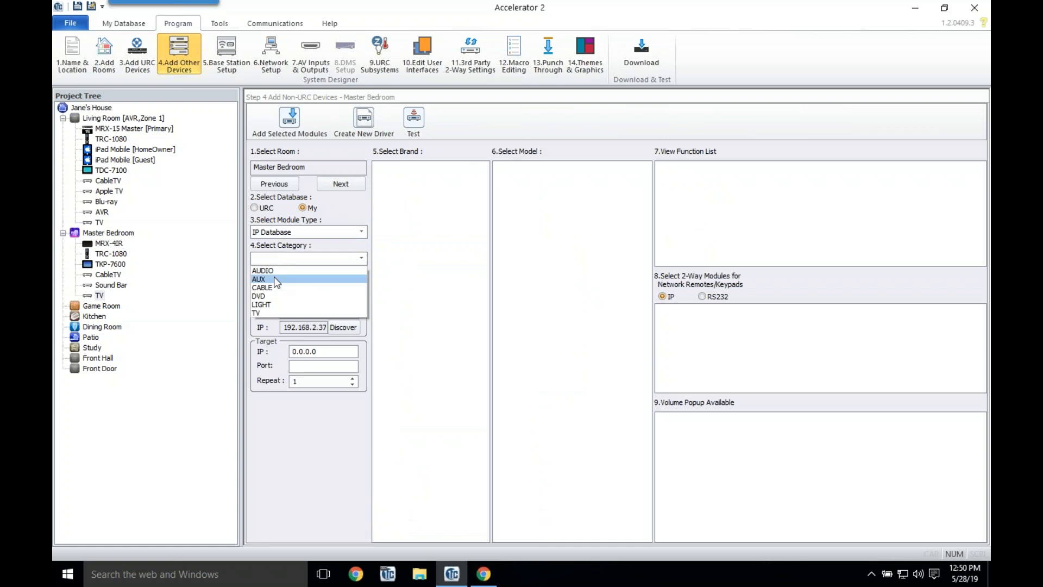
click(274, 275)
click(389, 192)
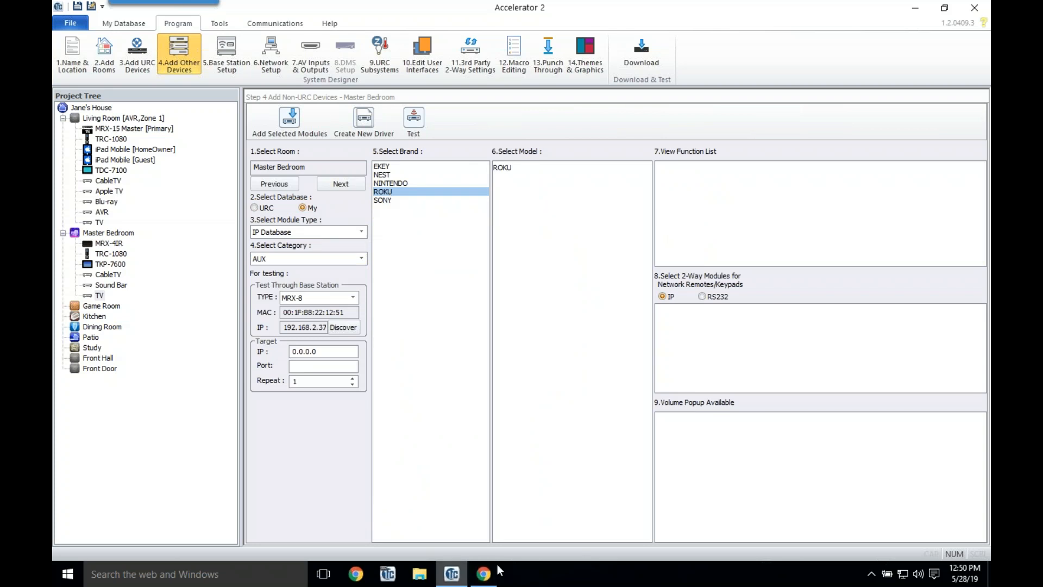
click(485, 573)
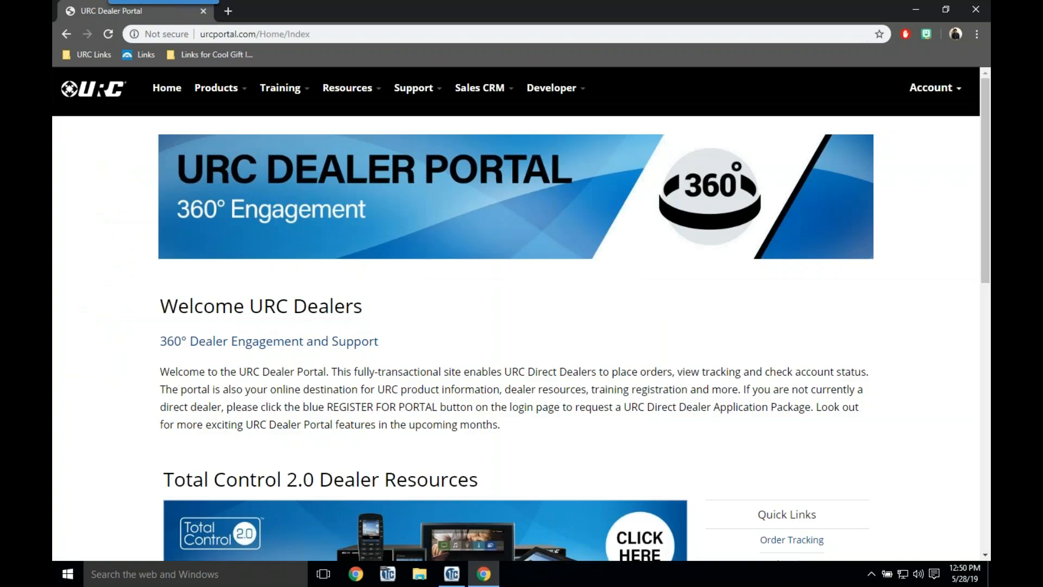
Step: Browse the Total Control 2.0 Two-Way Modules integration guides, then return to Accelerator 2
scroll(380, 283, down, 5)
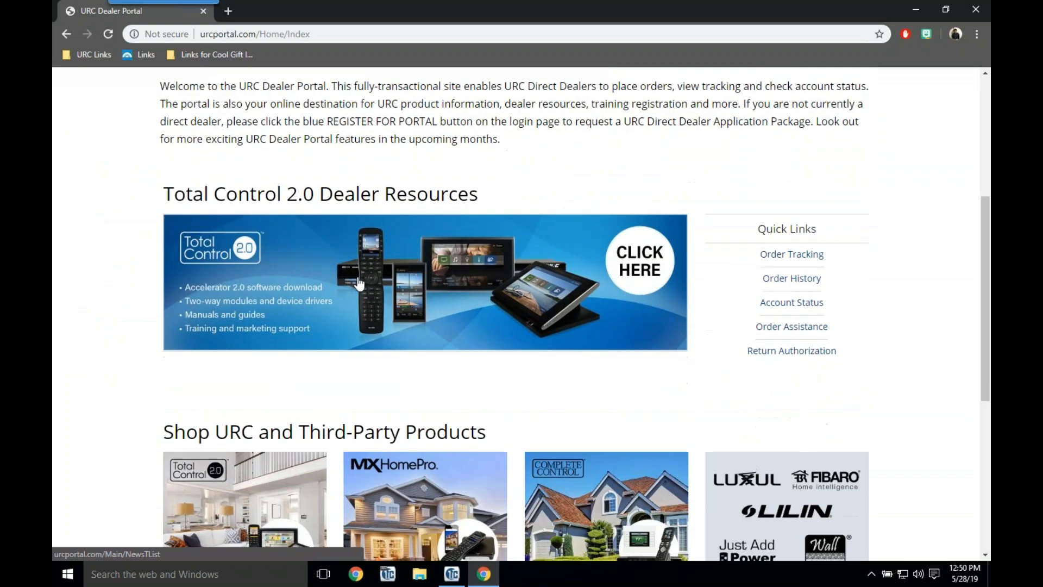
click(406, 283)
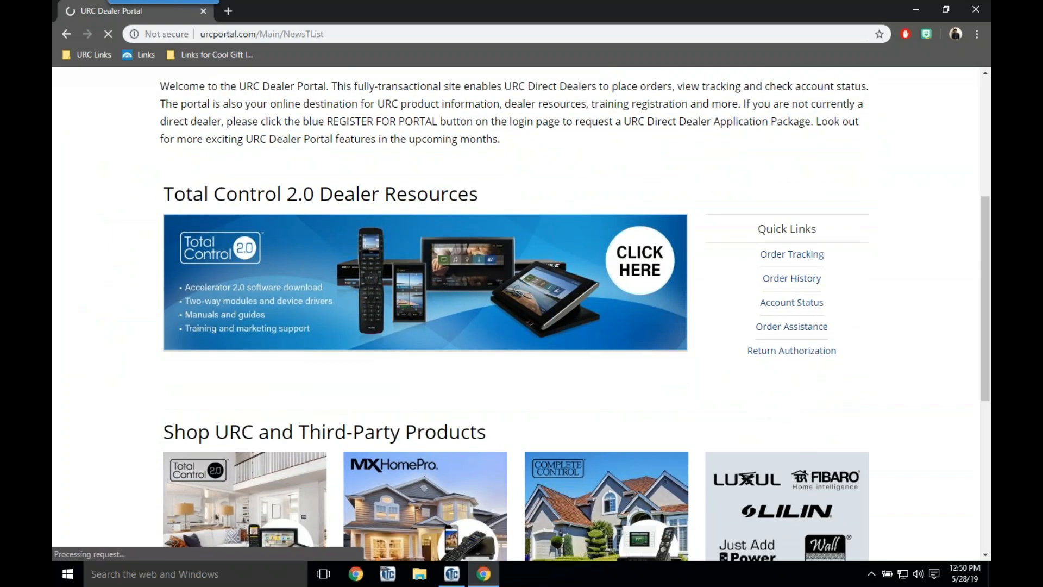
scroll(406, 283, down, 7)
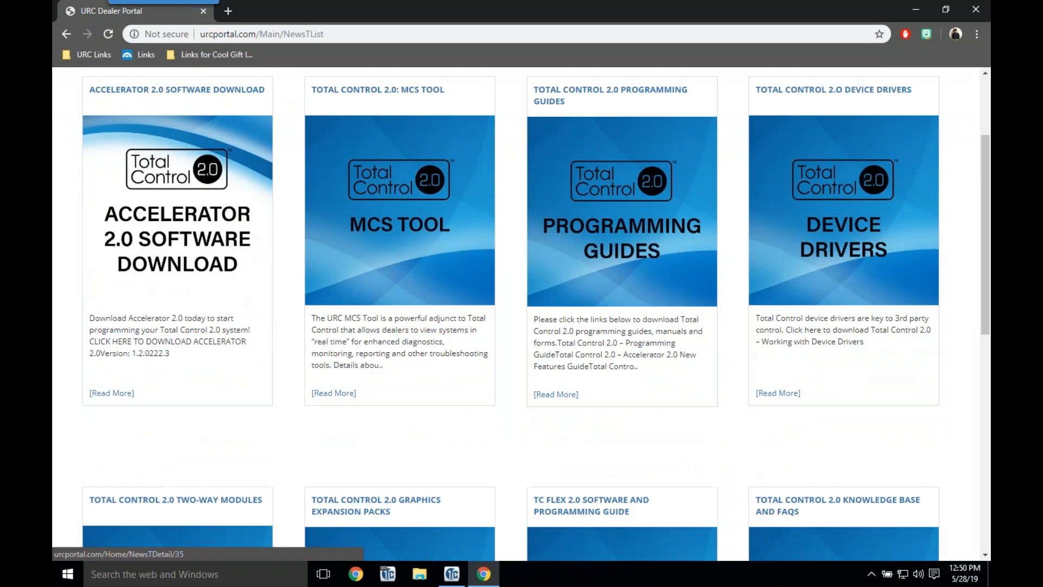
click(177, 353)
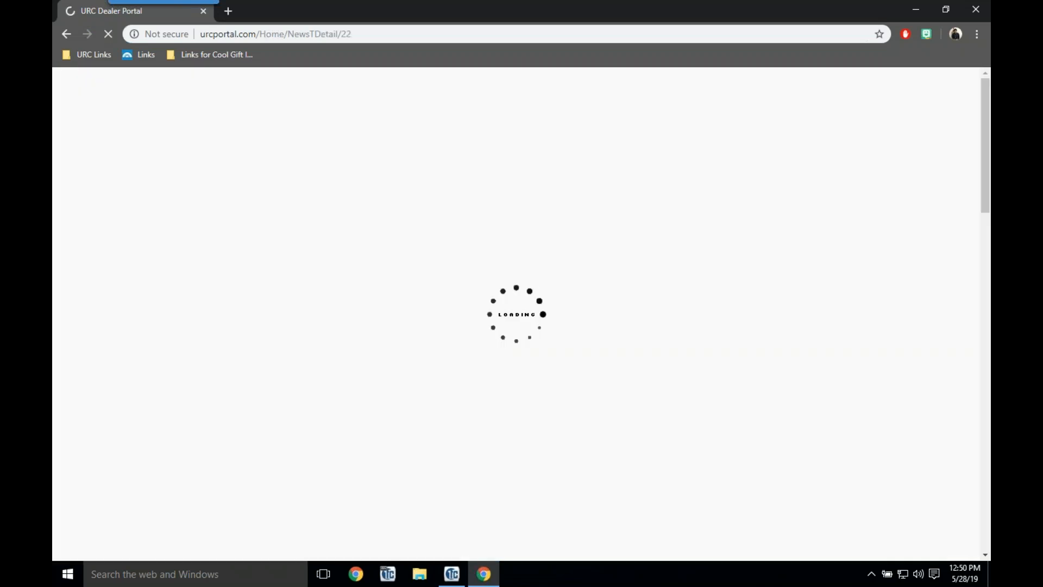
scroll(176, 353, down, 6)
scroll(251, 107, down, 4)
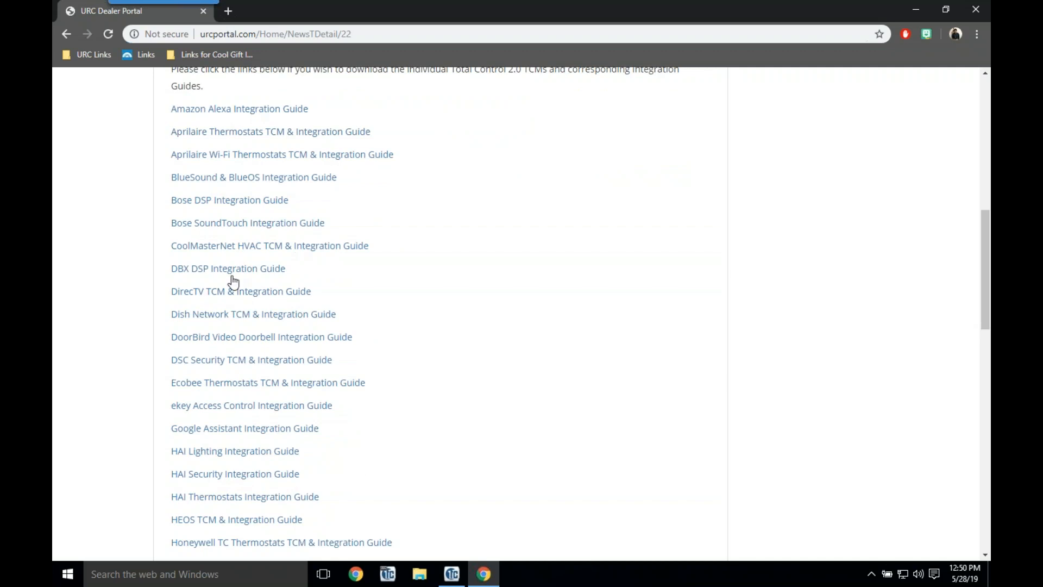
click(455, 573)
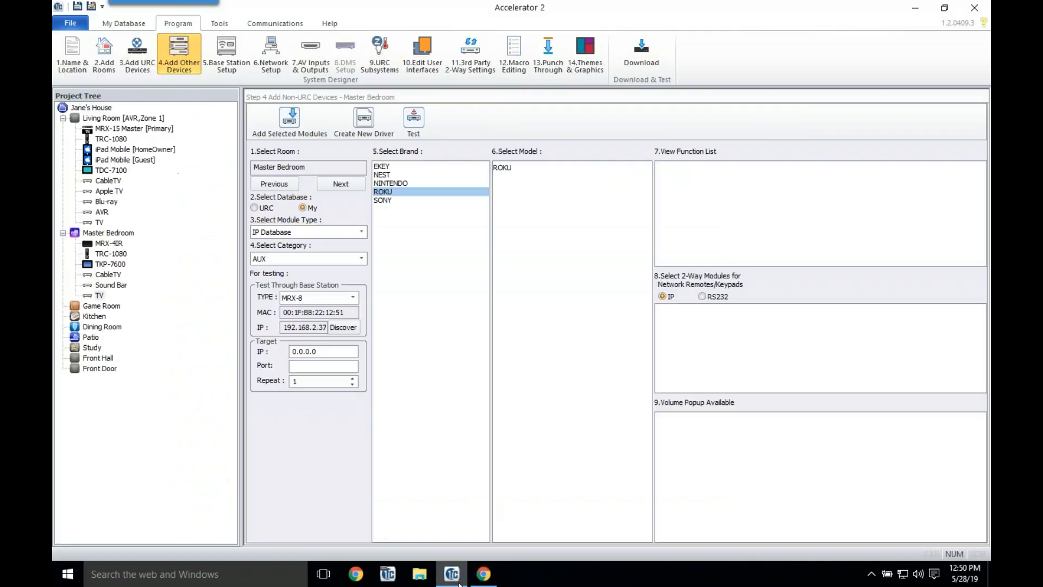
Step: Add the ROKU from My IP Database to the Master Bedroom
click(81, 27)
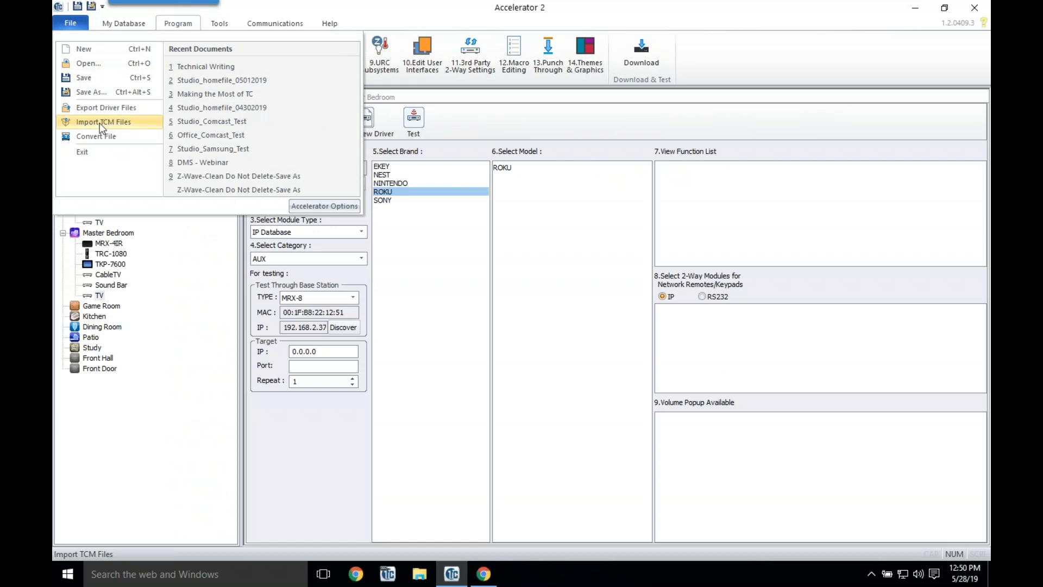
click(504, 110)
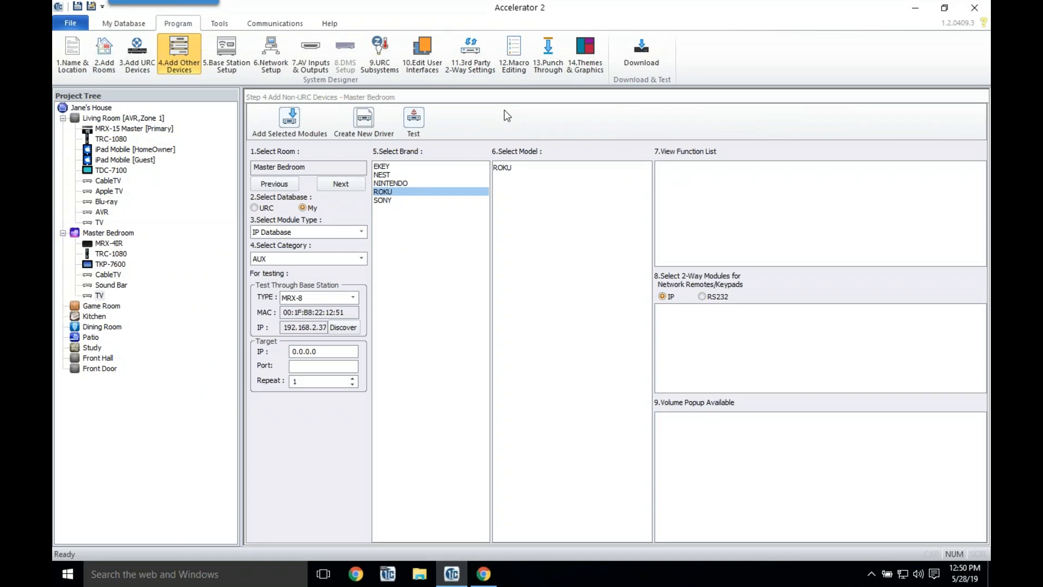
double_click(502, 167)
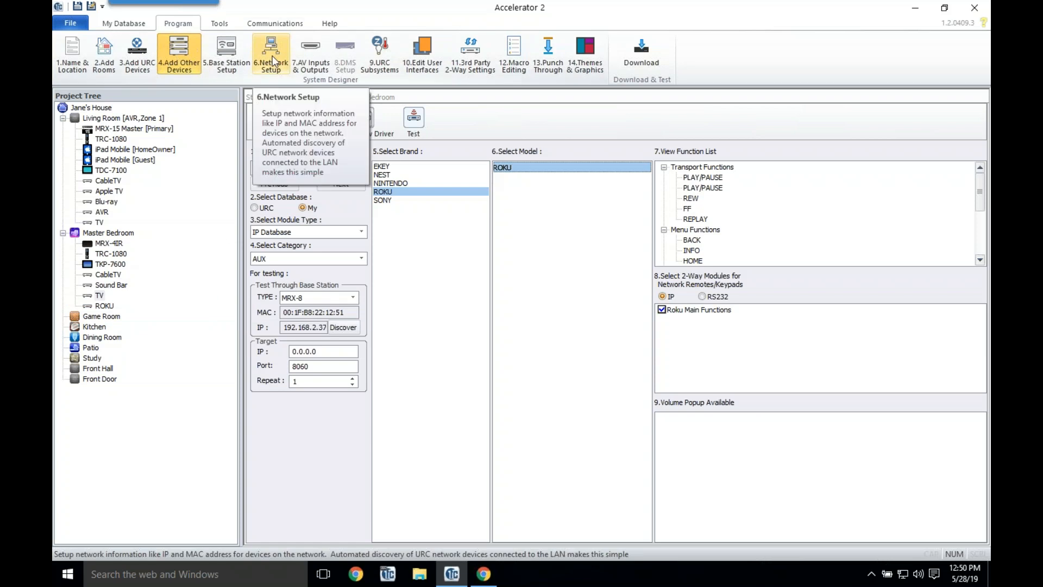
Step: Put the Master Bedroom CableTV, Sound Bar and TV on IR-1, IR-2 and IR-3, then show URC network settings
click(228, 60)
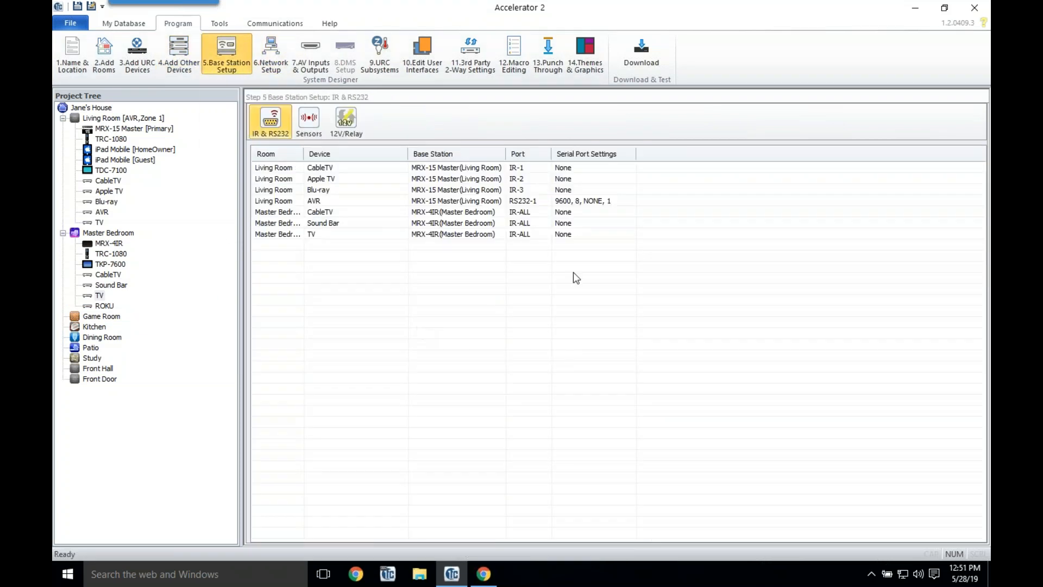
click(514, 216)
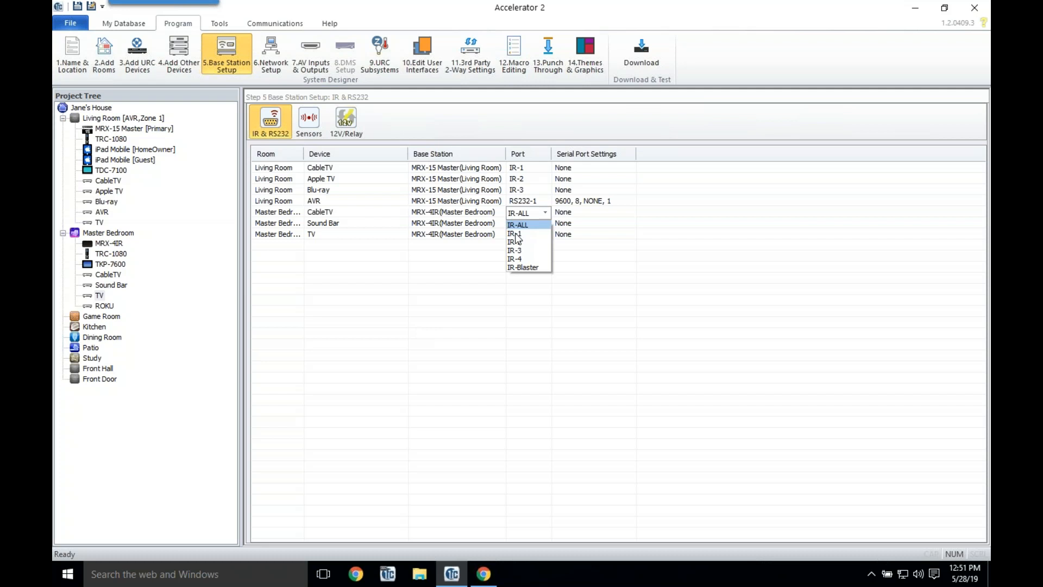
click(548, 243)
click(534, 226)
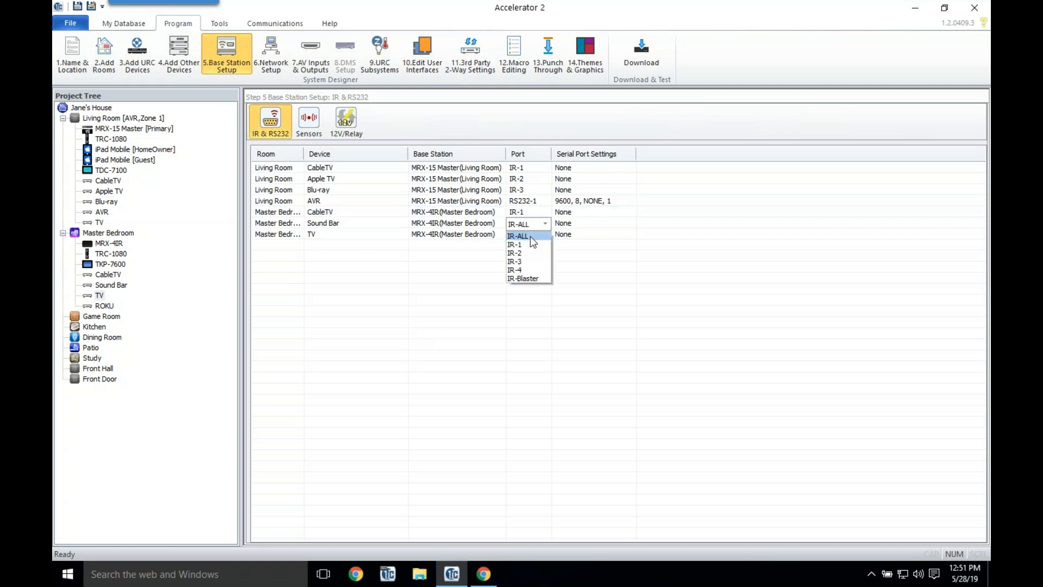
click(531, 255)
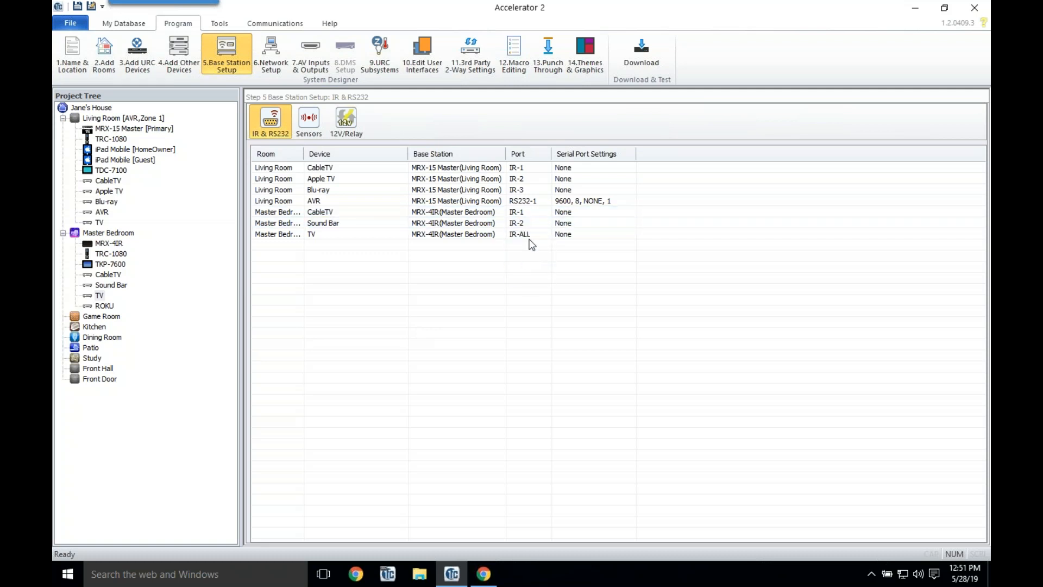
click(530, 237)
click(528, 272)
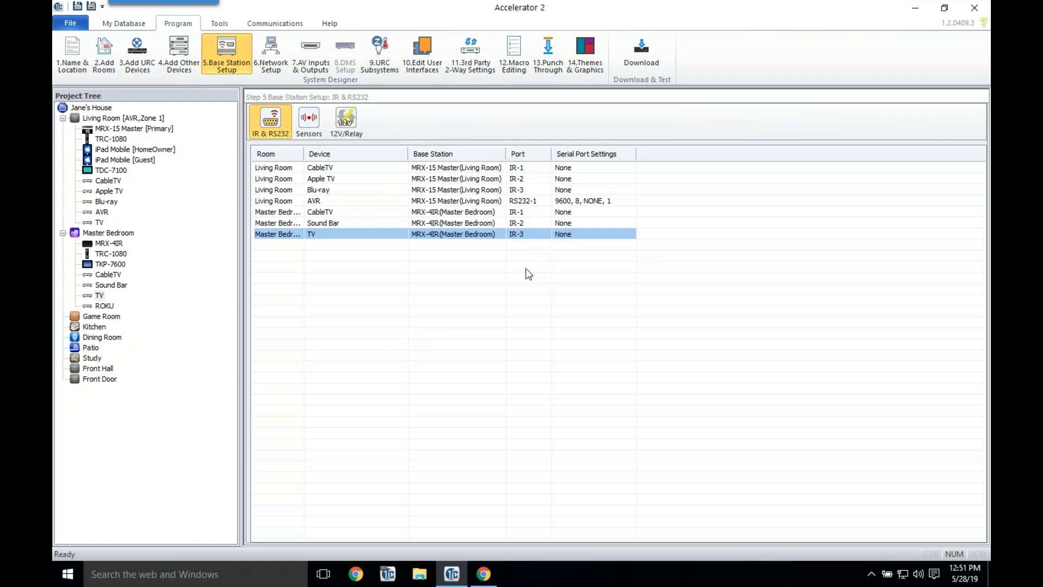
click(278, 54)
click(330, 122)
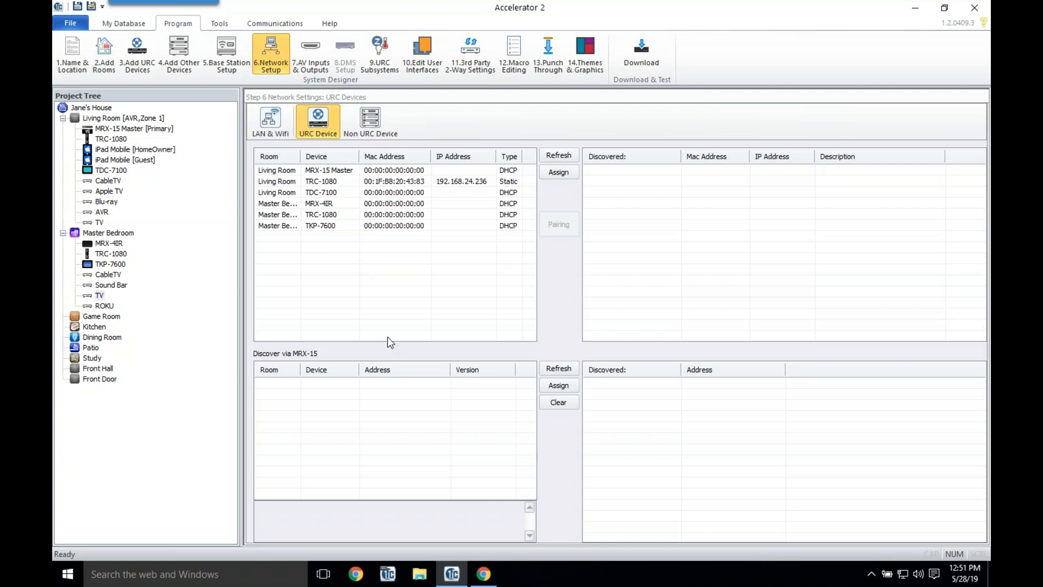
Step: Set the Master Bedroom ROKU's IP address to 192.168.24.221
mouse_move(388, 338)
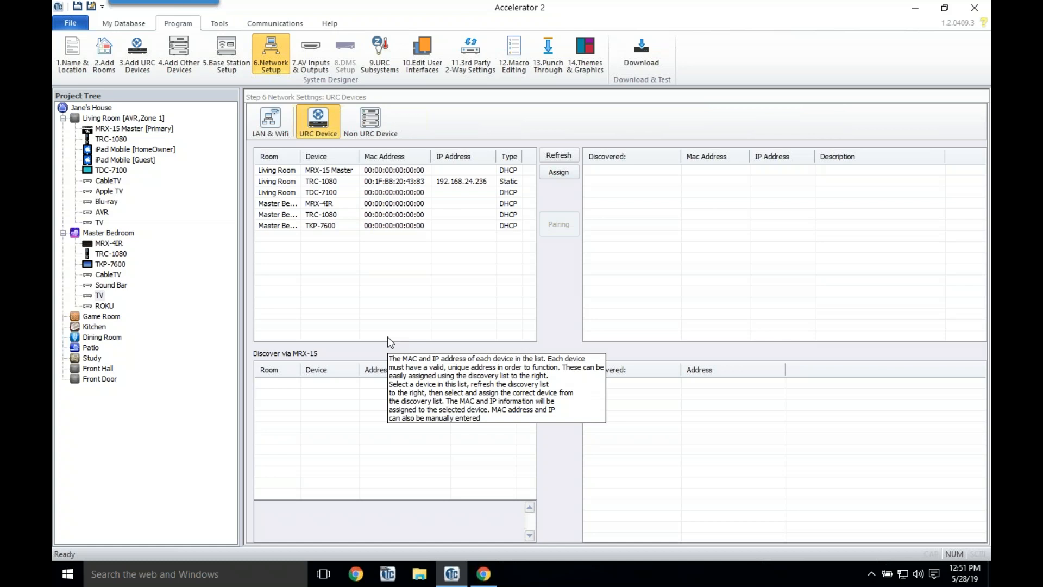
click(364, 127)
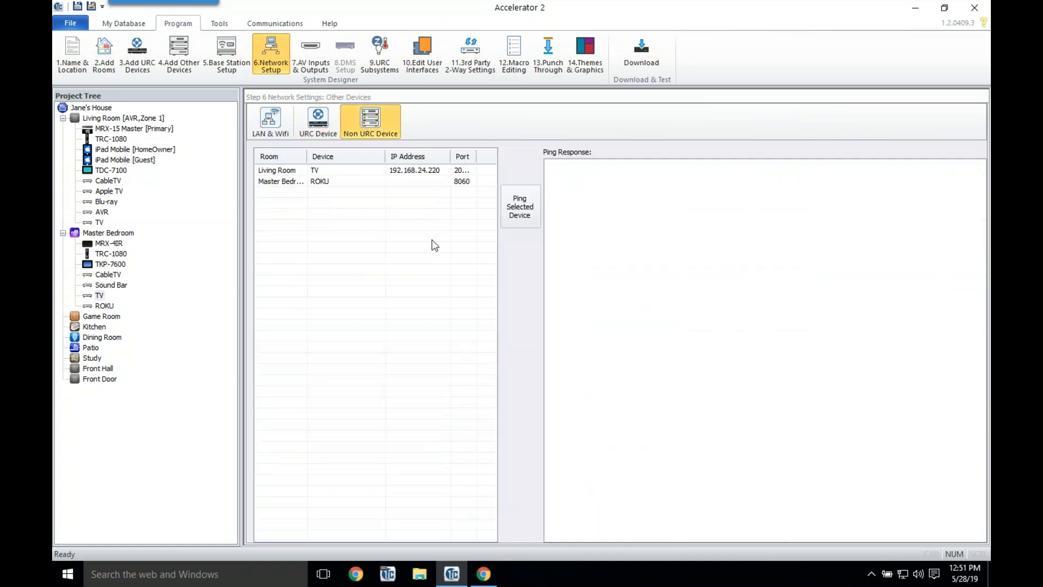
click(420, 182)
click(420, 182)
text(192.1)
text(6)
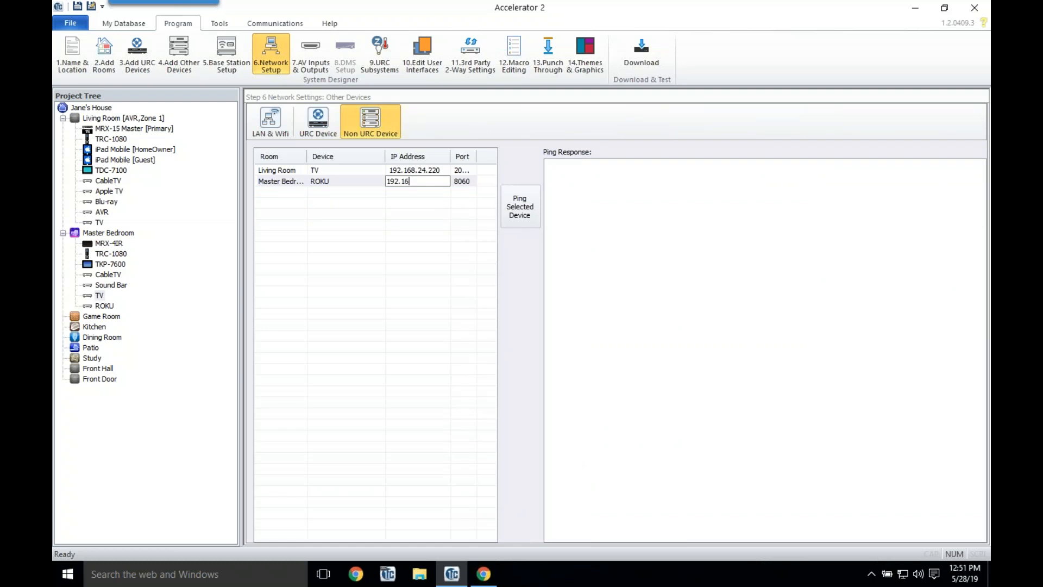
text(8.2)
text(5)
text(.221)
key(Return)
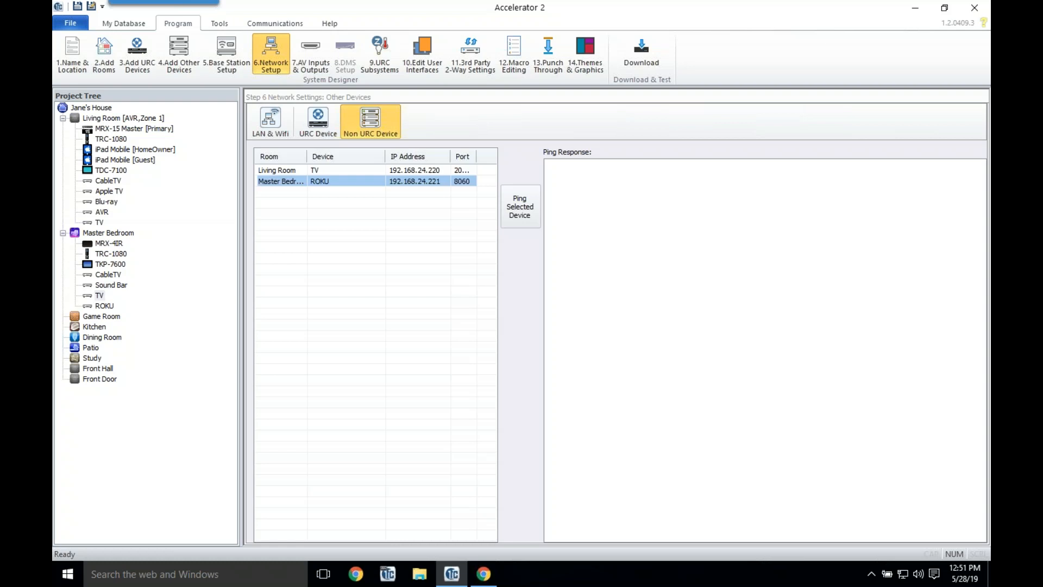
Step: Choose the Master Bedroom Sound Bar in Step 7 AV Inputs & Outputs
click(318, 54)
click(354, 166)
click(339, 195)
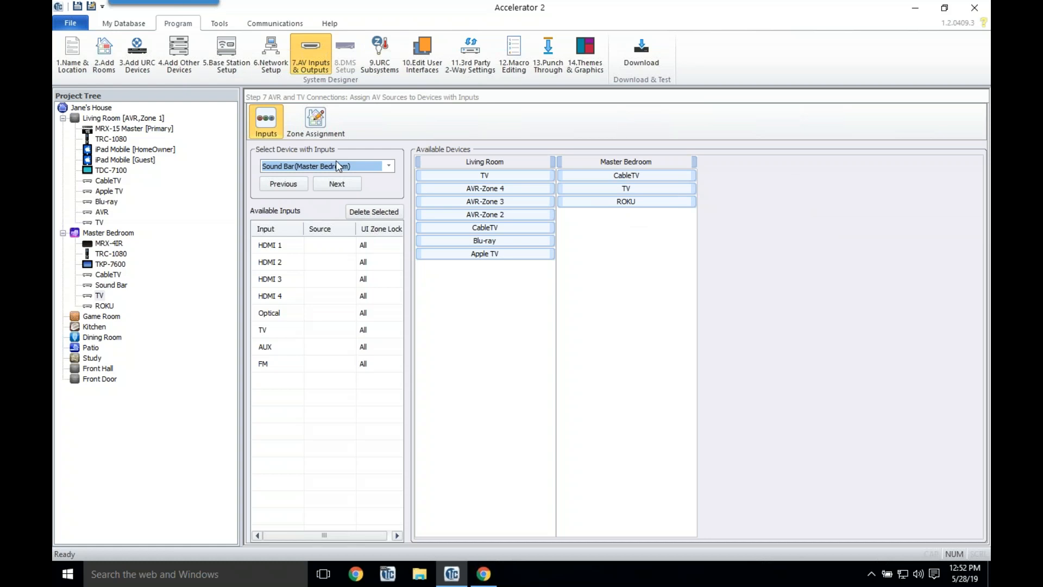
Step: Connect CableTV to the Master Bedroom sound bar's HDMI 1 and ROKU to HDMI 2, for all zones
drag(630, 175, 343, 247)
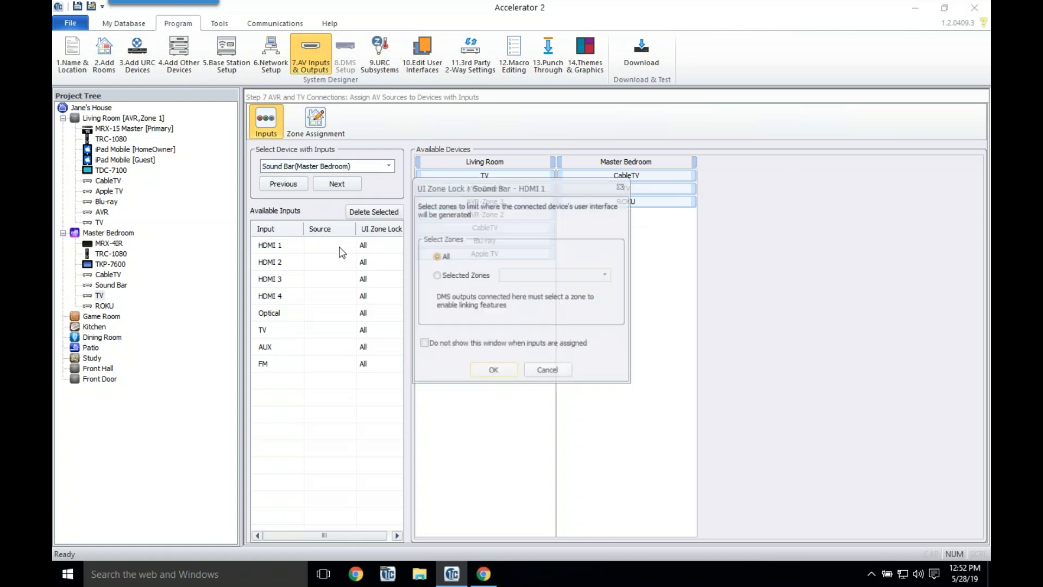
click(489, 371)
drag(650, 188, 322, 260)
click(485, 369)
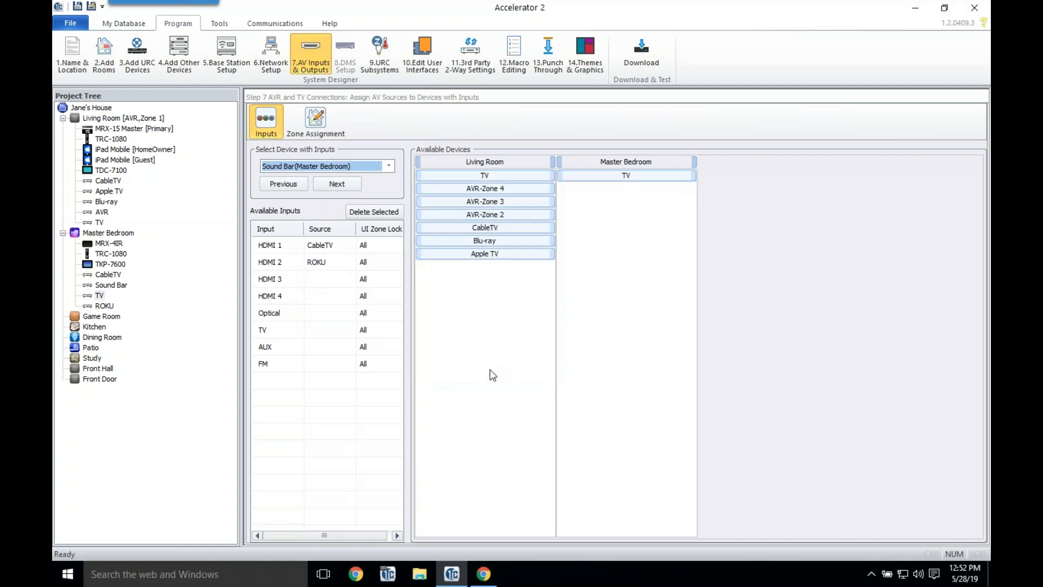
Step: Regenerate the remote menus in Step 10, creating layouts only for new devices
click(433, 70)
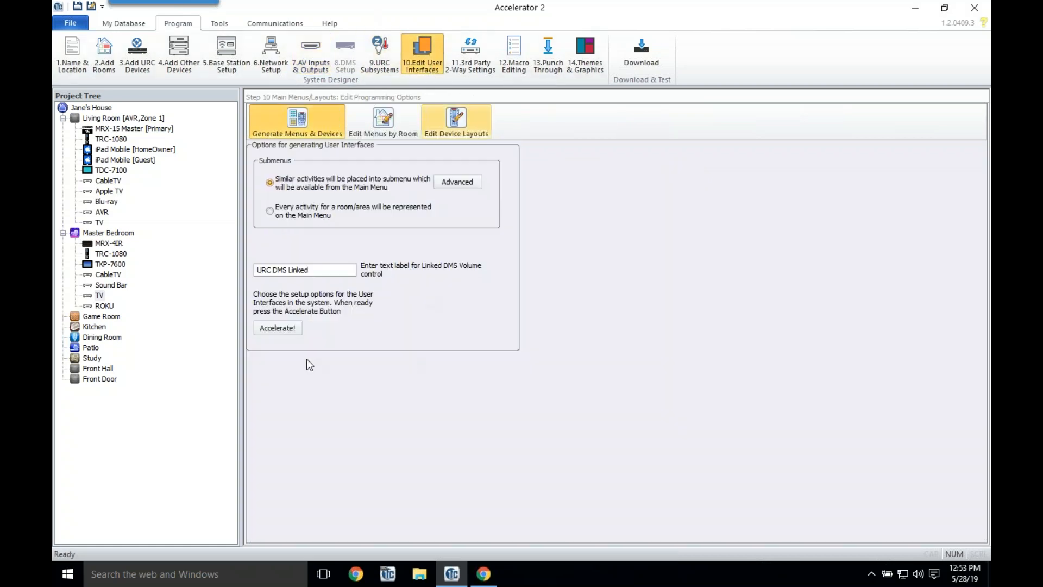
click(296, 331)
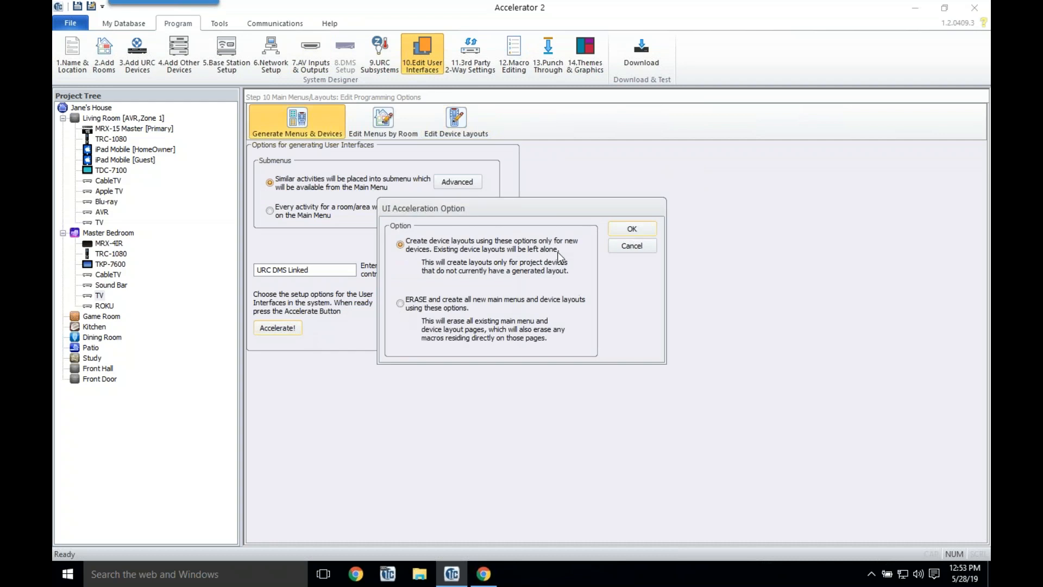
click(639, 229)
click(530, 315)
click(515, 64)
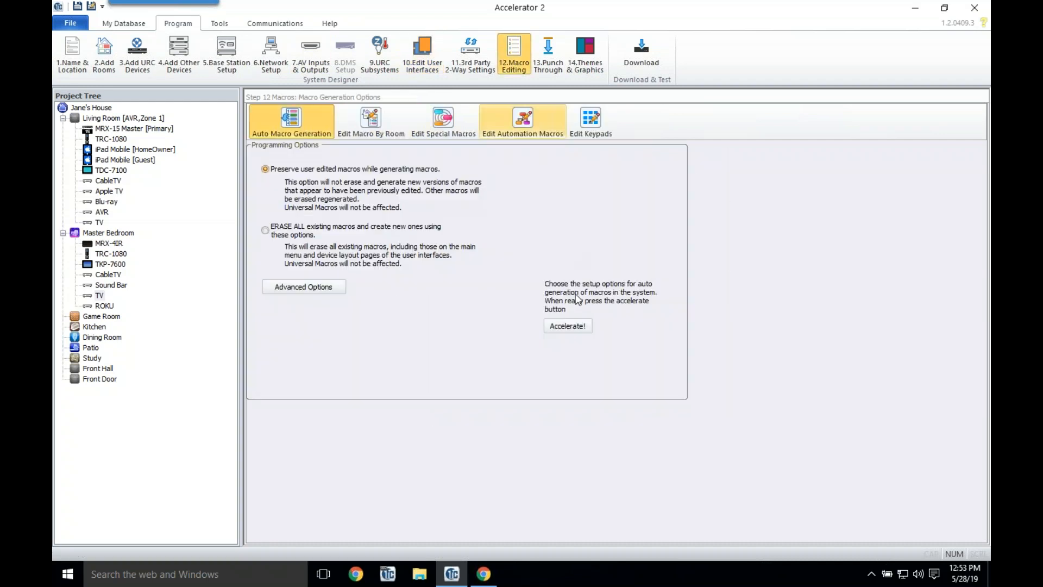
Step: Auto-generate the macros and review the Master Bedroom TV macro
click(573, 328)
click(522, 323)
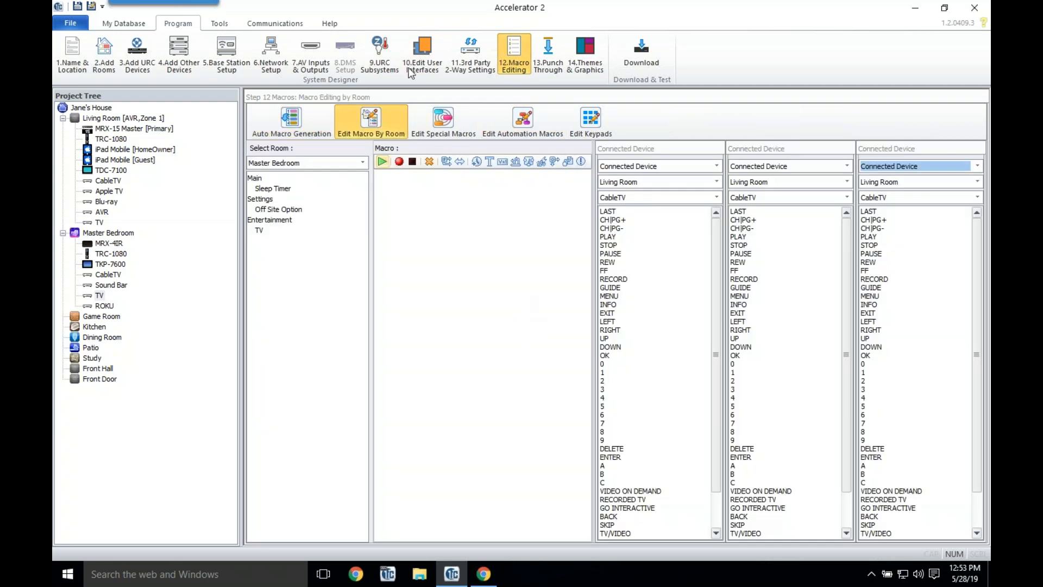
click(265, 230)
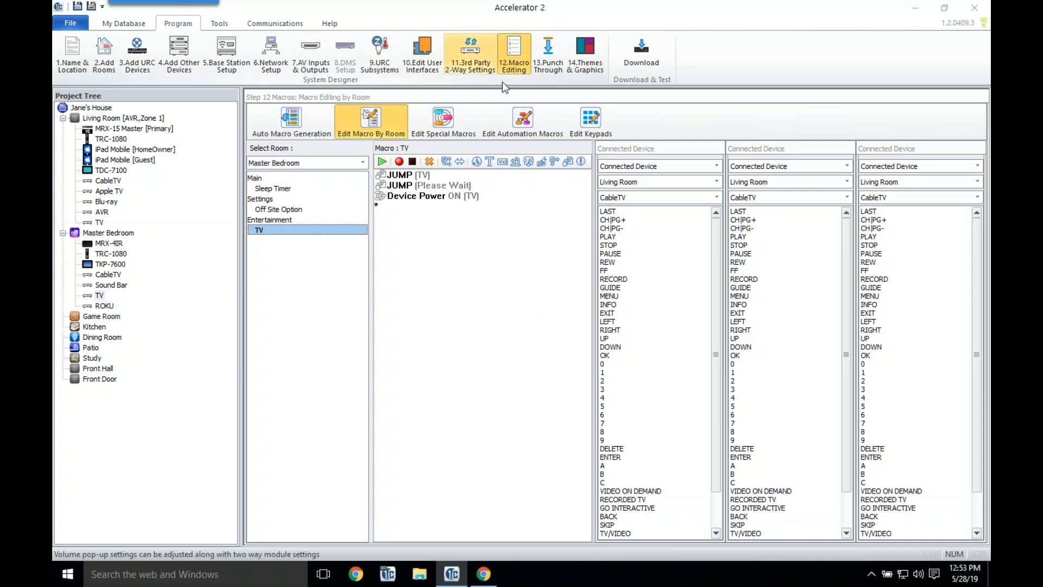
Step: Dismiss the system notification panels and return to Step 7 AV Inputs & Outputs
key(super+a)
click(870, 574)
click(932, 575)
click(872, 575)
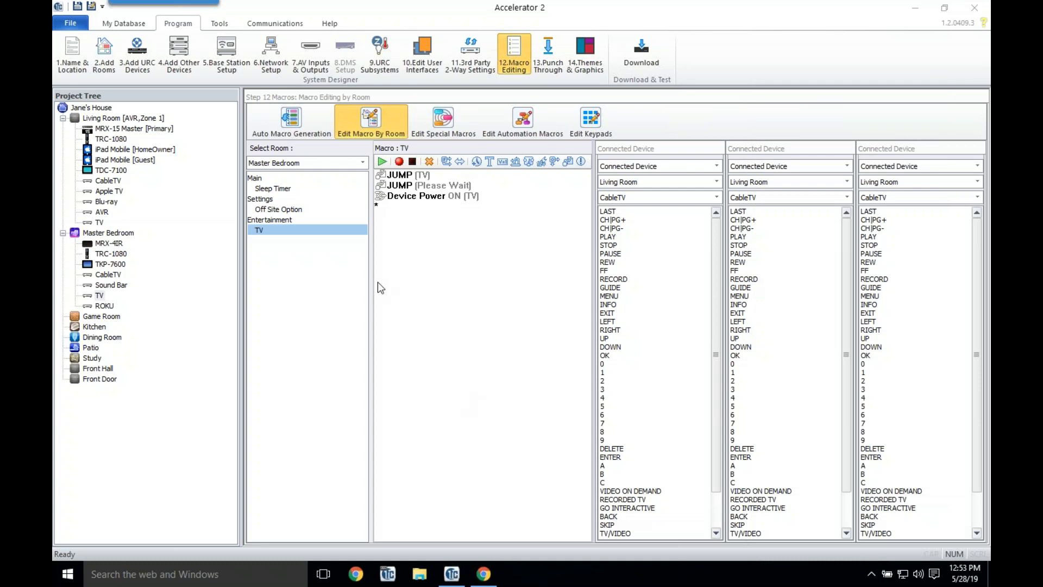
click(310, 54)
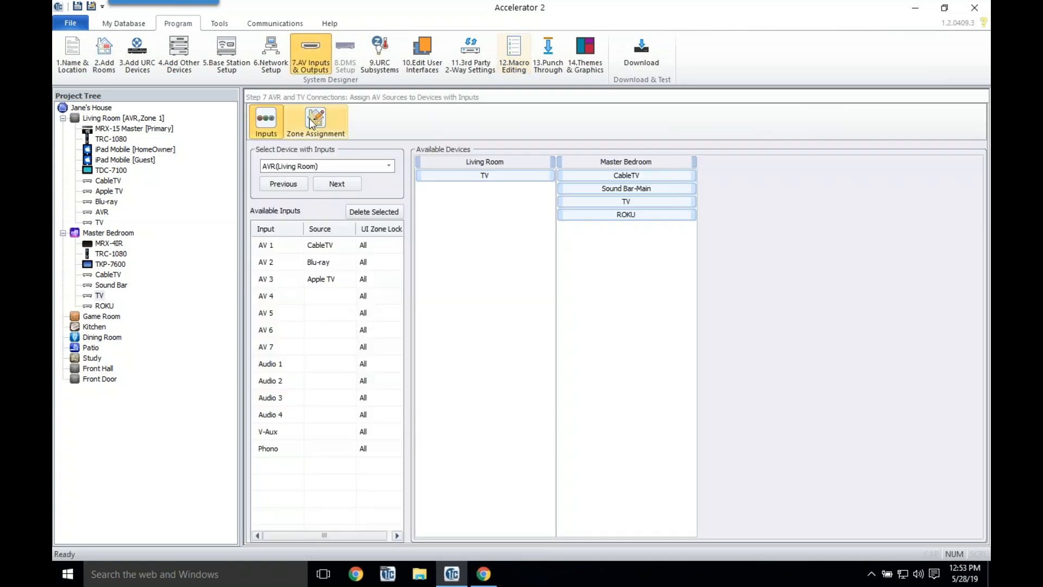
Step: Feed the Master Bedroom TV's HDMI1 from Sound Bar-Main
click(336, 184)
click(337, 184)
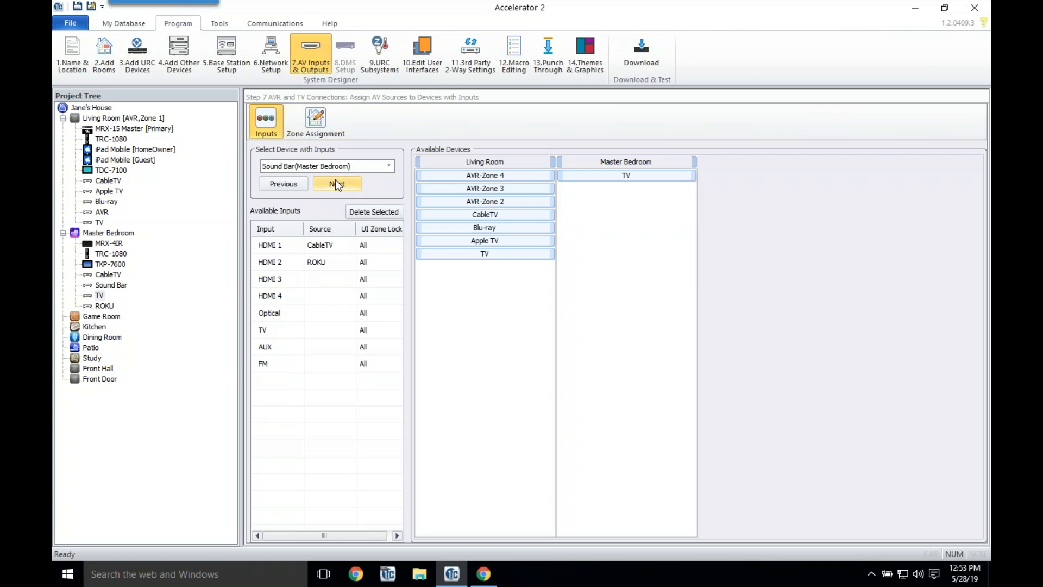
click(335, 180)
drag(637, 176, 325, 263)
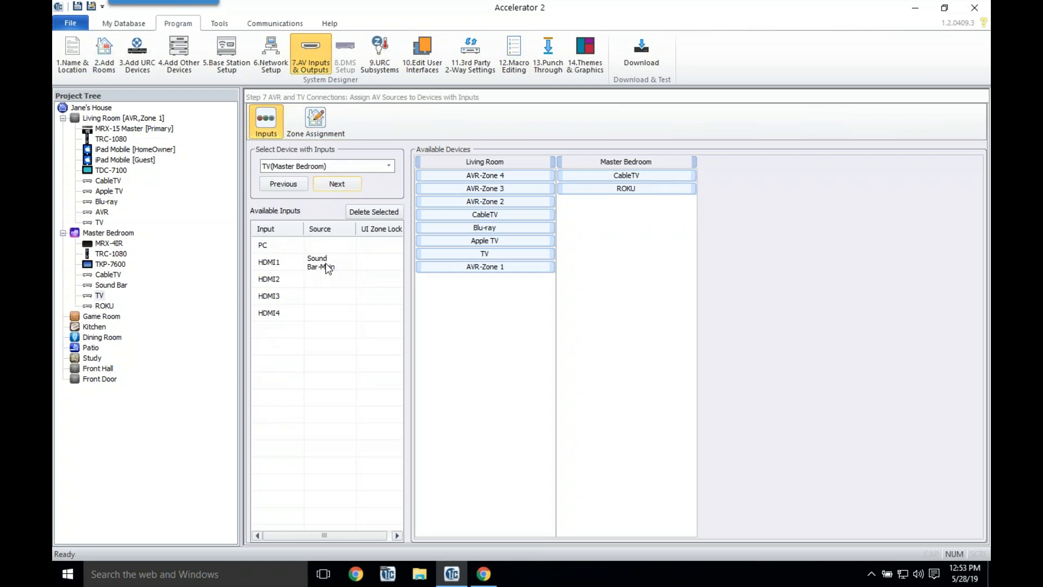
Step: Regenerate menus and layouts for new devices only
click(420, 63)
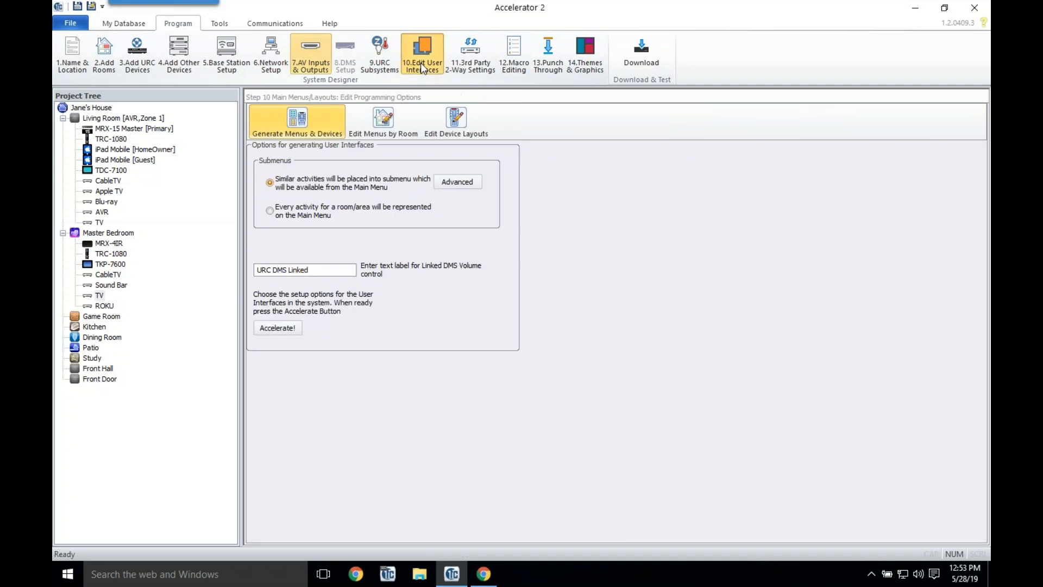
click(286, 329)
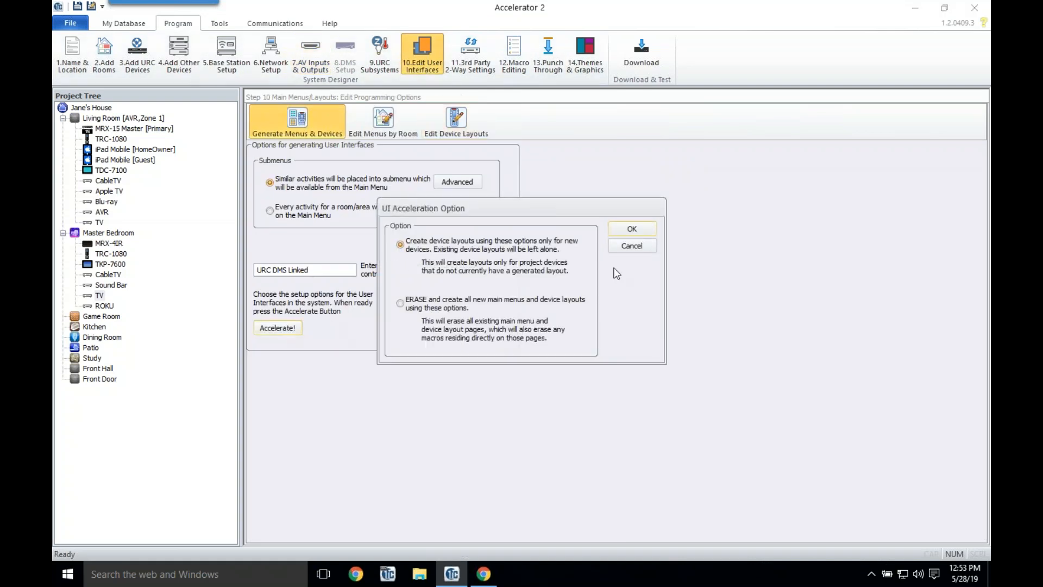
click(630, 226)
click(508, 312)
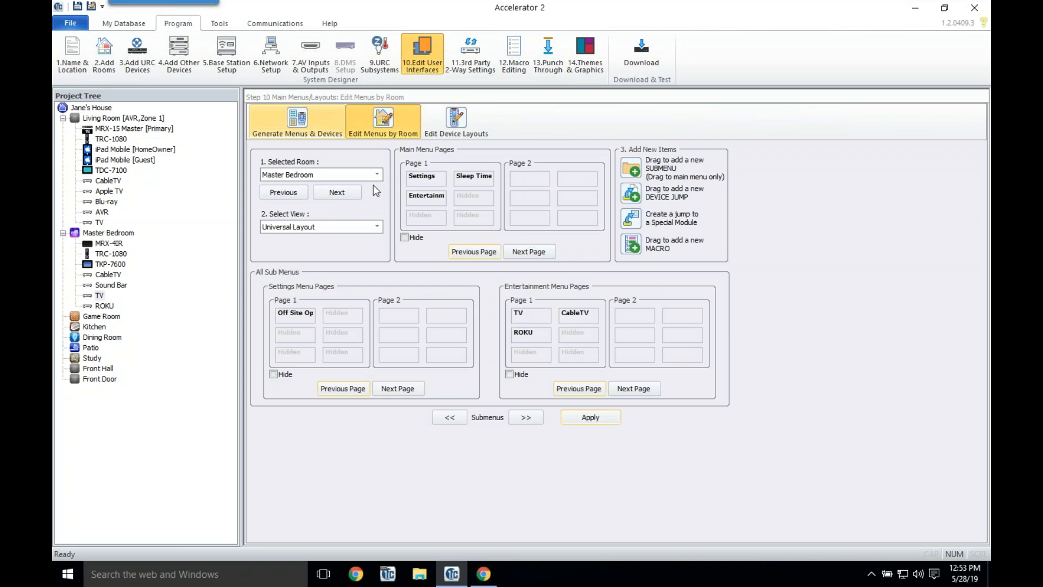
Step: Move Entertainment to the first menu slot with CableTV and ROKU ahead of TV, and apply
drag(429, 201, 426, 178)
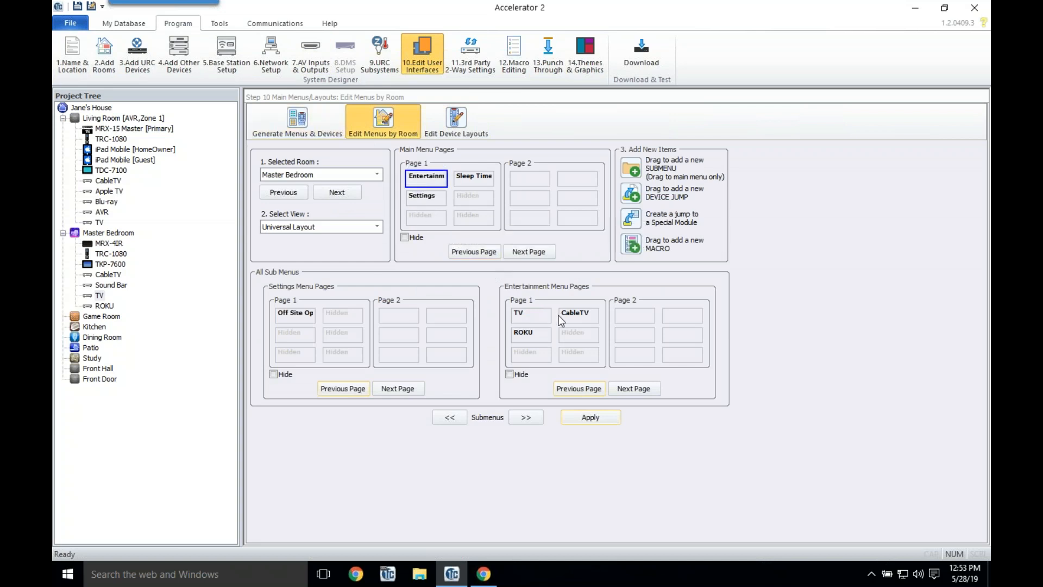
mouse_move(567, 316)
mouse_down()
mouse_move(526, 316)
mouse_move(562, 326)
mouse_move(570, 312)
mouse_up()
click(592, 419)
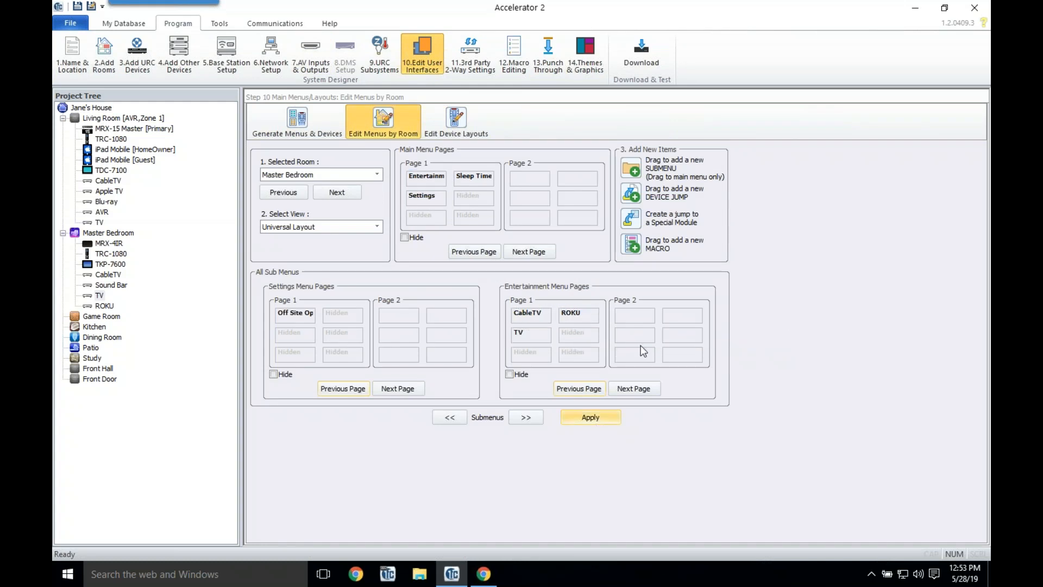
click(514, 55)
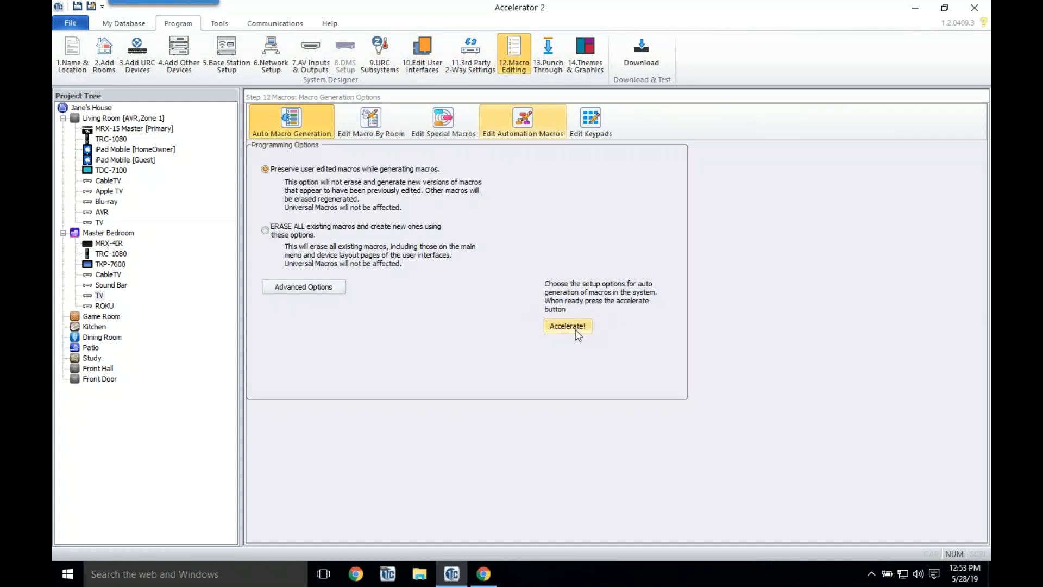
Step: Regenerate the macros and review the Master Bedroom ROKU macro
click(575, 330)
click(523, 315)
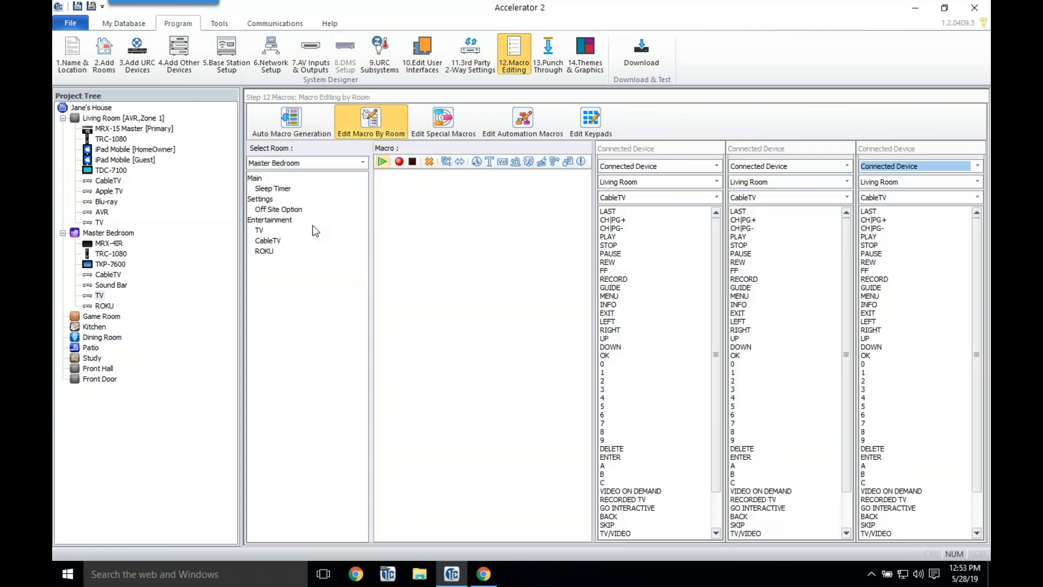
click(268, 251)
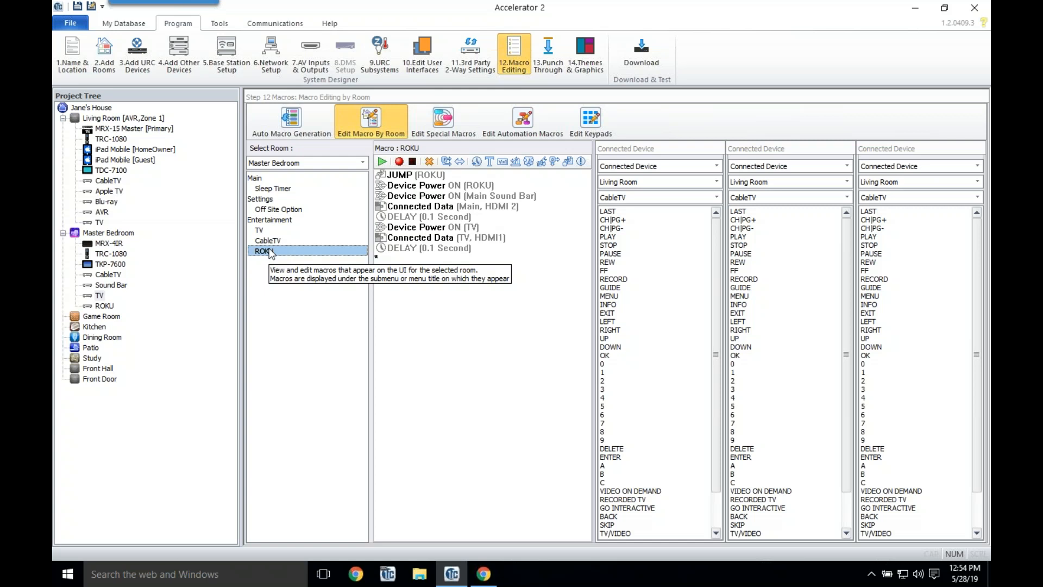
click(557, 54)
Step: Set the Master Bedroom's Volume and Mute punch-through to the Main Sound Bar
click(491, 152)
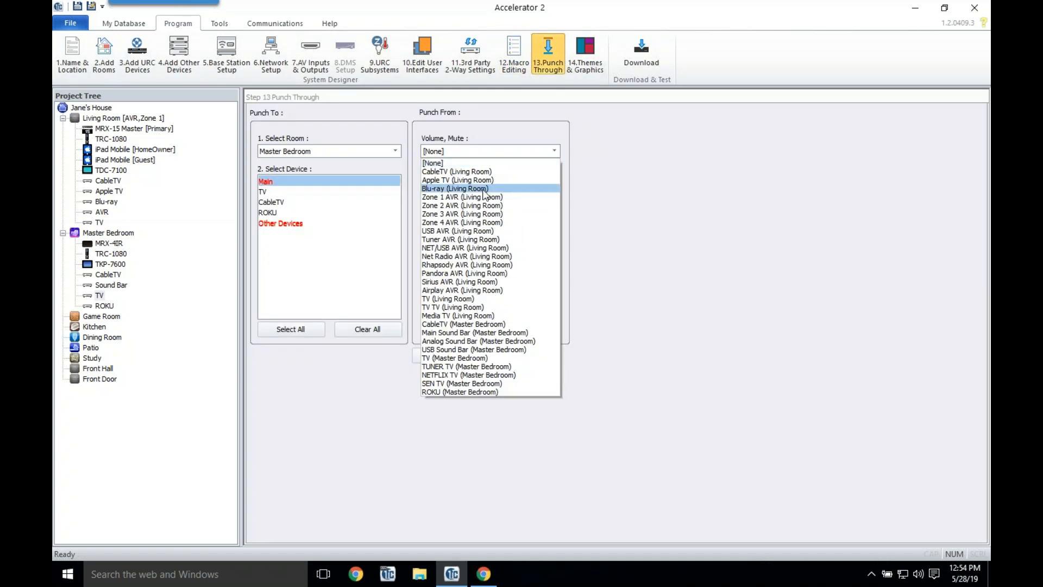
click(482, 198)
click(467, 152)
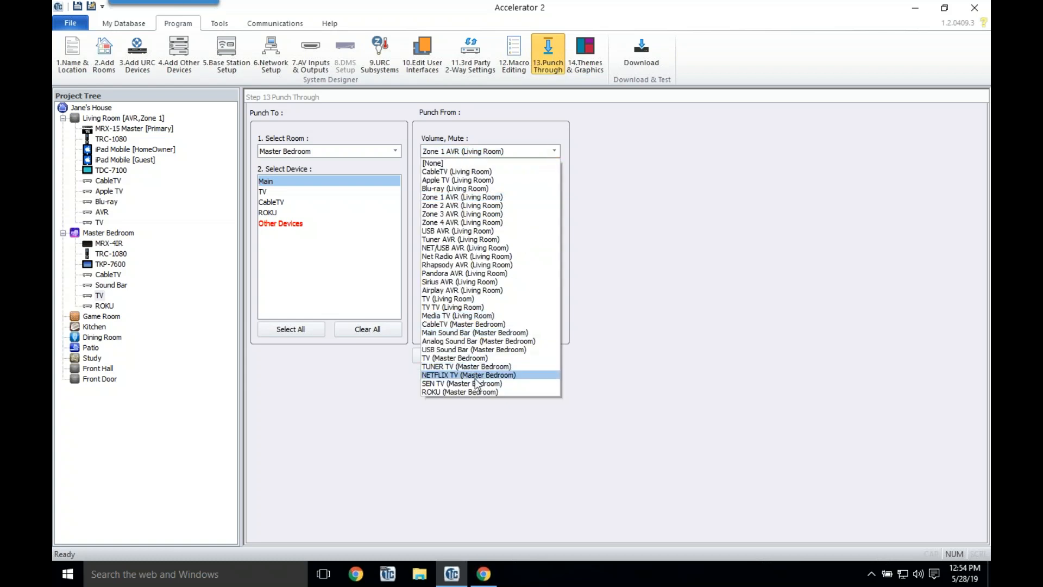
click(482, 332)
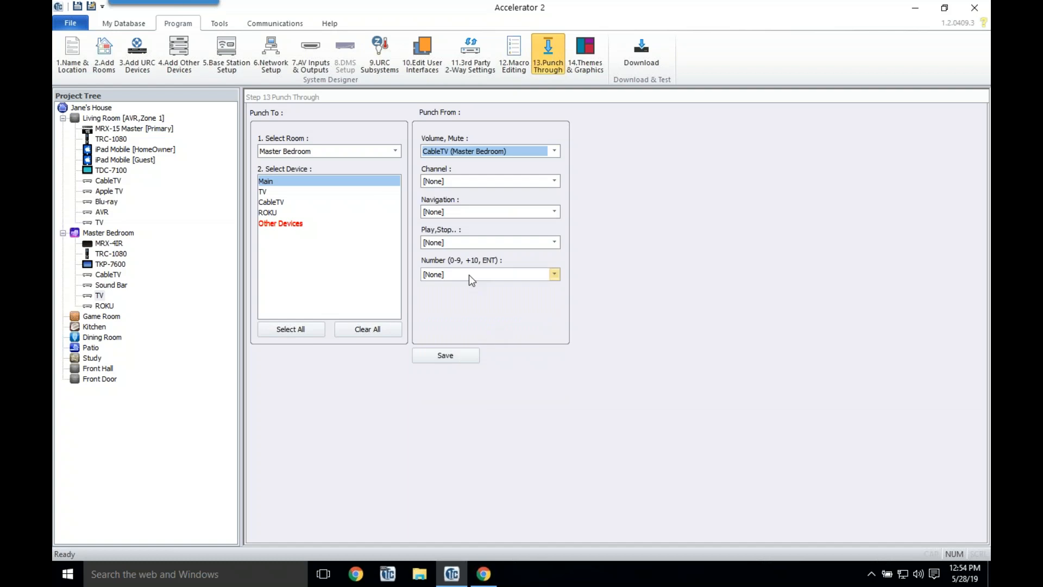
click(454, 357)
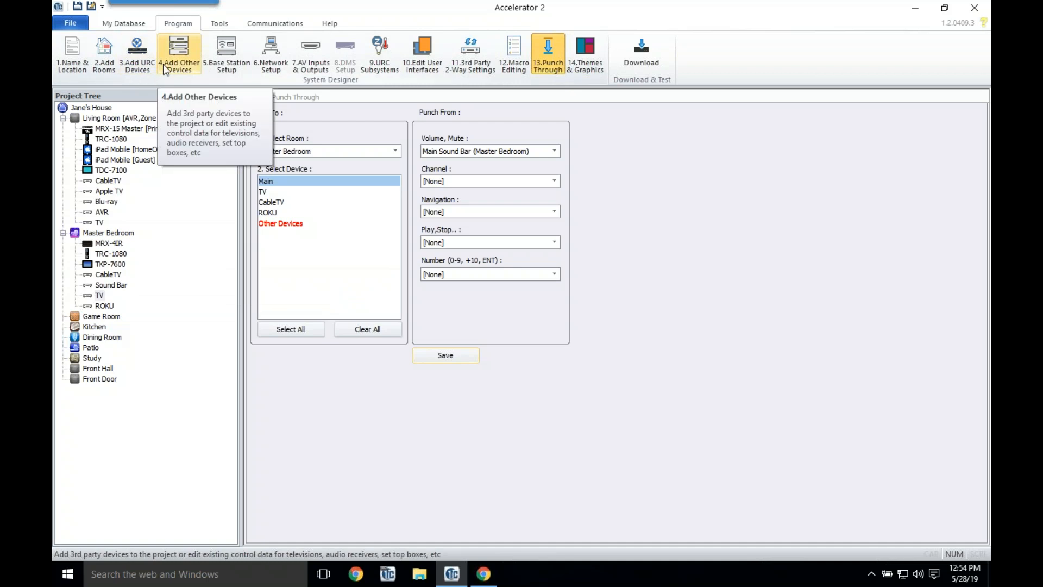
click(142, 64)
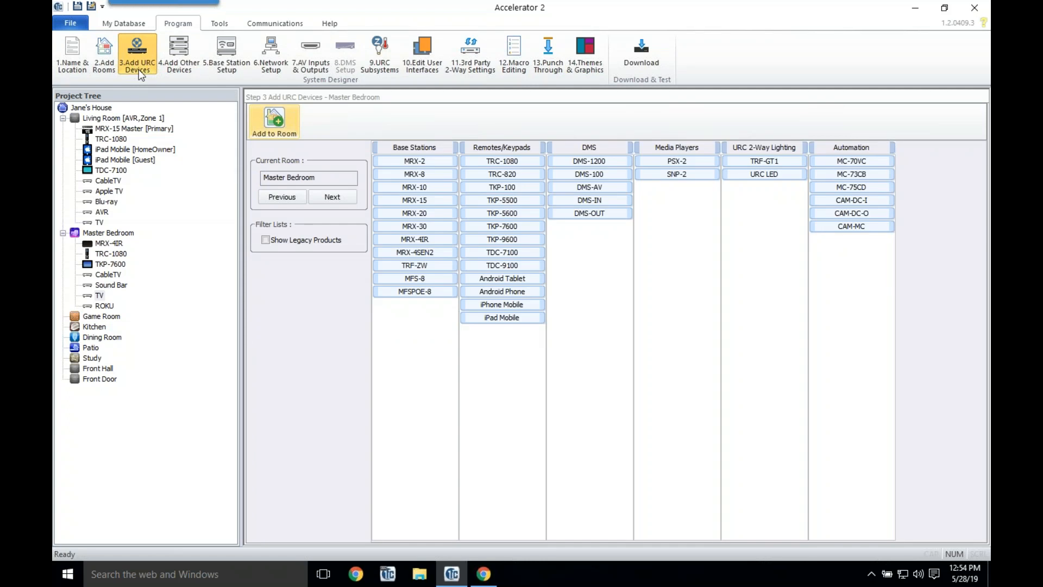
Step: Add an MRX-2 base station and a TRC-820 remote to the Game Room
double_click(438, 162)
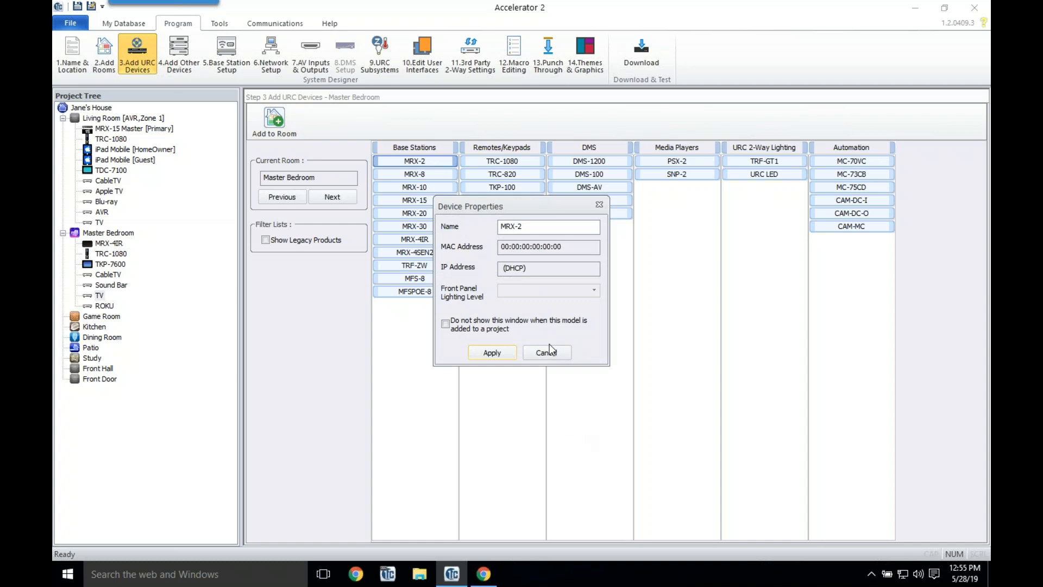
click(547, 352)
click(332, 197)
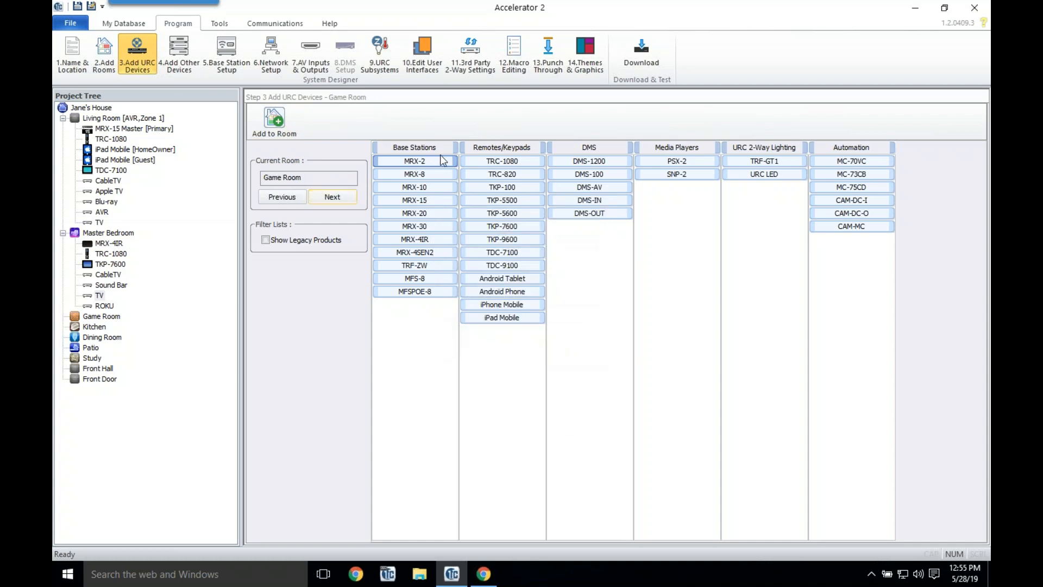
double_click(435, 158)
click(489, 358)
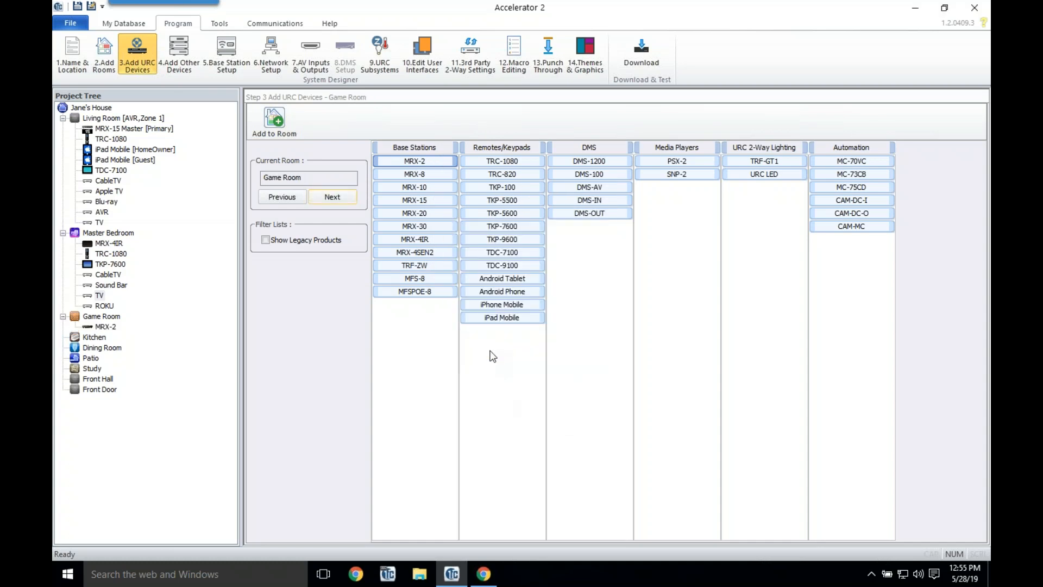
double_click(513, 174)
click(517, 340)
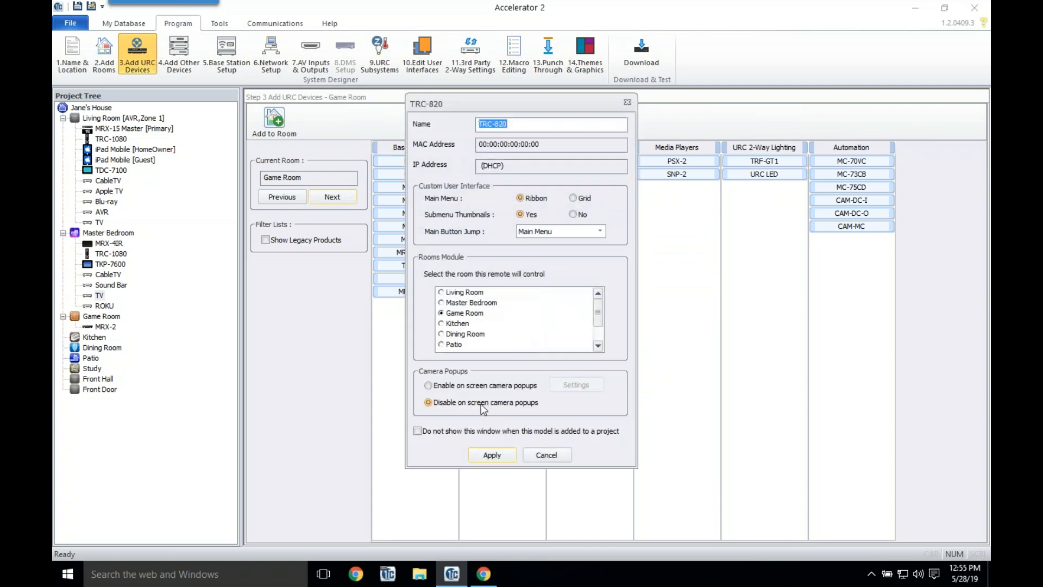
click(476, 456)
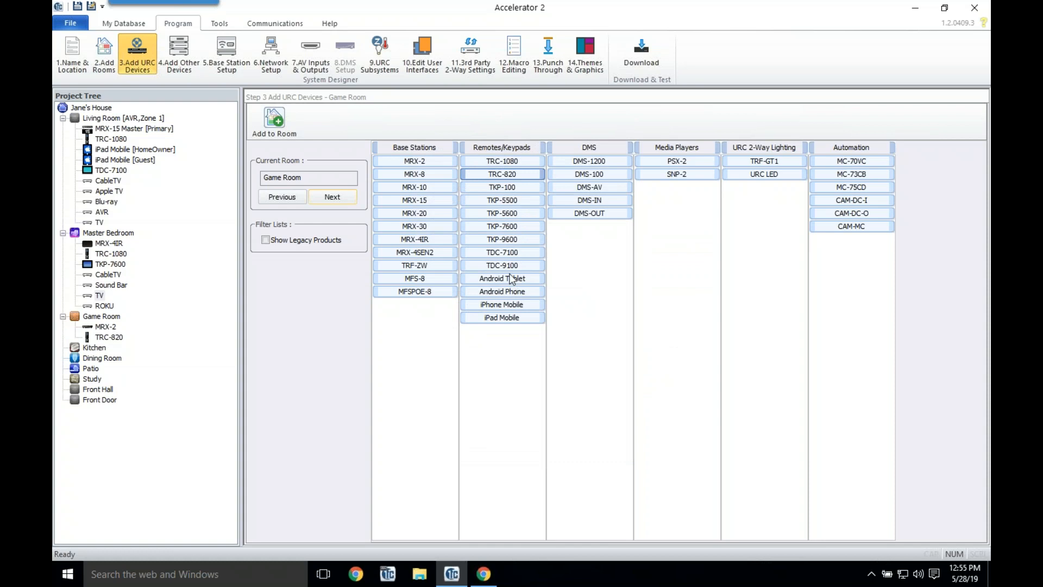
click(332, 197)
click(297, 197)
Step: Add an AT&T U-VERSE cable box to the Game Room and start renaming it CableTV
click(181, 53)
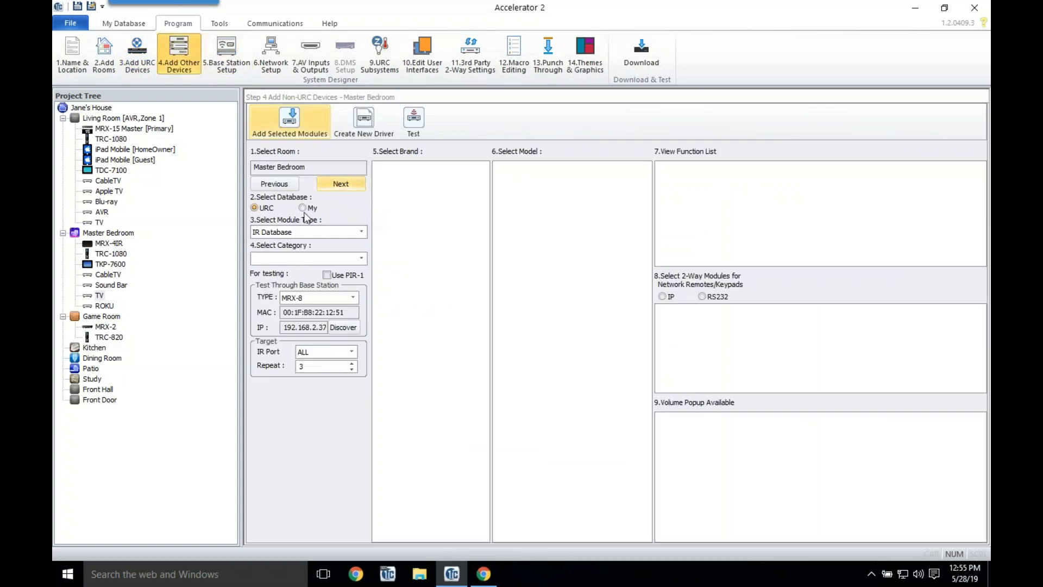
click(341, 183)
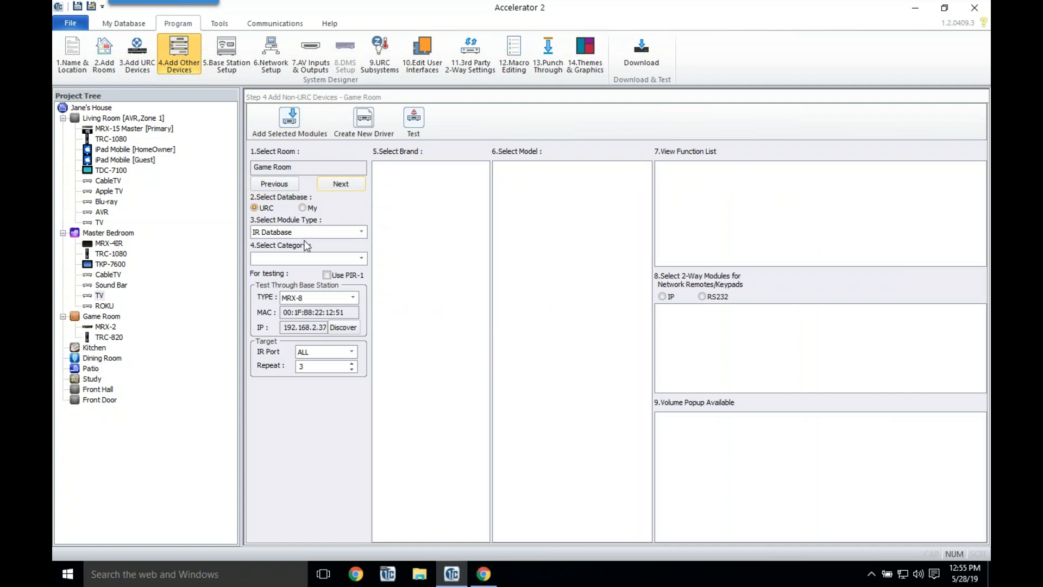
click(108, 275)
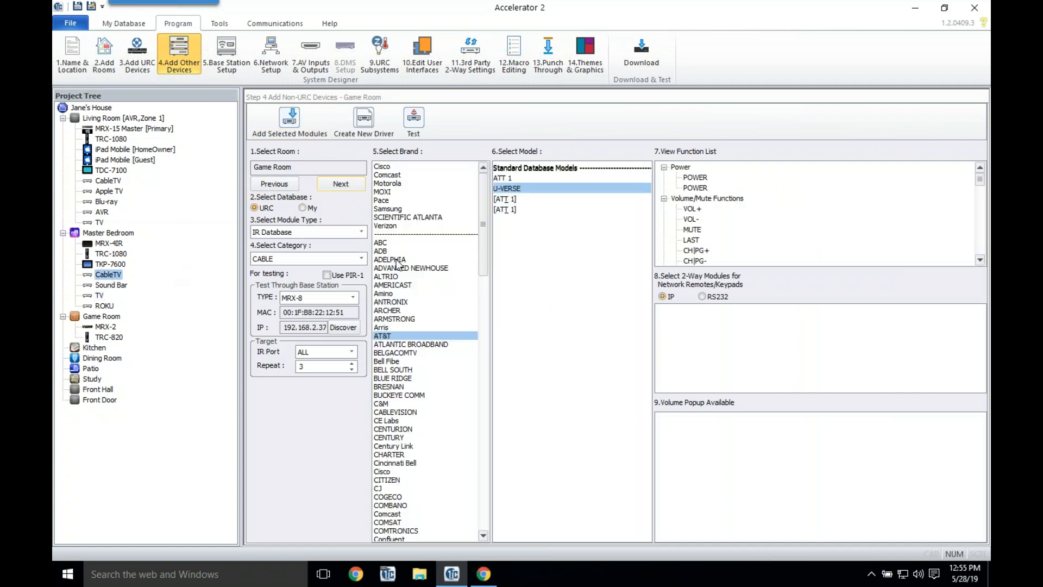
click(508, 189)
click(290, 122)
right_click(111, 348)
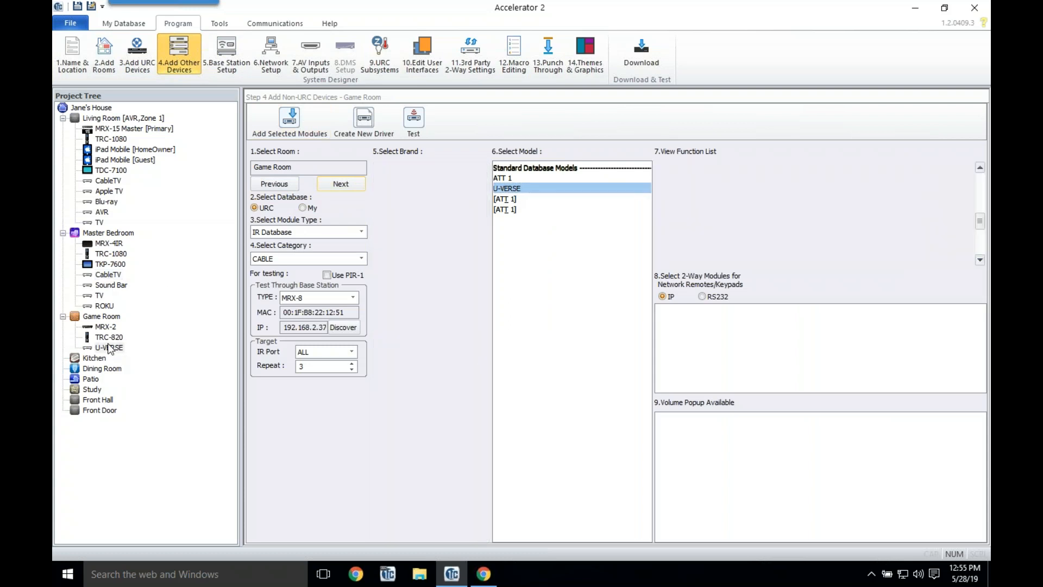
click(132, 359)
text(Cable)
Step: Name the cable box CableTV and add a Microsoft Xbox1 from the IR database's AUX category
key(Return)
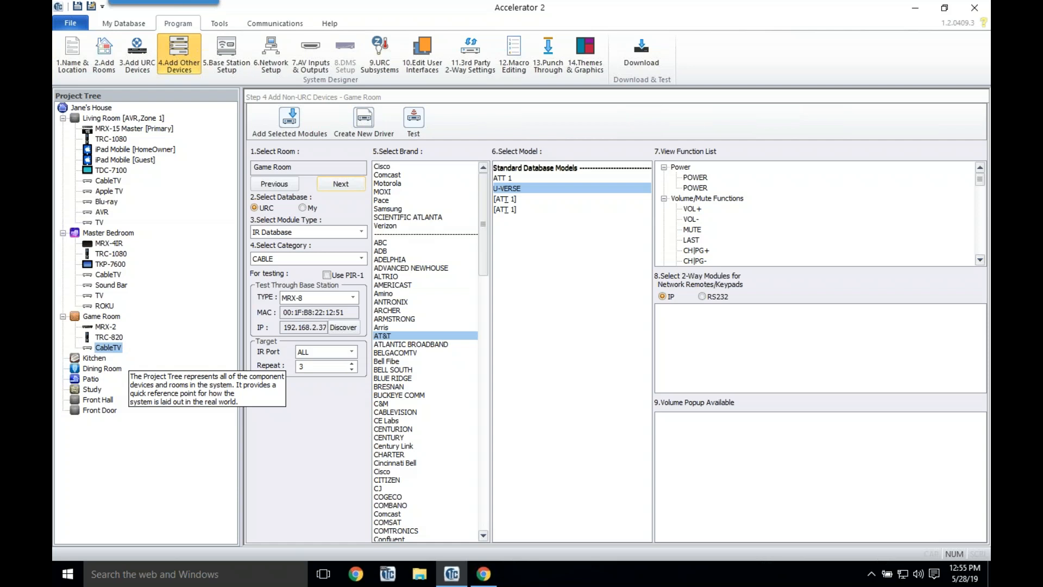
click(318, 234)
click(292, 253)
click(291, 253)
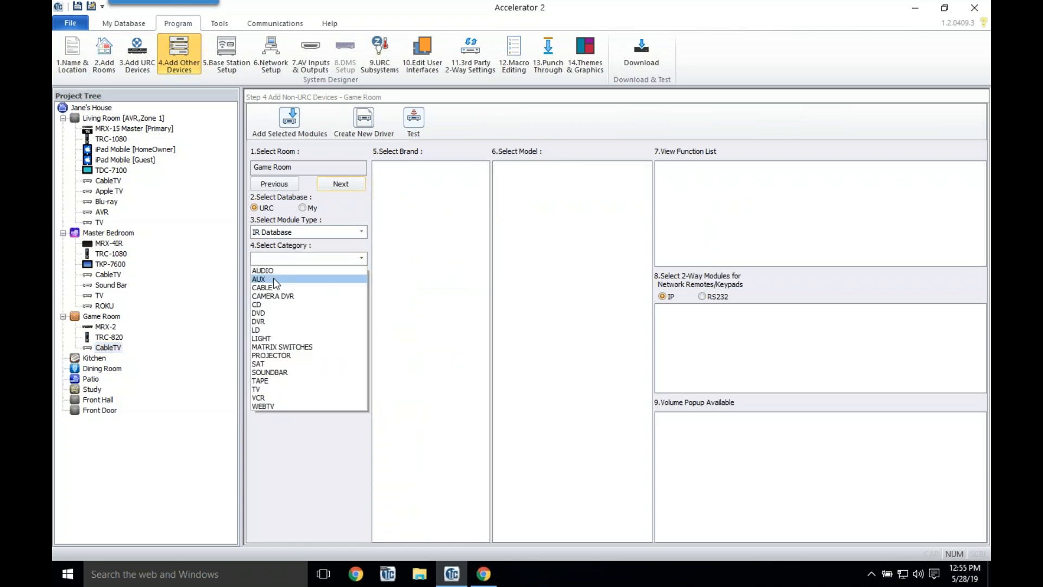
click(272, 279)
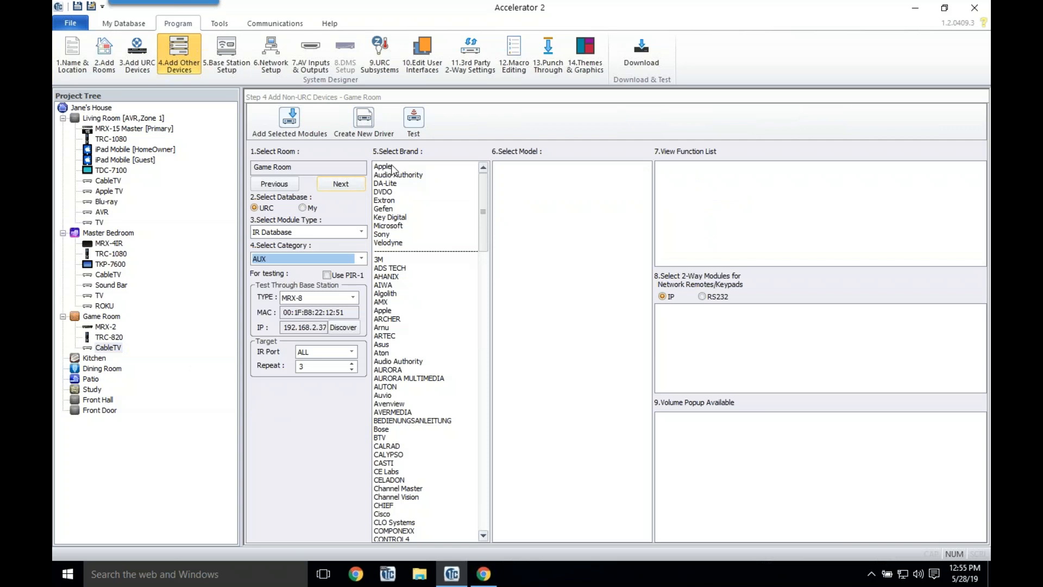
click(395, 227)
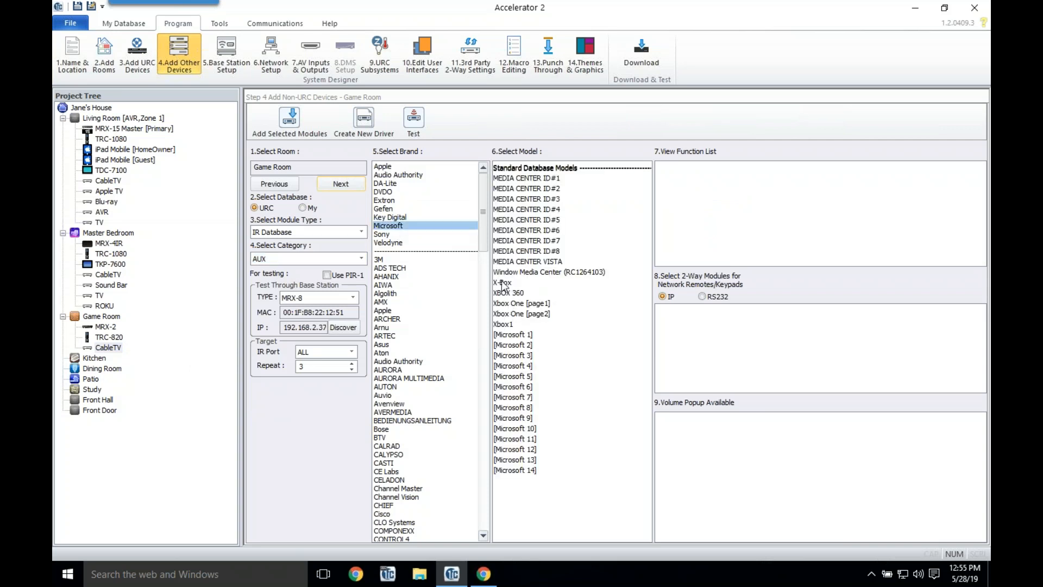
double_click(504, 324)
click(87, 358)
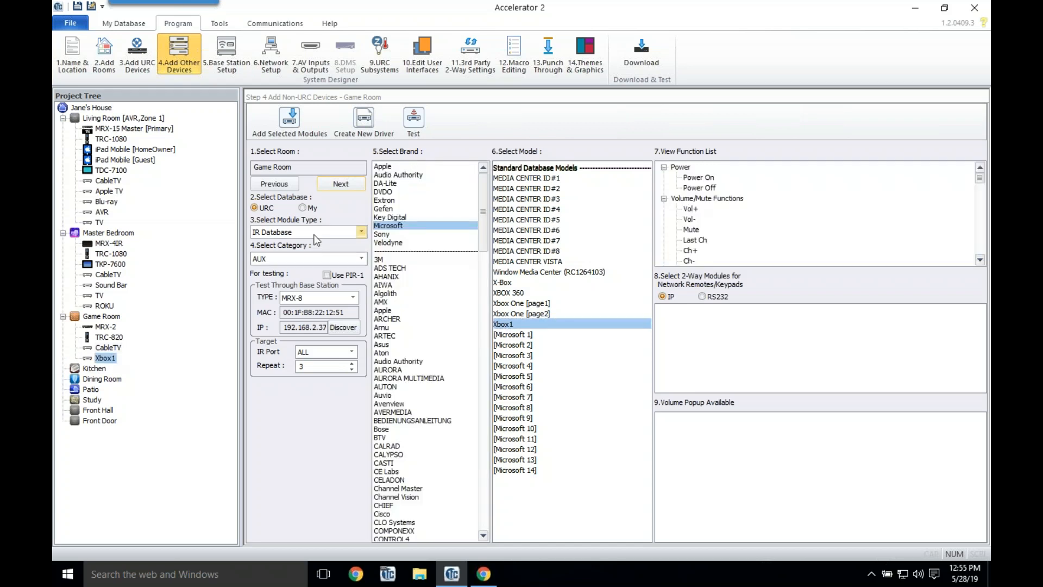
Step: Switch the module type to the IP database of devices
click(314, 233)
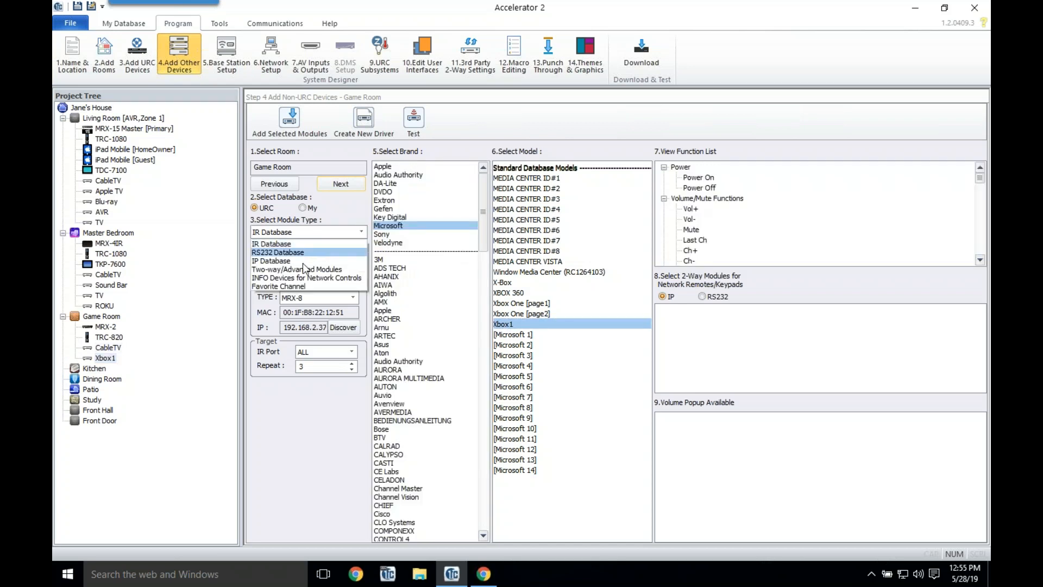
click(307, 253)
click(308, 260)
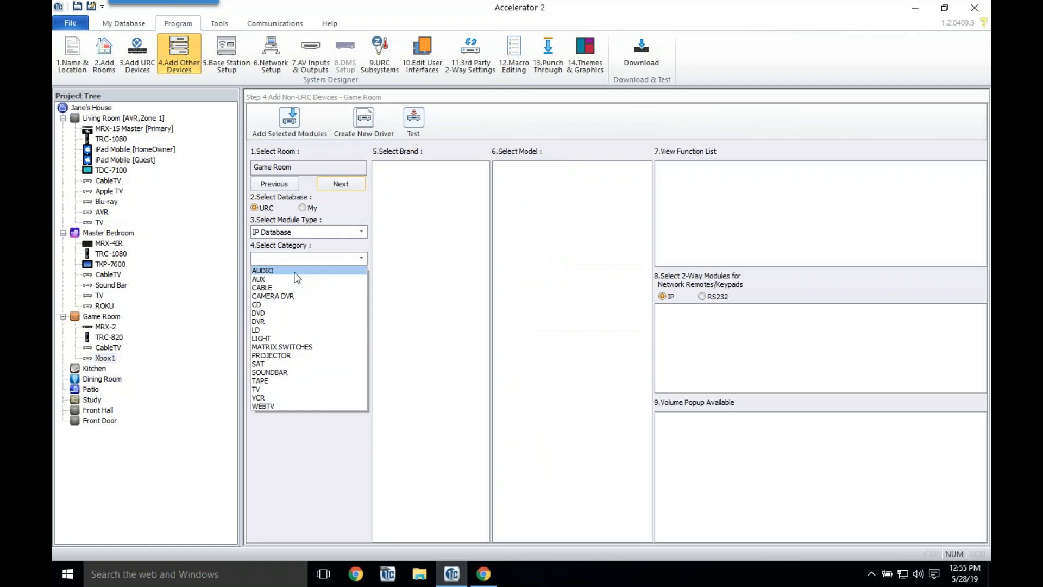
Step: Add a Denon AVR-X8500H from the IP database's AUDIO category and rename it AVR
click(297, 270)
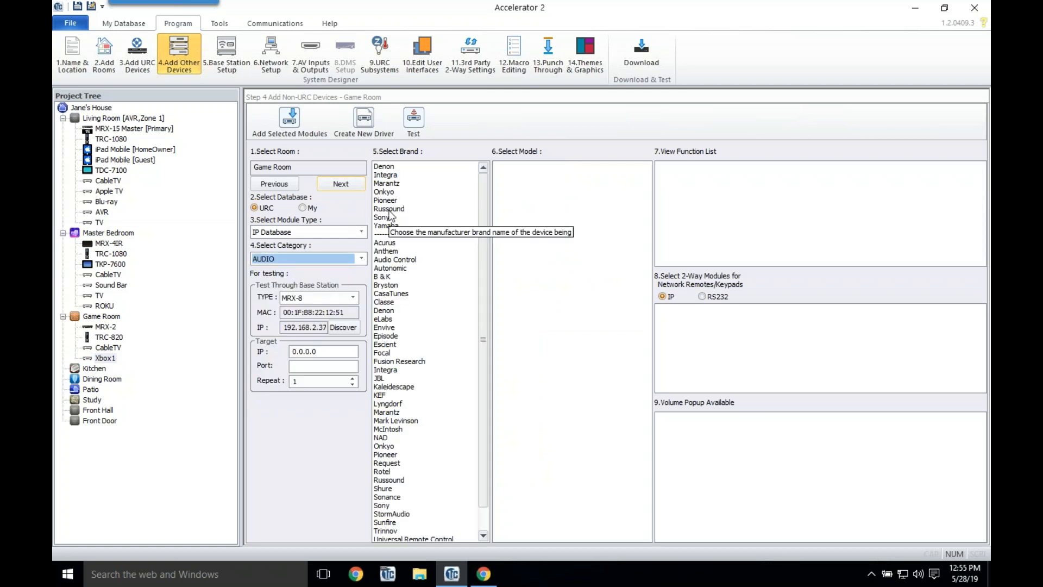
click(397, 167)
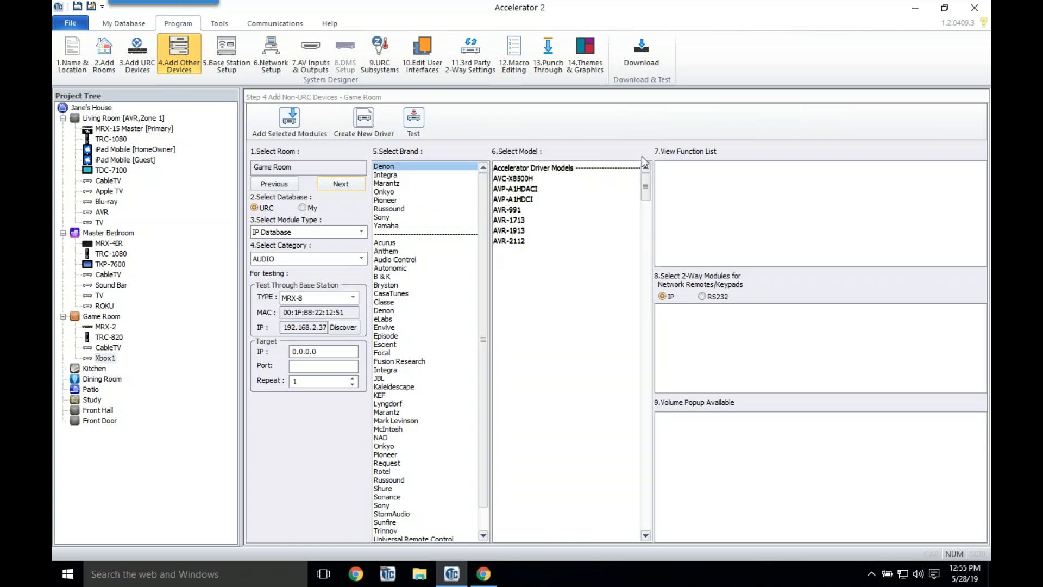
drag(644, 187, 646, 209)
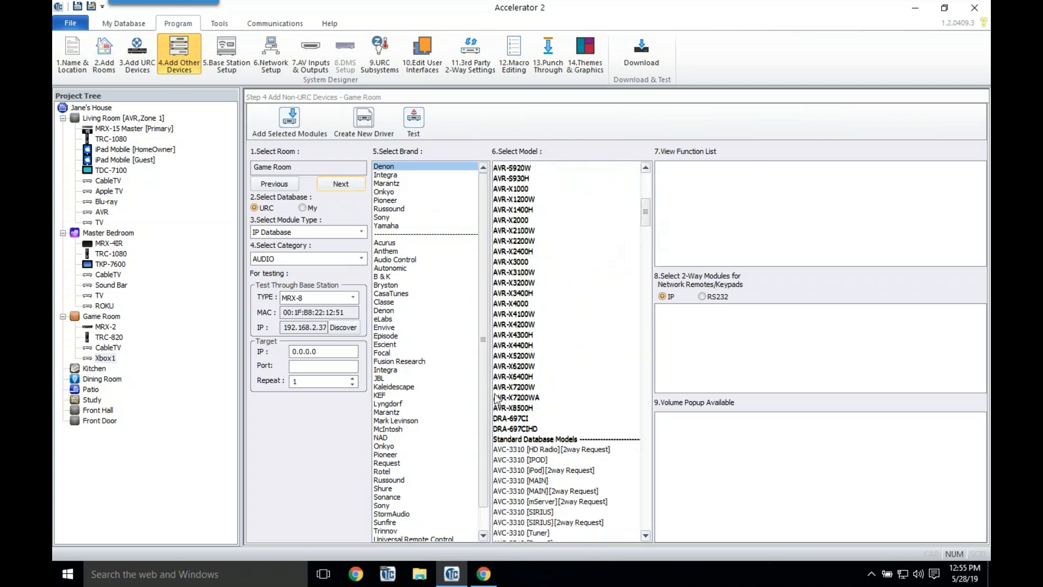
double_click(529, 408)
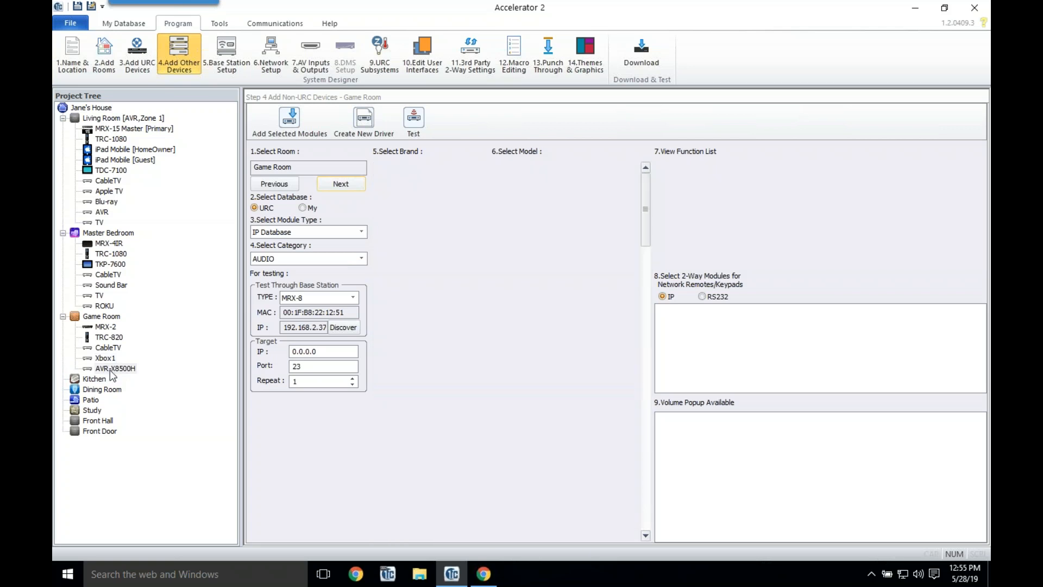
right_click(116, 370)
click(160, 382)
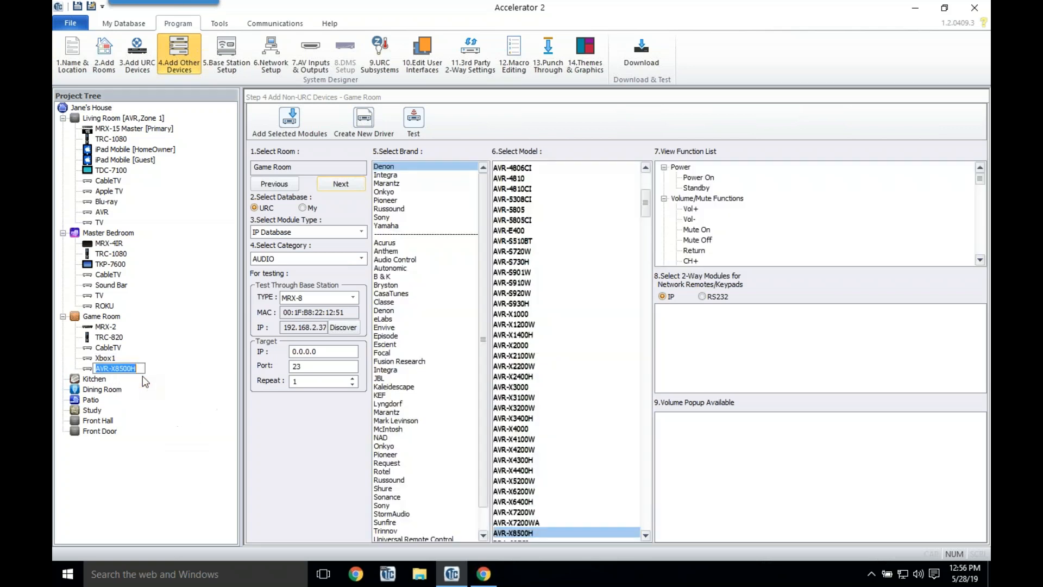
text(AVR)
key(Return)
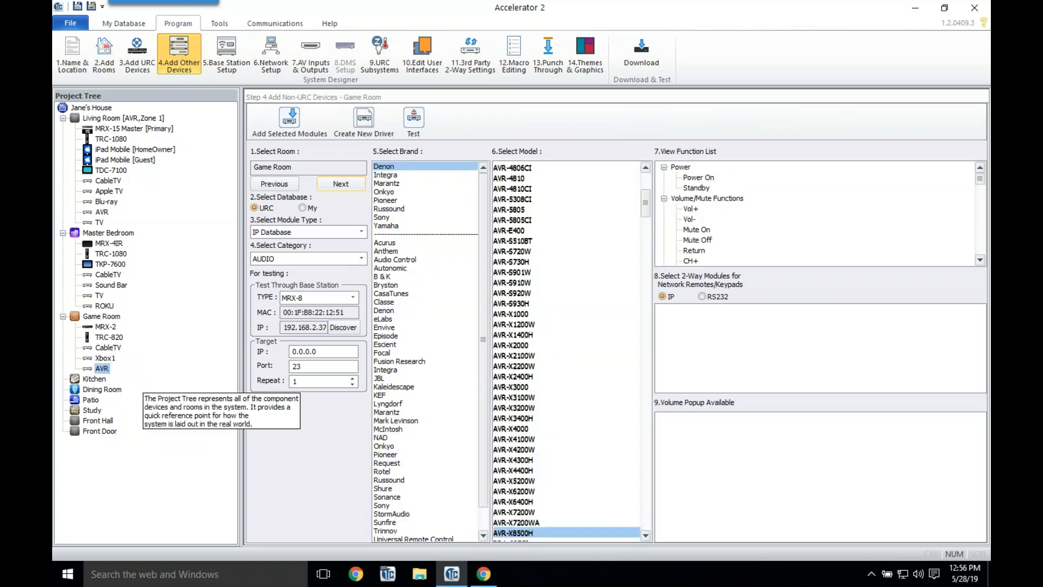
Step: Review the AVR's MPLAY, Network and Tuner function groups in Properties, then apply
right_click(102, 369)
click(138, 436)
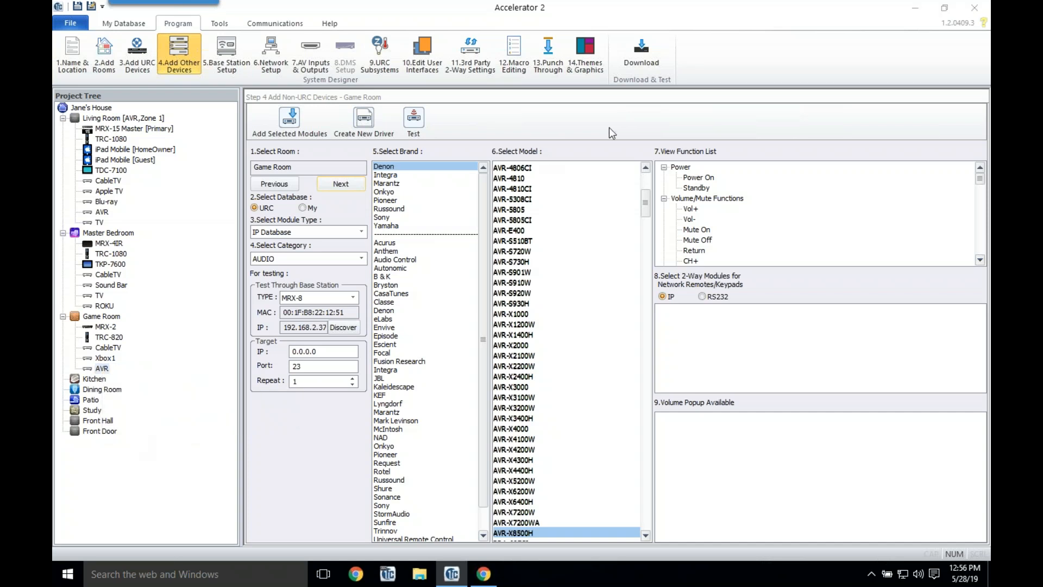
click(436, 170)
click(409, 190)
click(436, 170)
click(417, 197)
click(434, 169)
click(395, 207)
click(797, 185)
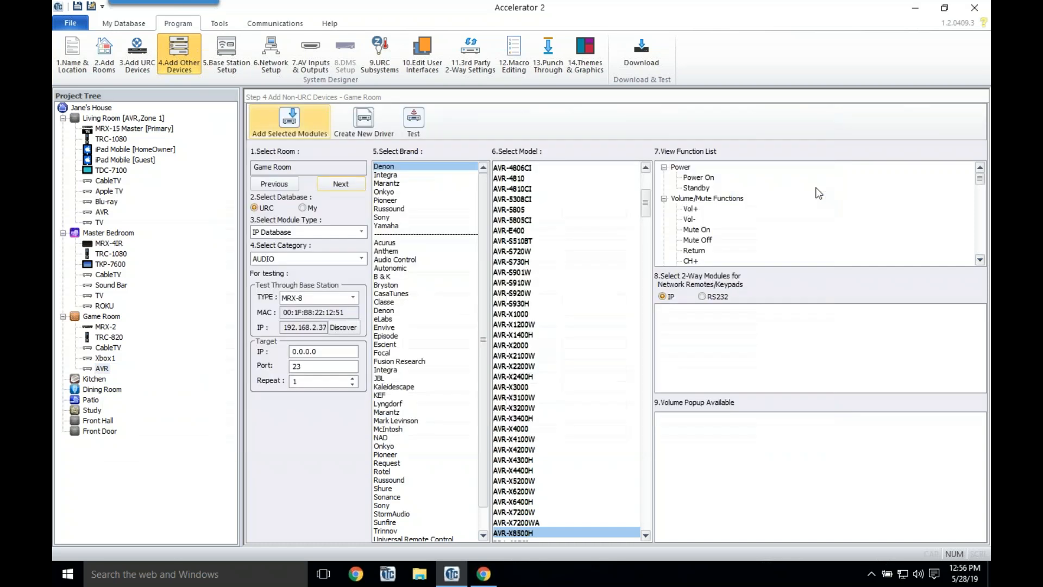
Step: Reopen the device category list for the next Game Room device
scroll(647, 204, down, 8)
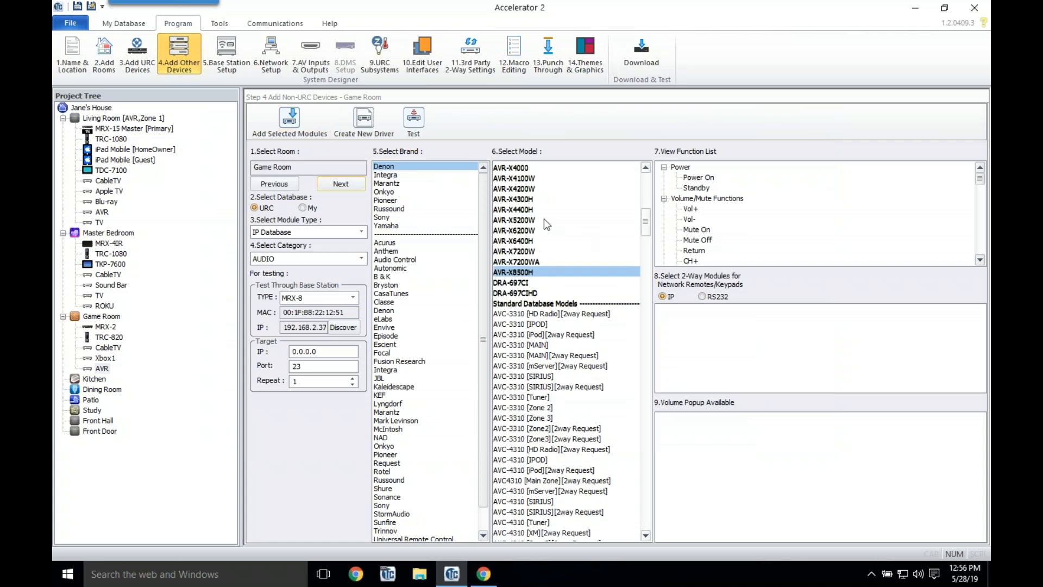
click(347, 259)
click(347, 260)
click(347, 260)
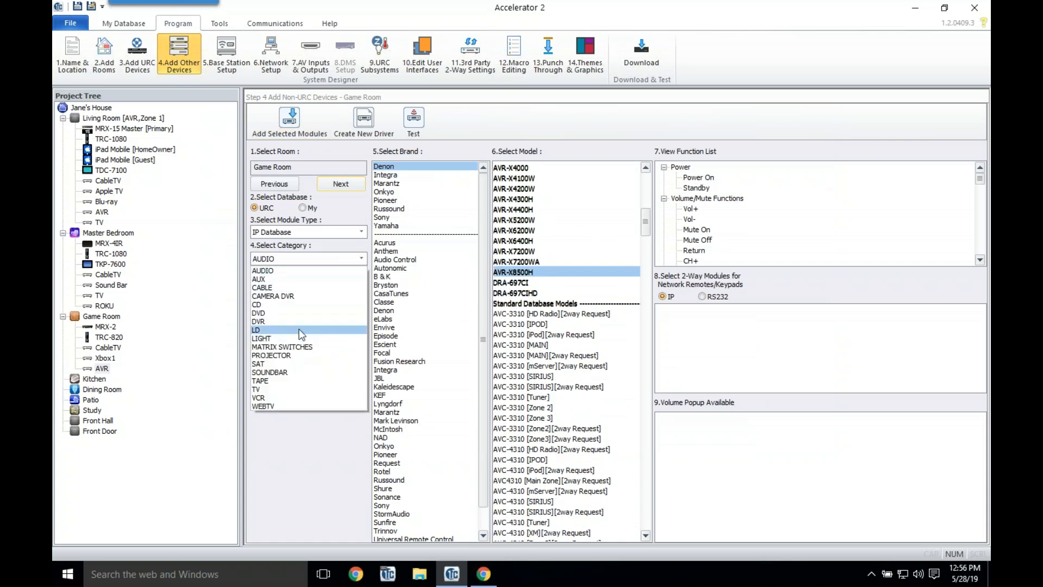
Step: Add a Sony XBR-65X900E from the TV category to the Game Room, named TV
click(276, 387)
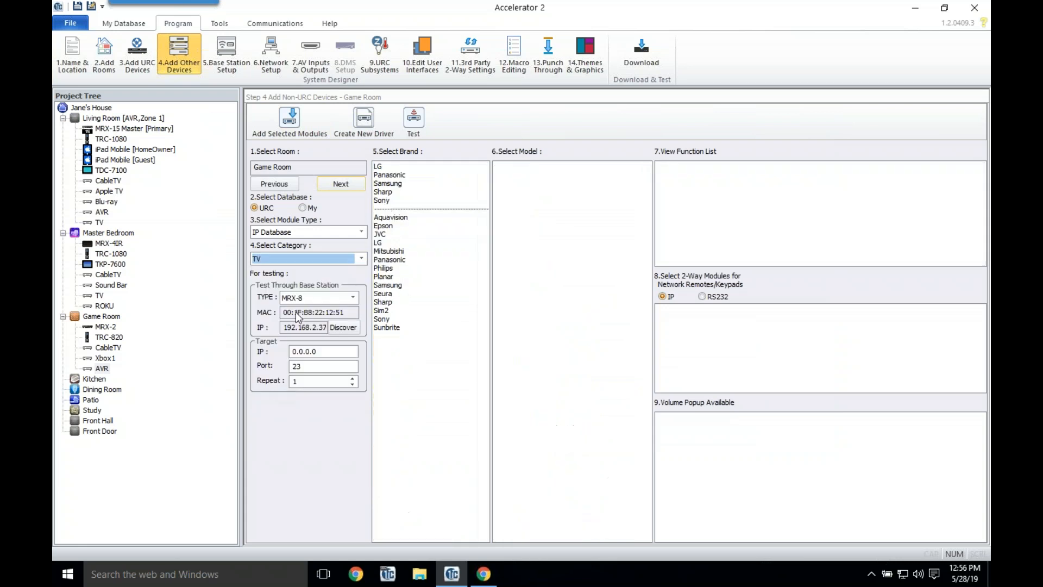
click(395, 200)
drag(644, 217, 647, 312)
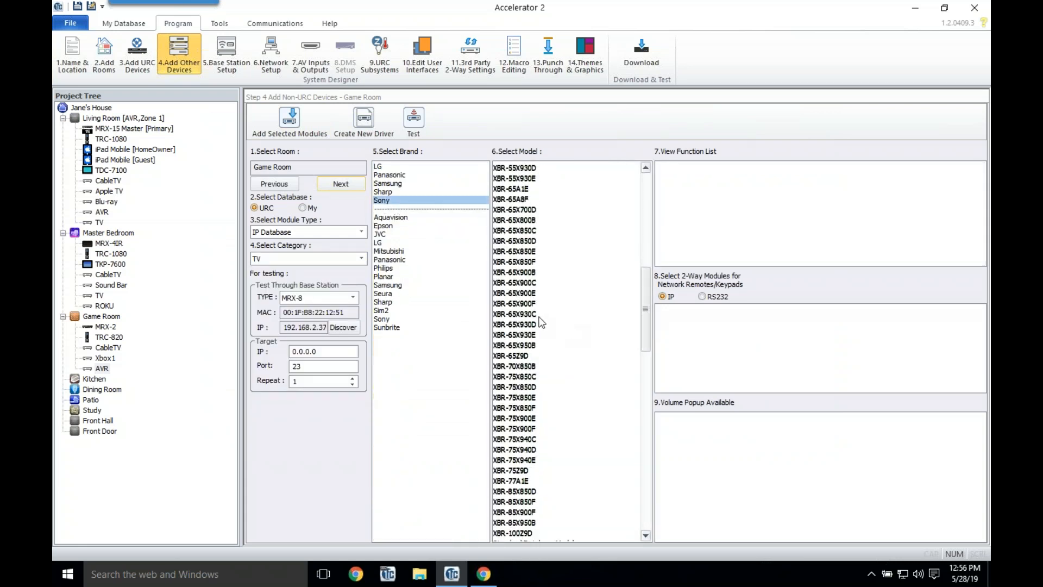
click(530, 293)
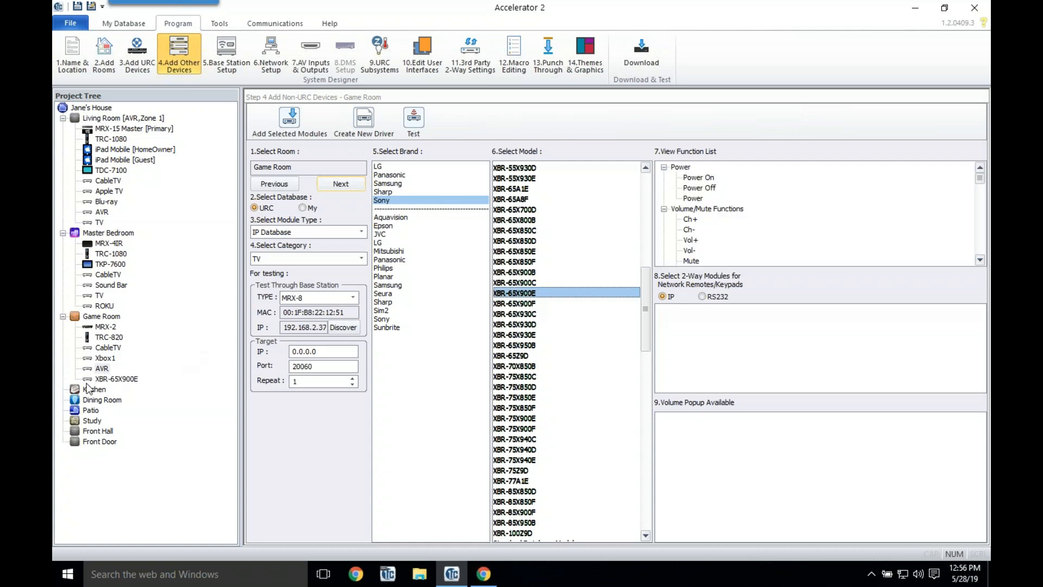
right_click(98, 377)
click(142, 382)
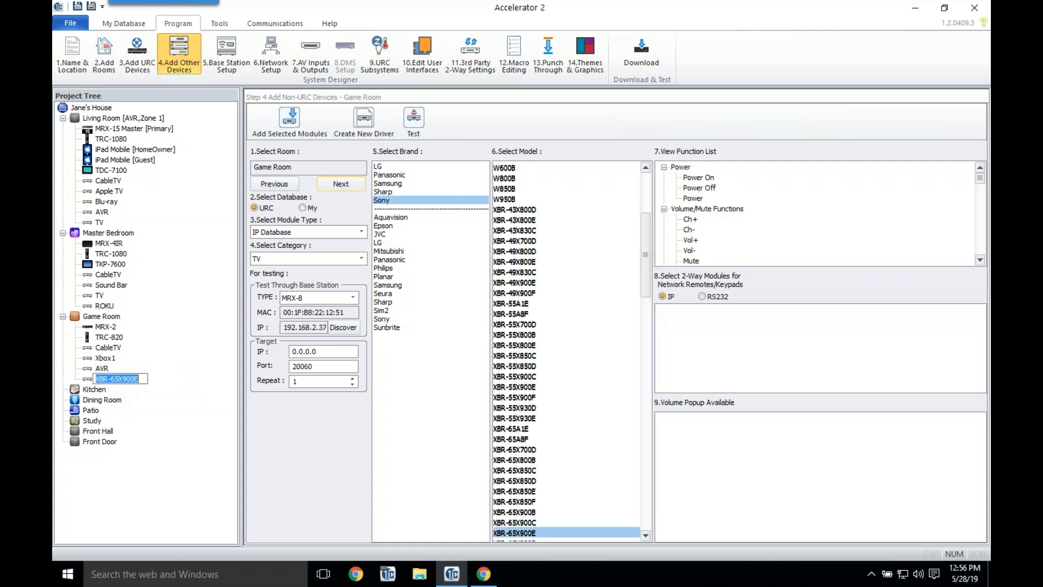
text(TV)
key(Return)
Step: Review the TV's Media and Output function groups, apply, then check Game Room CableTV's base-station port
right_click(98, 380)
click(149, 448)
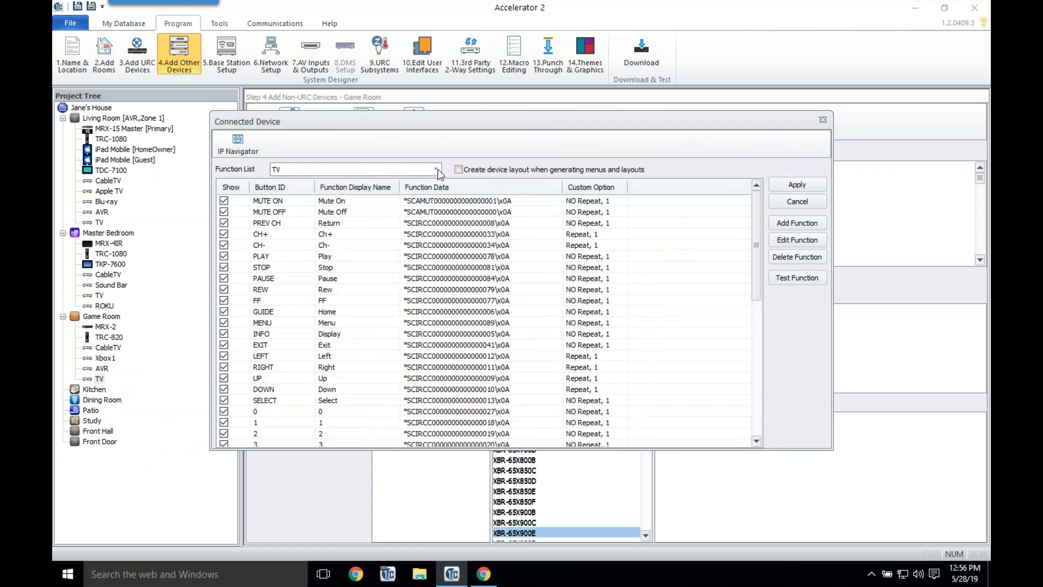
click(436, 169)
click(415, 188)
click(436, 169)
click(416, 189)
click(424, 169)
click(390, 196)
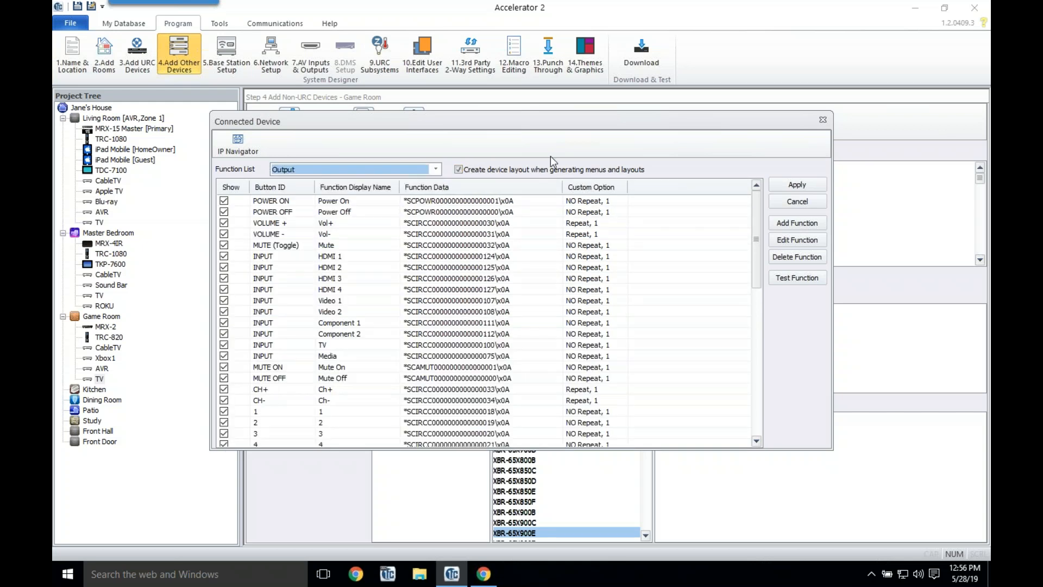
click(796, 185)
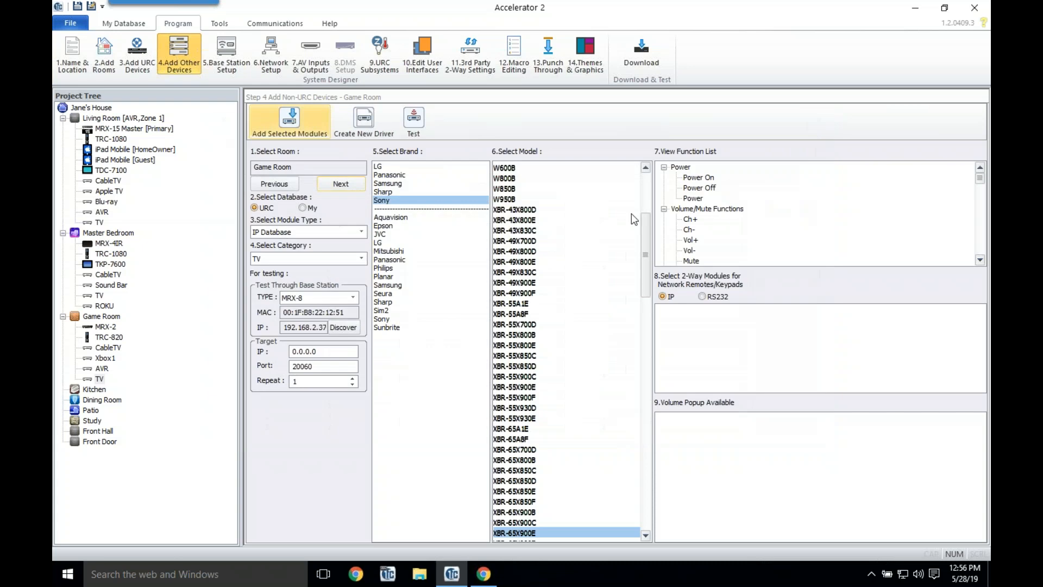
click(225, 71)
click(524, 246)
Step: Assign IR-1 to the Game Room CableTV and IR-2 to the Xbox1
click(525, 266)
click(529, 256)
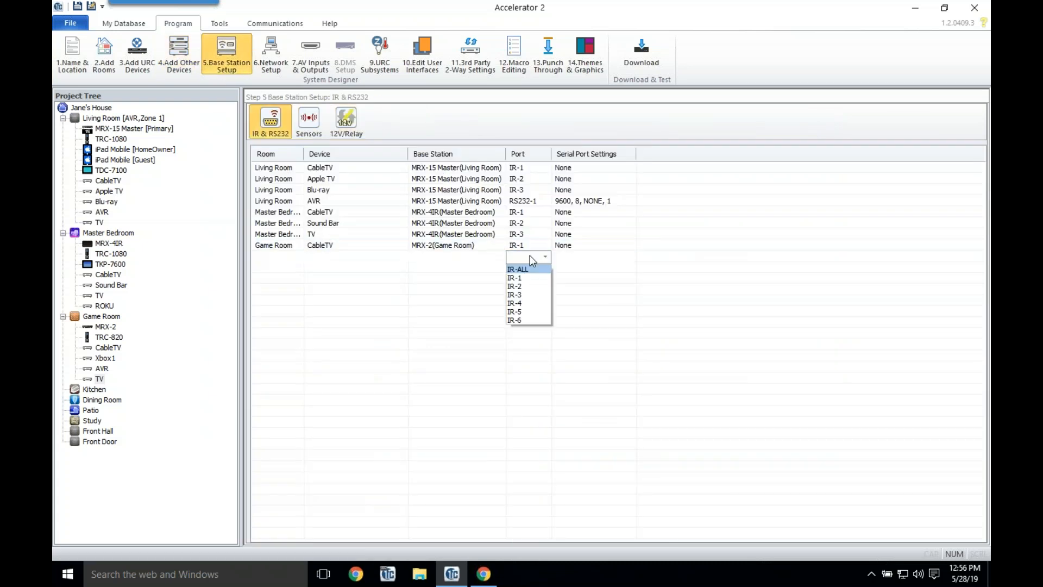
click(516, 275)
Step: Give the non-URC Game Room TV IP 192.168.24.223 and the Game Room AVR 192.168.24.222
click(272, 60)
click(371, 120)
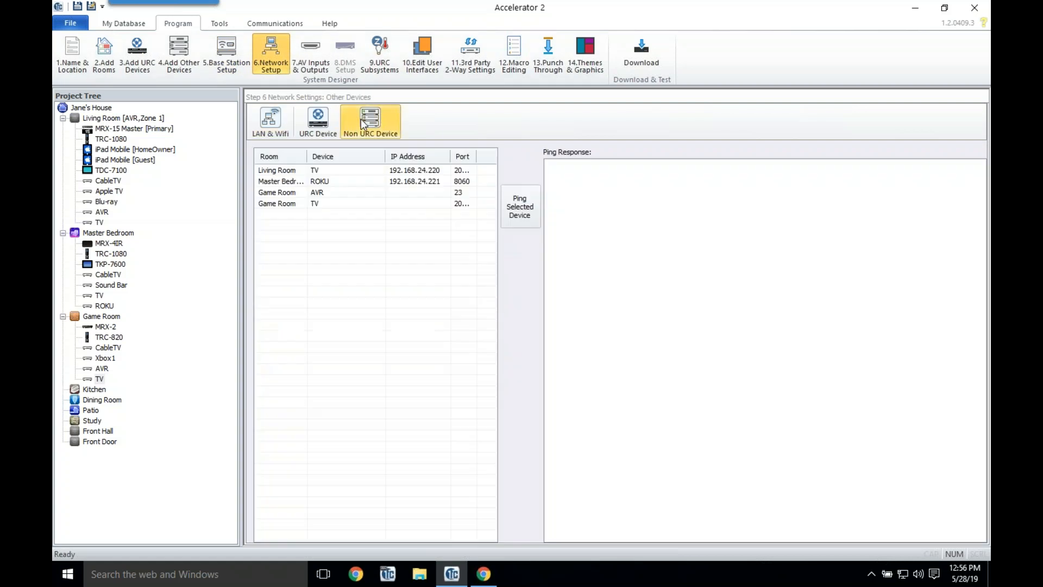
click(428, 203)
click(427, 203)
text(192.168.24.223)
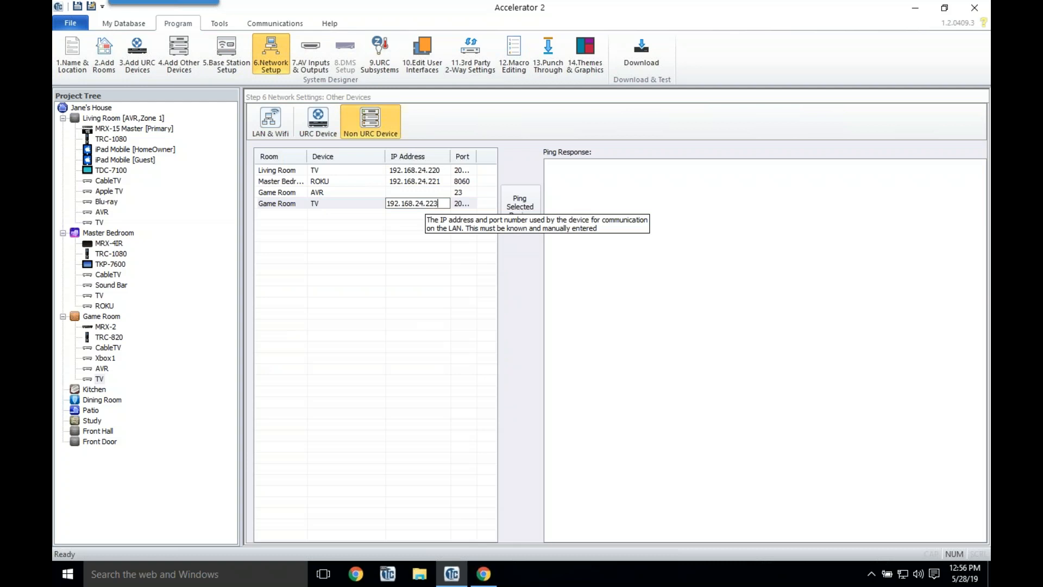
click(433, 190)
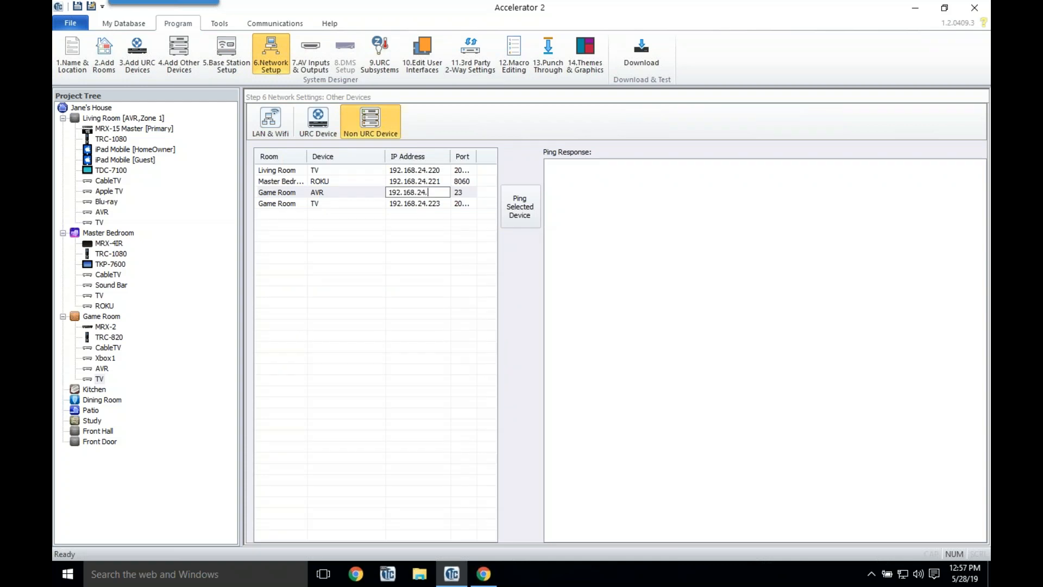
text(192.168.24.222)
key(Return)
click(312, 68)
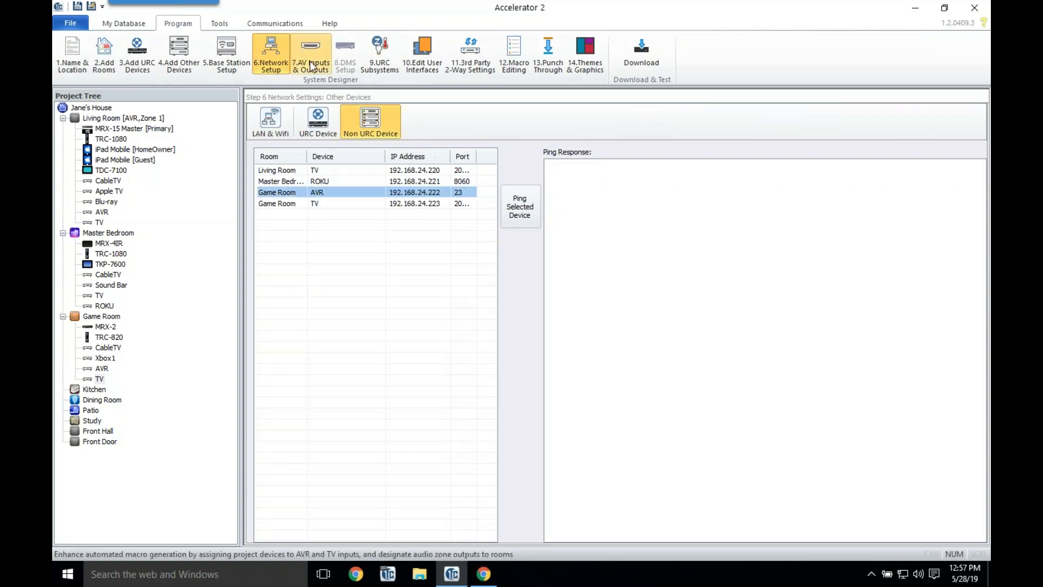
Step: Connect CableTV to the Game Room AVR's SAT/CBL input and Xbox1 to its Game input
click(331, 166)
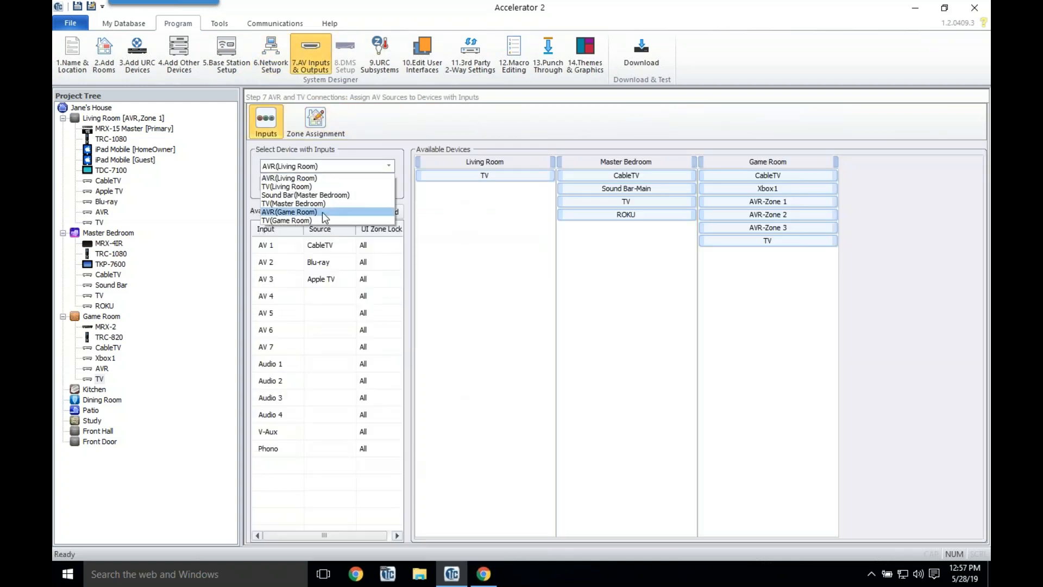
click(322, 212)
drag(745, 175, 328, 437)
click(495, 370)
drag(775, 181, 319, 419)
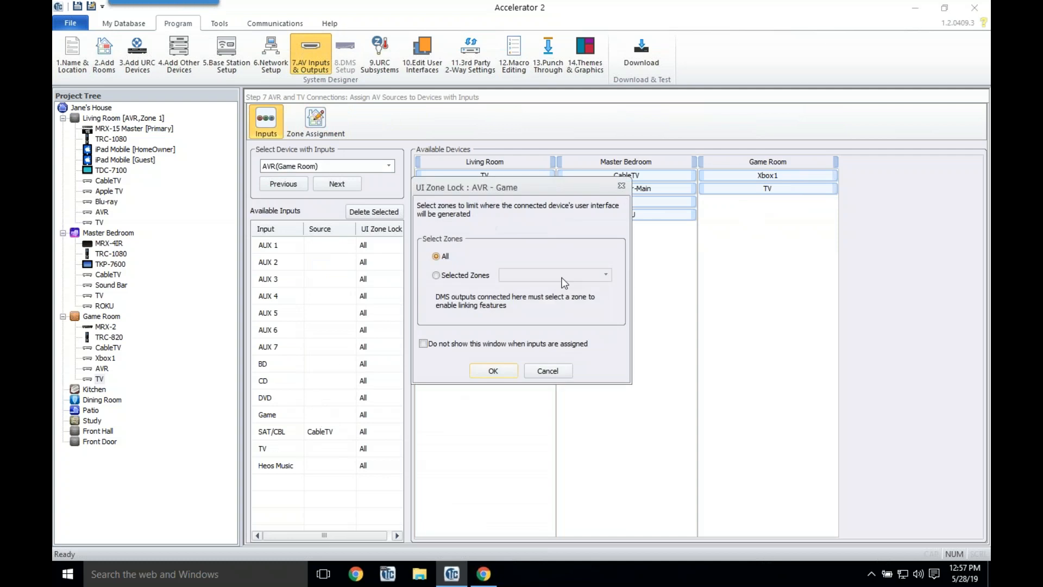
click(494, 370)
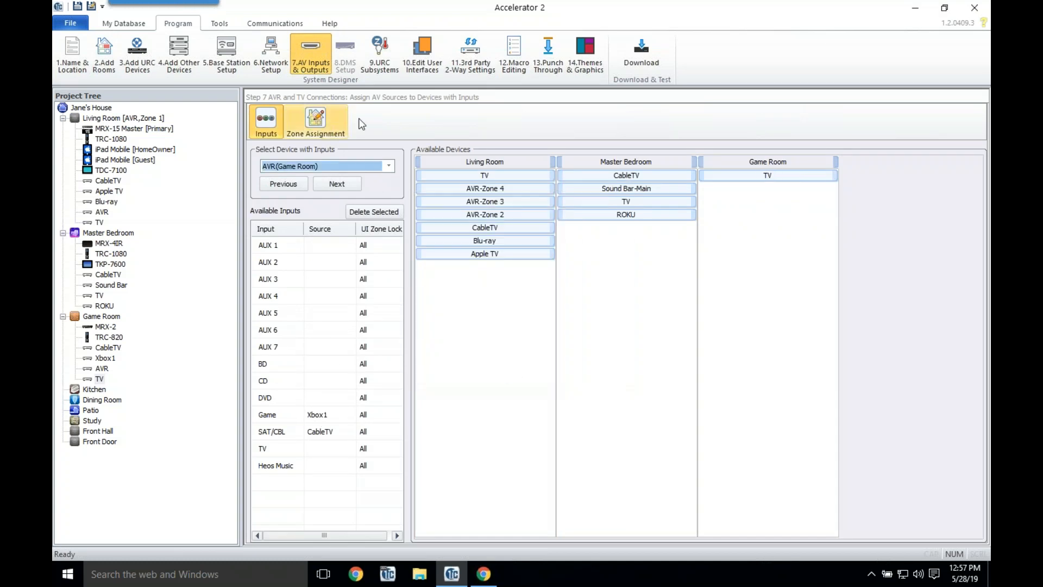
Step: Assign Master Bedroom to the sound bar's Main output and Game Room to the AVR's Zone 1
click(317, 128)
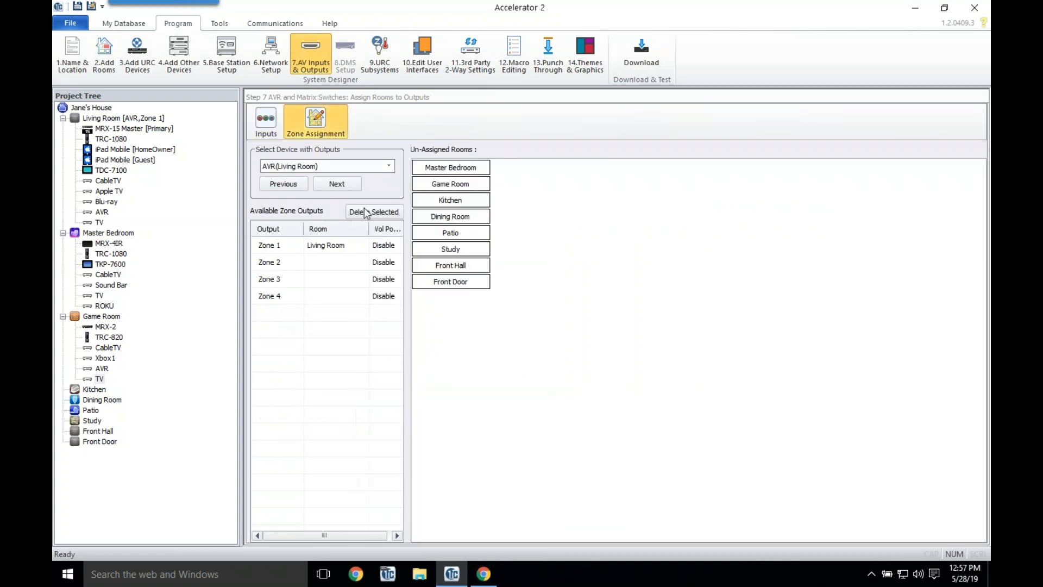
click(337, 184)
drag(457, 173, 334, 250)
click(349, 184)
drag(469, 187, 324, 251)
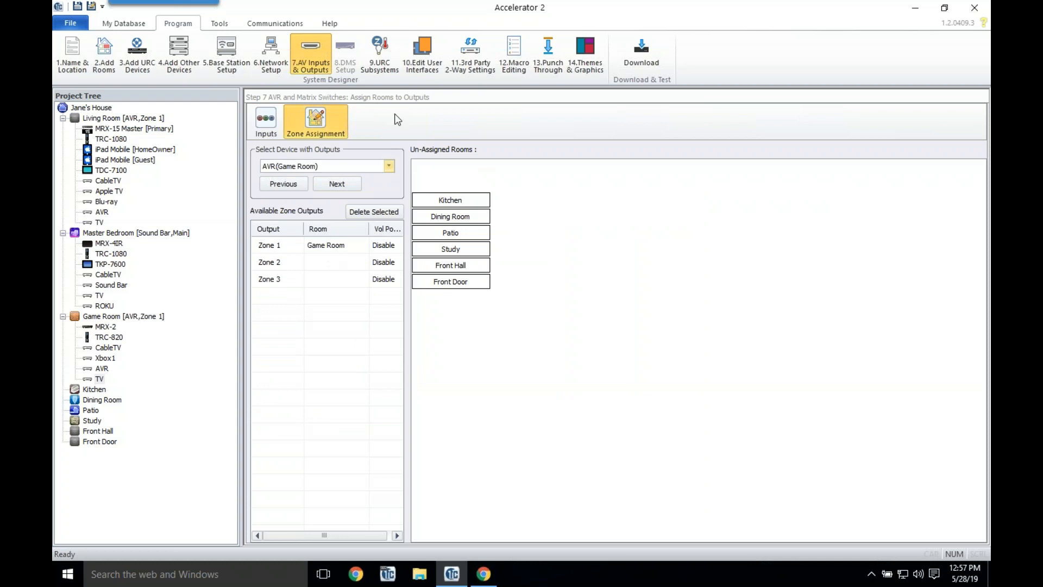
click(404, 57)
Step: Run Accelerate! to generate the user interface menus and devices
click(276, 328)
click(612, 228)
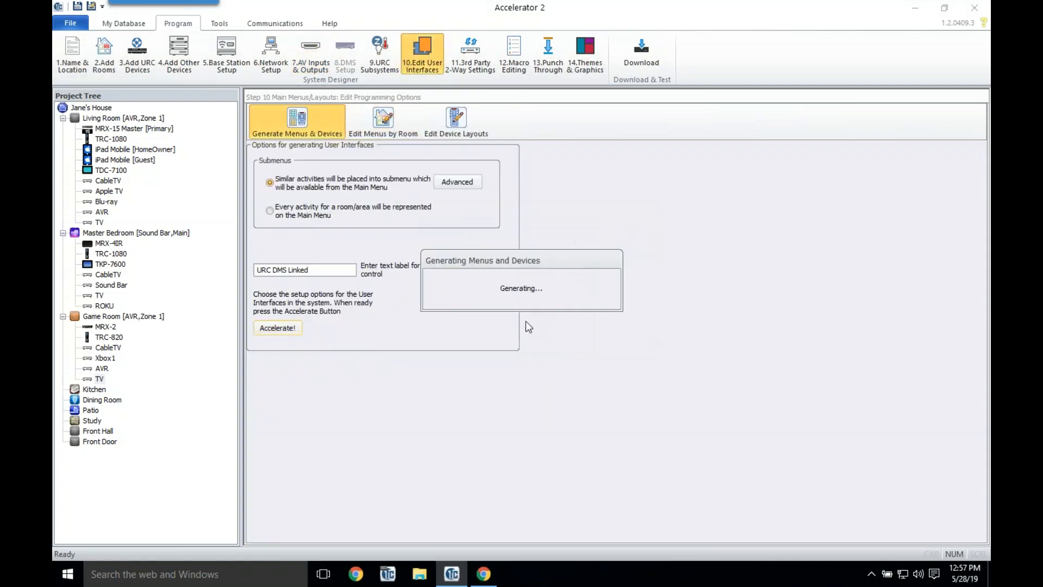
click(522, 318)
Step: Run Accelerate! in Macro Editing to generate the automatic macros
click(516, 58)
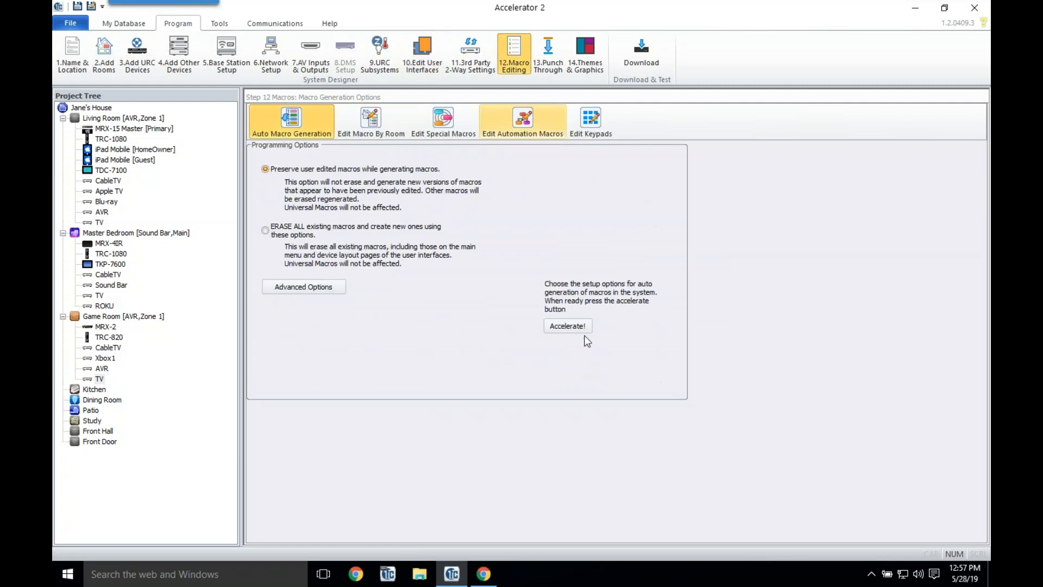
click(568, 326)
click(510, 314)
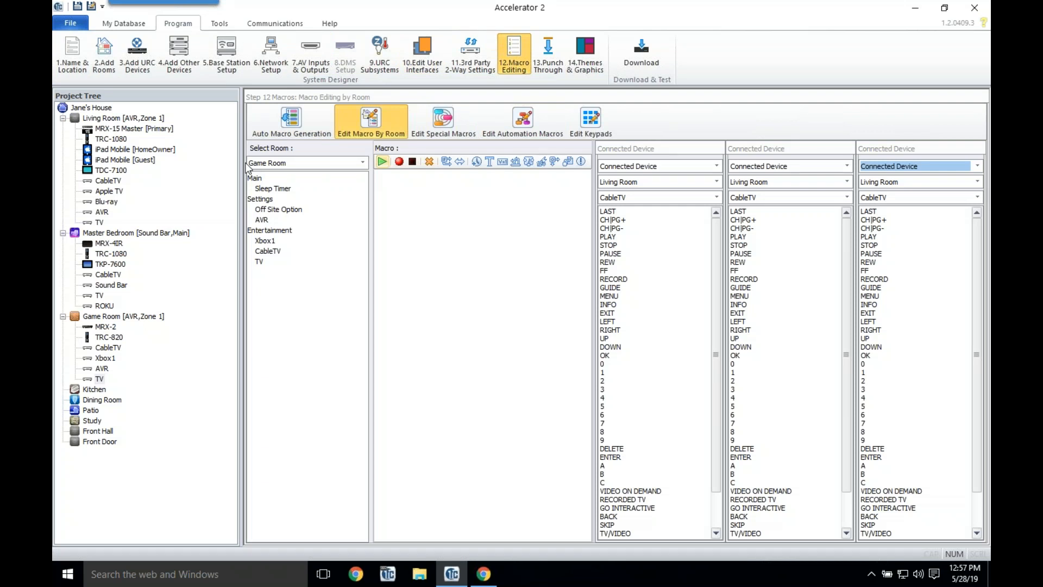
click(147, 65)
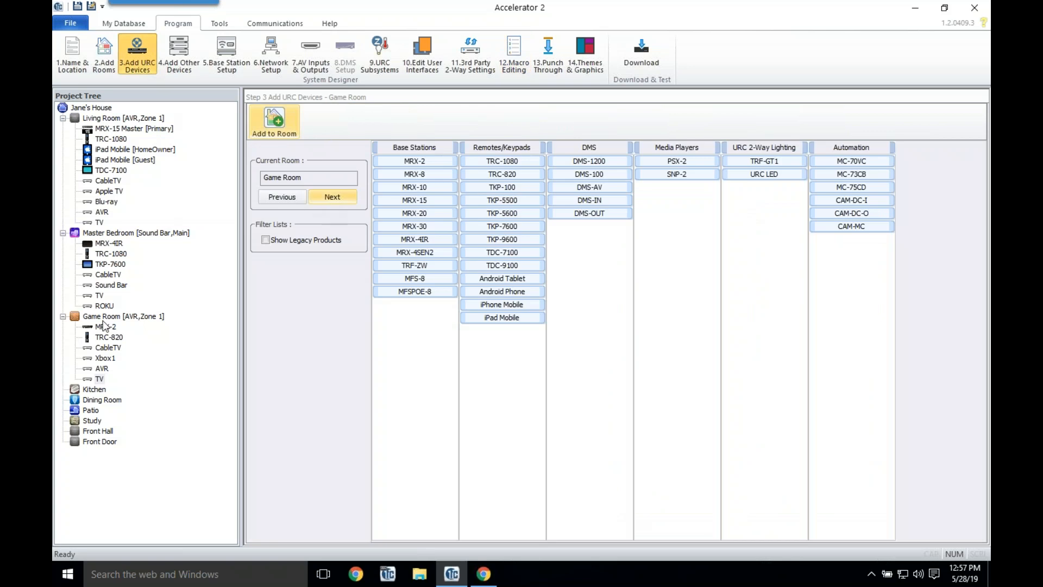
Step: Add a TKP-7600 keypad to the Kitchen
click(94, 389)
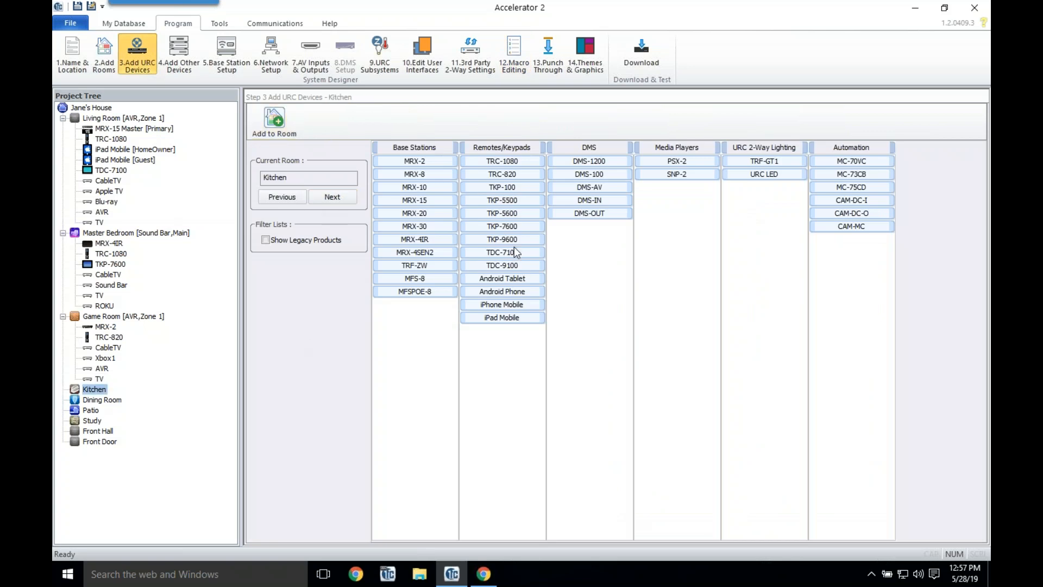
double_click(514, 227)
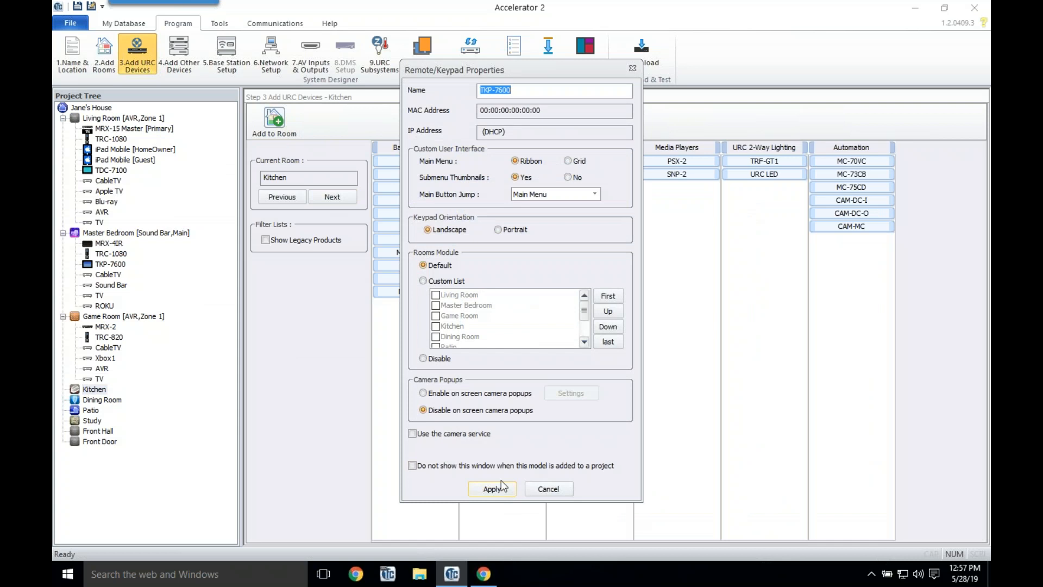
click(500, 485)
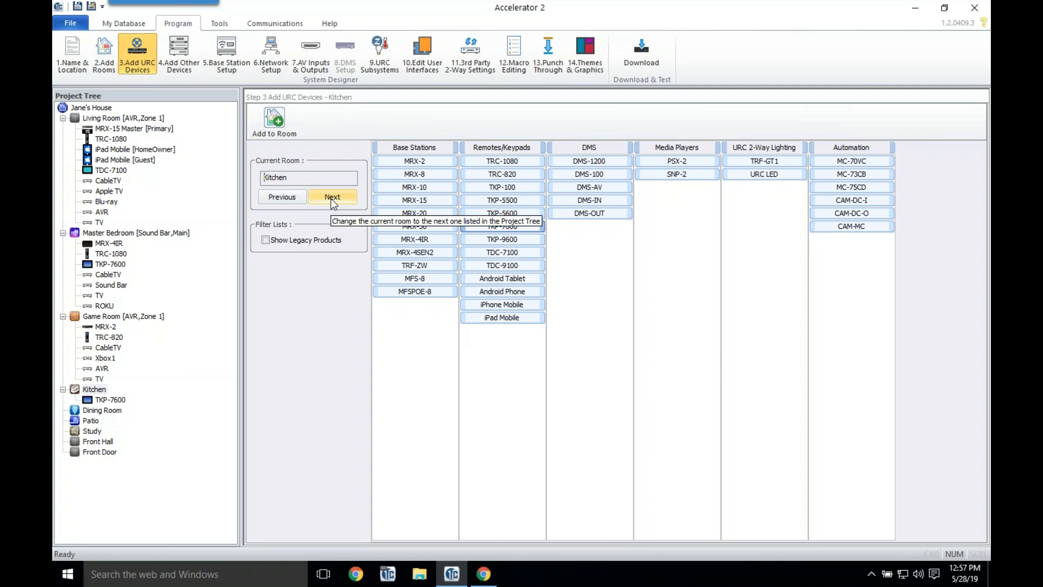
Step: Add a TKP-5600 keypad to the Front Hall, then reselect the Kitchen
click(100, 442)
double_click(521, 213)
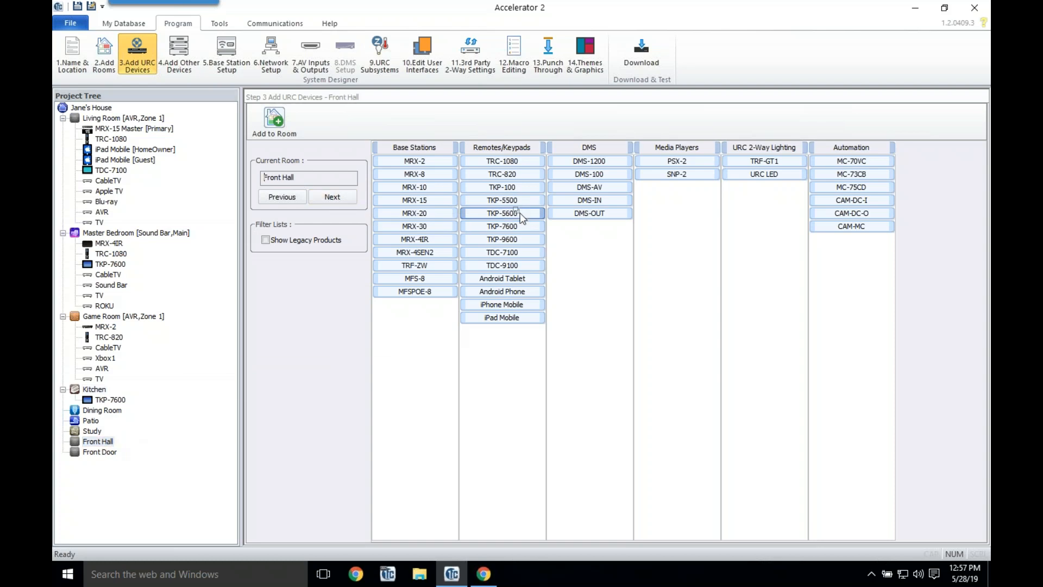
click(491, 489)
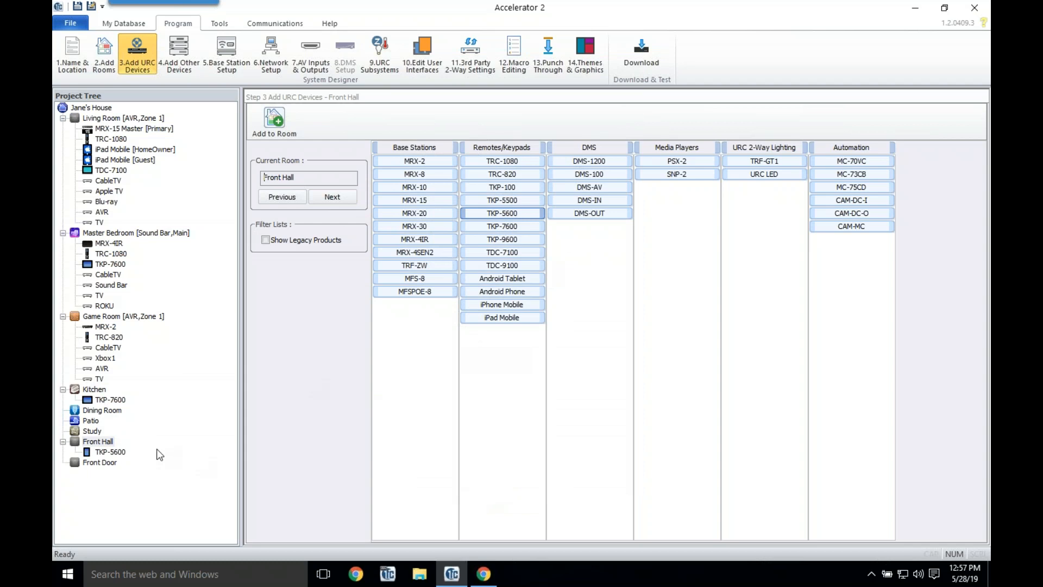
click(94, 391)
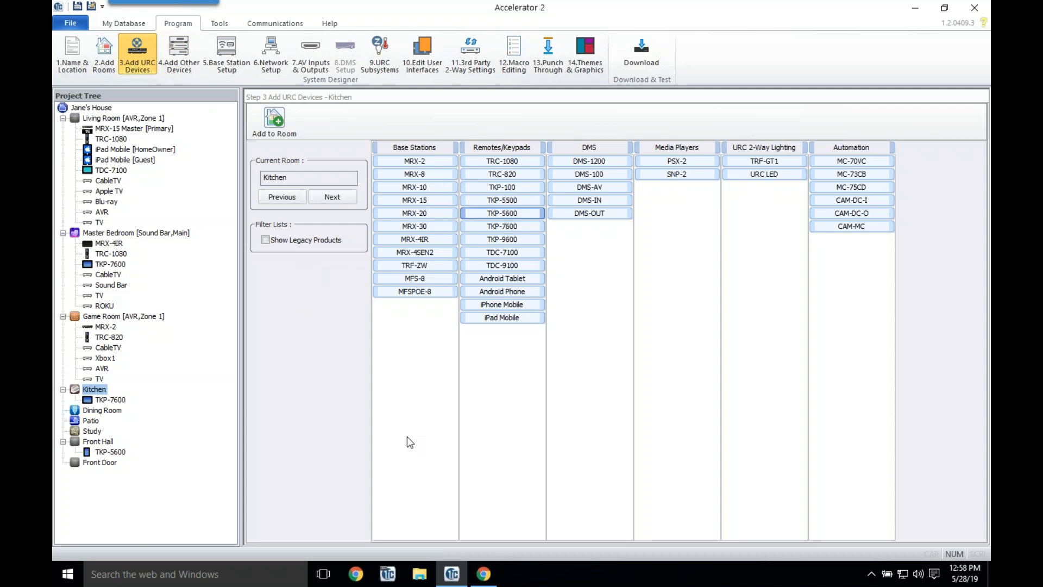
Step: Browse My database for IP Database, AUDIO category, brand SONOS
mouse_move(395, 434)
click(163, 61)
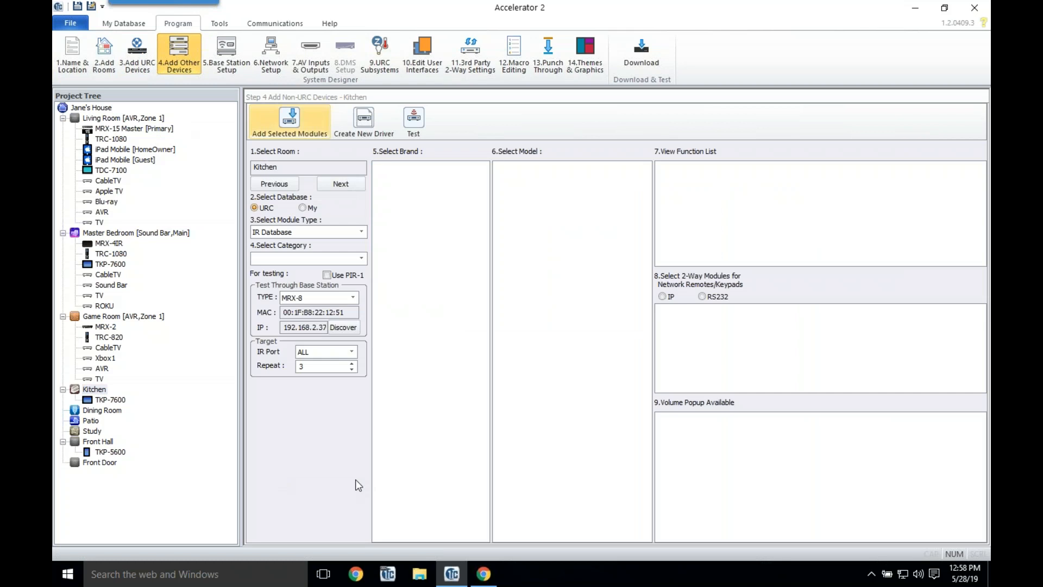
click(306, 211)
click(318, 232)
click(298, 261)
click(298, 259)
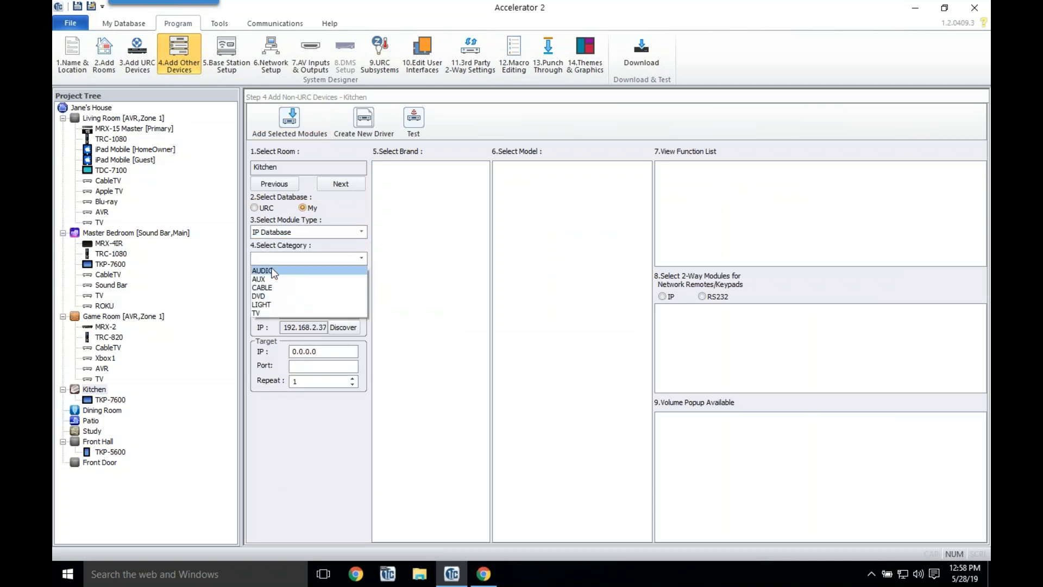
click(270, 277)
click(297, 258)
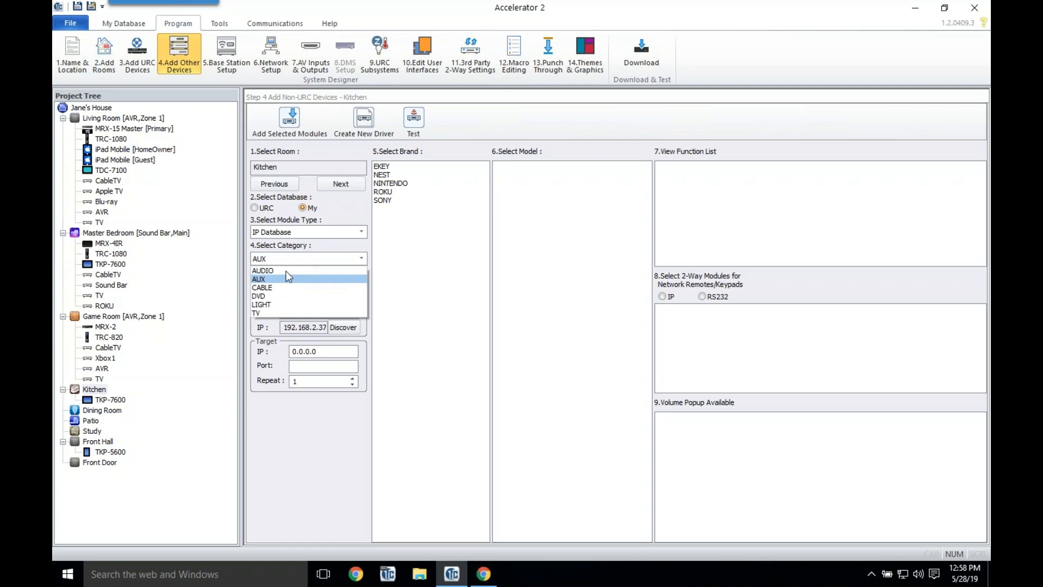
click(286, 271)
click(389, 175)
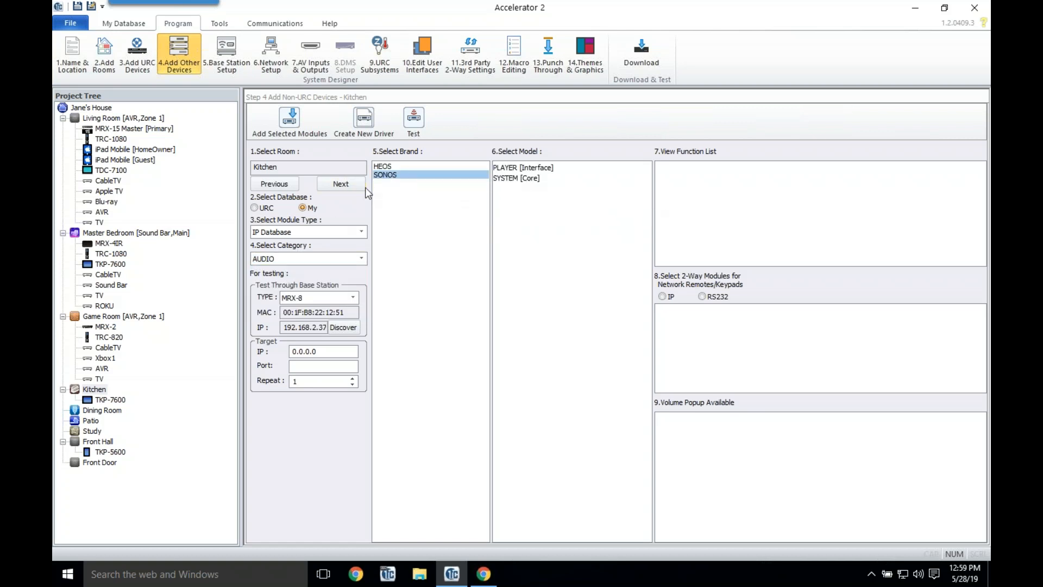
Step: Add the Sonos SYSTEM core and a PLAYER interface named 'Sonos Connect' to the Living Room
click(351, 181)
click(350, 181)
click(351, 181)
click(351, 181)
click(350, 181)
click(350, 181)
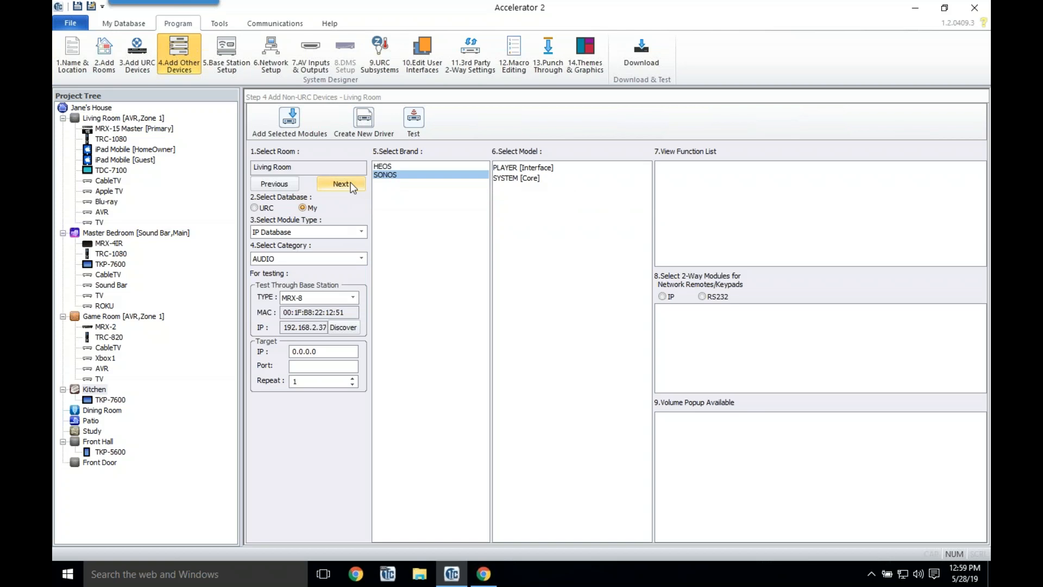
click(531, 174)
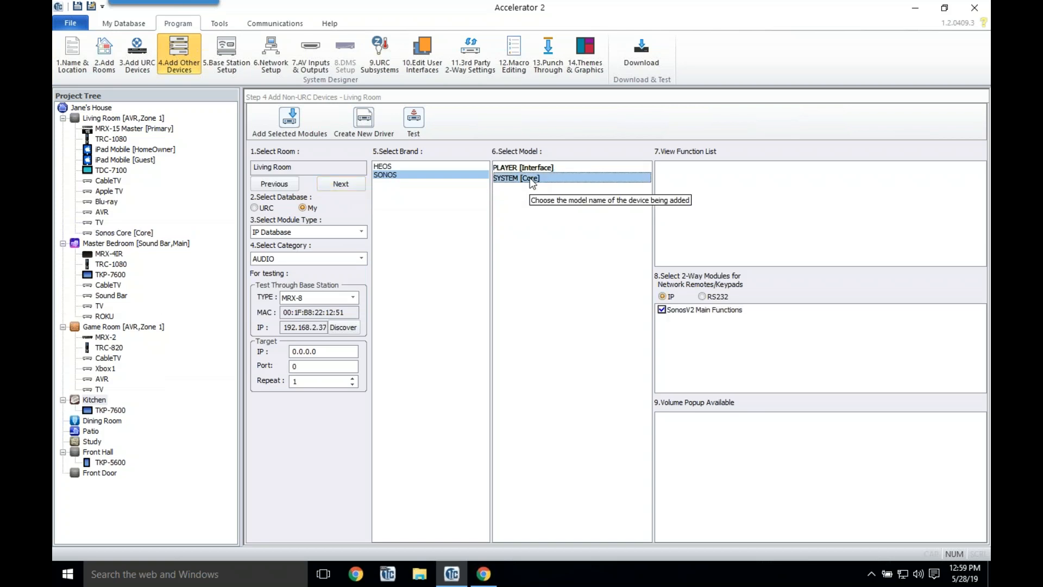
double_click(523, 167)
drag(515, 261, 352, 258)
text(Sonos)
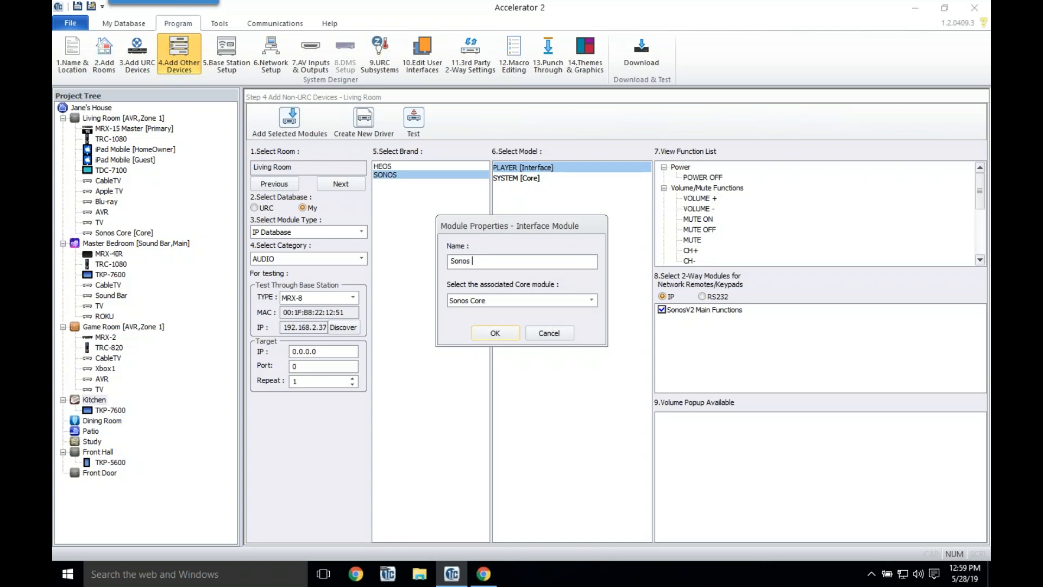
text(Connect)
click(496, 331)
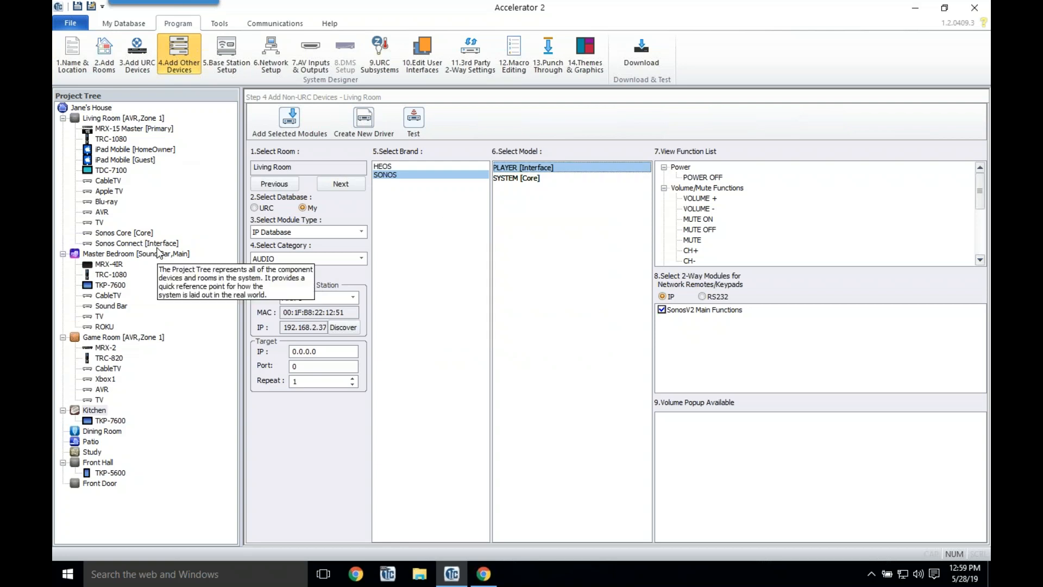
click(138, 65)
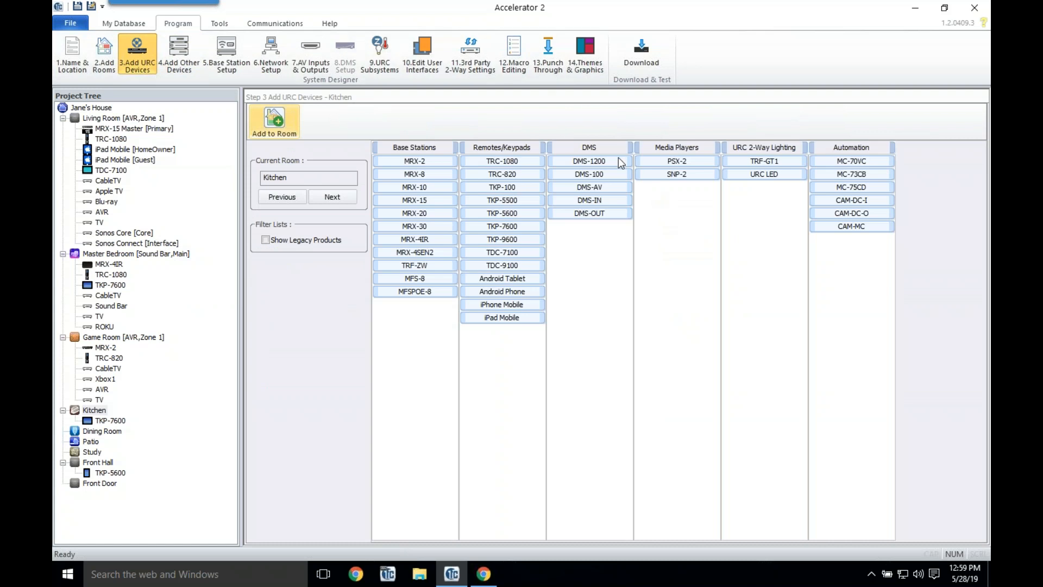
Step: Switch to the Living Room and add a DMS-1200, dismissing the network switch warning
click(338, 199)
click(338, 198)
click(338, 199)
click(338, 198)
click(338, 197)
click(338, 197)
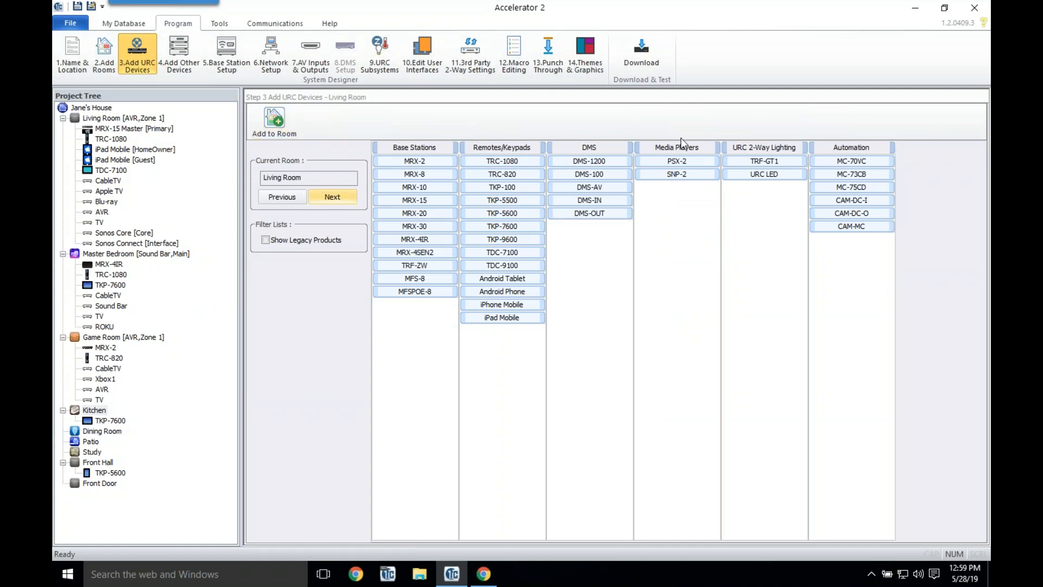
double_click(621, 161)
click(501, 354)
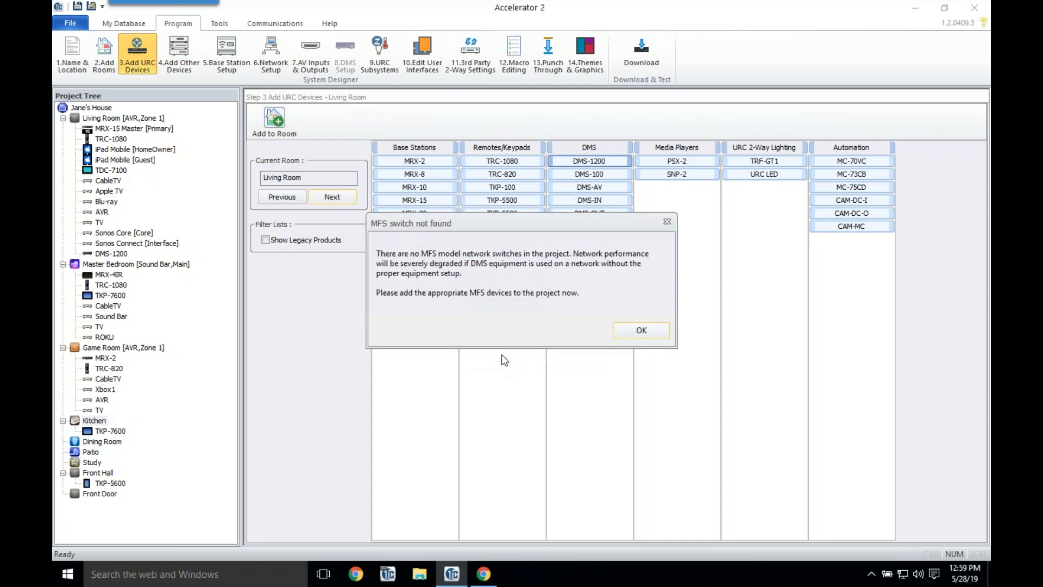
click(634, 334)
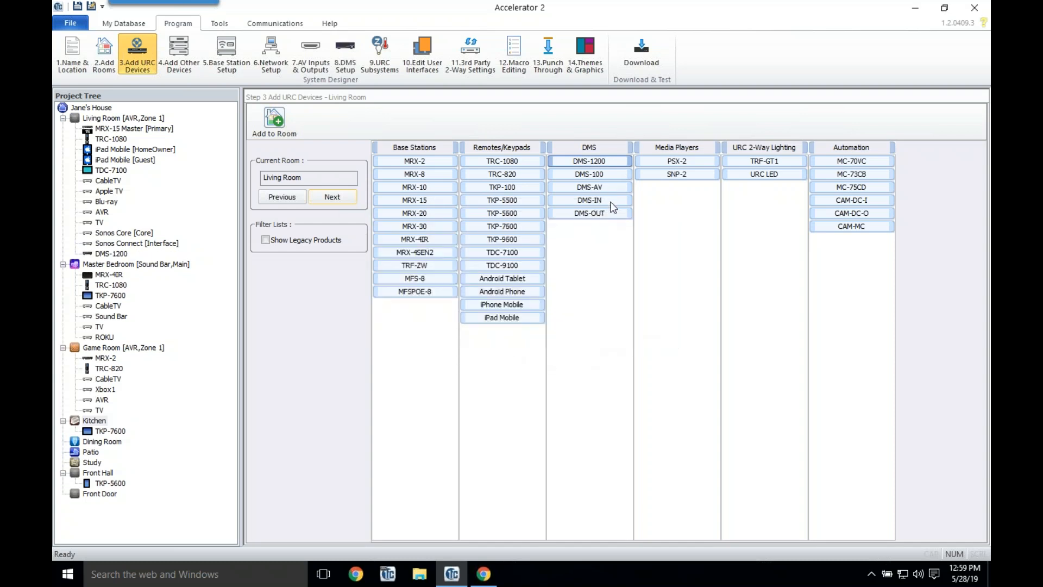
Step: Add a DMS-IN and an MFSPOE-8 to the Living Room
double_click(612, 201)
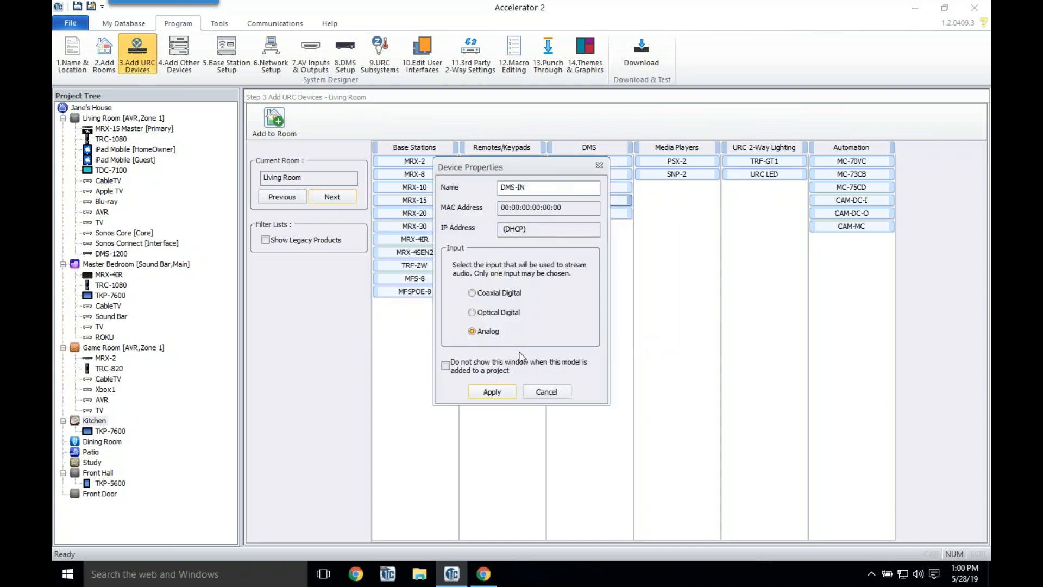
click(488, 389)
click(644, 330)
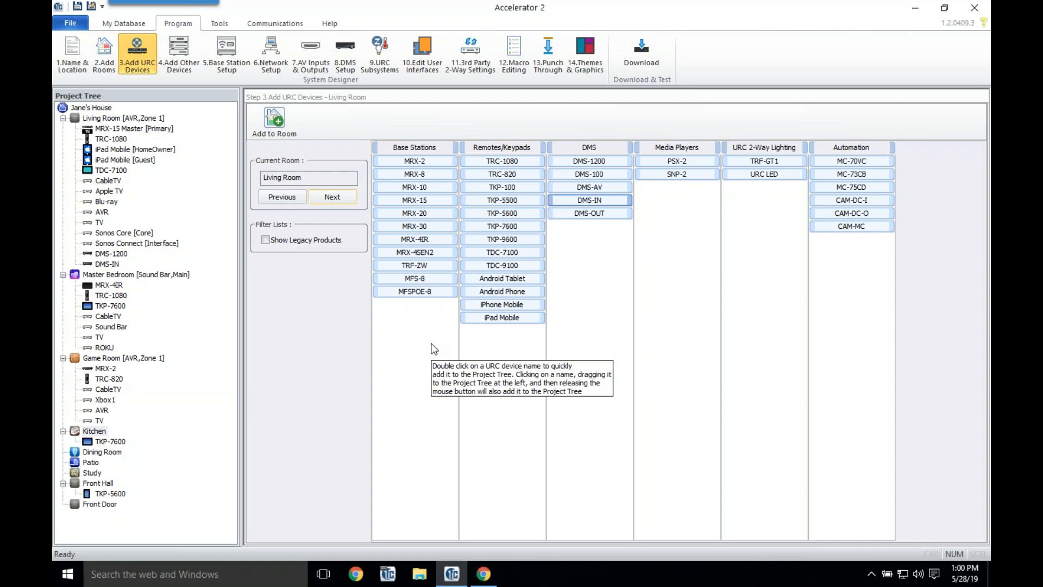
double_click(429, 294)
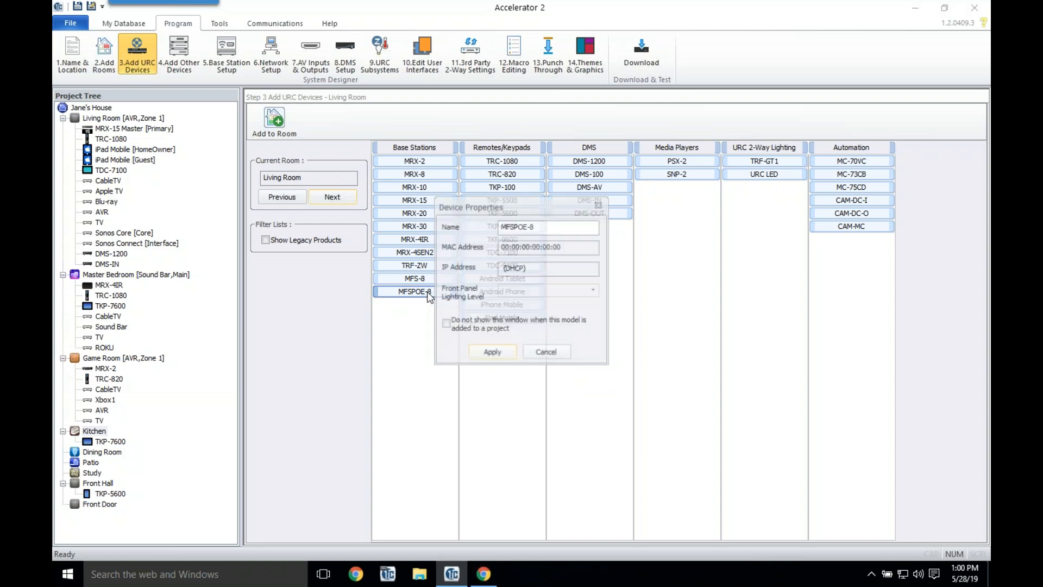
click(500, 358)
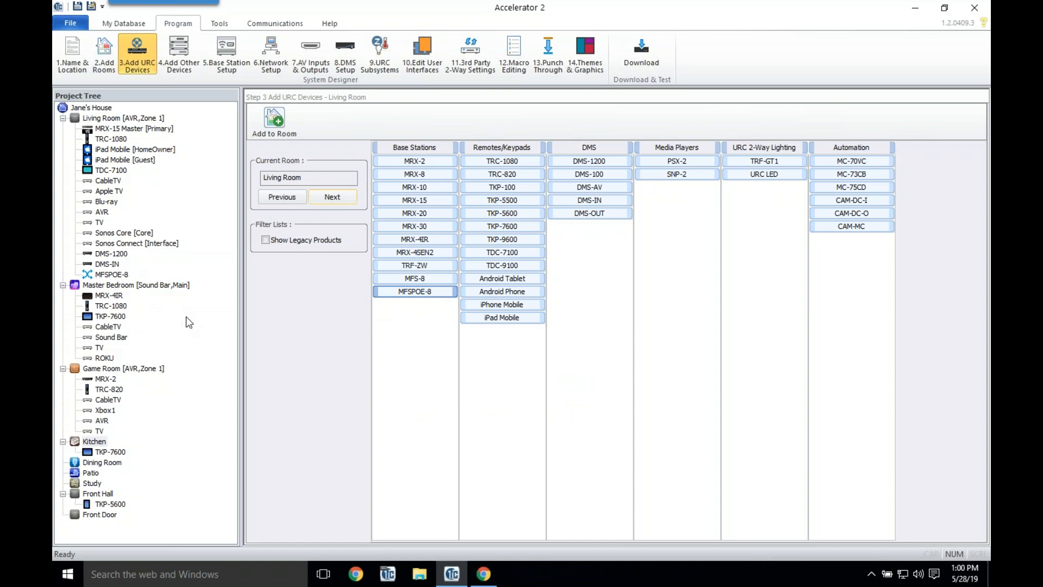
Step: Select the Study and add a DMS-100 and a PSX-2 media player with default properties
click(92, 483)
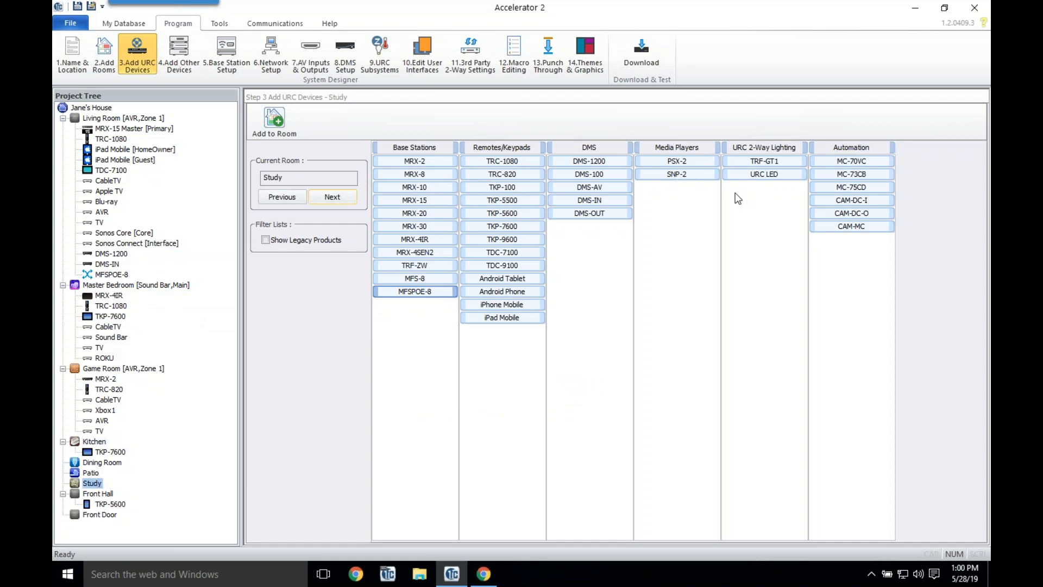
double_click(603, 174)
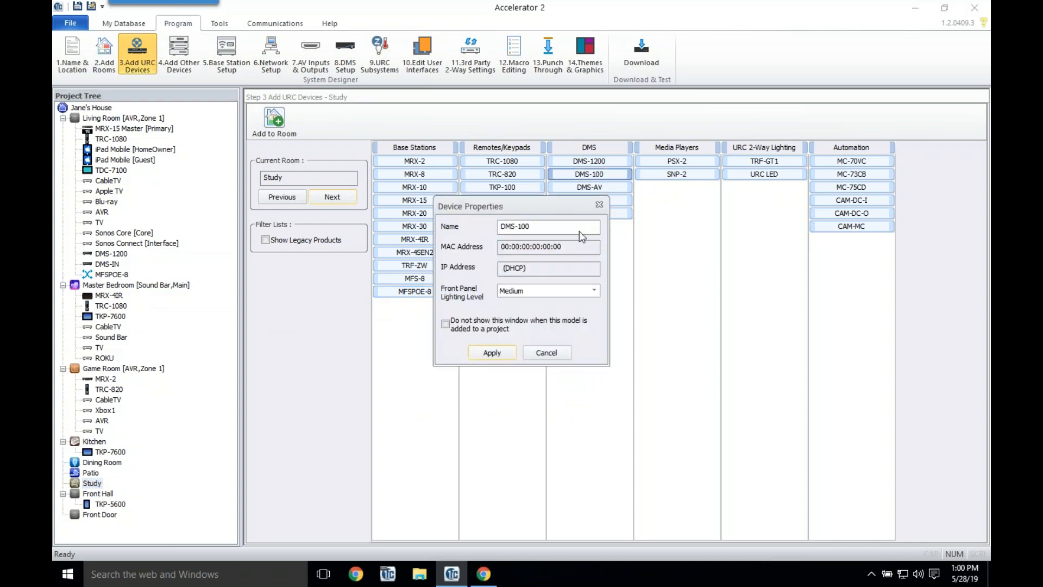
click(492, 352)
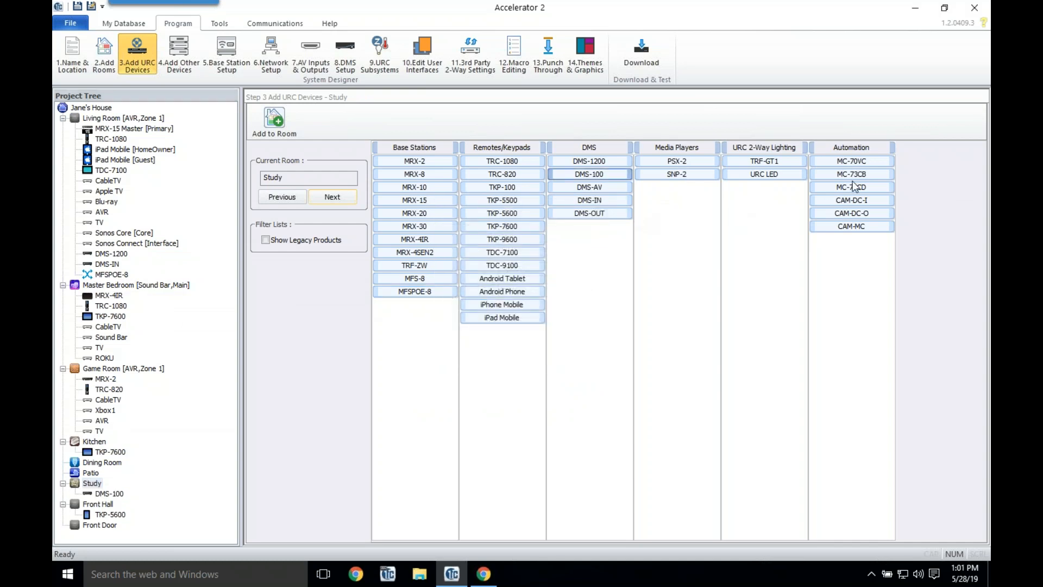
double_click(693, 159)
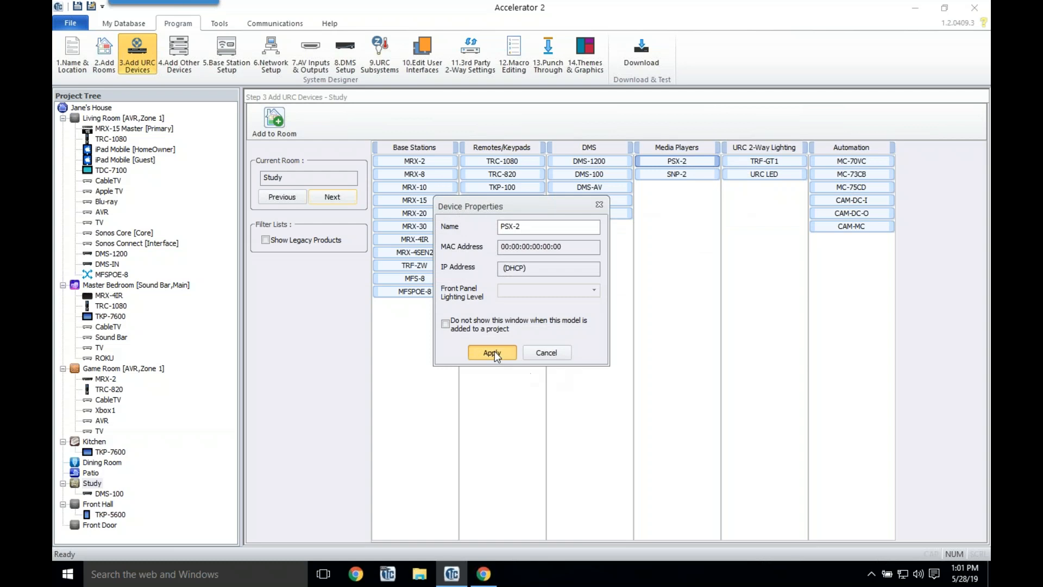
click(491, 353)
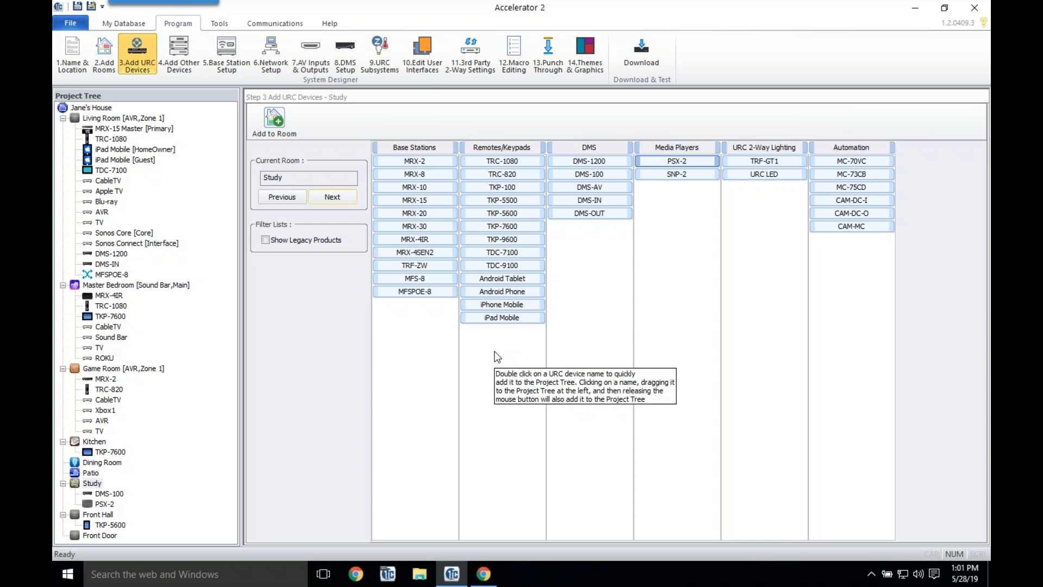
Step: Open Step 8 DMS Setup and select Sonos Connect in the project tree
click(349, 54)
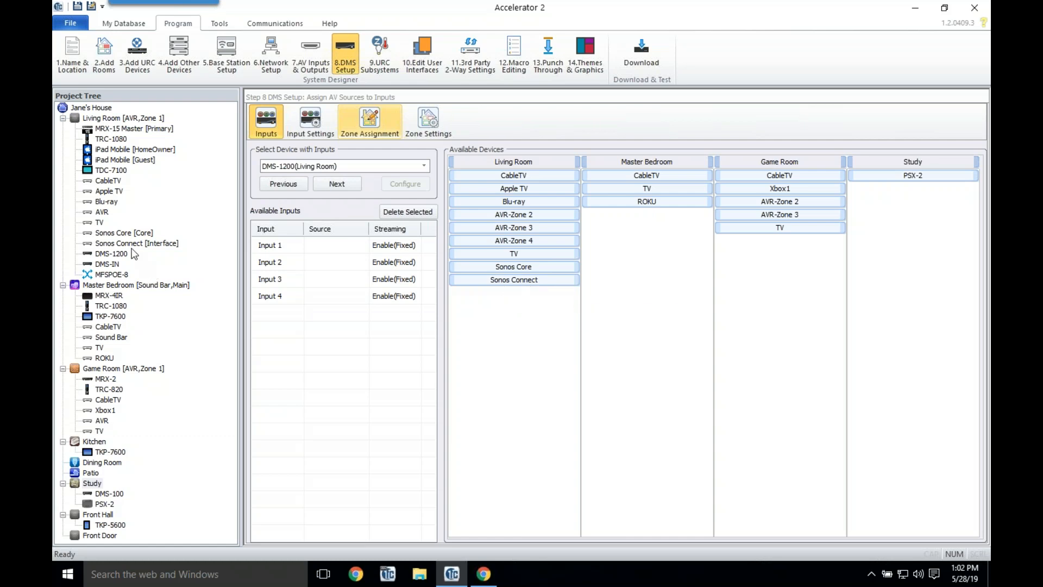
click(106, 234)
click(128, 244)
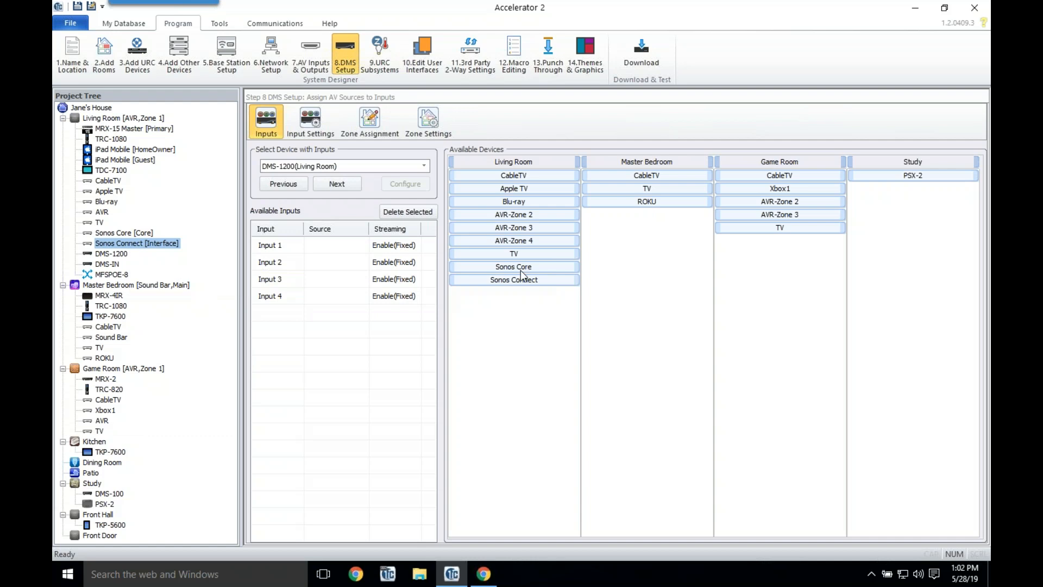
Step: Route Sonos Connect and CableTV to DMS-1200 Inputs 1–2, and Apple TV to DMS-IN Input 1
drag(522, 280, 343, 258)
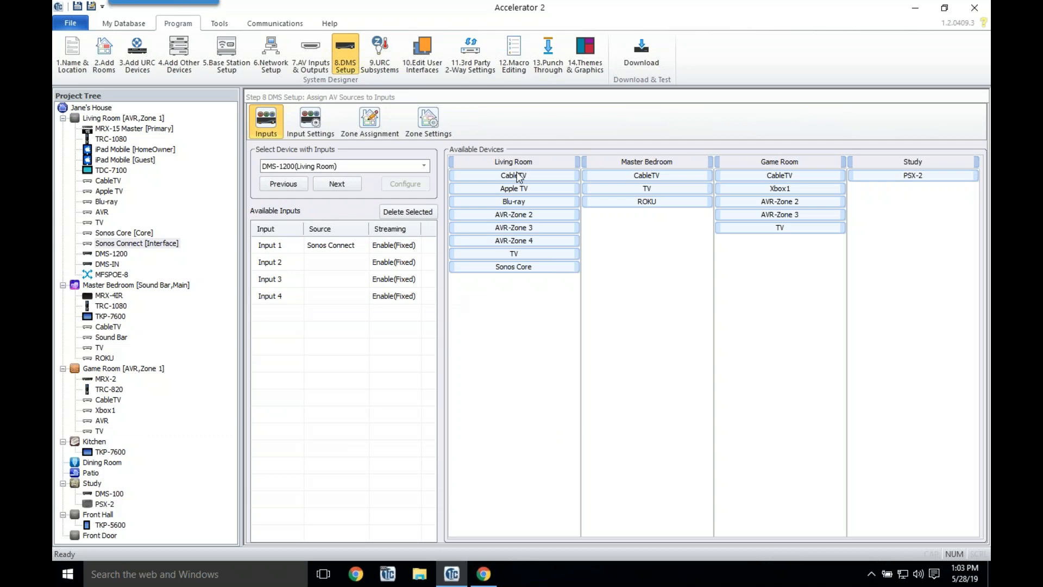
drag(515, 175, 342, 263)
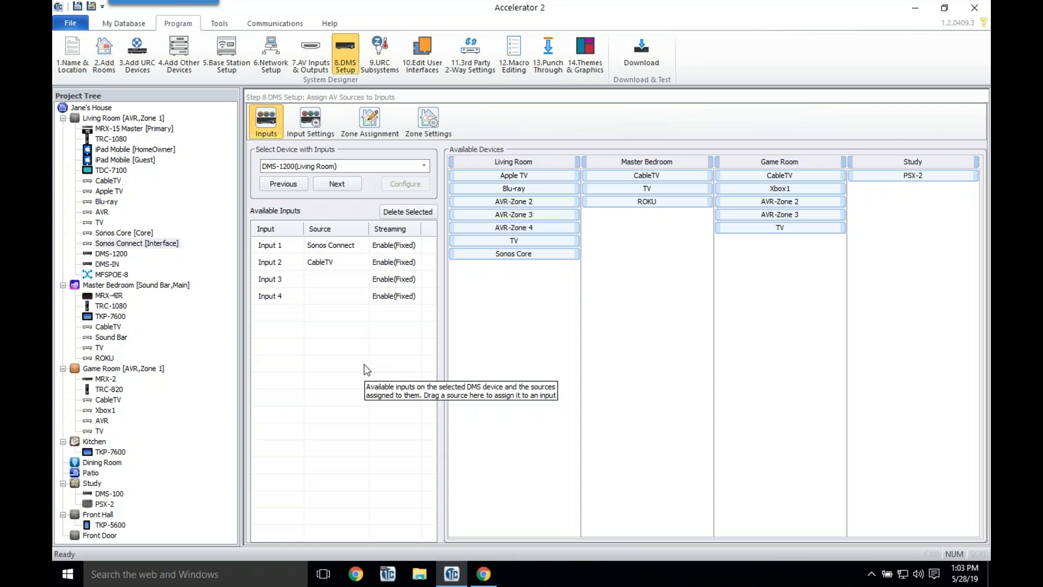
click(361, 165)
click(328, 186)
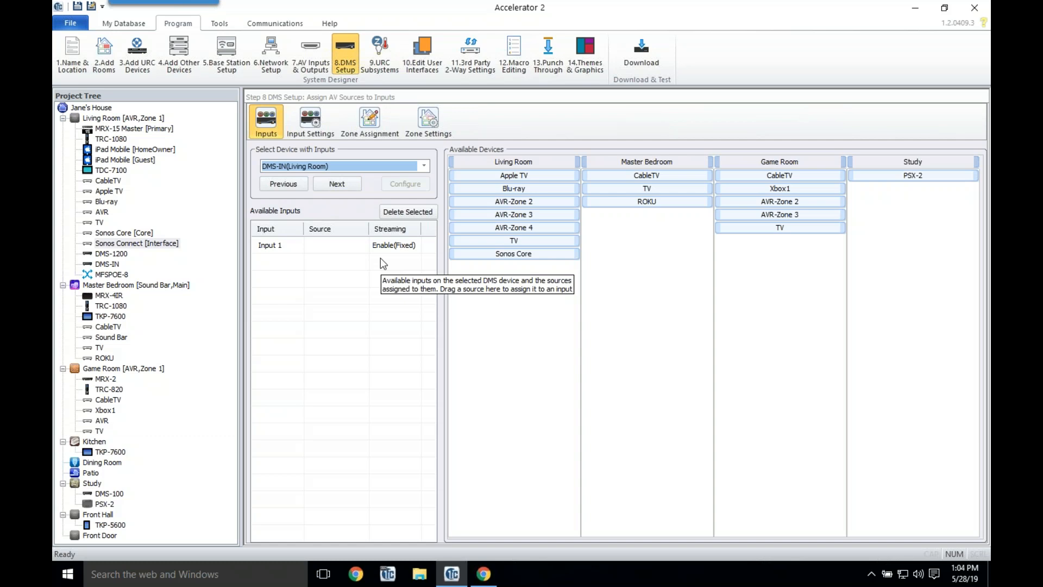
drag(514, 170, 335, 246)
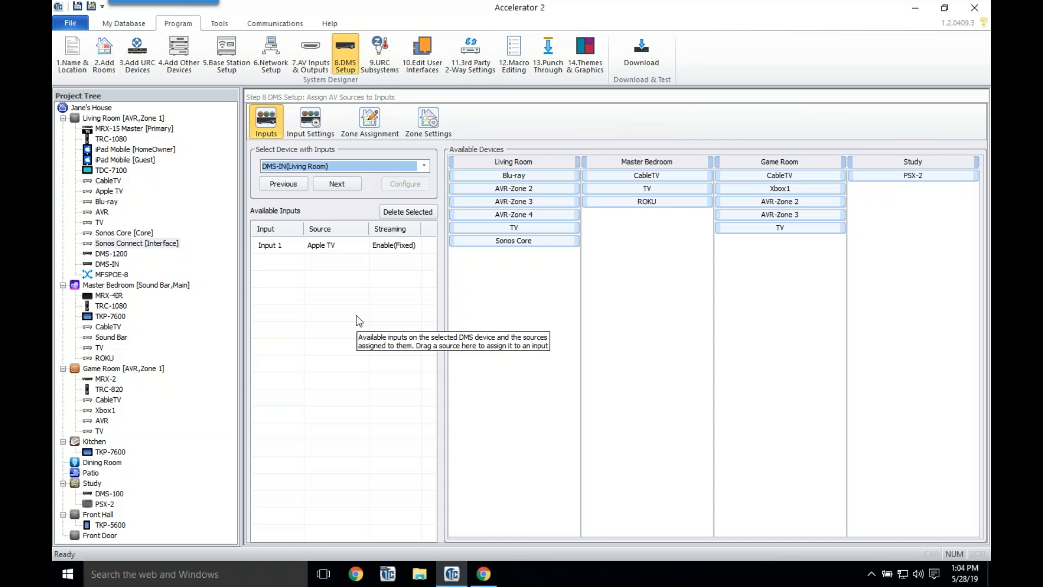
click(347, 168)
click(334, 183)
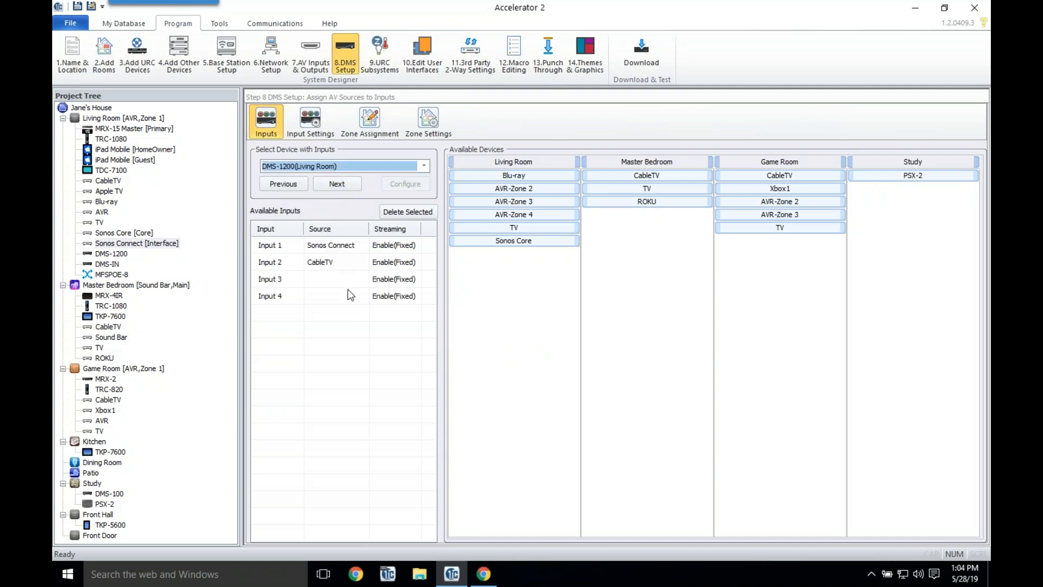
Step: Make PSX-2 the Input 1 source of the Study DMS-100, then show Input Settings
click(332, 166)
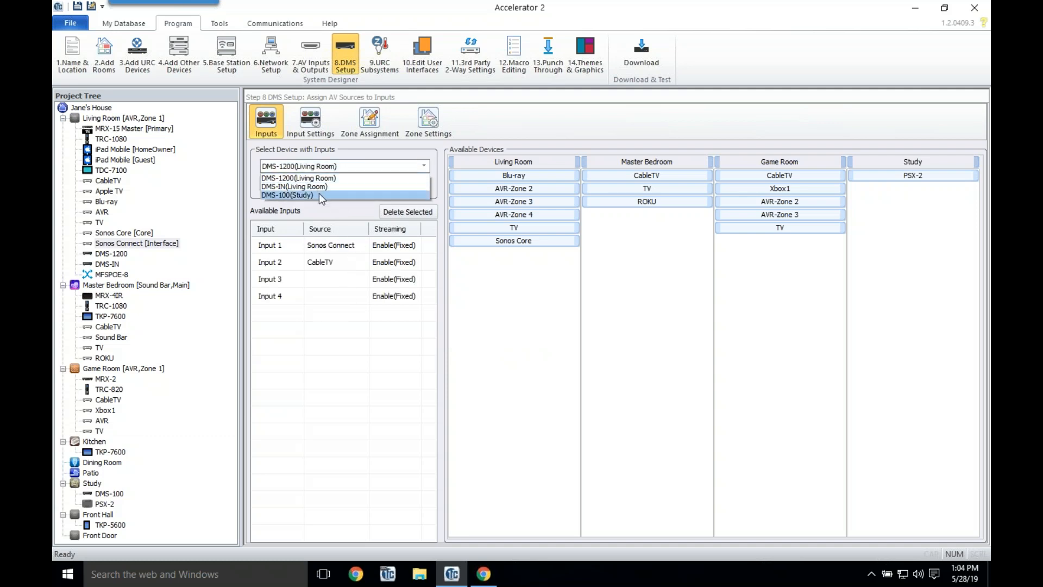
click(318, 194)
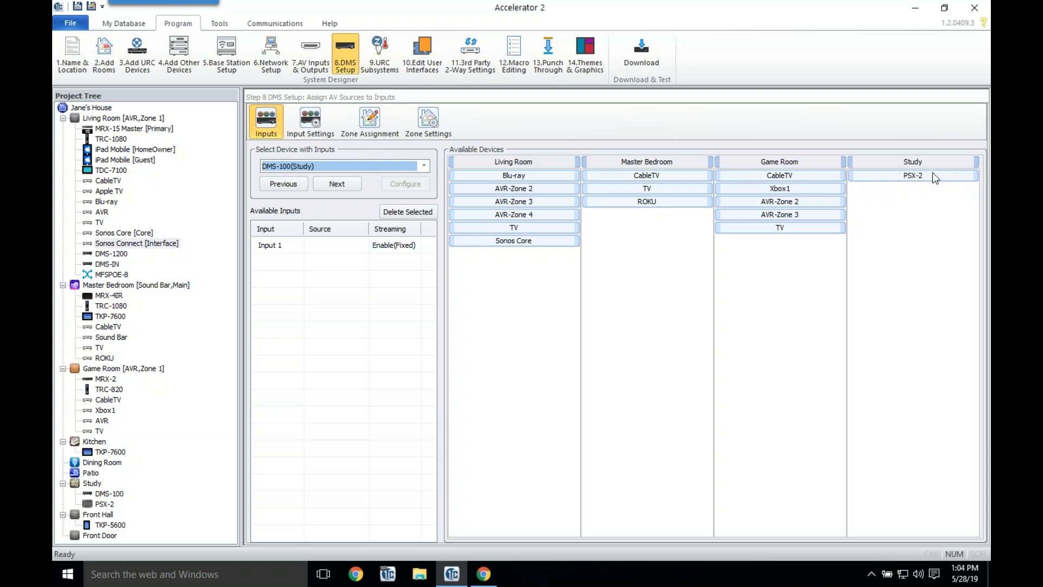
drag(917, 176, 180, 352)
drag(321, 235, 322, 245)
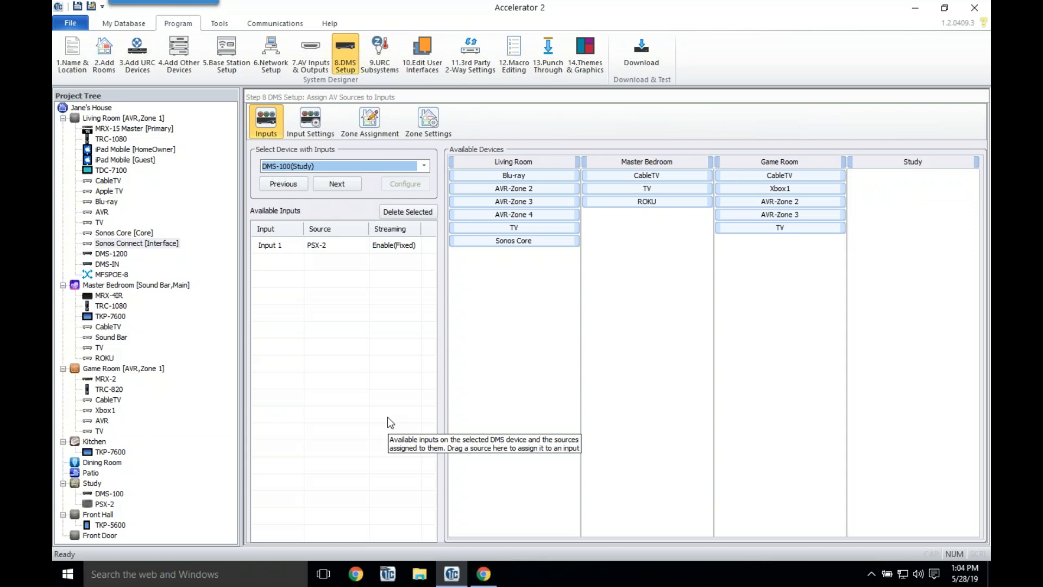
click(310, 120)
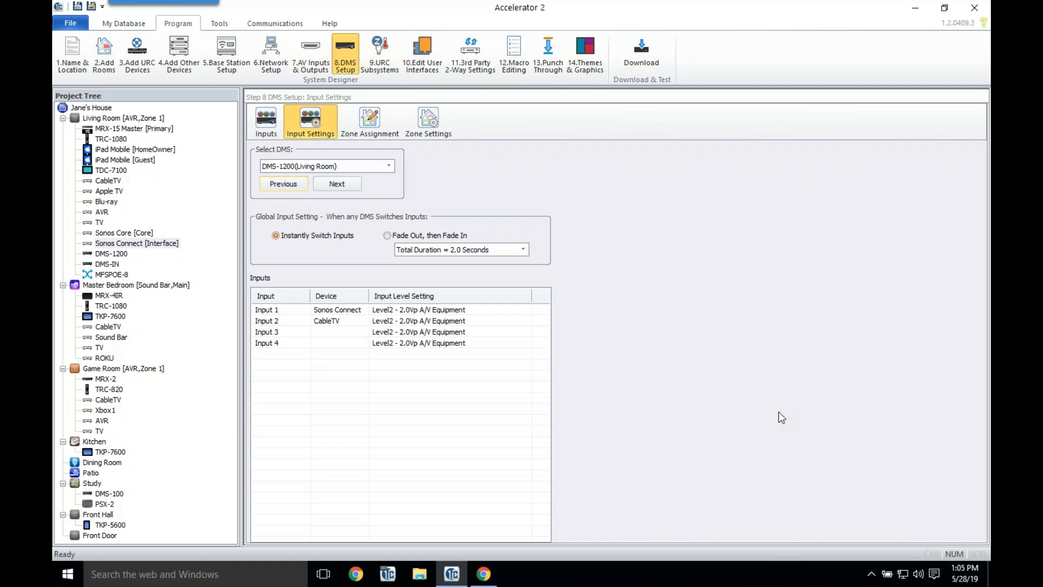
Step: Check Input 2's level choices and close them without changing anything
click(483, 332)
click(480, 321)
click(480, 322)
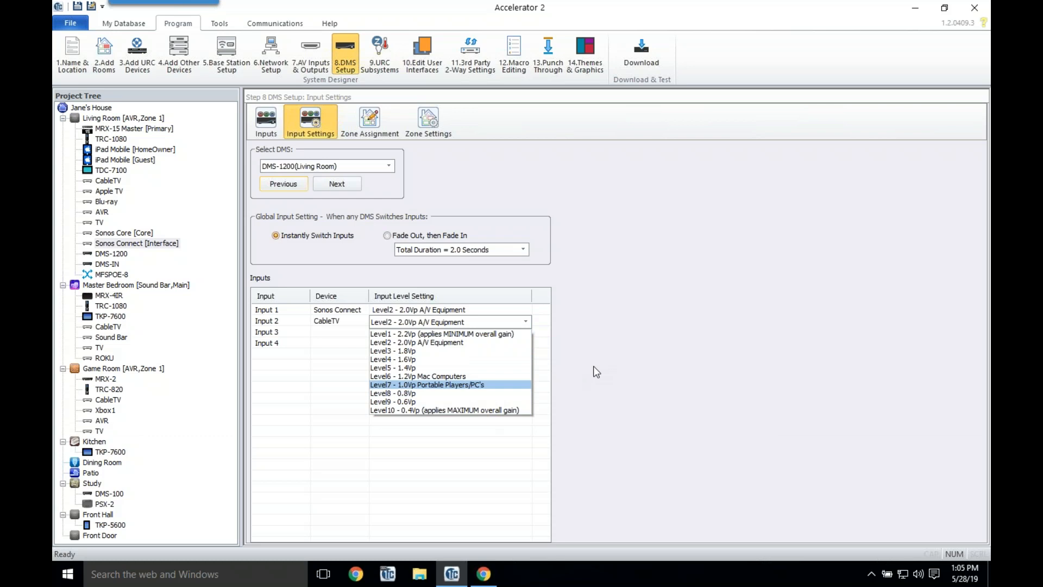
click(567, 183)
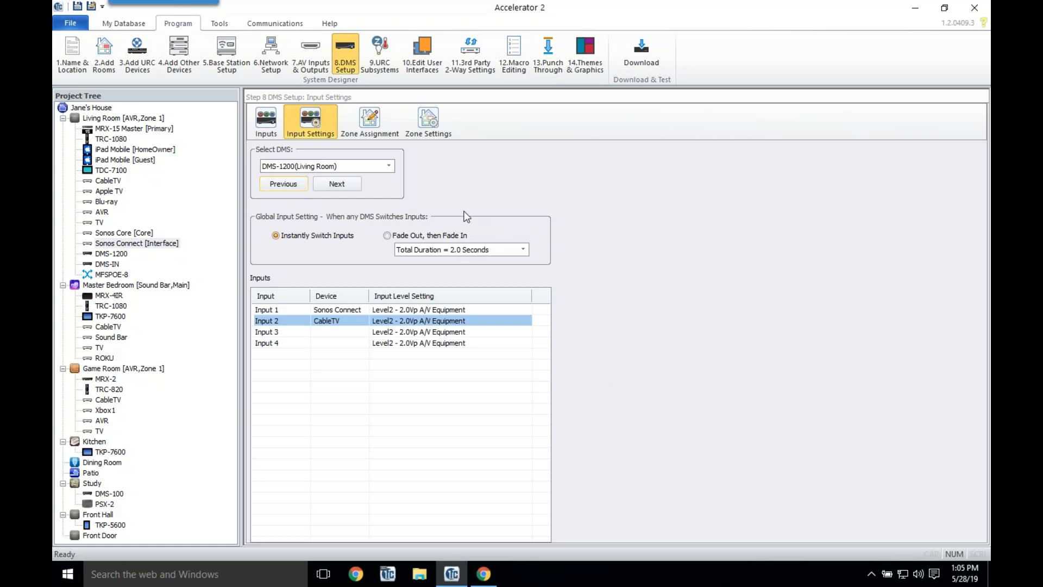
Step: Set DMS switching to Fade Out, then Fade In with Total Duration kept at 2.0 Seconds
click(429, 235)
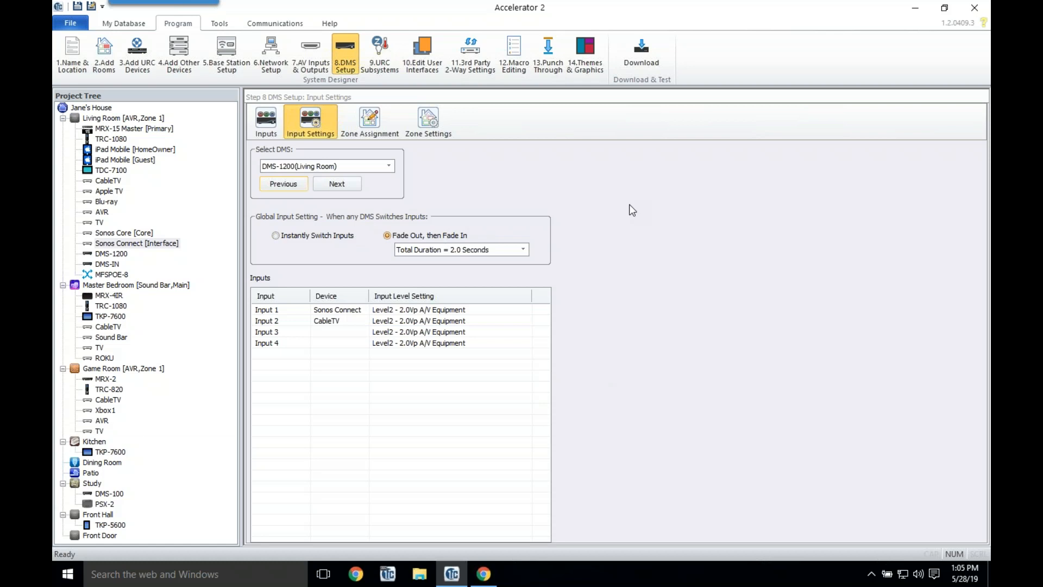
click(508, 253)
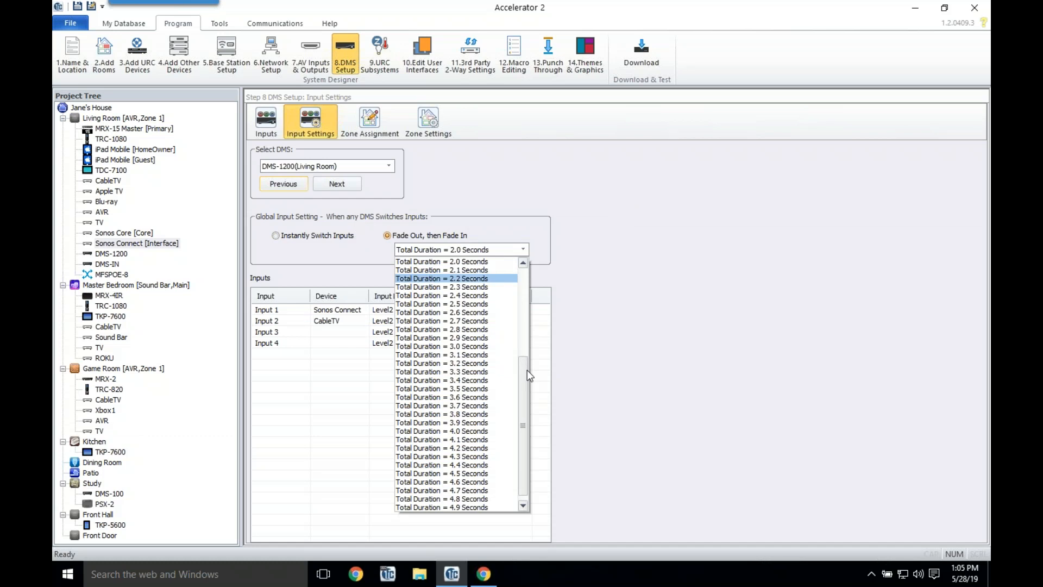
drag(527, 338, 523, 253)
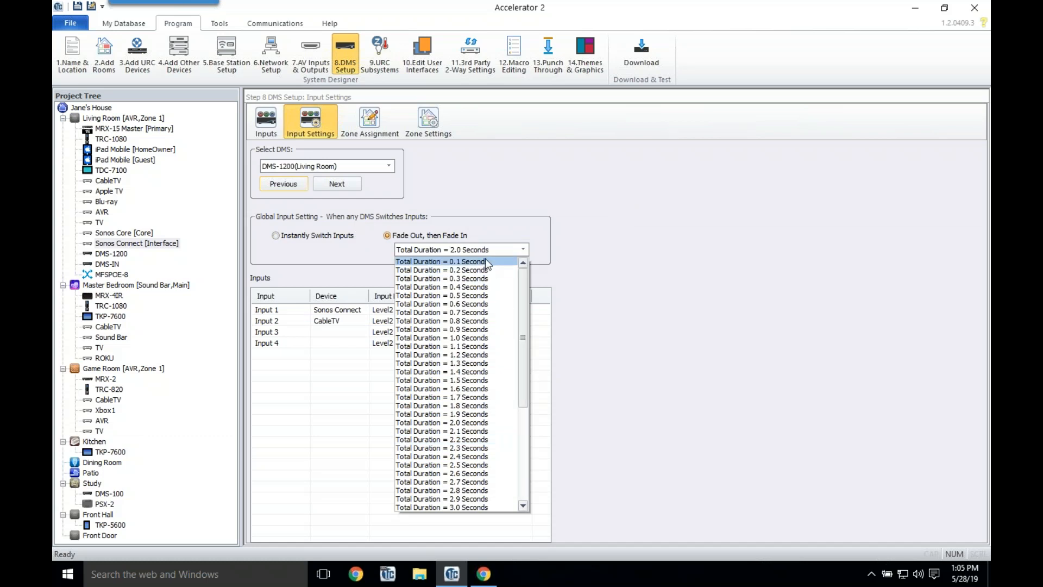
drag(524, 289, 531, 503)
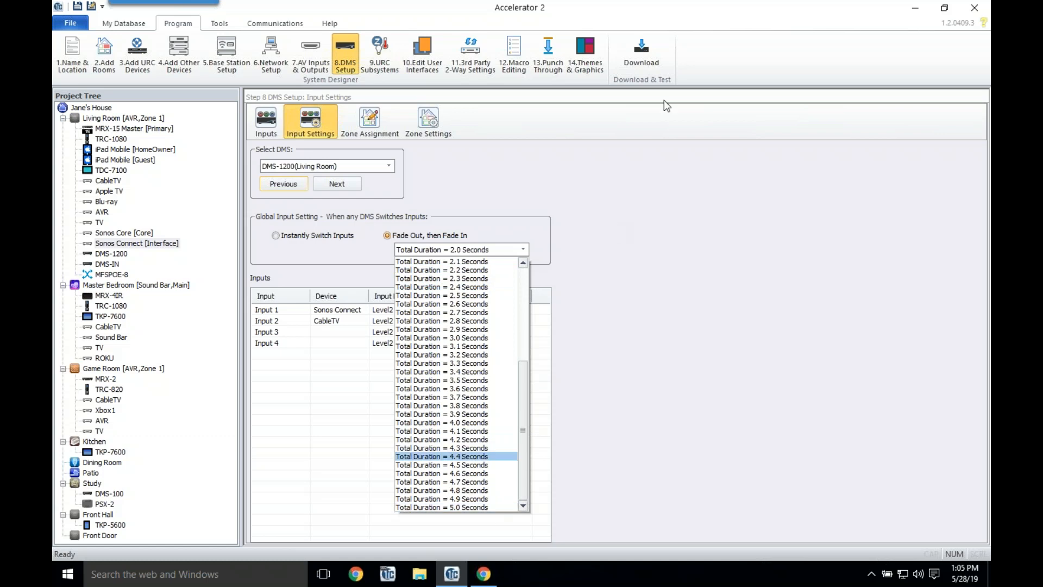
click(604, 271)
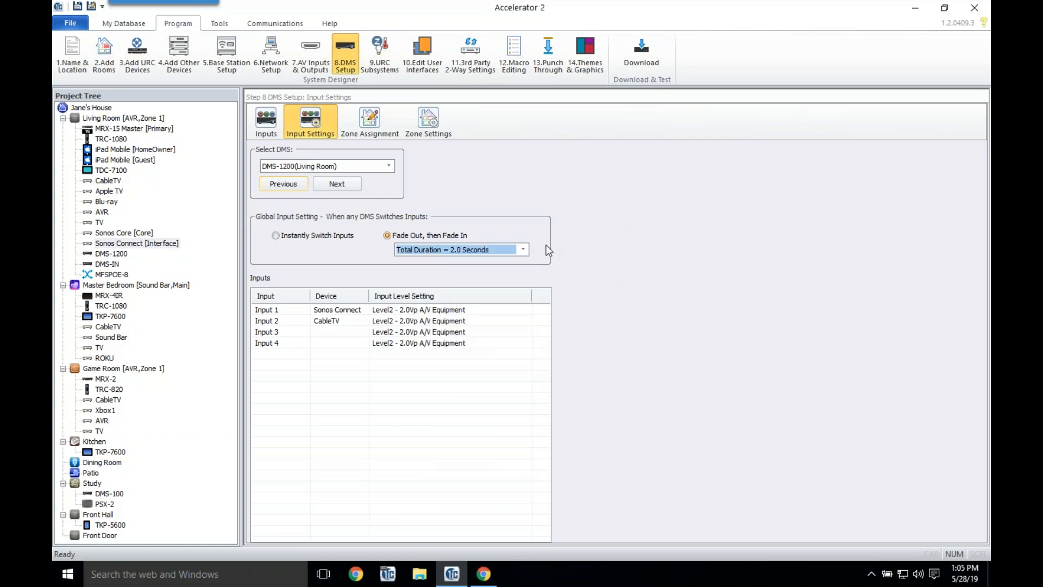
Step: Review the DMS-IN and Study DMS-100 input settings, then bring up Zone Assignment
click(389, 166)
click(341, 187)
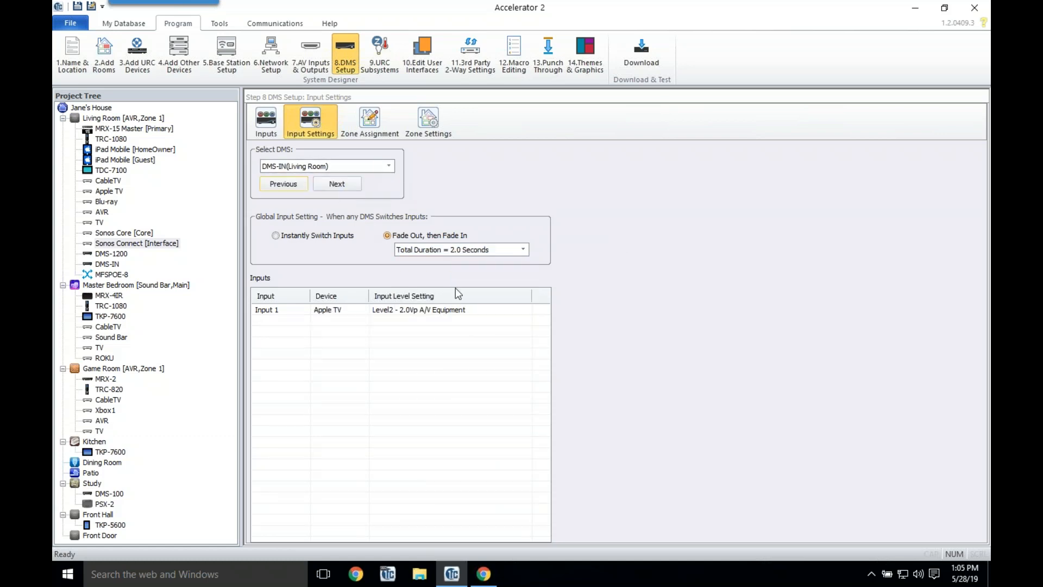
click(383, 166)
click(355, 197)
click(382, 135)
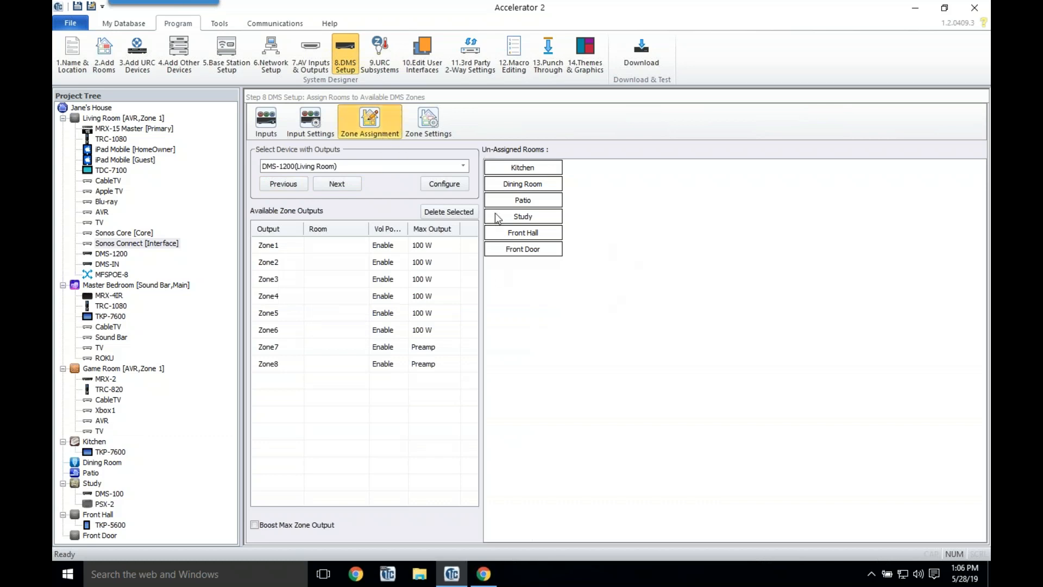
Step: Drag Kitchen into Zone1, Patio into Zone2 and Dining Room into Zone3 from Un-Assigned Rooms
drag(532, 169, 332, 249)
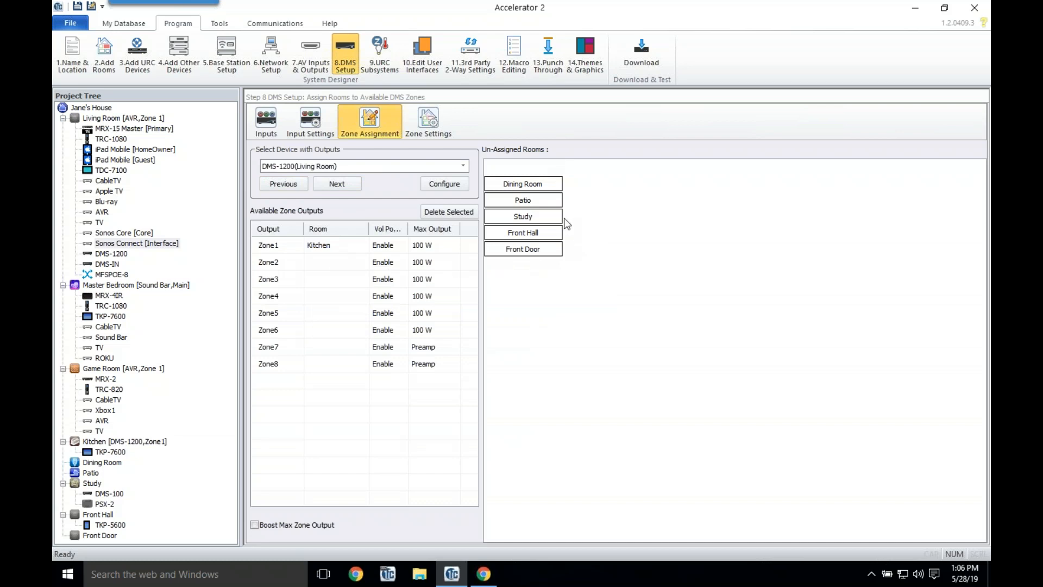
drag(520, 207, 339, 268)
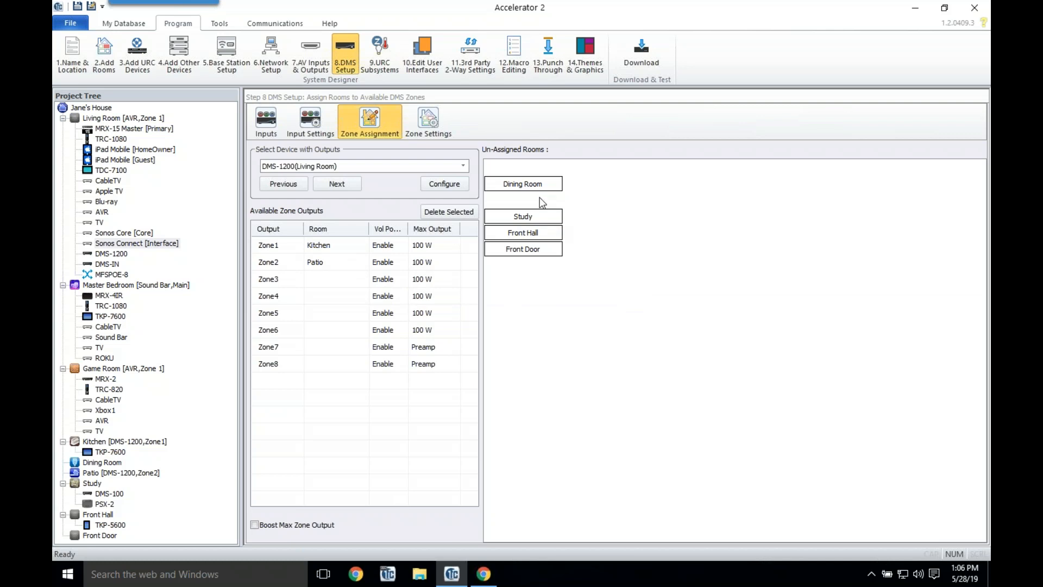
drag(545, 181, 334, 282)
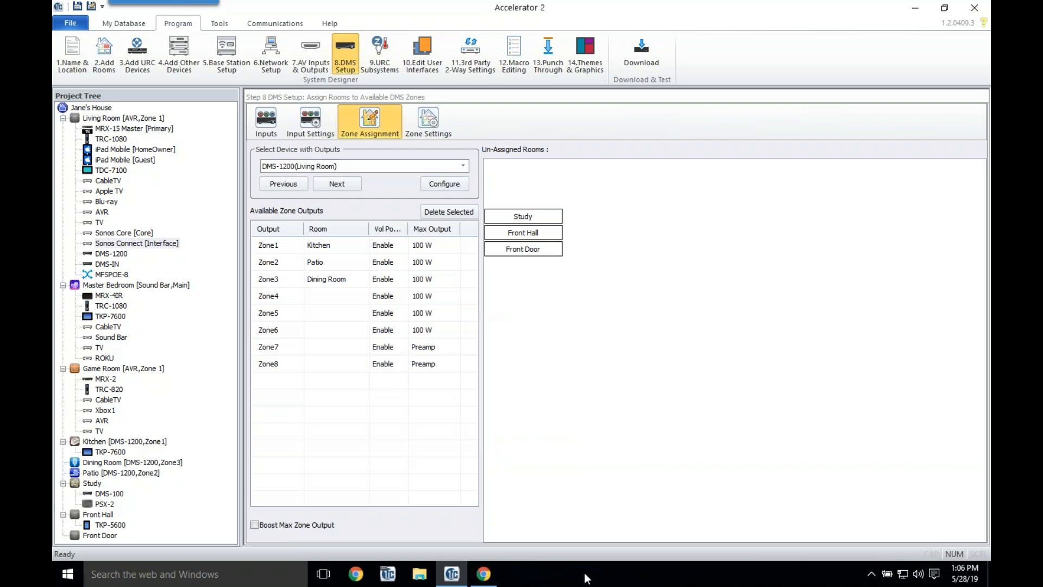
Step: Enable Boost Max Zone Output, put the Study on the DMS-100's Zone1, then open Zone Settings
click(324, 525)
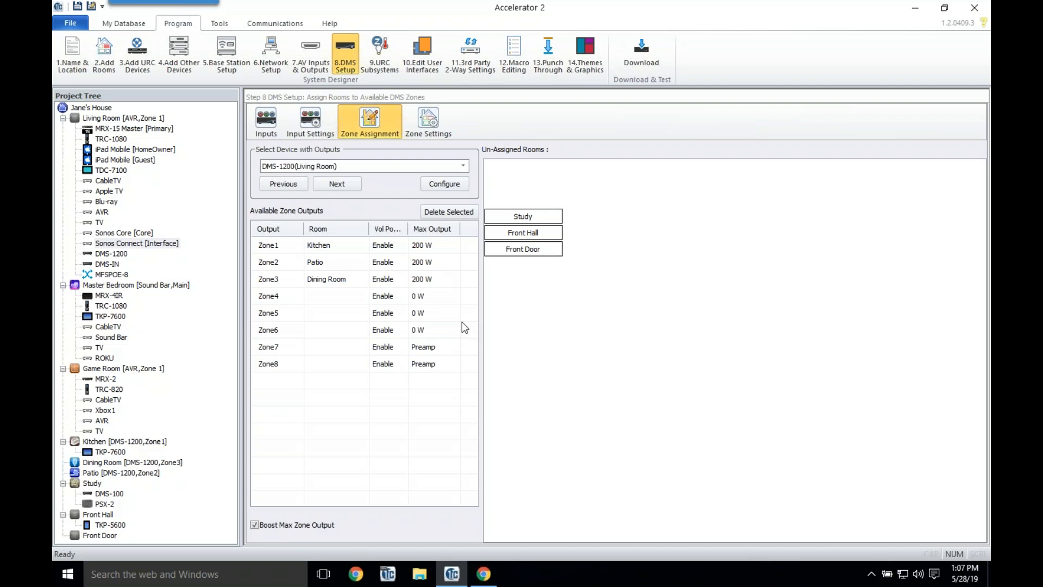
click(346, 181)
drag(492, 210, 337, 247)
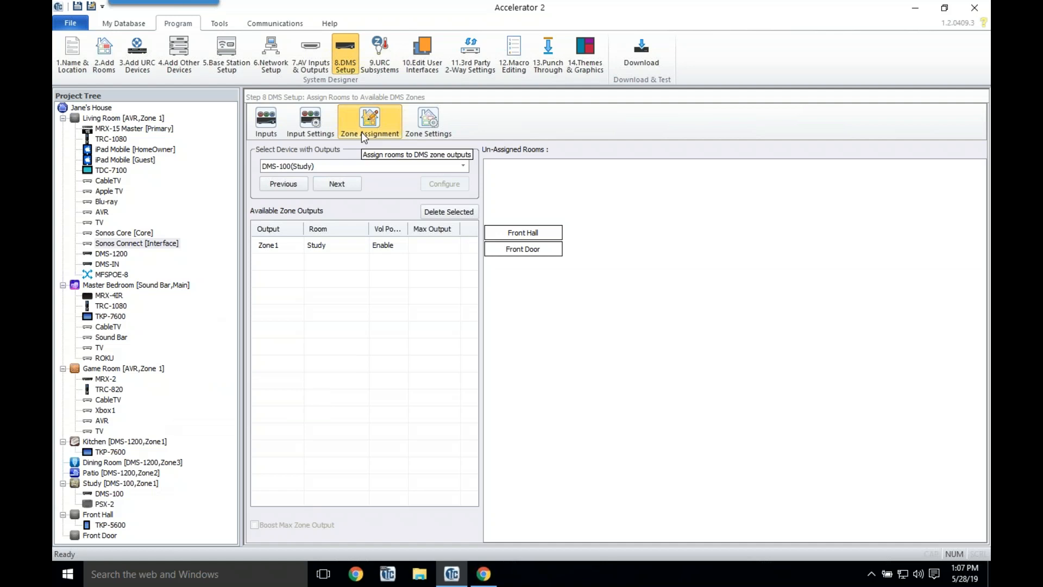
click(430, 125)
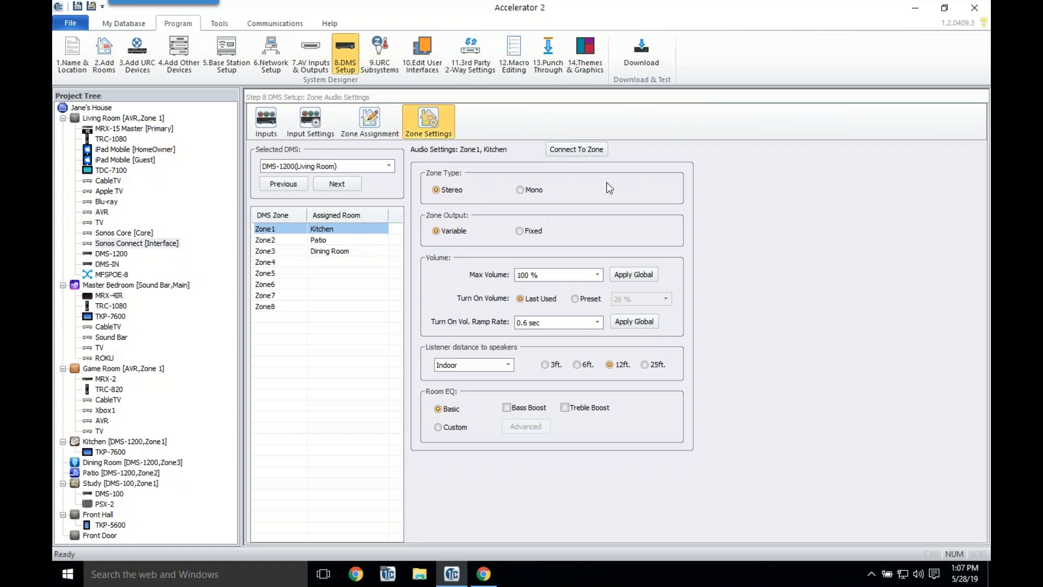
Step: Select the Kitchen zone and make it turn on at a preset 26% volume
click(308, 242)
click(301, 229)
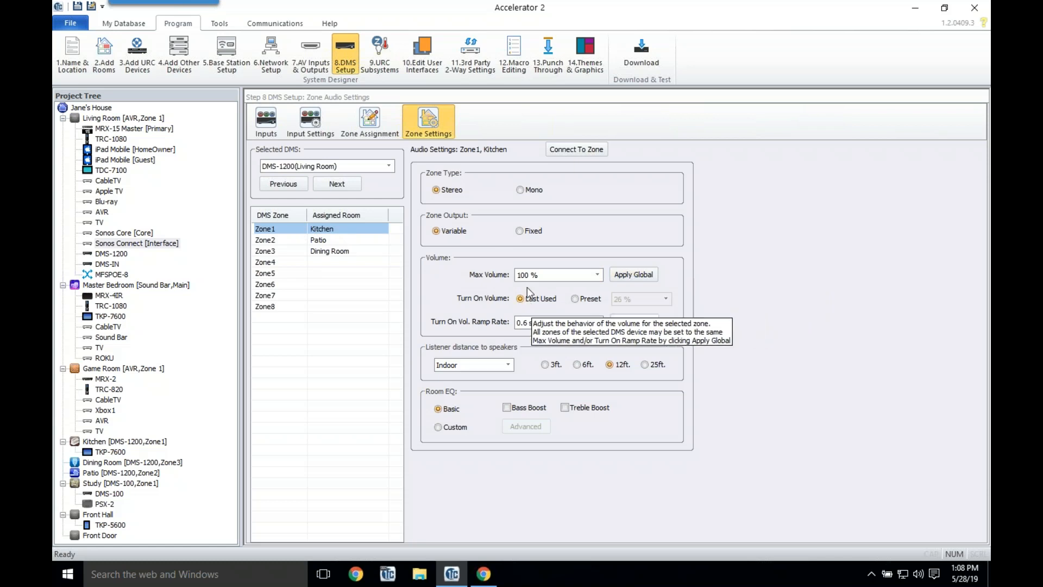
click(595, 300)
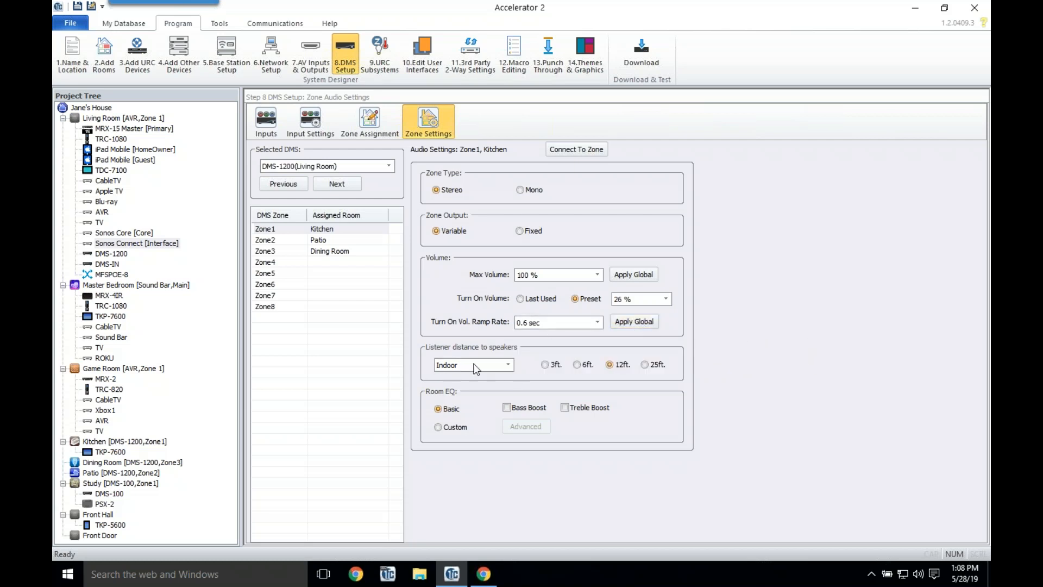
Step: Keep the listener environment at Indoor and switch the Kitchen's room EQ to Custom
click(507, 366)
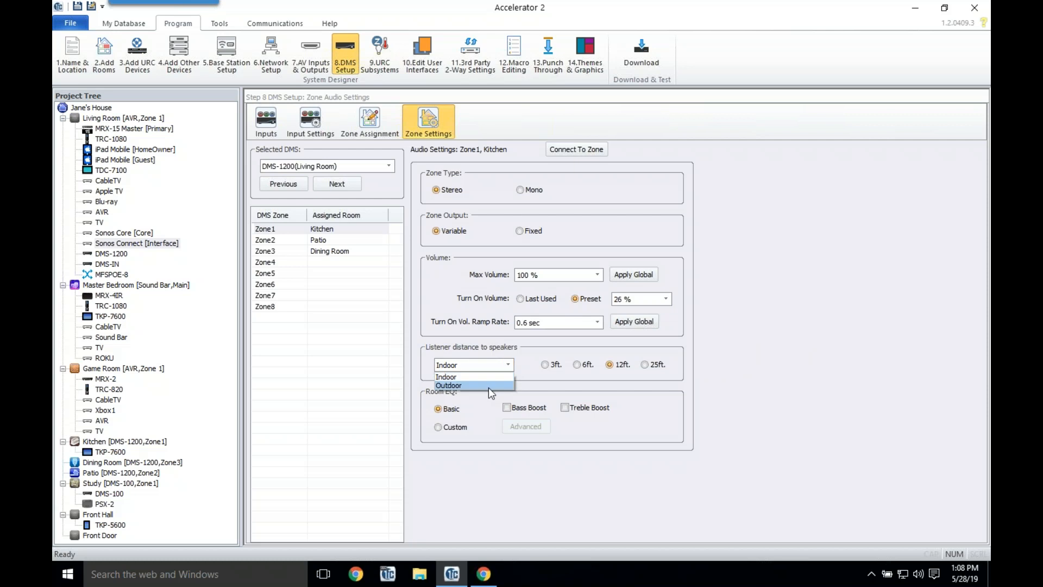
click(487, 385)
click(501, 367)
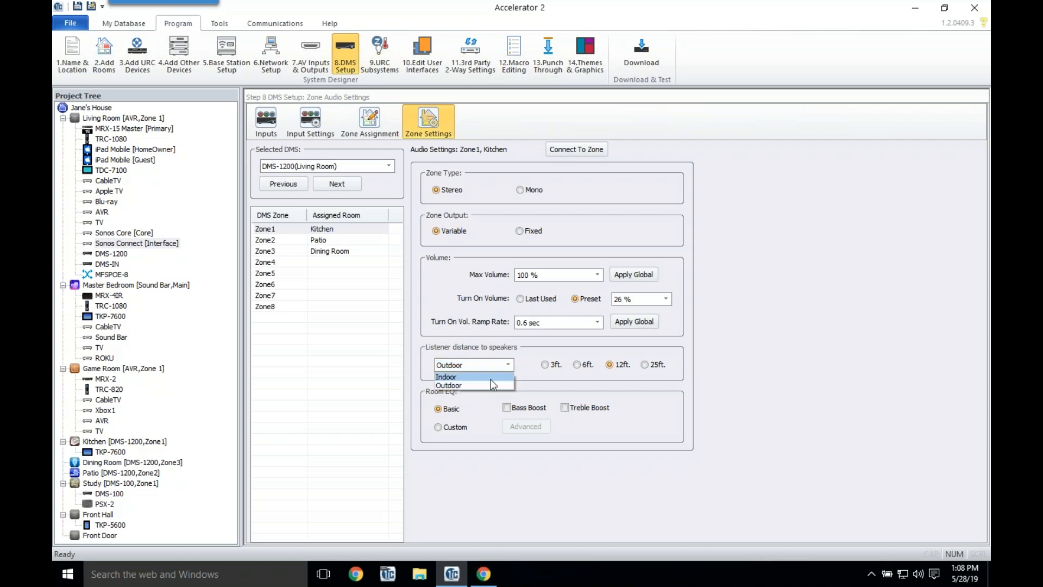
key(Up)
key(Return)
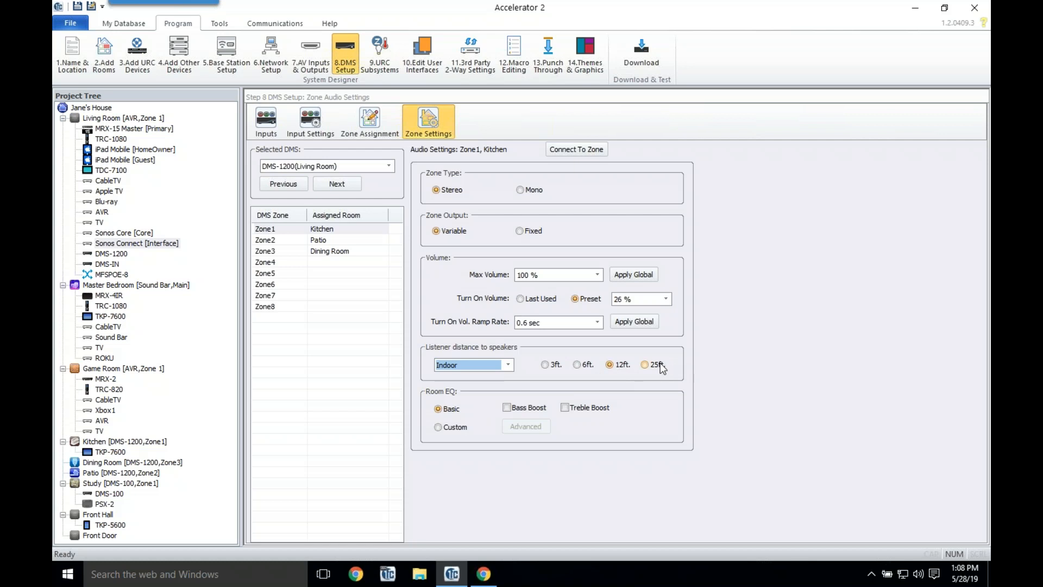
click(505, 365)
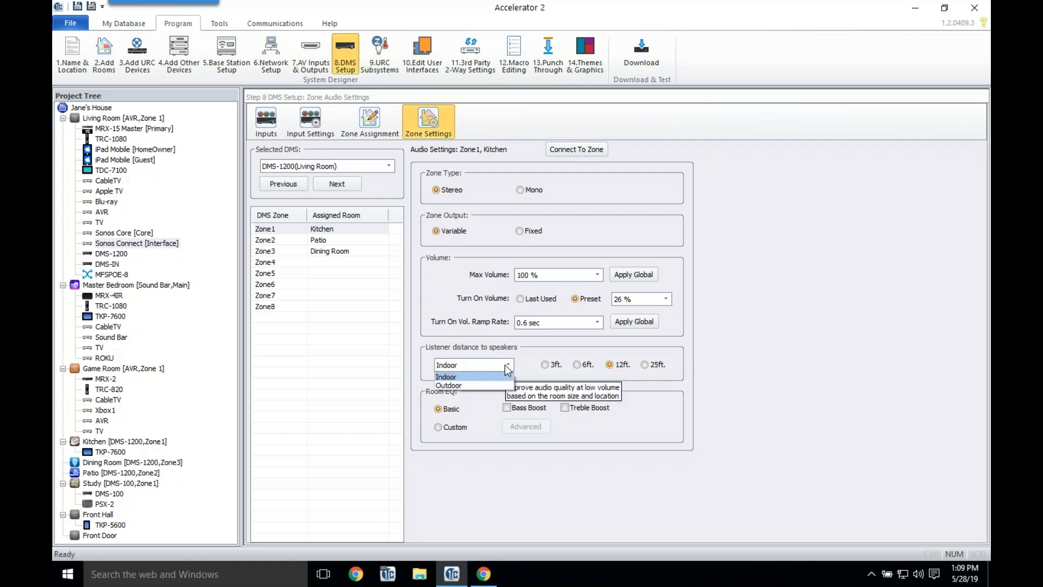
click(504, 364)
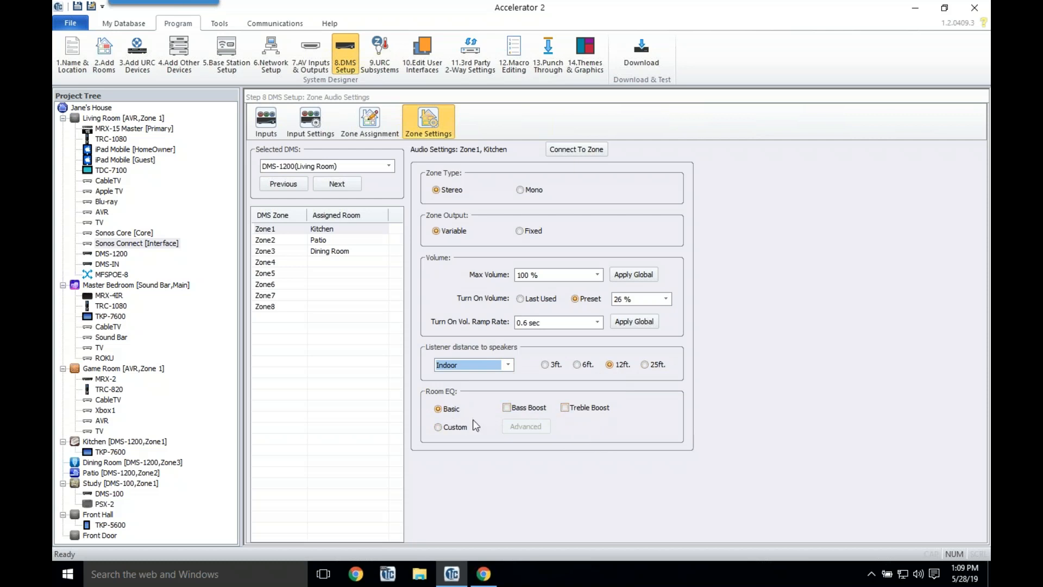
click(454, 431)
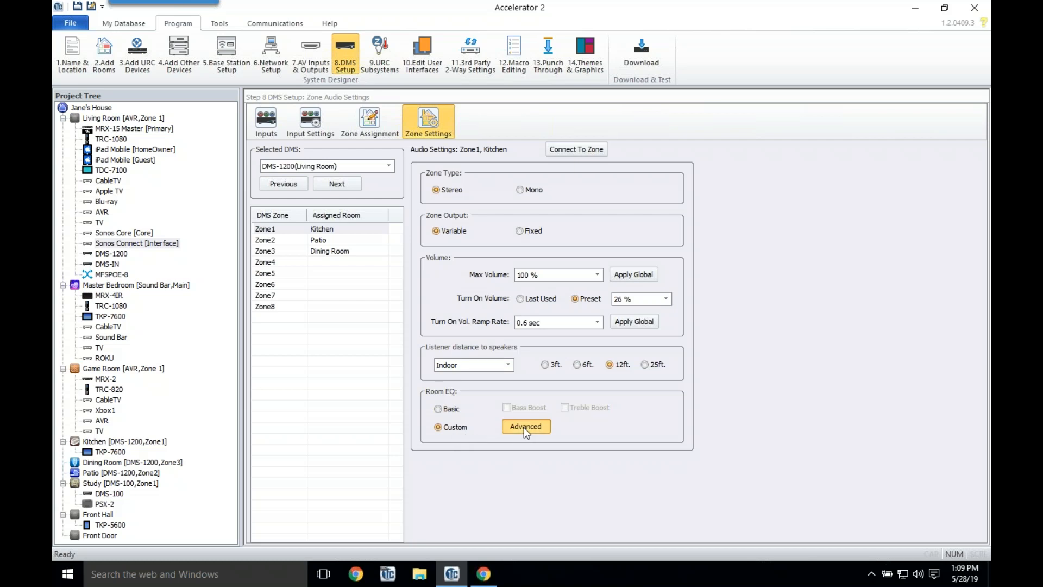
Step: Review Zone1's Advanced parametric EQ bands, close it, then go to 10.Edit User Interfaces
click(523, 427)
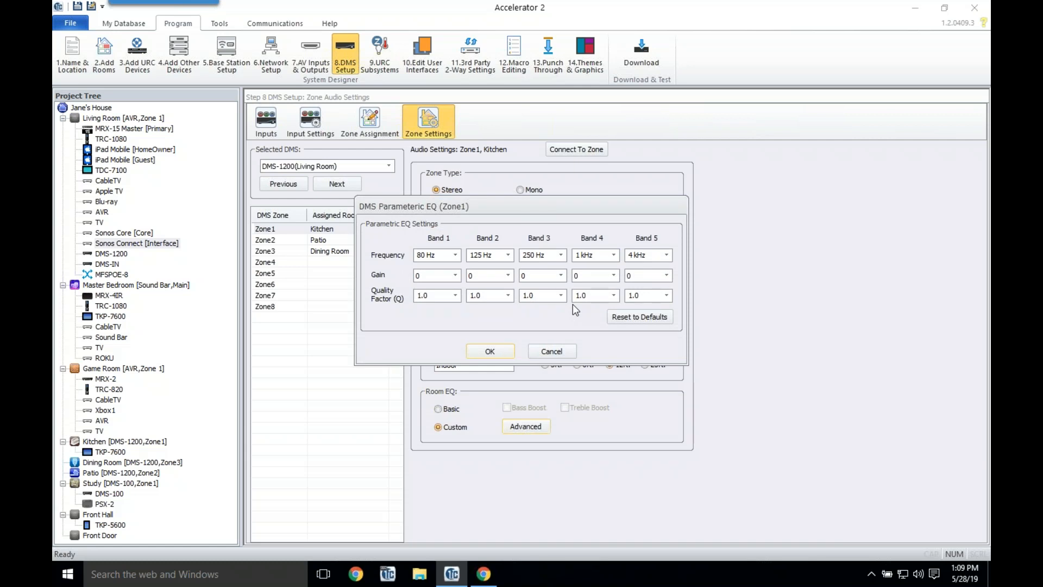
click(489, 351)
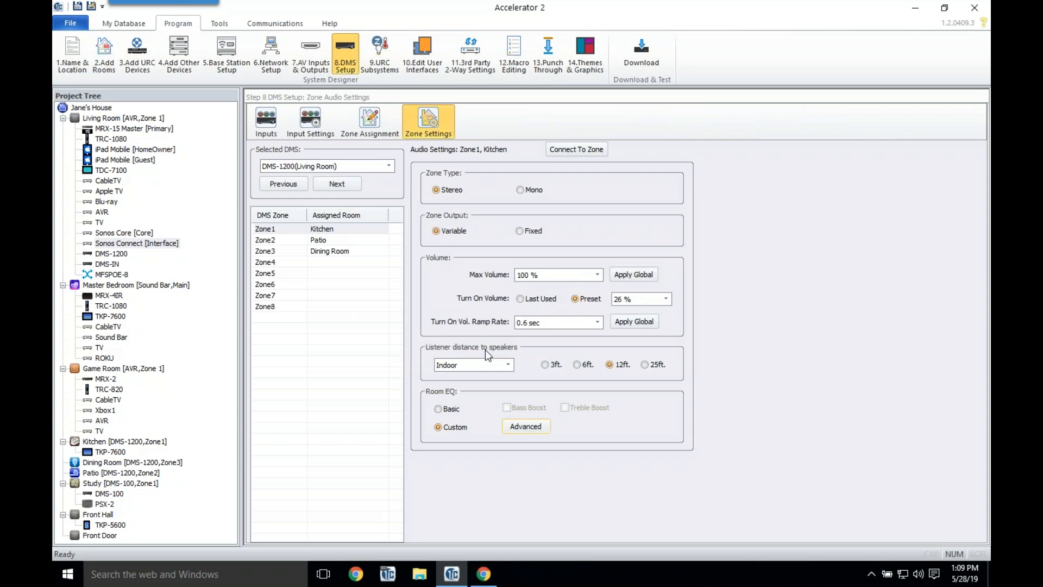
click(419, 58)
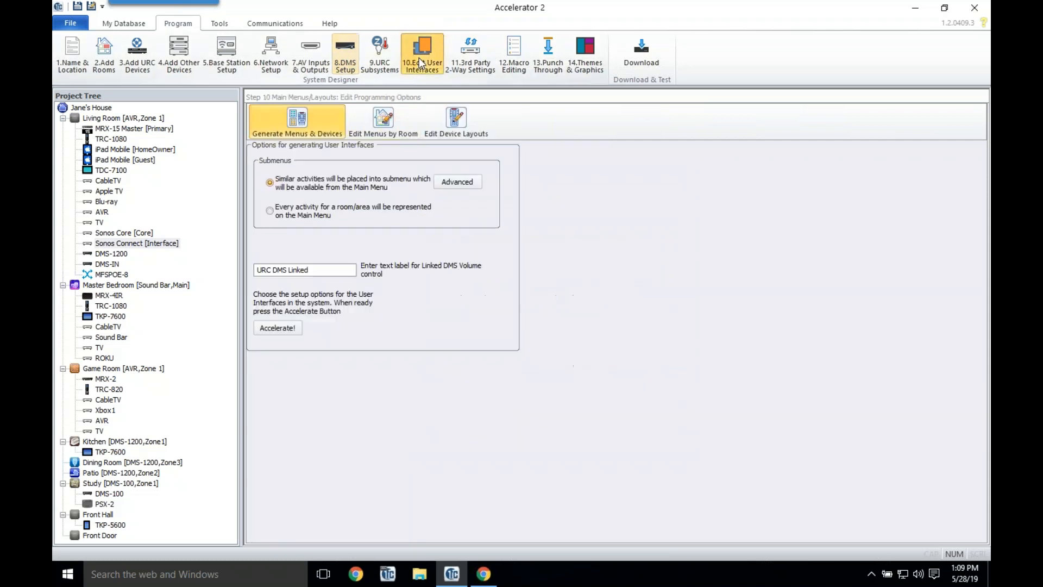
Step: Generate menus and layouts for new devices, then inspect the Kitchen's DMS Music and Sonos Connect items
click(273, 330)
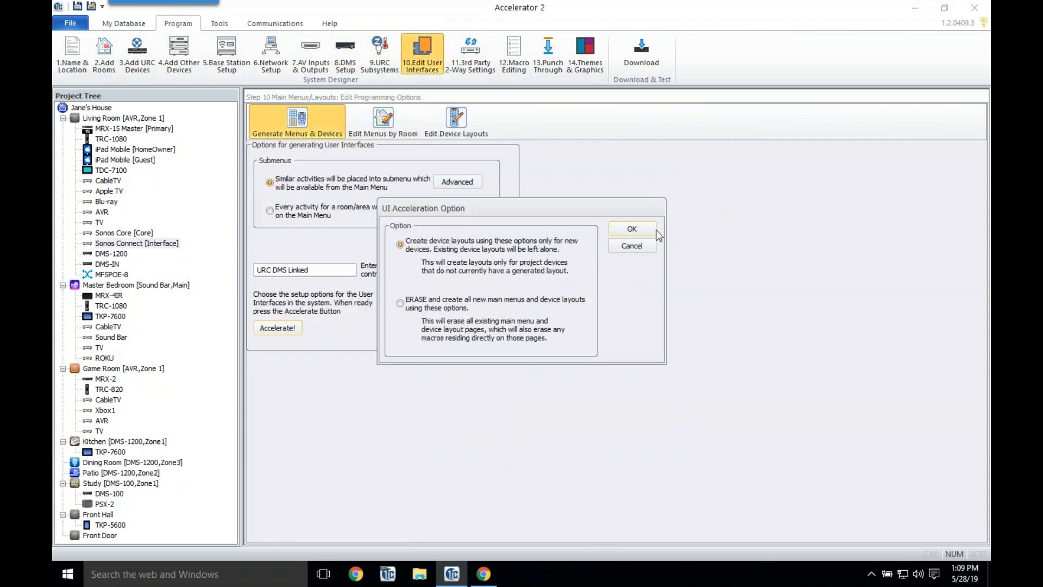
click(654, 227)
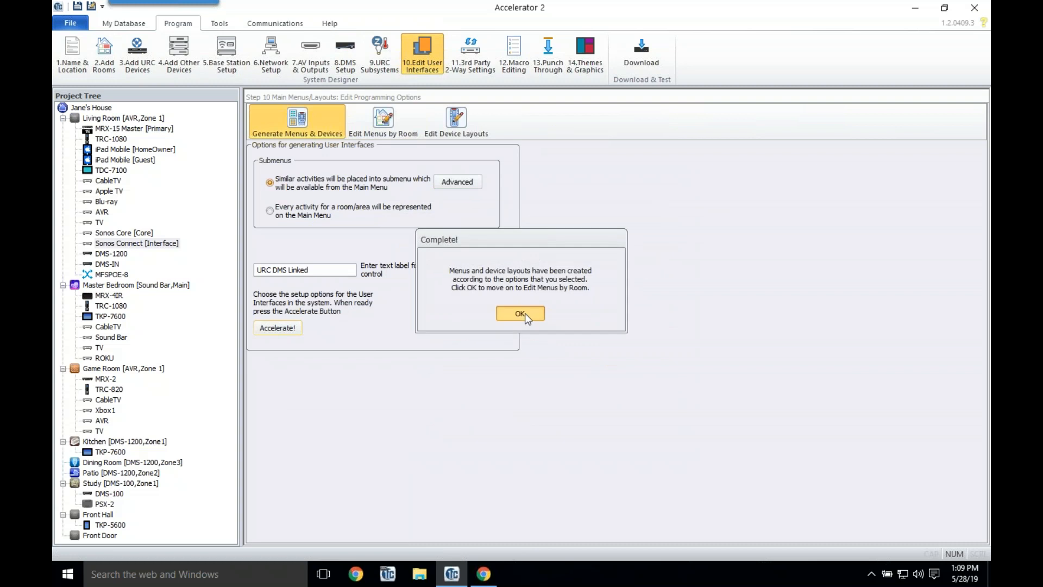
click(525, 313)
click(357, 175)
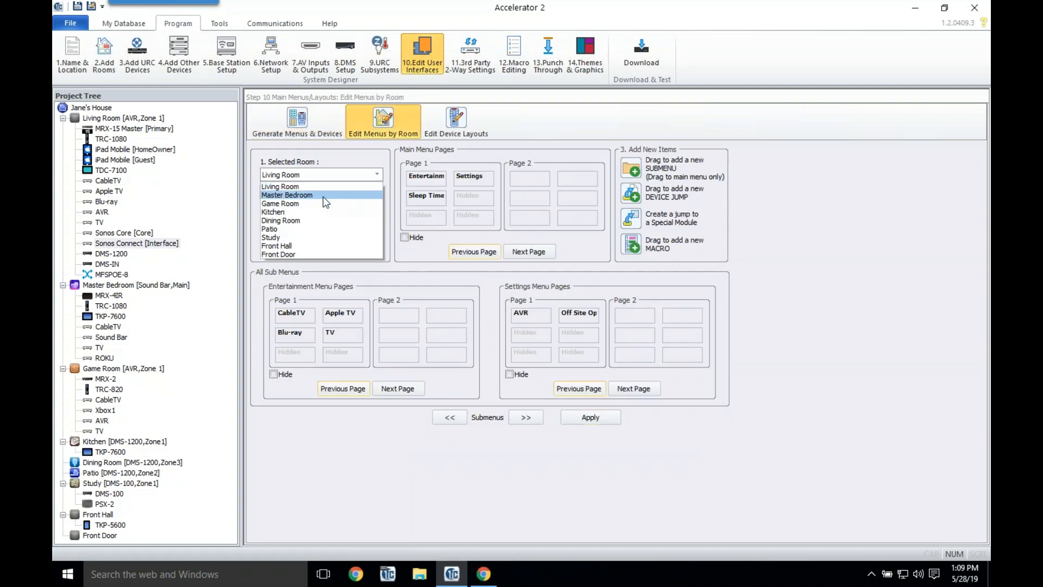
click(306, 211)
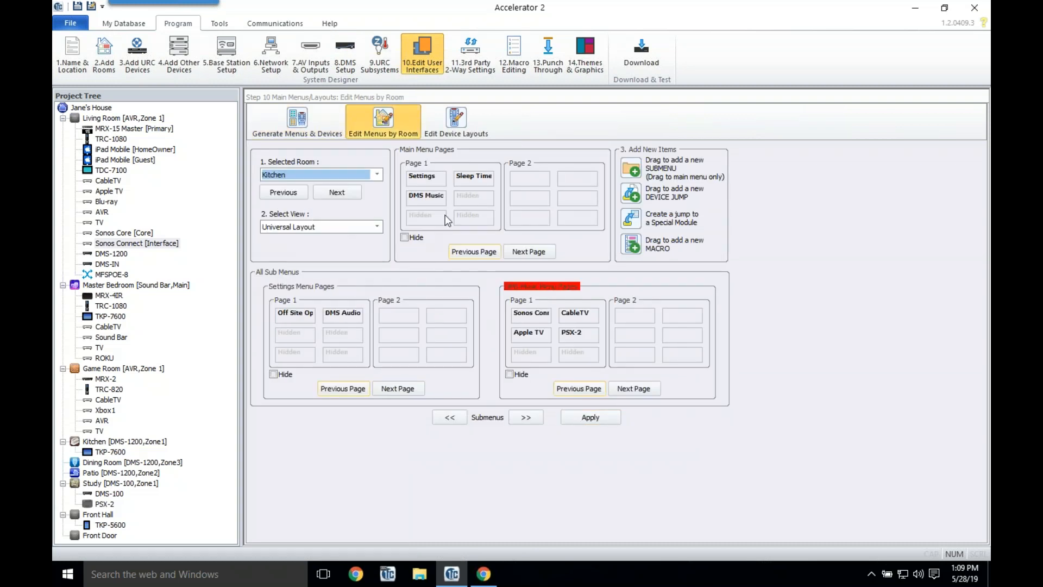
click(439, 196)
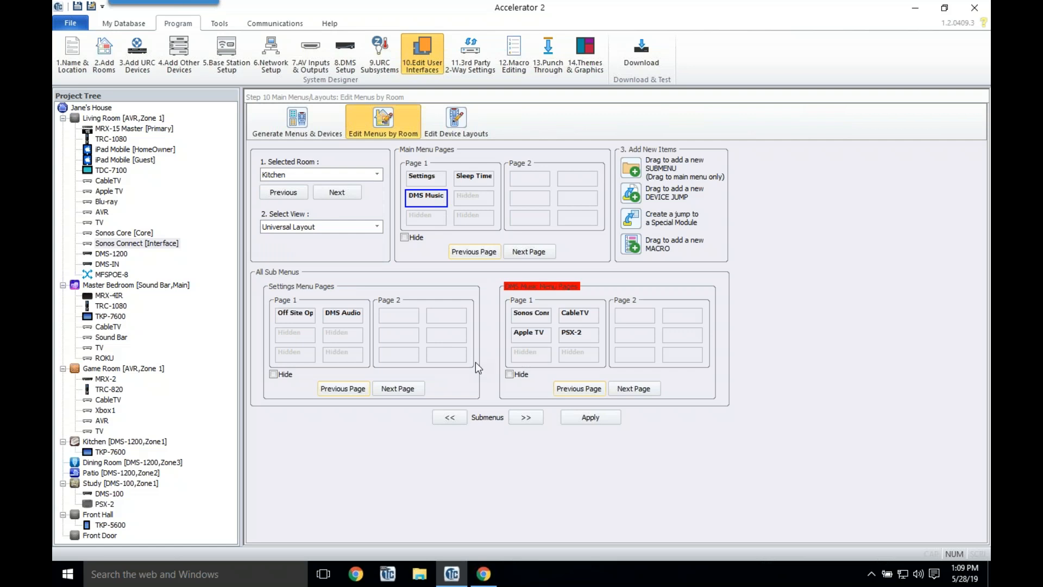
click(542, 310)
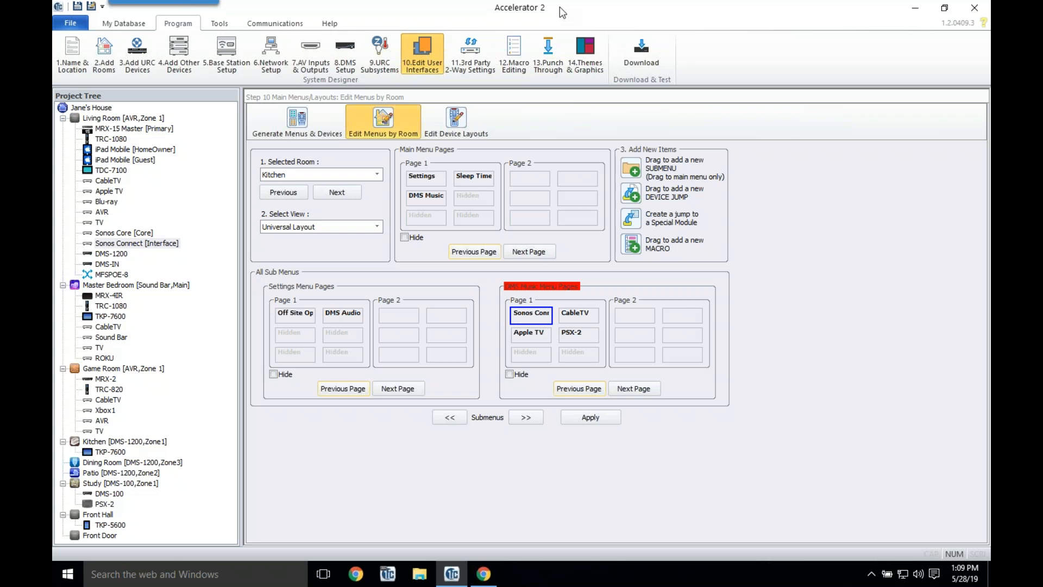
Step: Auto-generate the macros in 12.Macro Editing and acknowledge completion
click(514, 63)
click(566, 326)
click(524, 309)
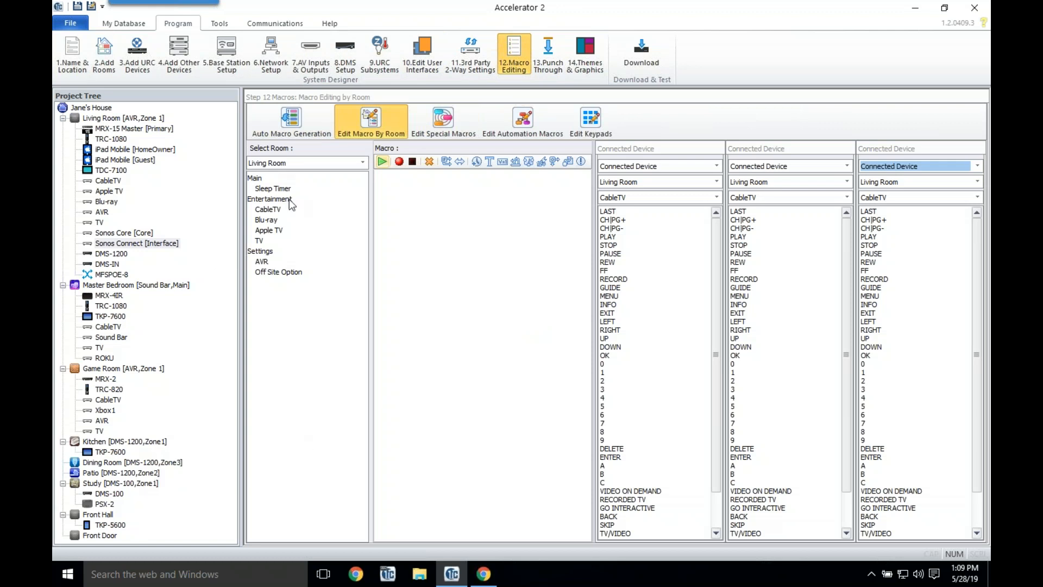
Step: View the Kitchen's Sonos Connect macro steps, then move to 3.Add URC Devices
click(305, 162)
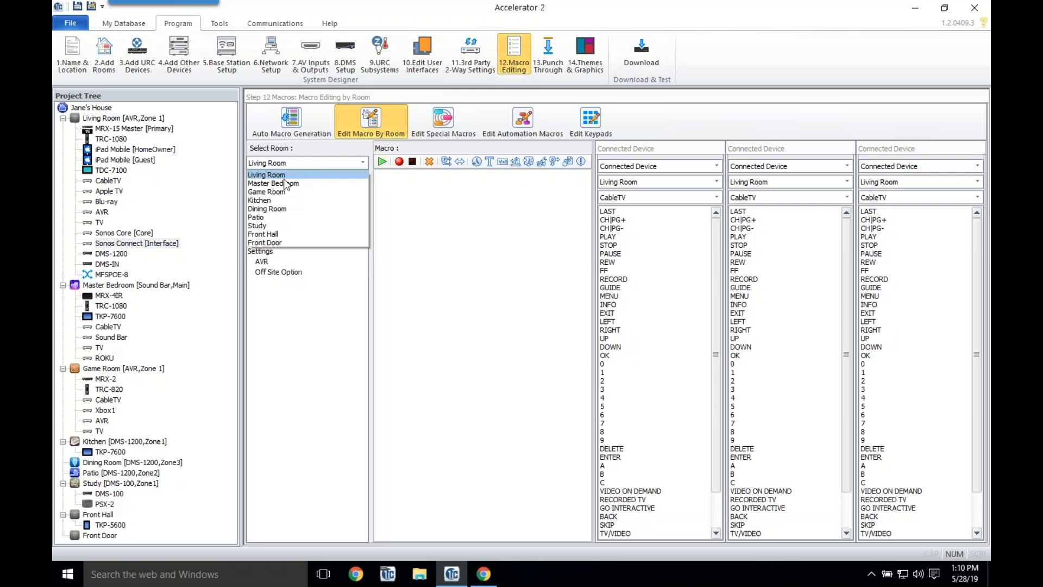
click(278, 200)
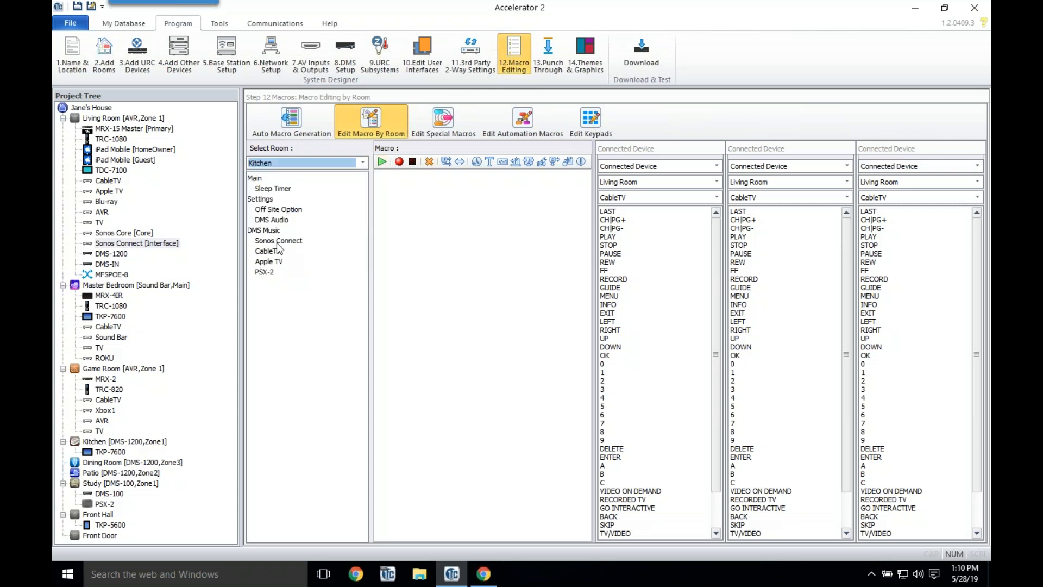
click(278, 243)
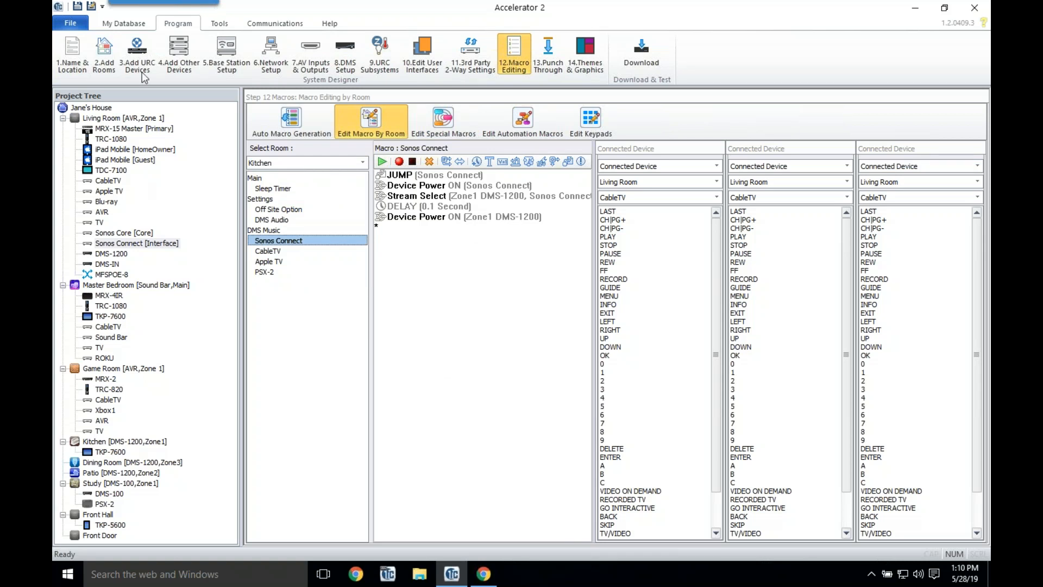
click(136, 55)
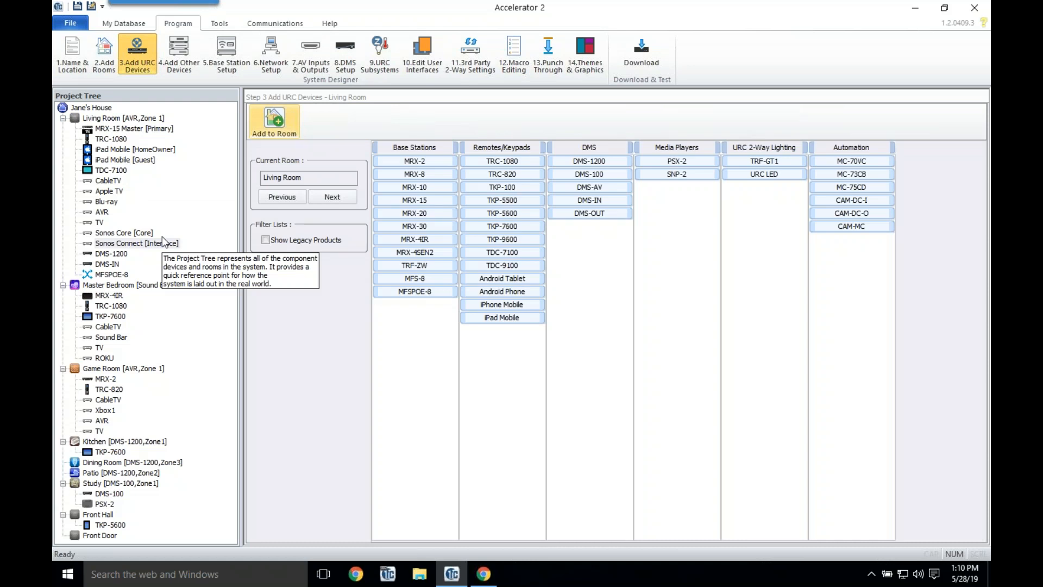
Step: Add DMS-OUT and SNP-2 devices with their default properties, then go to 6.Network Setup
double_click(598, 216)
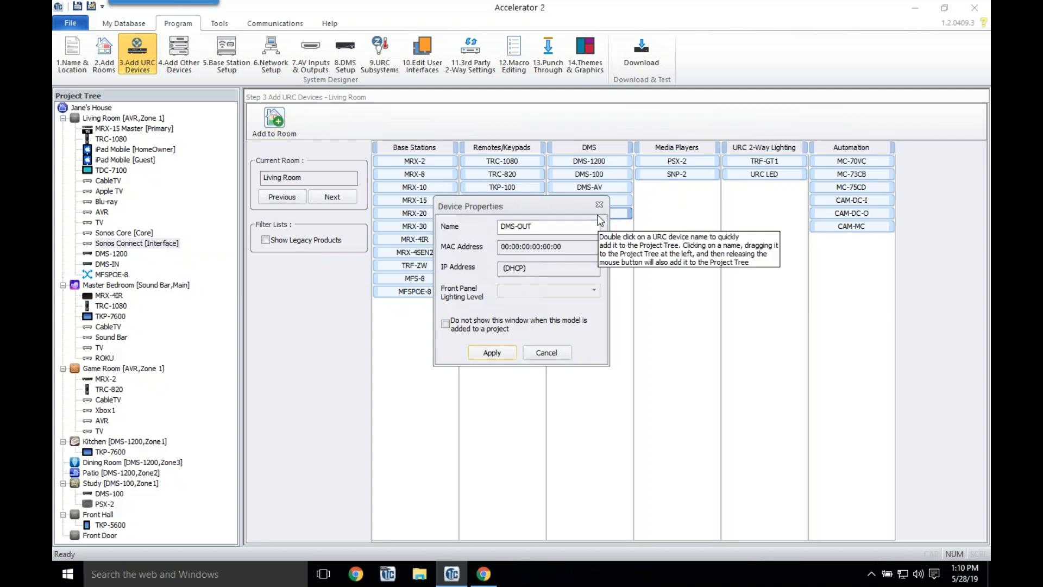
click(492, 352)
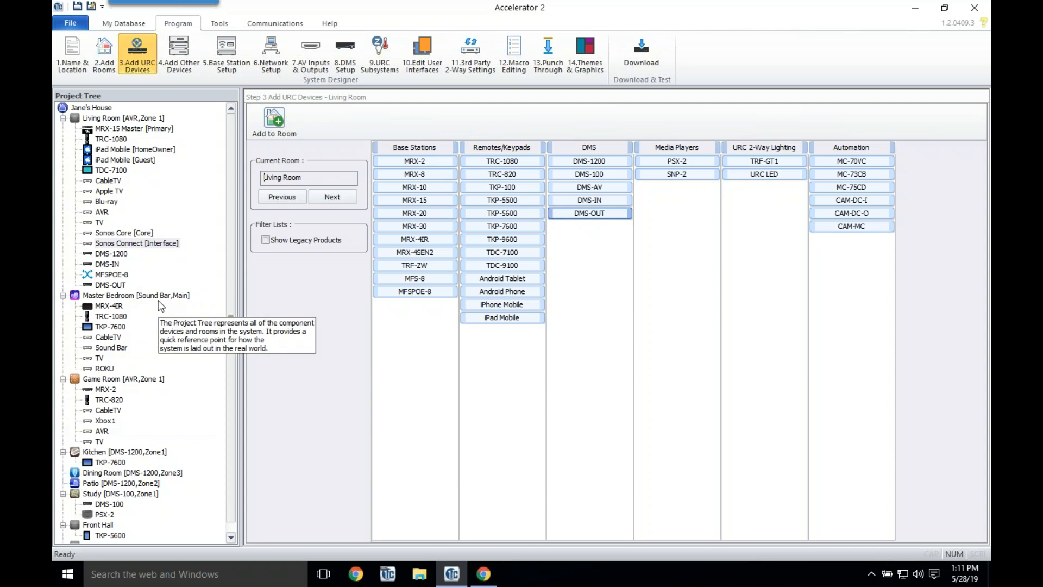
double_click(678, 174)
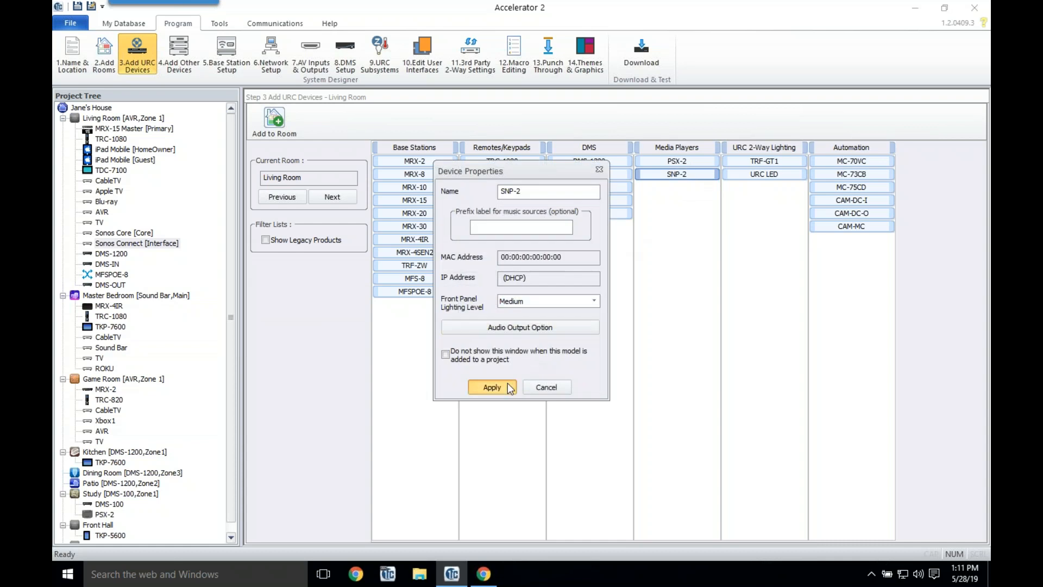
click(508, 385)
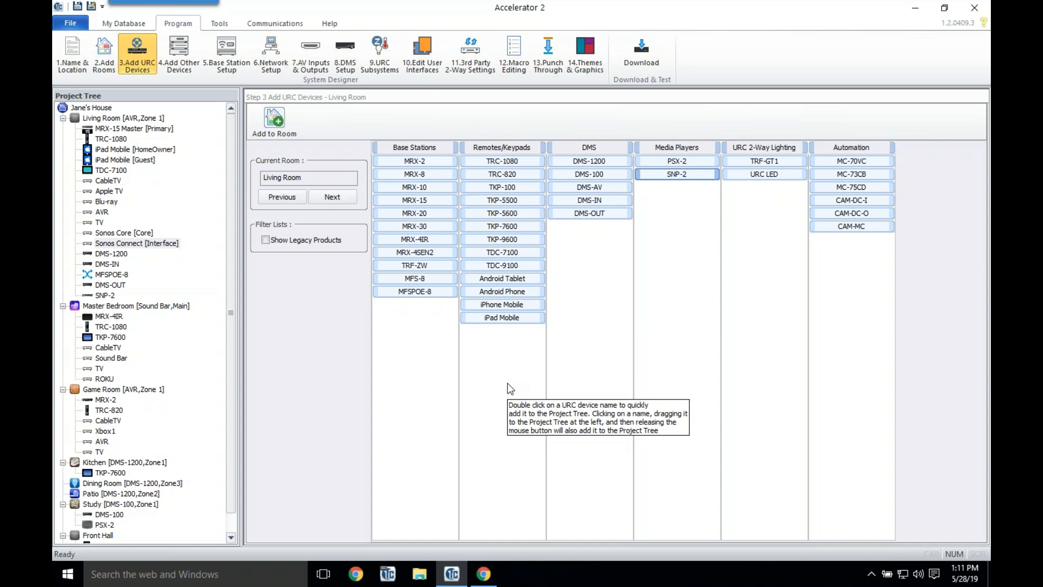
click(271, 66)
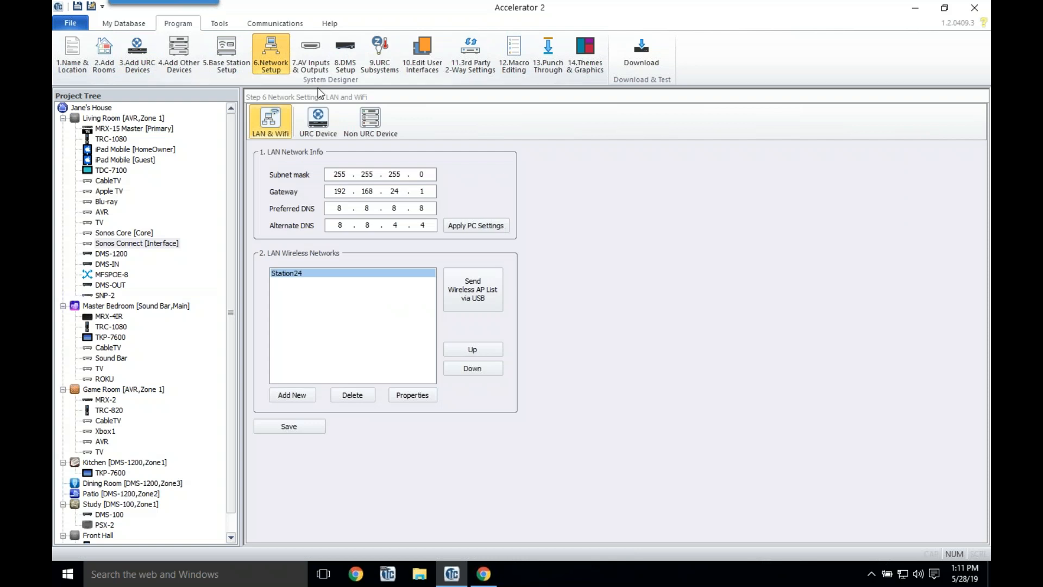
Step: Check the URC Device tab's network addresses, then go to 7.AV Inputs & Outputs
click(319, 123)
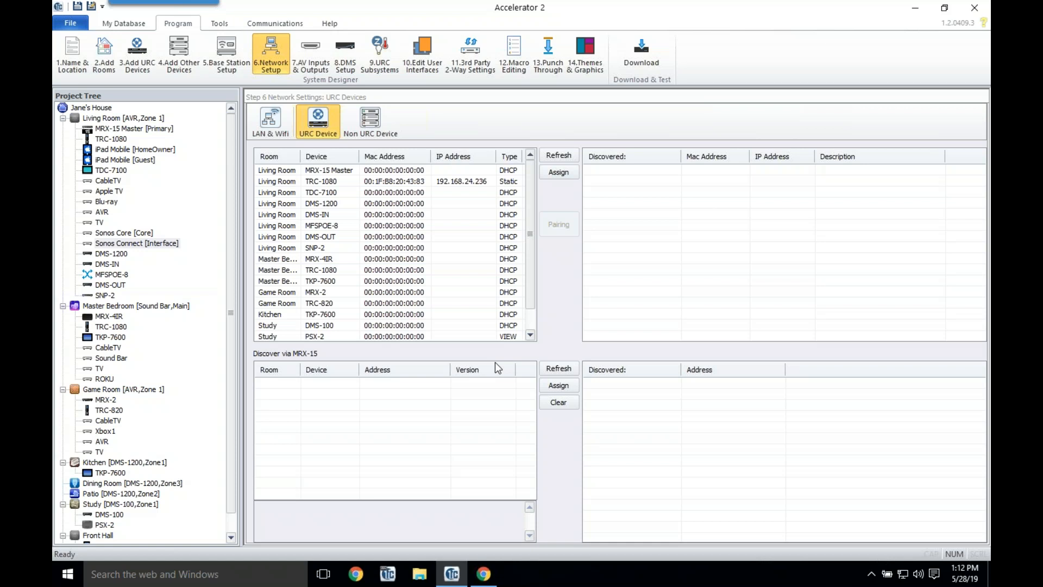
click(312, 71)
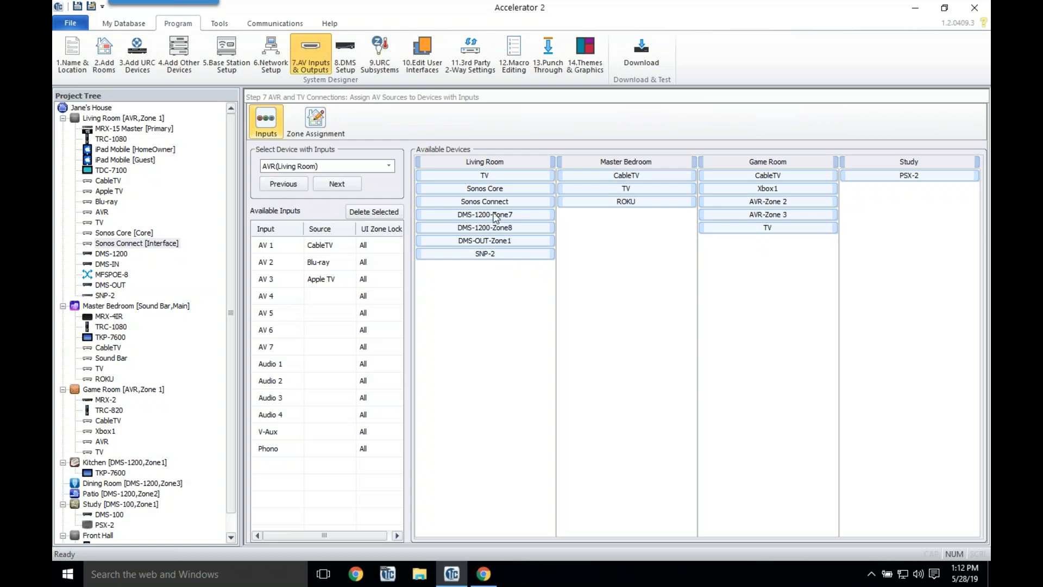
Step: Drag DMS-OUT-Zone1 onto the Living Room AVR's Audio 1 Source cell
click(482, 241)
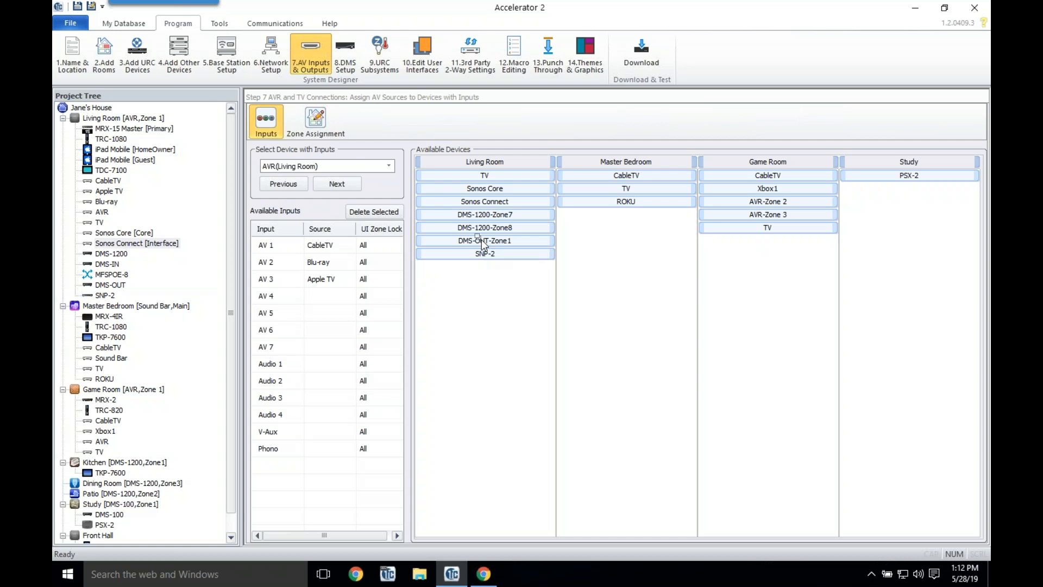
drag(481, 239, 324, 369)
drag(322, 365, 321, 369)
drag(321, 367, 321, 367)
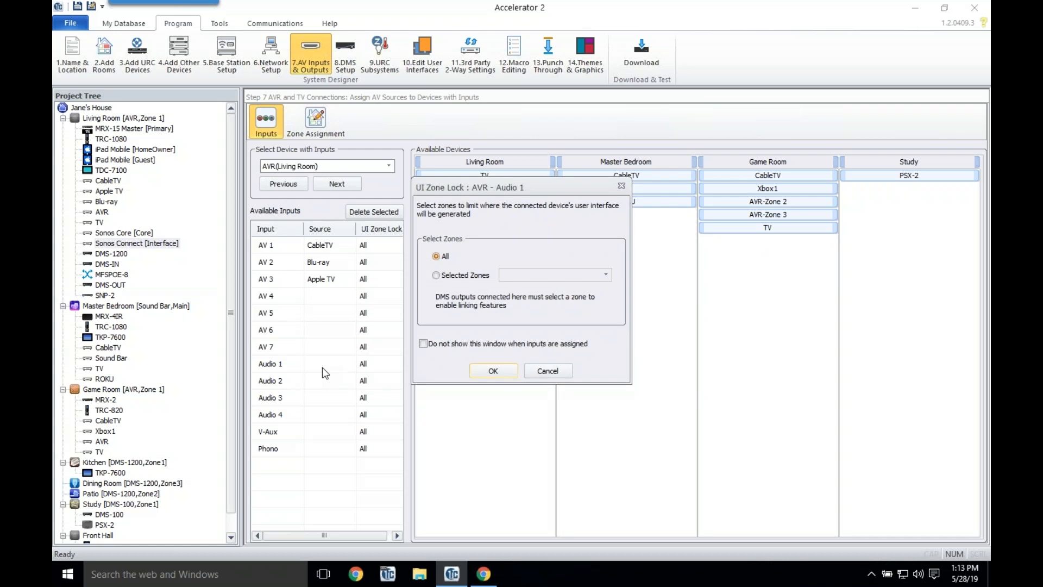
Step: Lock the Audio 1 interface to Selected Zones with (1) Zone 1 and confirm
click(446, 277)
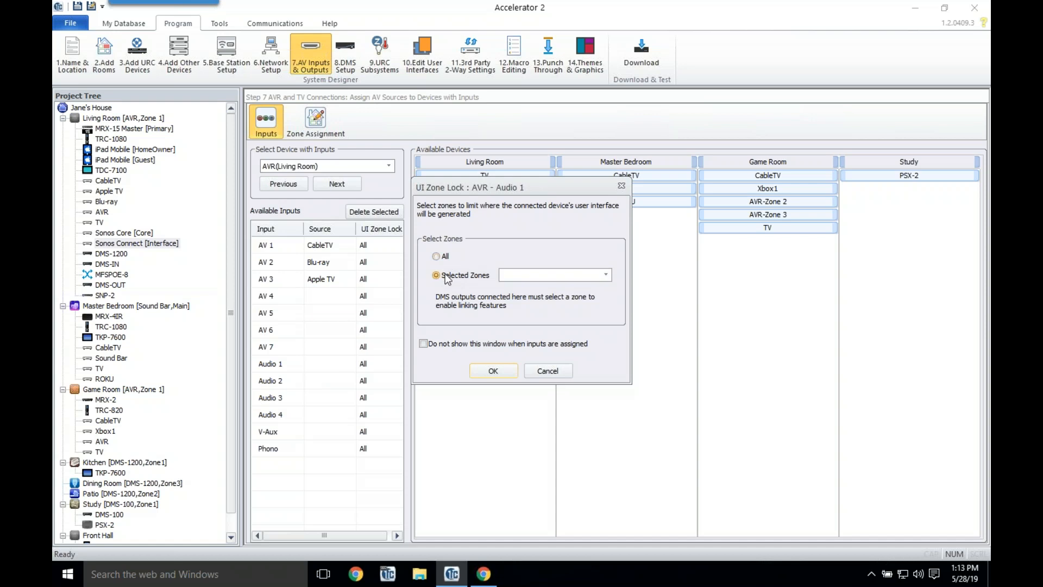
click(598, 275)
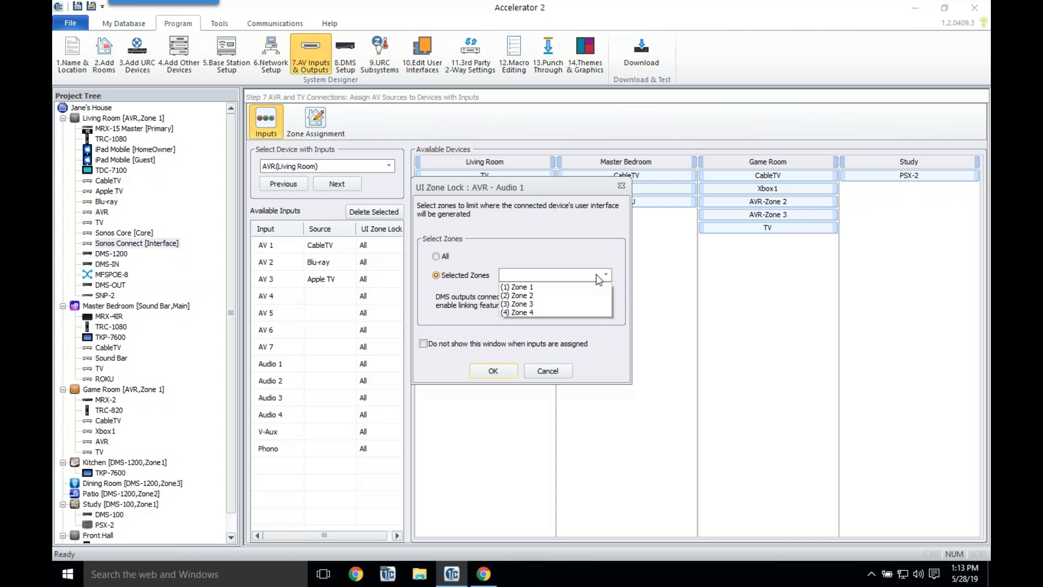
click(562, 287)
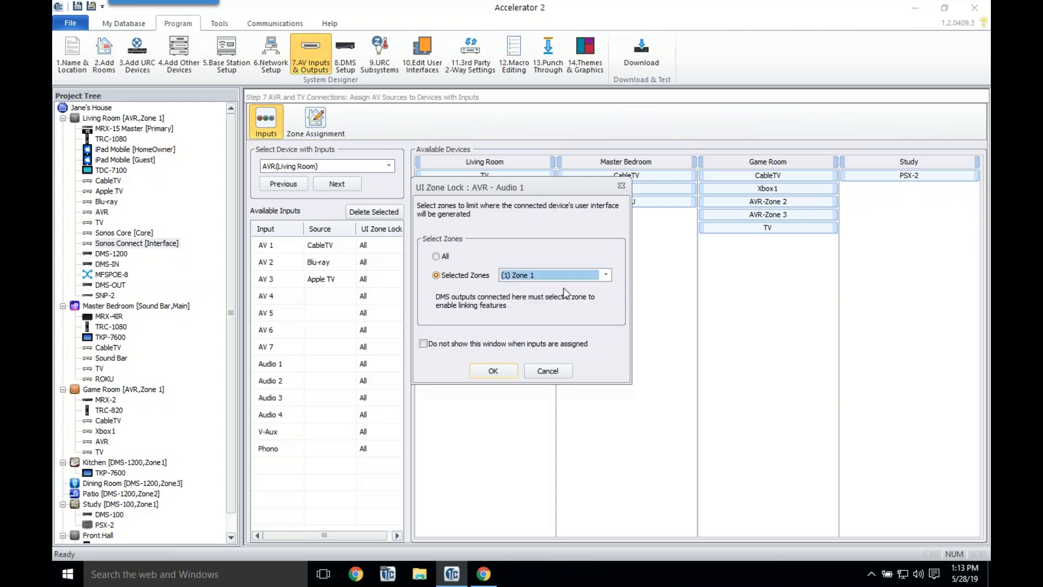
click(494, 368)
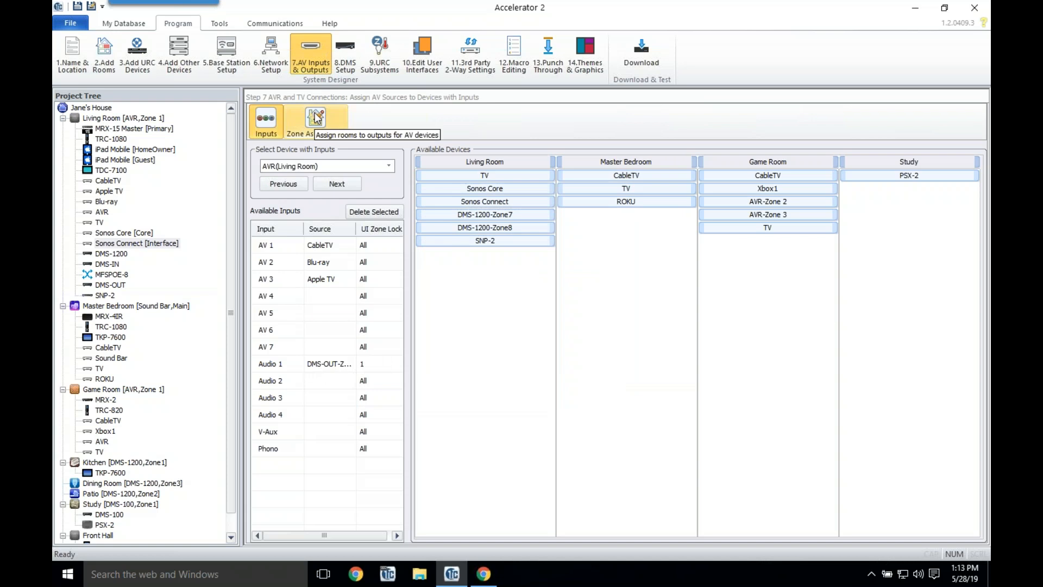
Step: In DMS Setup zone settings, switch the DMS-OUT's Zone1 to mono audio
click(342, 70)
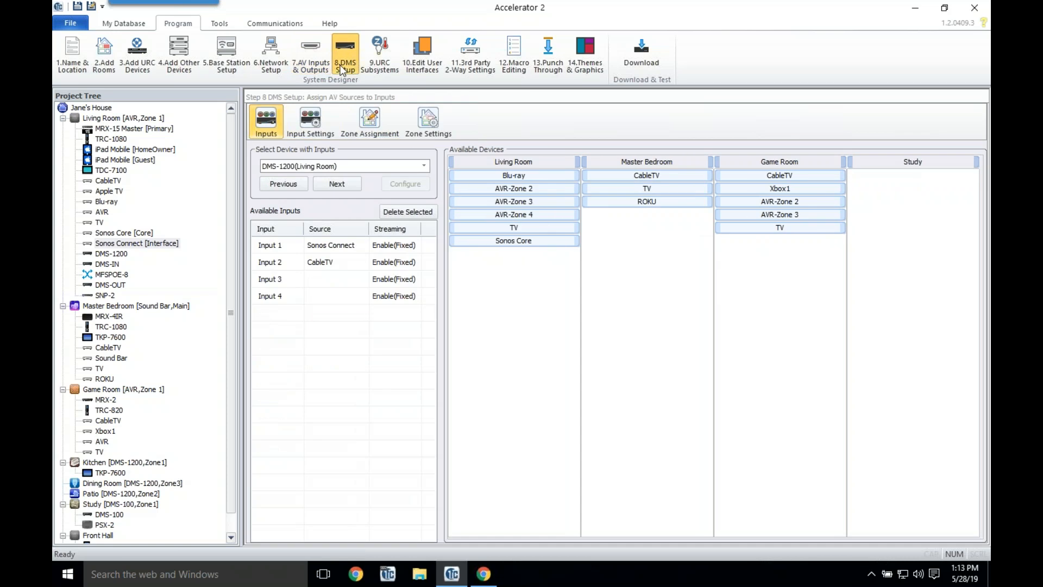
click(429, 119)
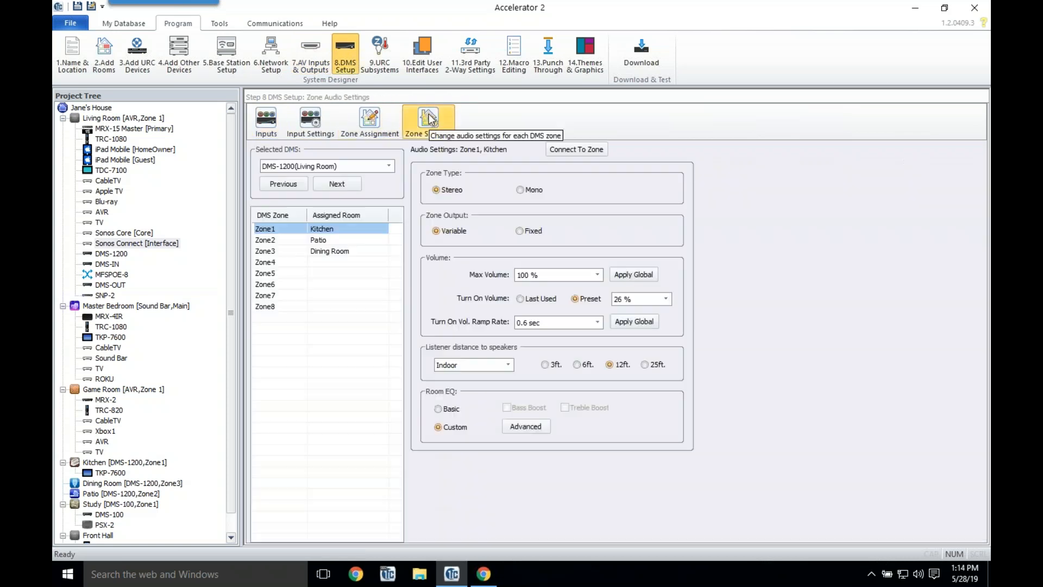
click(388, 165)
click(342, 188)
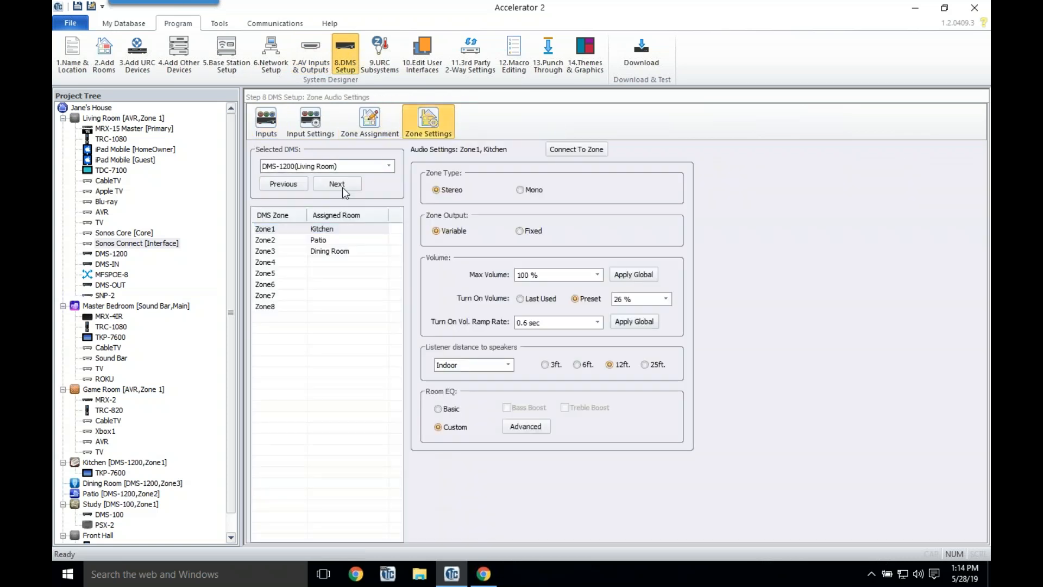
click(342, 185)
click(349, 231)
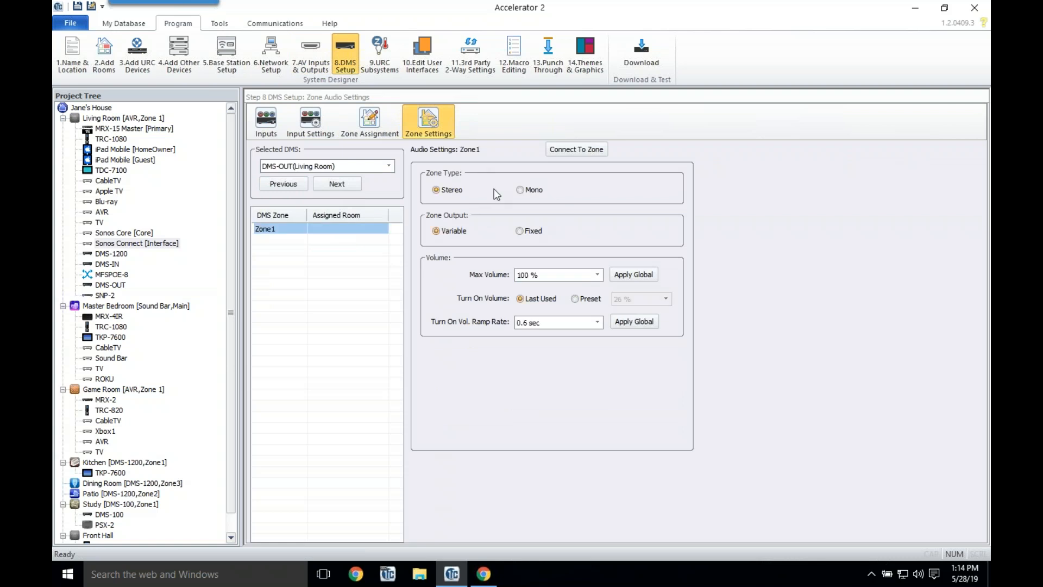
click(522, 190)
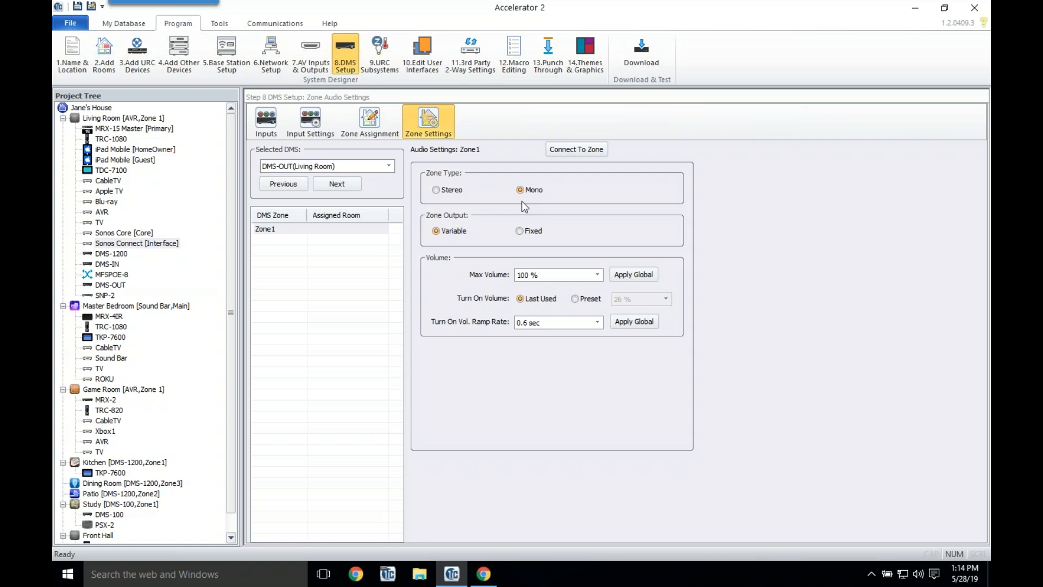
click(429, 48)
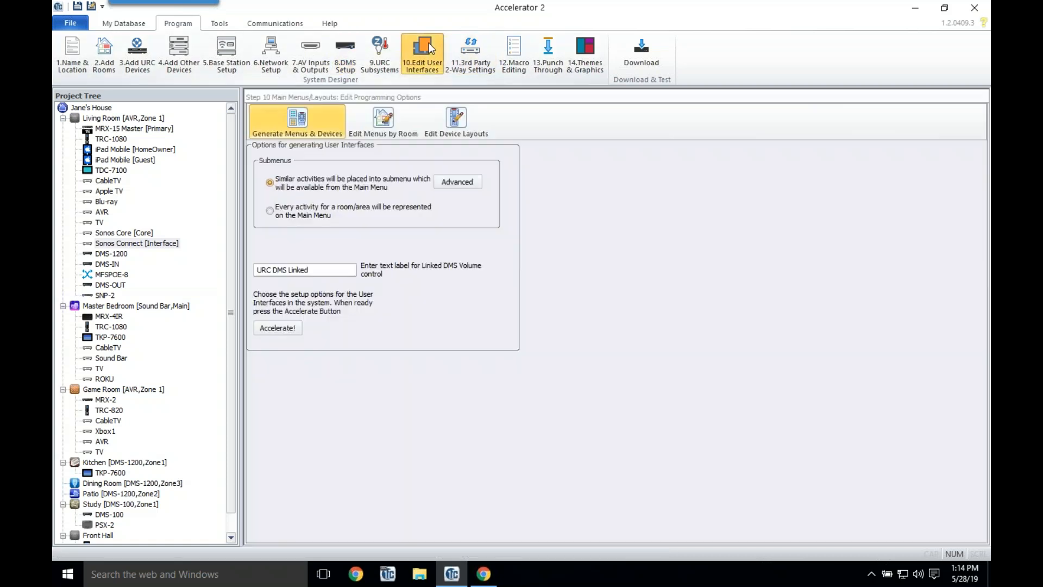
Step: Generate menus and device layouts for the new devices only
click(272, 332)
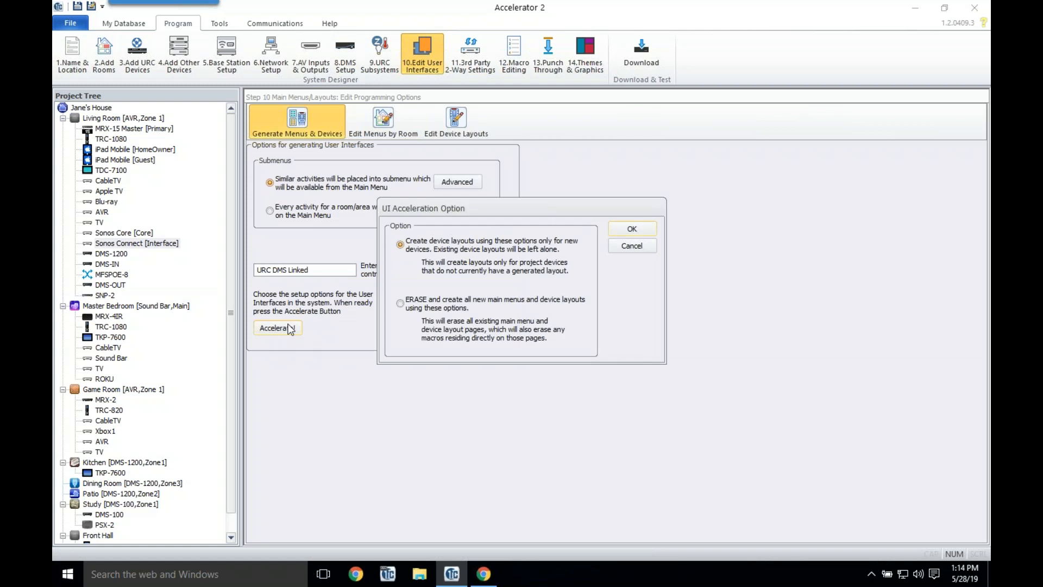
click(630, 230)
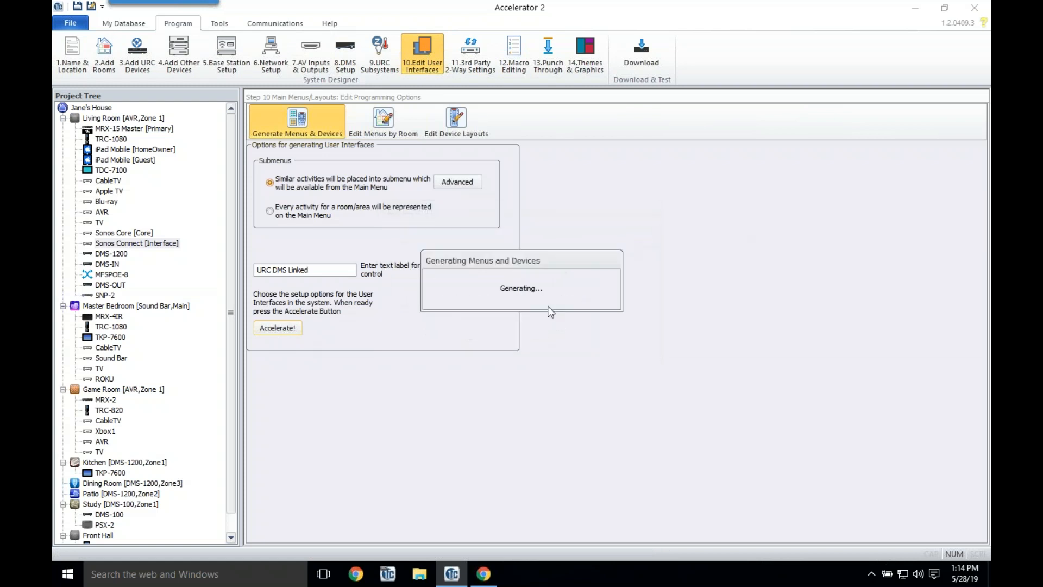
click(517, 308)
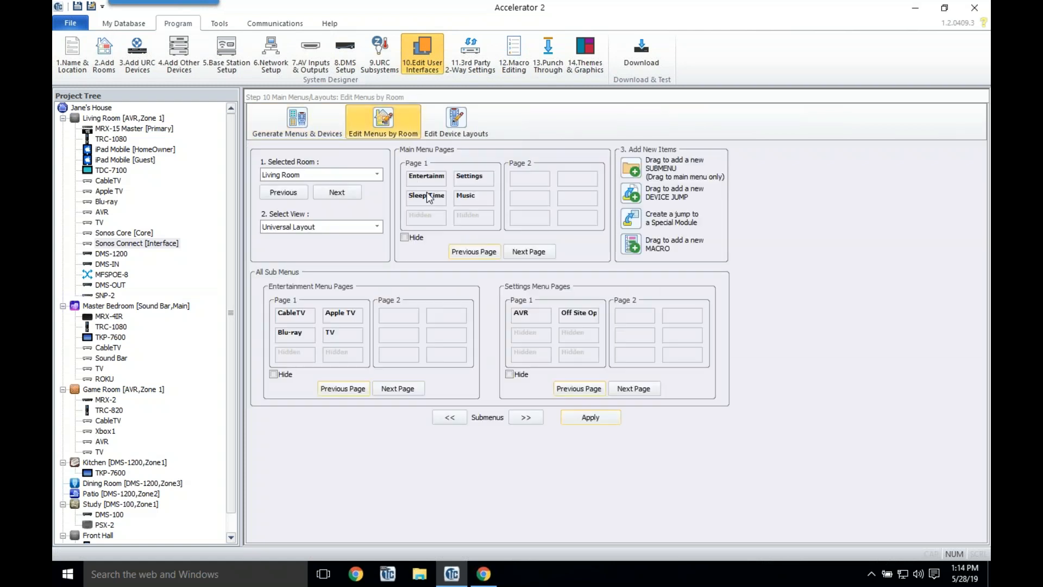
click(526, 416)
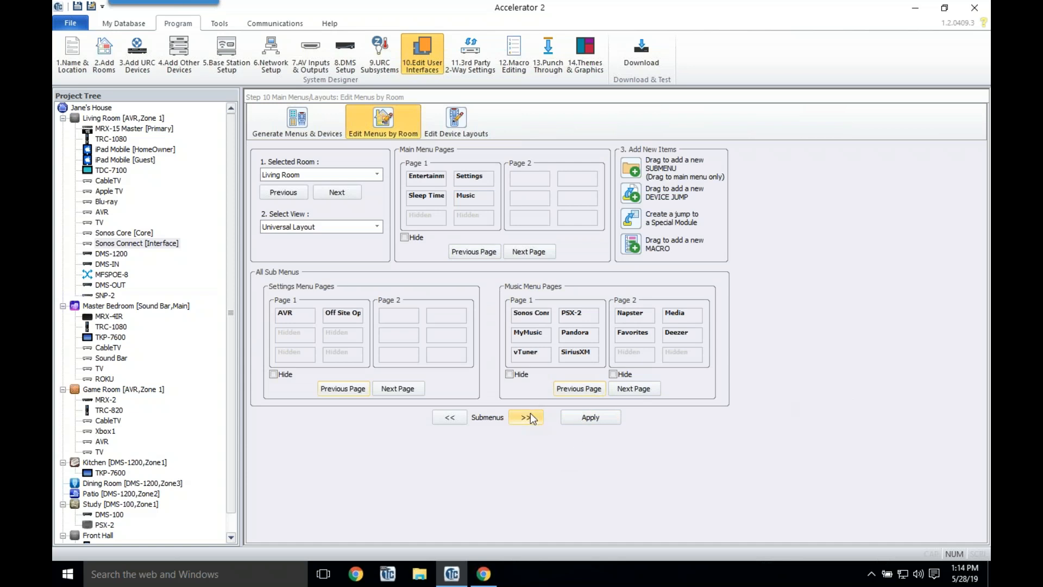
Step: Auto-generate the project's macros in the Macro Editing step
click(515, 54)
click(565, 325)
click(527, 319)
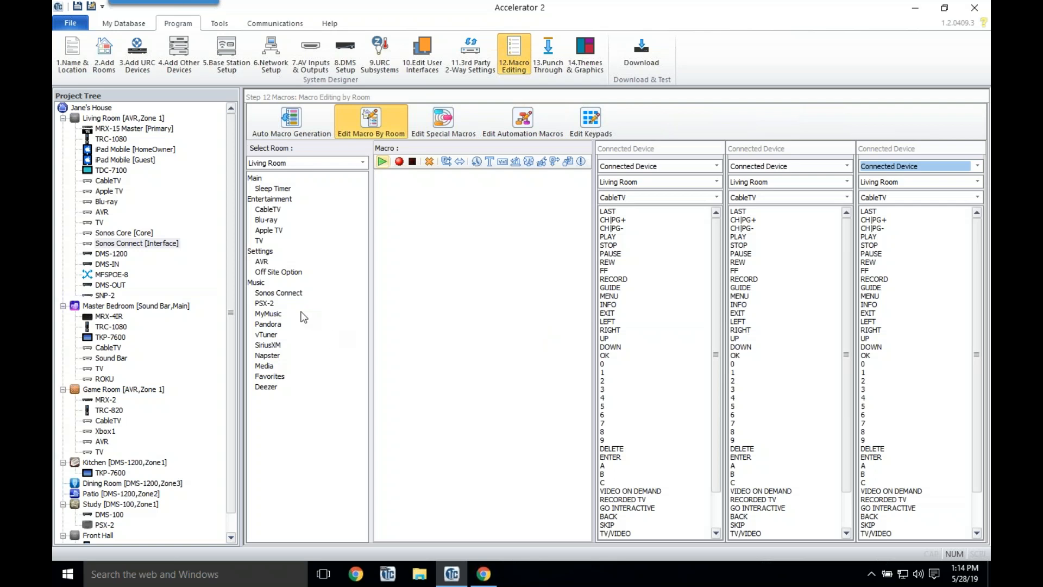
Step: Review the Living Room SiriusXM and Kitchen vTuner and Media macros, then start the download
click(276, 344)
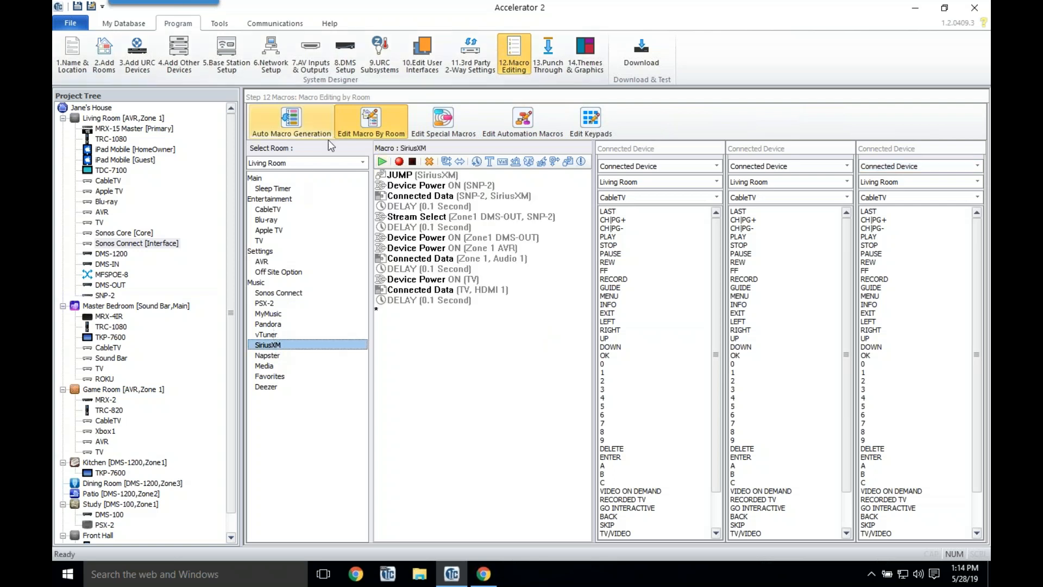
click(334, 163)
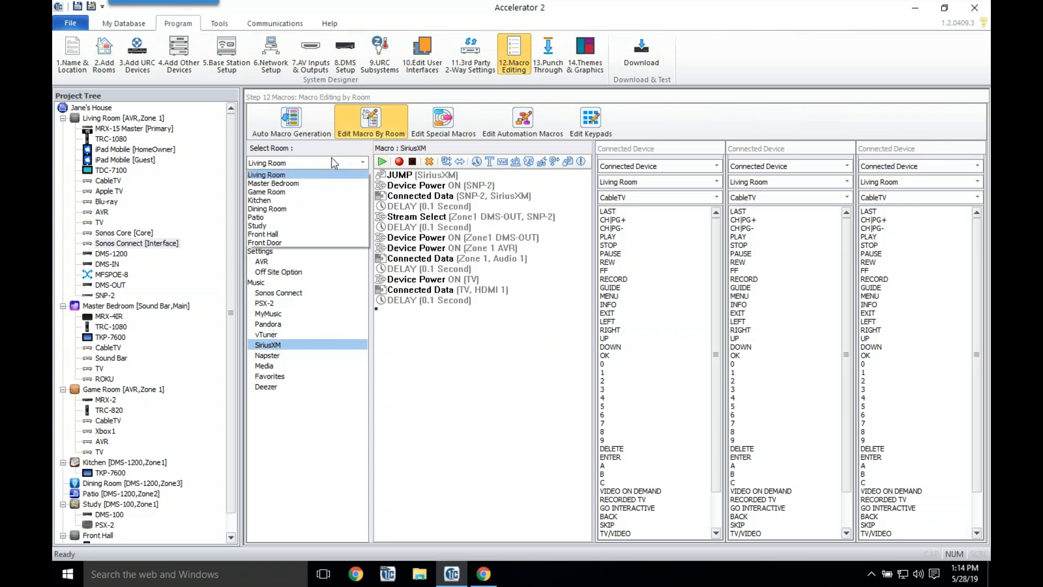
click(292, 200)
click(273, 304)
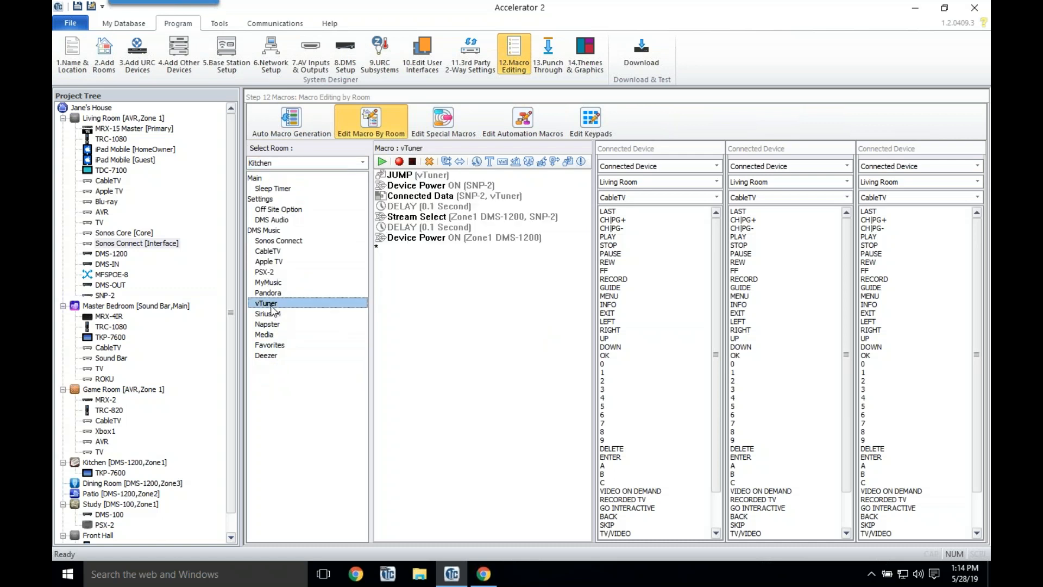
click(266, 333)
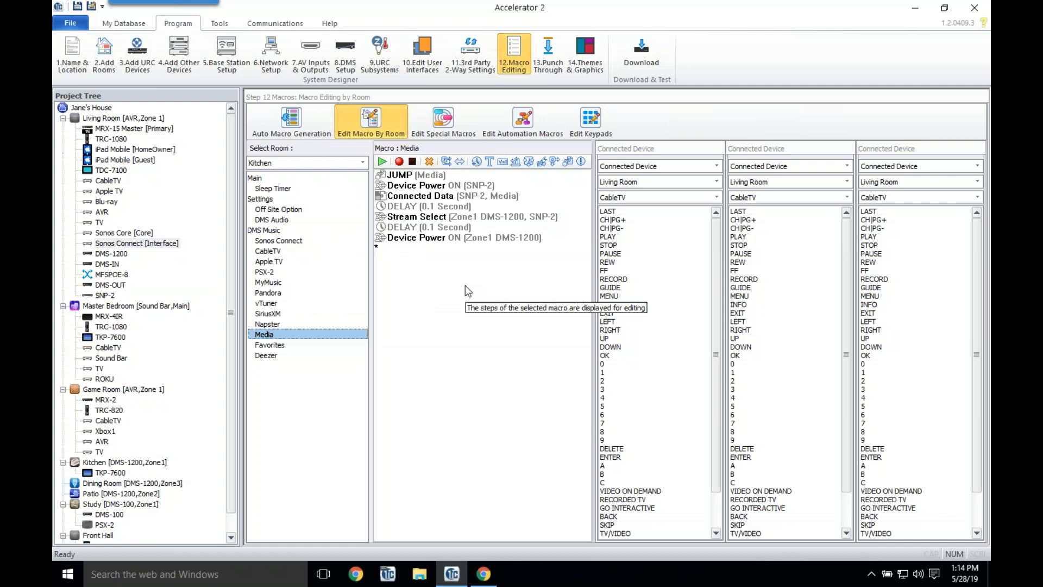
click(637, 69)
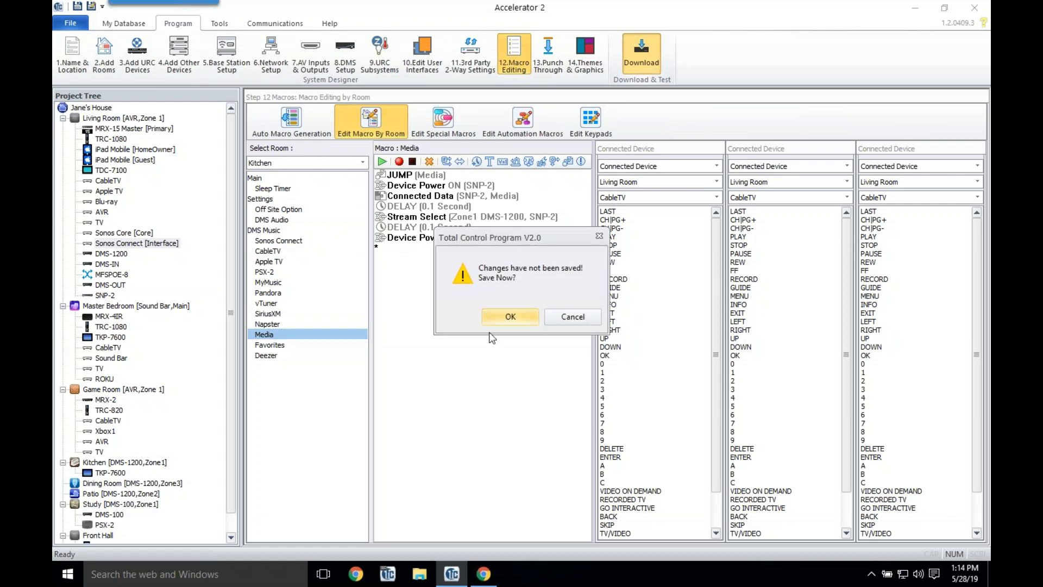
Step: Save the project to the Desktop as 'AVE Webinar'
click(511, 317)
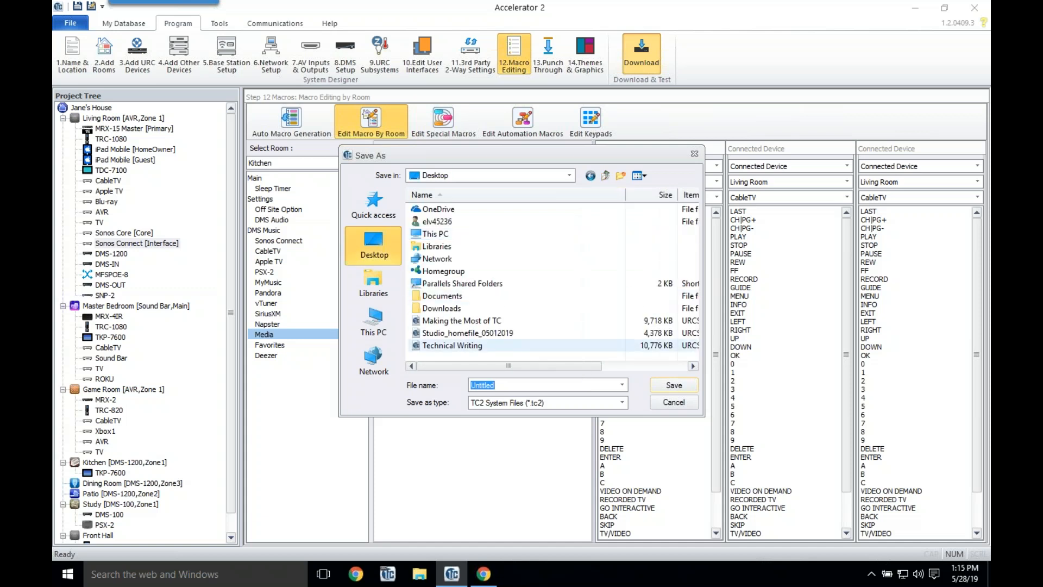
text(AVE Webiba)
key(BackSpace)
key(BackSpace)
text(inar)
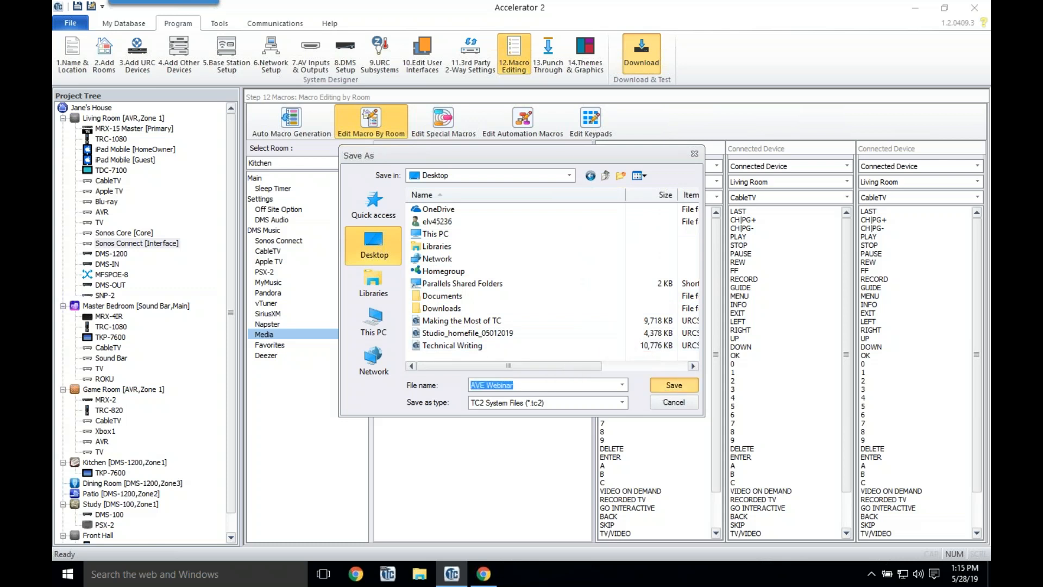
click(664, 390)
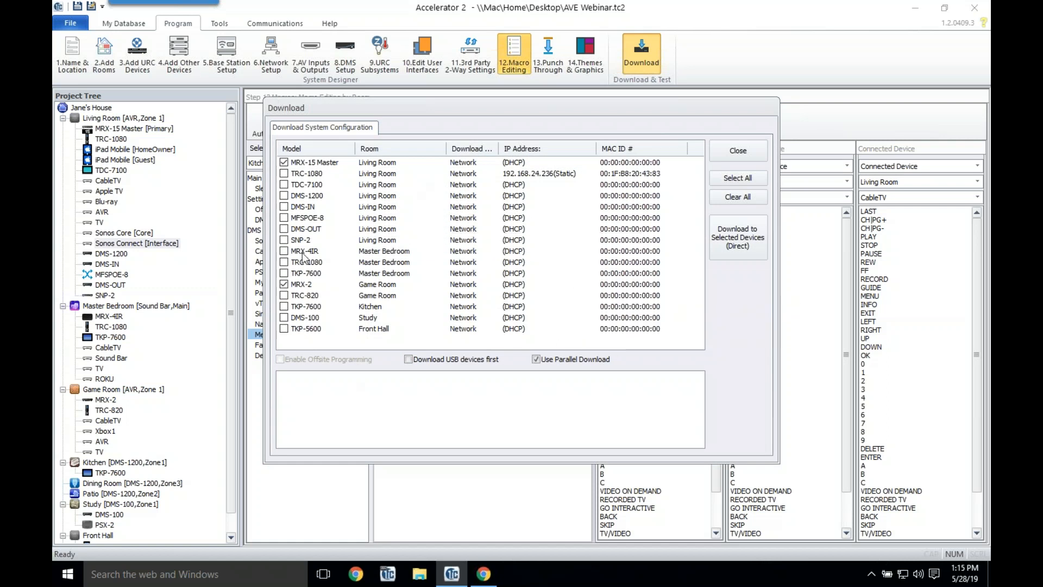
Step: Download directly to both TRC-1080s, DMS-1200, MFSPOE-8 and MRX-4IR, then switch to Chrome
click(284, 173)
click(284, 196)
click(284, 217)
click(284, 251)
click(283, 262)
click(749, 228)
click(482, 333)
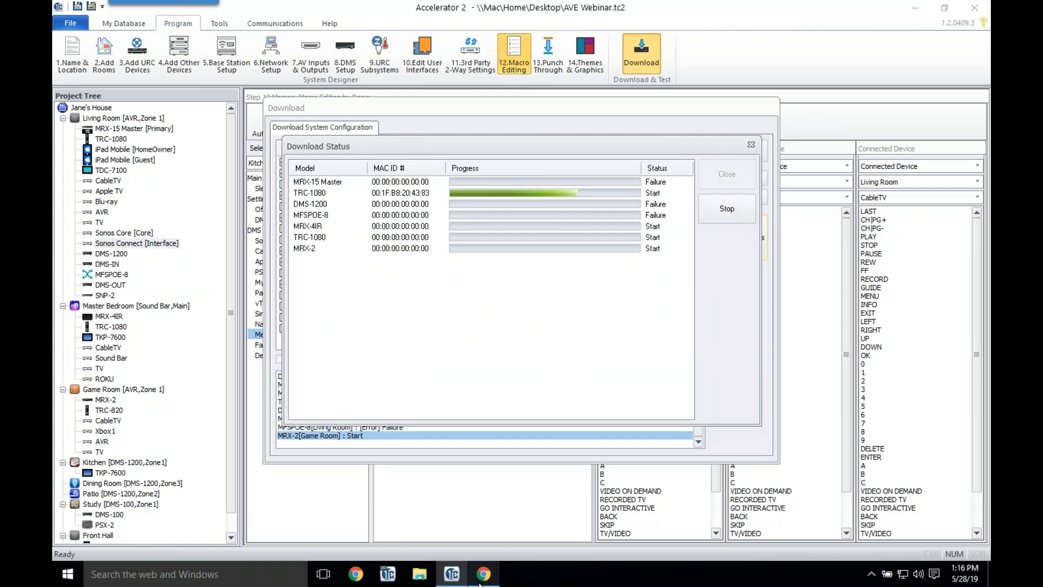
mouse_move(487, 578)
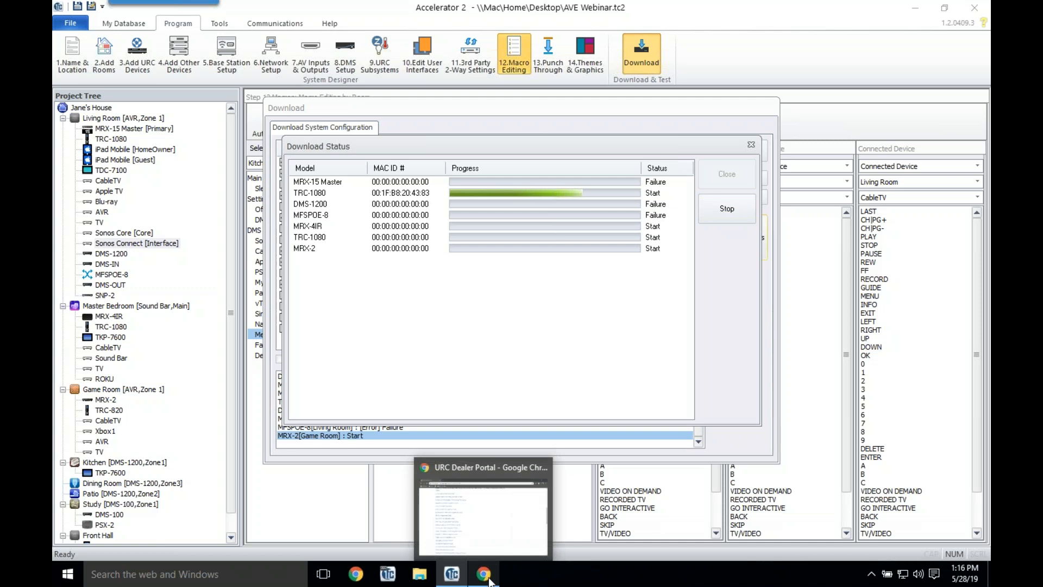
click(488, 579)
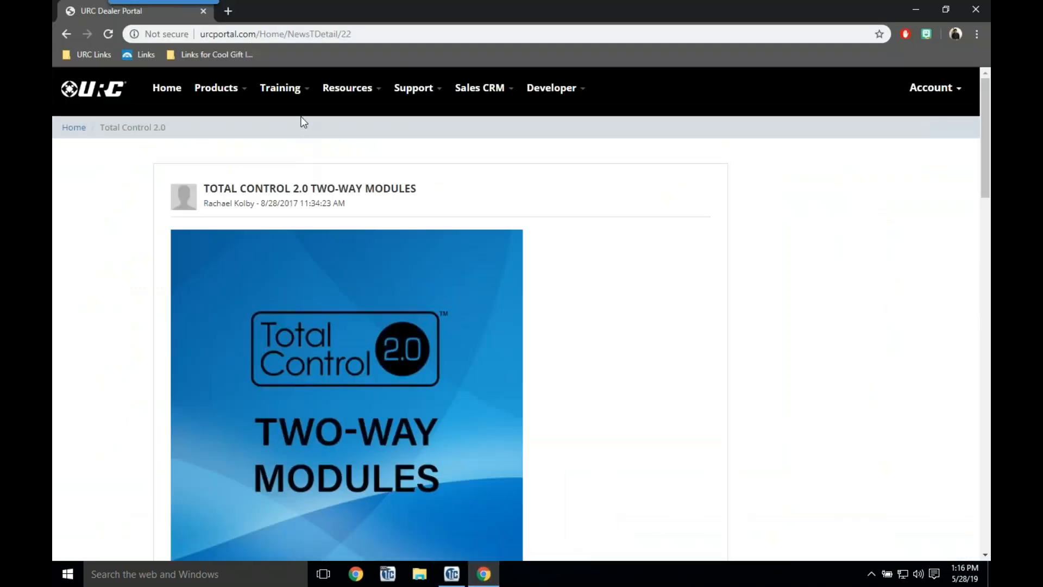
Step: Open Training Home and show the Self-Paced Tutorial courses
click(296, 98)
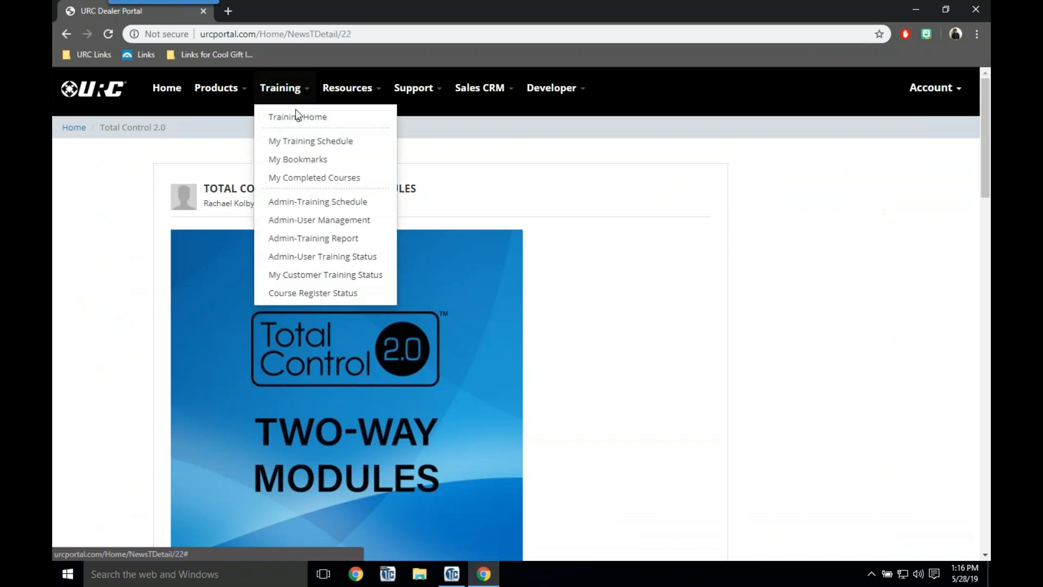
click(290, 121)
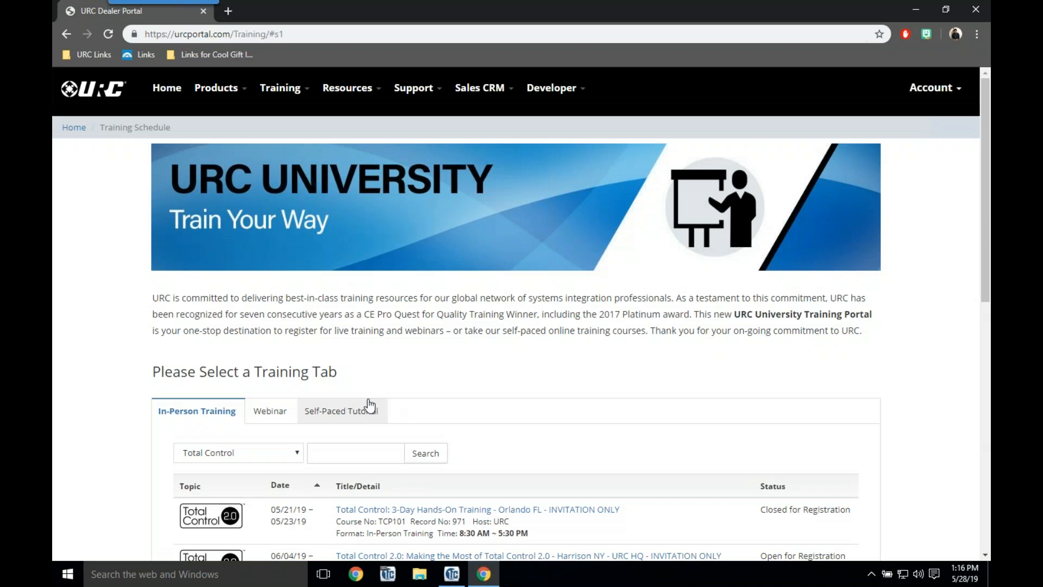
click(370, 406)
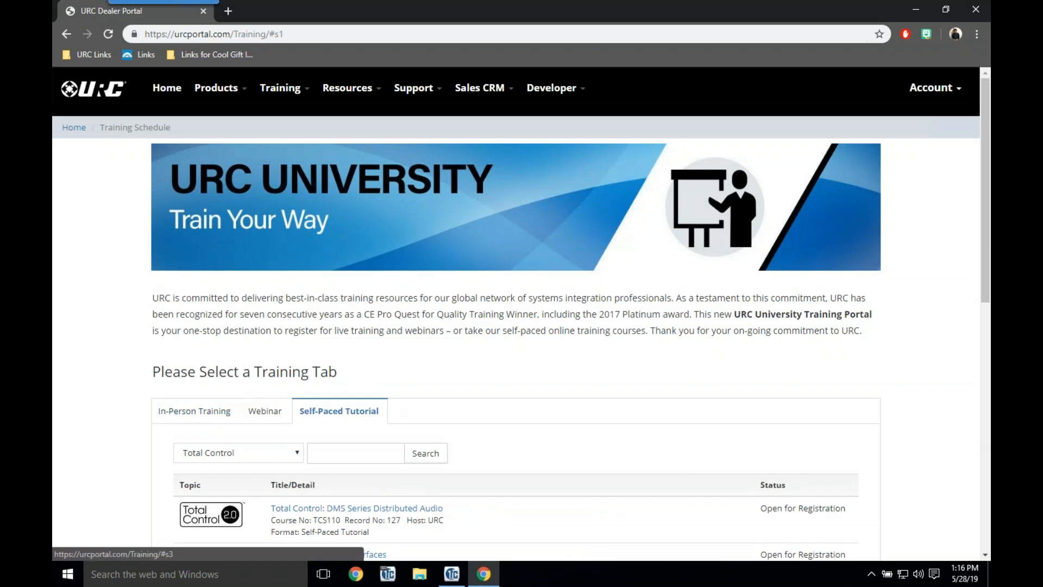
scroll(369, 407, down, 4)
Step: Search the self-paced tutorials for '2.0' courses
click(365, 248)
text(2.0)
click(343, 301)
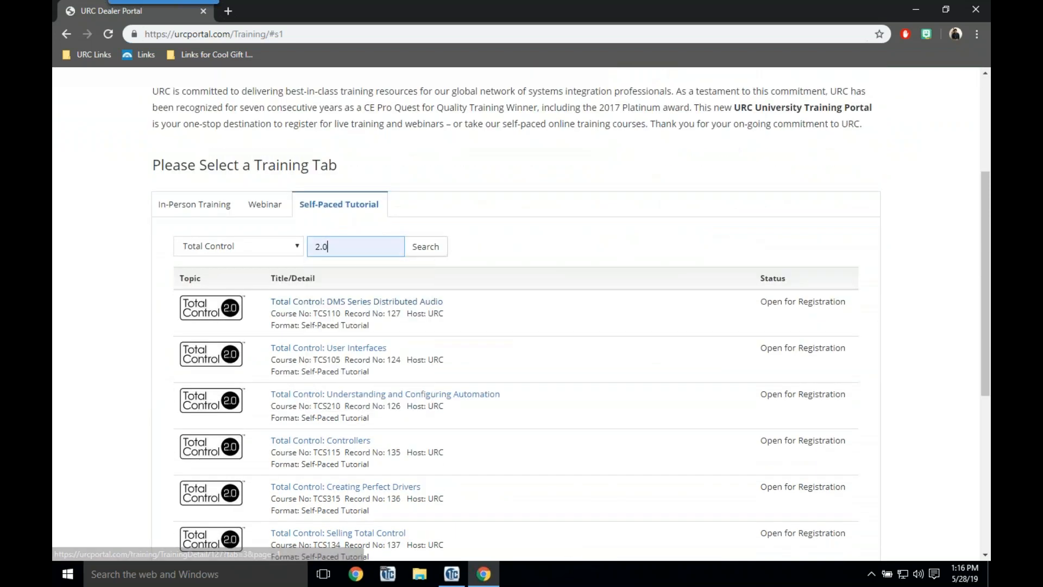
click(425, 246)
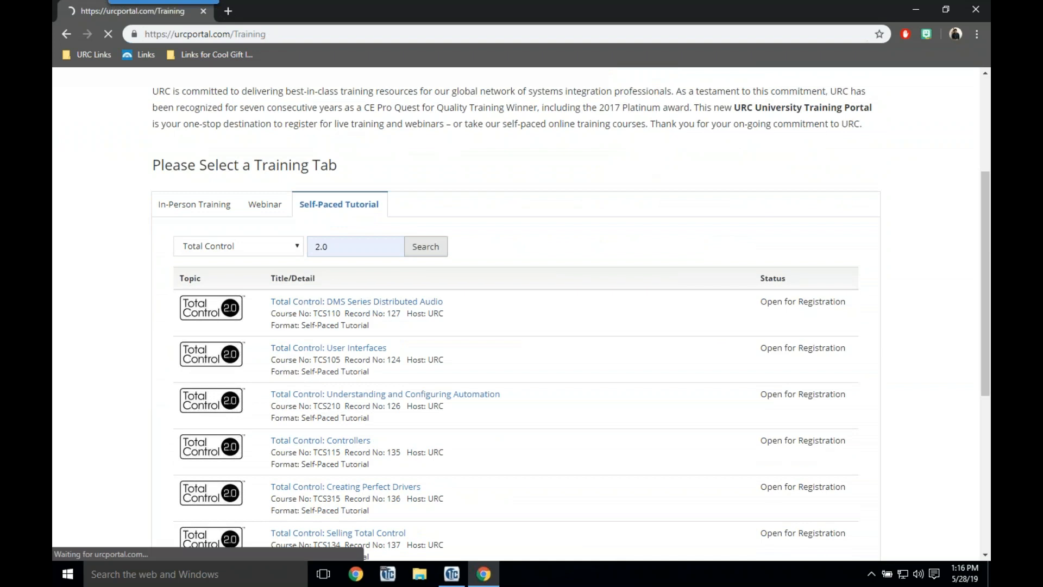
scroll(425, 242, down, 8)
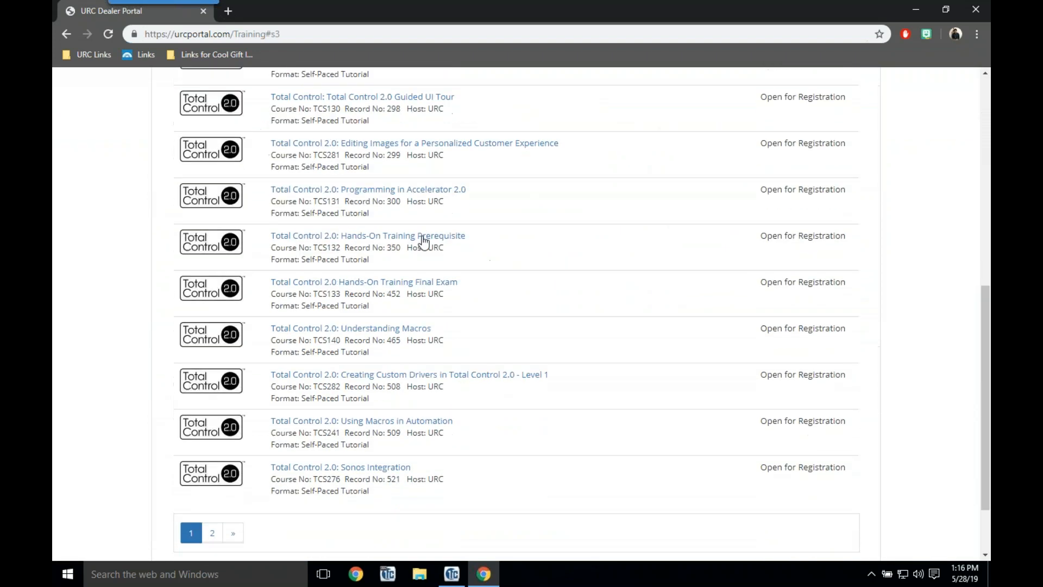
scroll(82, 341, up, 3)
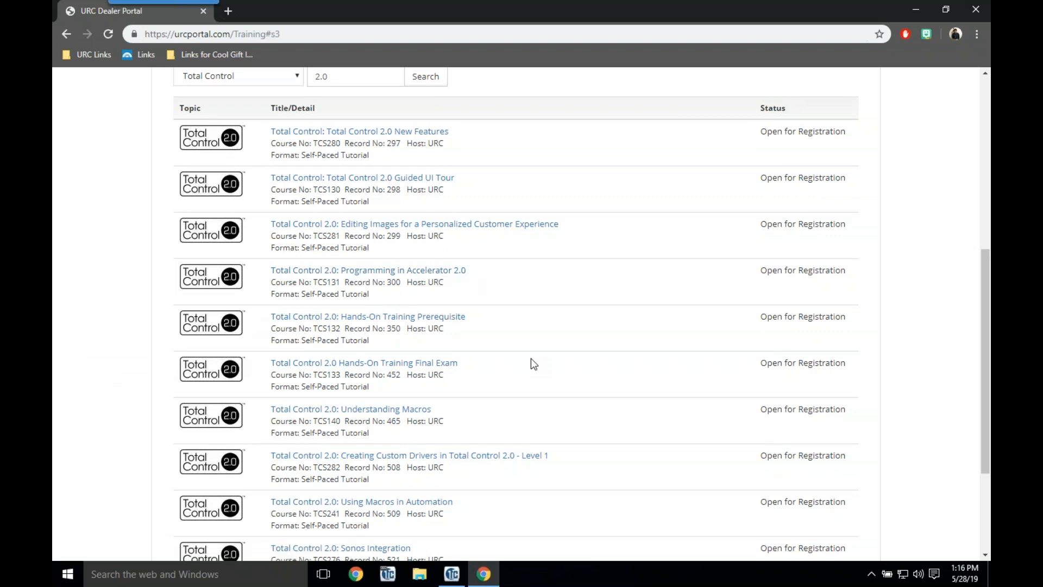
scroll(531, 359, down, 2)
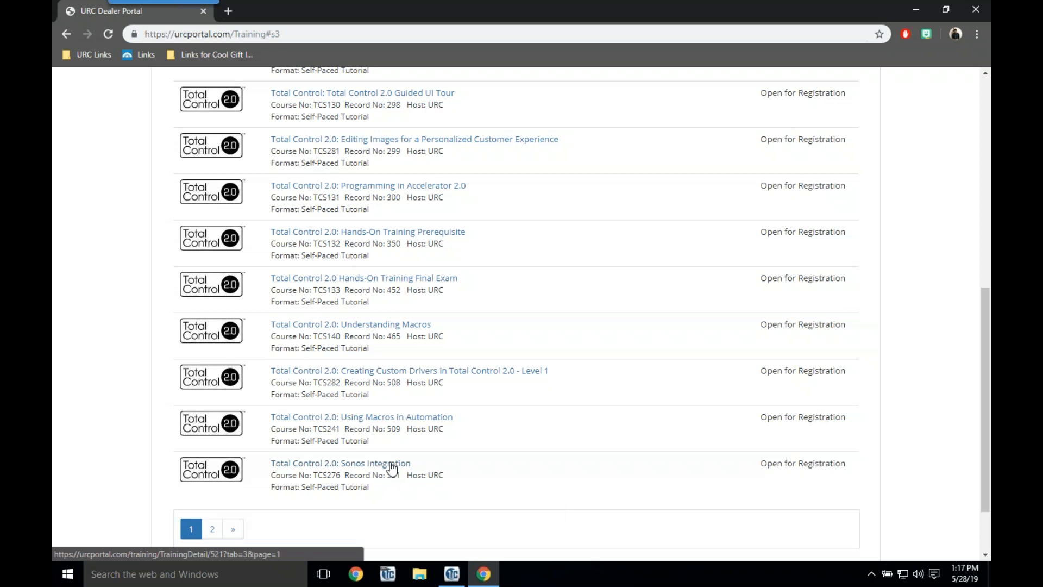
scroll(393, 467, down, 1)
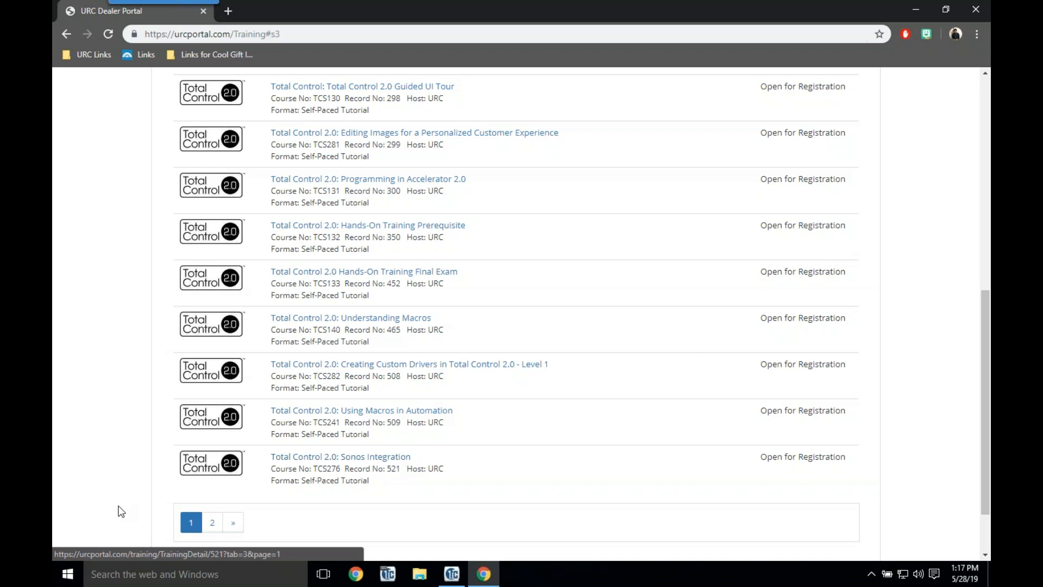
Step: Browse the second page of 2.0 courses, then return to page 1
click(213, 523)
scroll(216, 527, up, 2)
scroll(216, 527, down, 1)
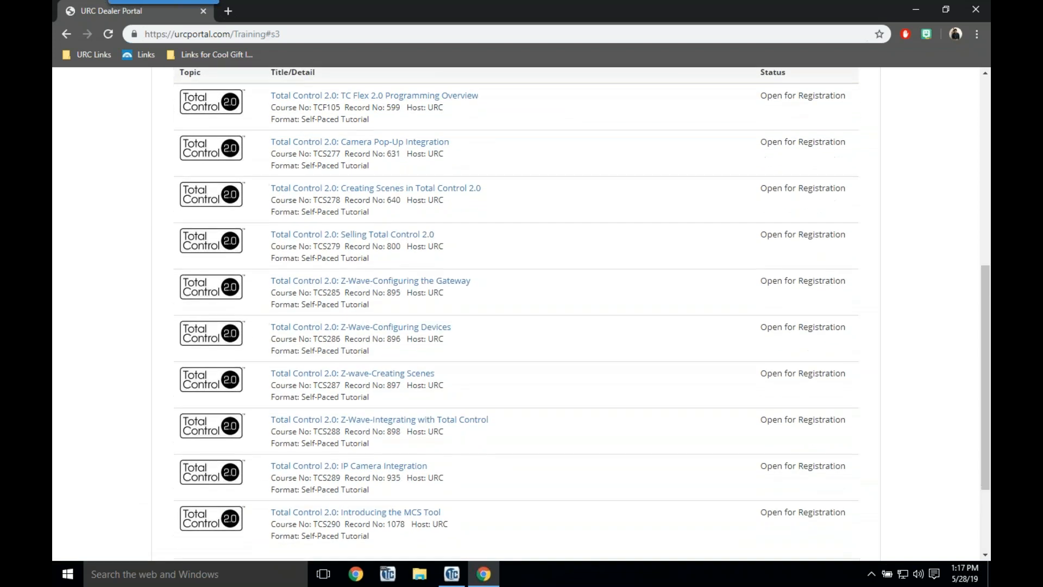
scroll(217, 524, down, 1)
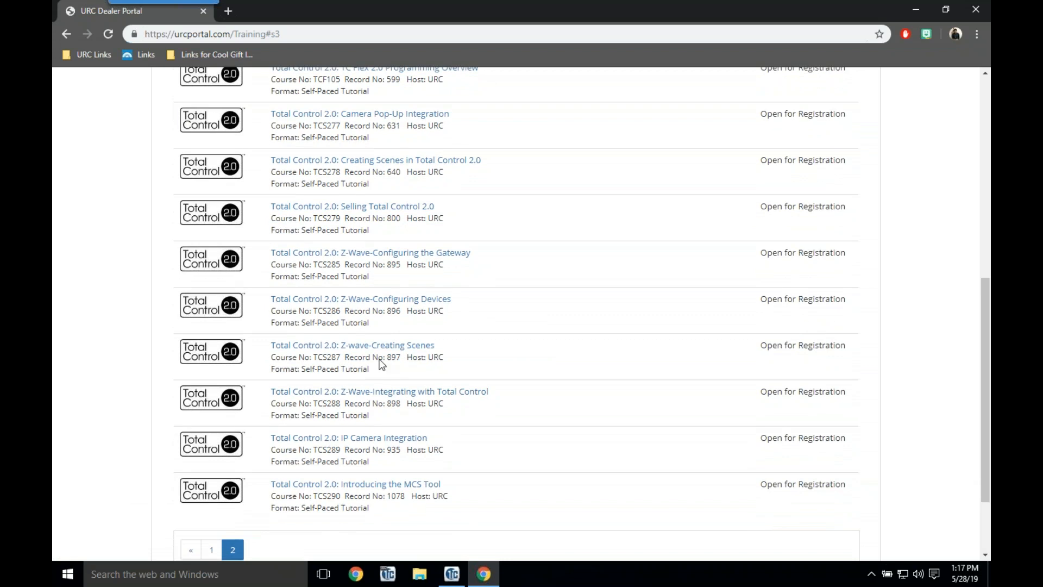
scroll(411, 255, up, 1)
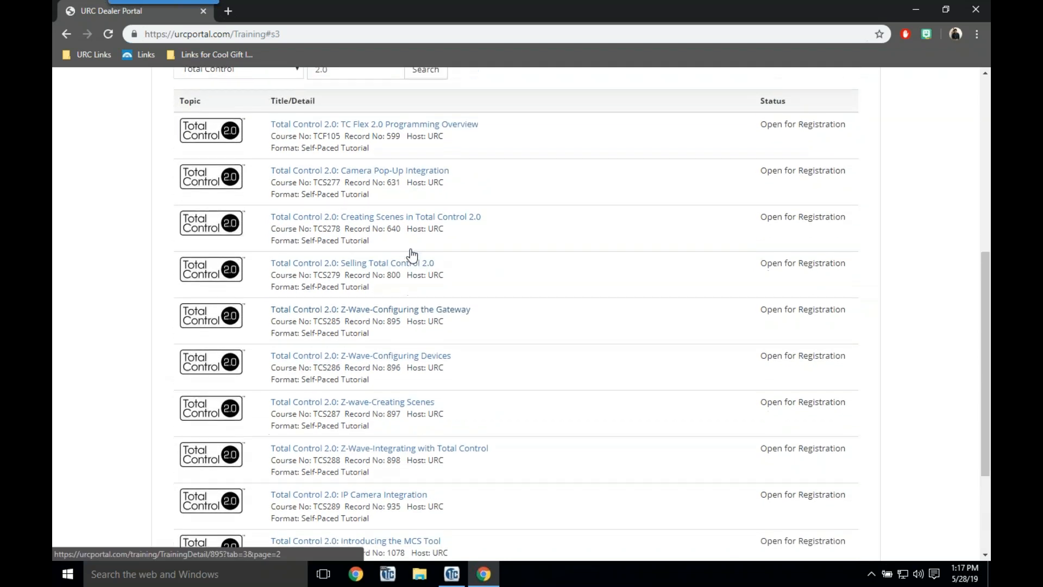
scroll(411, 254, down, 3)
click(211, 470)
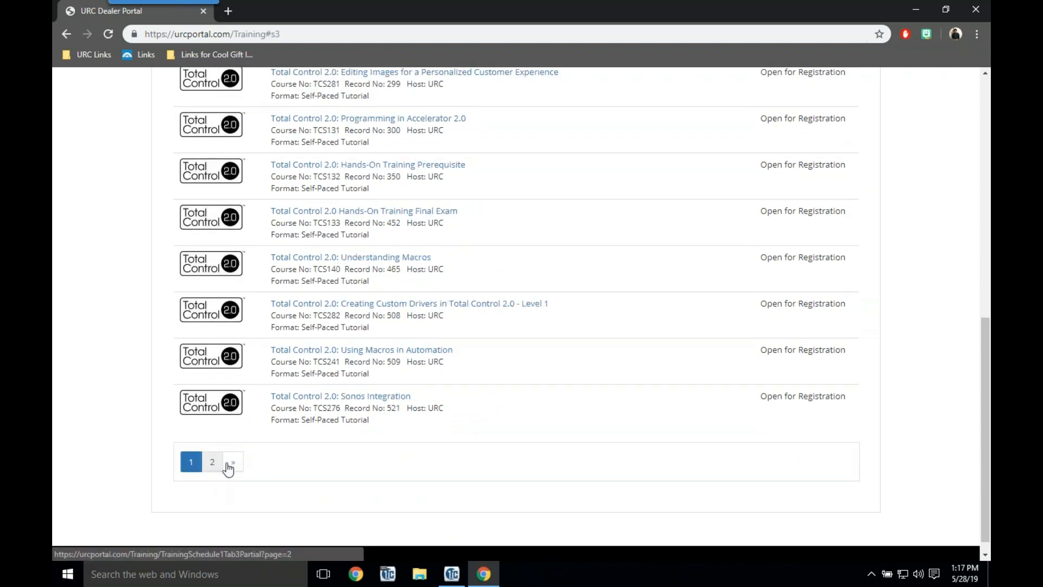
scroll(516, 313, up, 1)
scroll(516, 313, up, 1)
scroll(475, 358, down, 1)
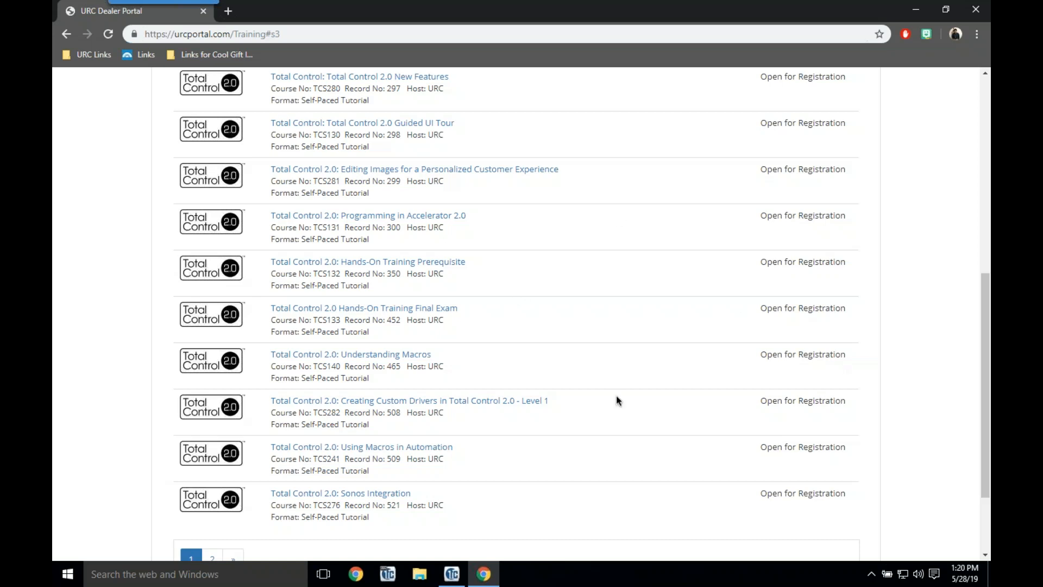
scroll(616, 400, up, 8)
Step: Show the In-Person Training course list
click(194, 410)
scroll(194, 410, down, 4)
scroll(54, 395, down, 3)
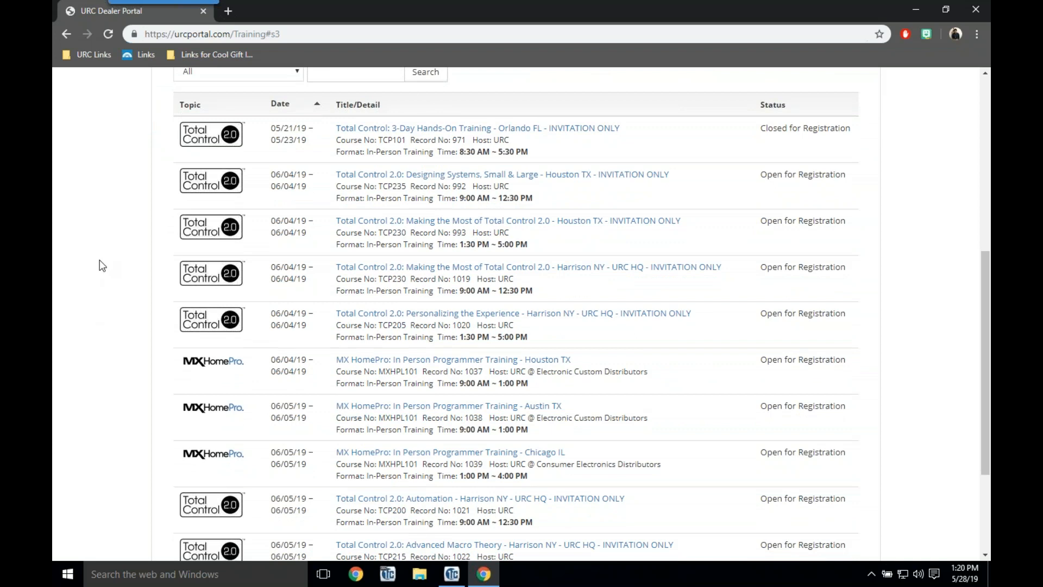
scroll(100, 265, down, 3)
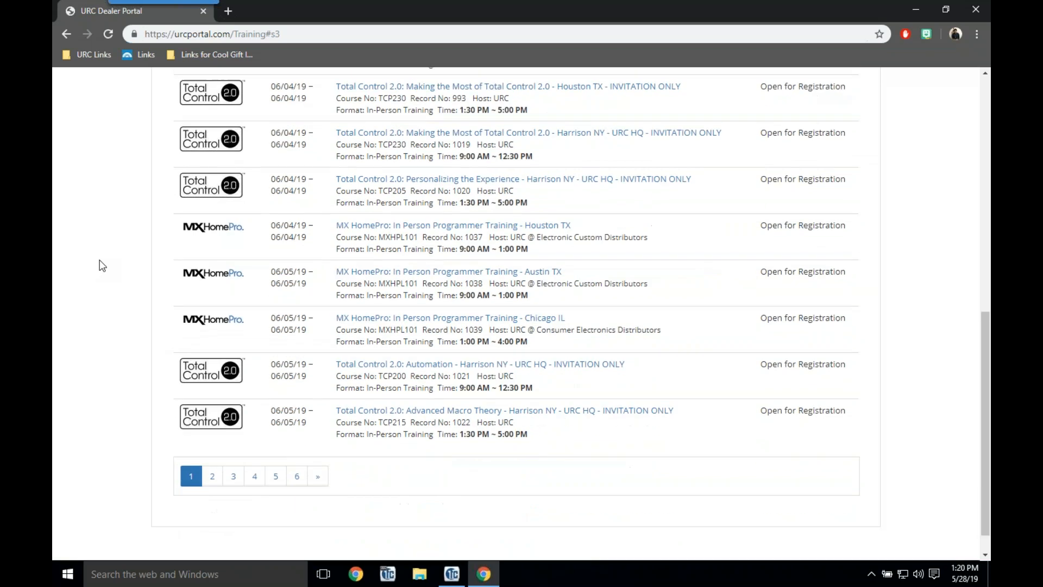
Step: Browse pages 2 and 3 of in-person sessions, reaching the June 2019 ones
click(212, 465)
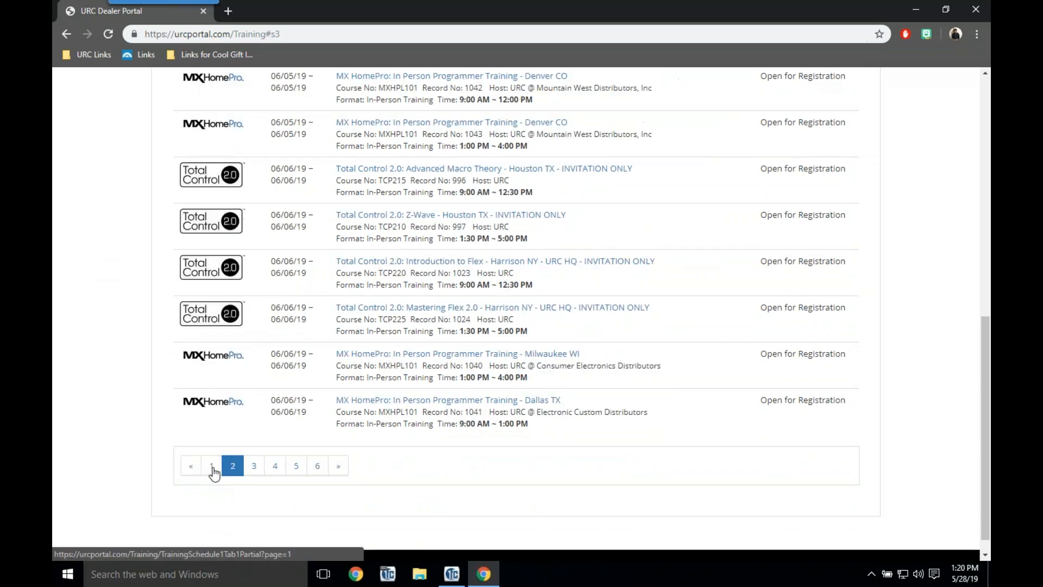
scroll(265, 225, up, 8)
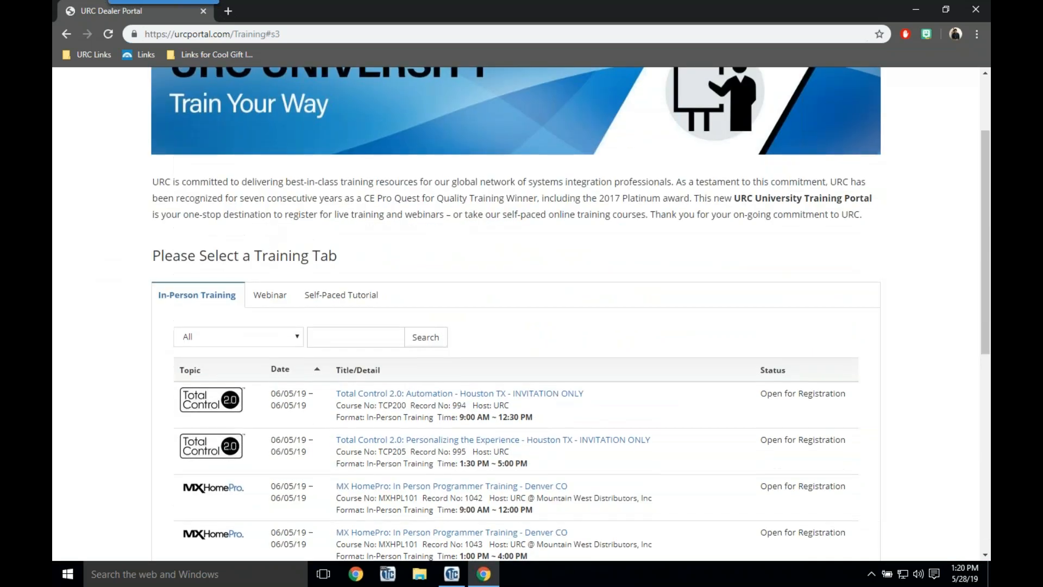
scroll(265, 226, down, 2)
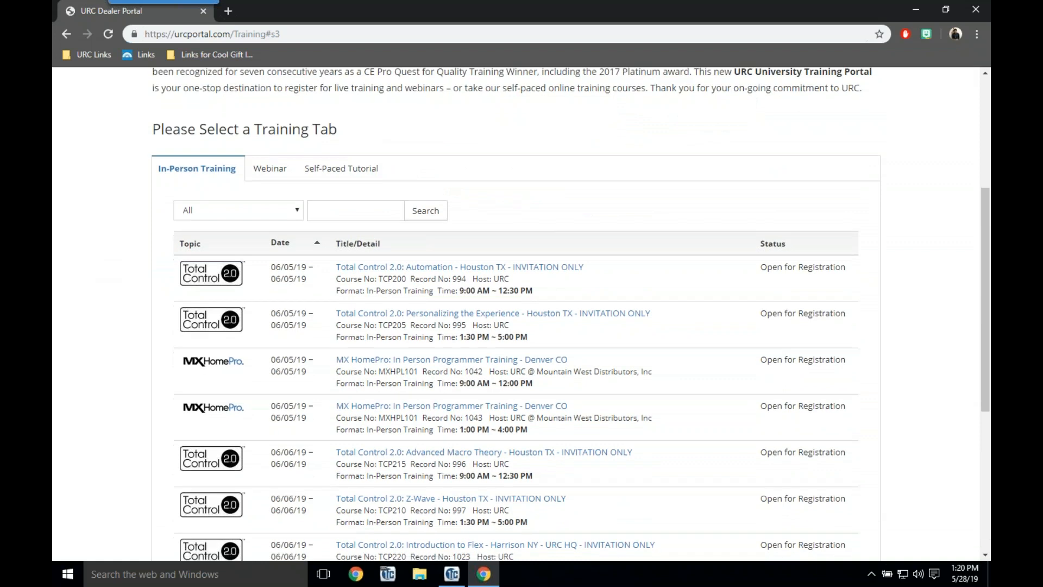
scroll(521, 313, down, 2)
scroll(265, 224, down, 2)
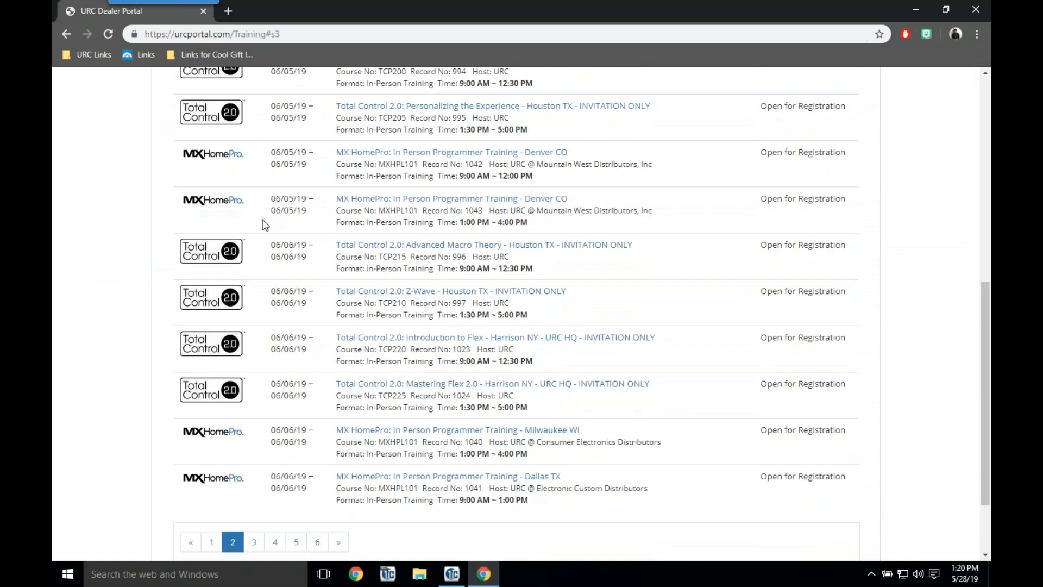
click(253, 543)
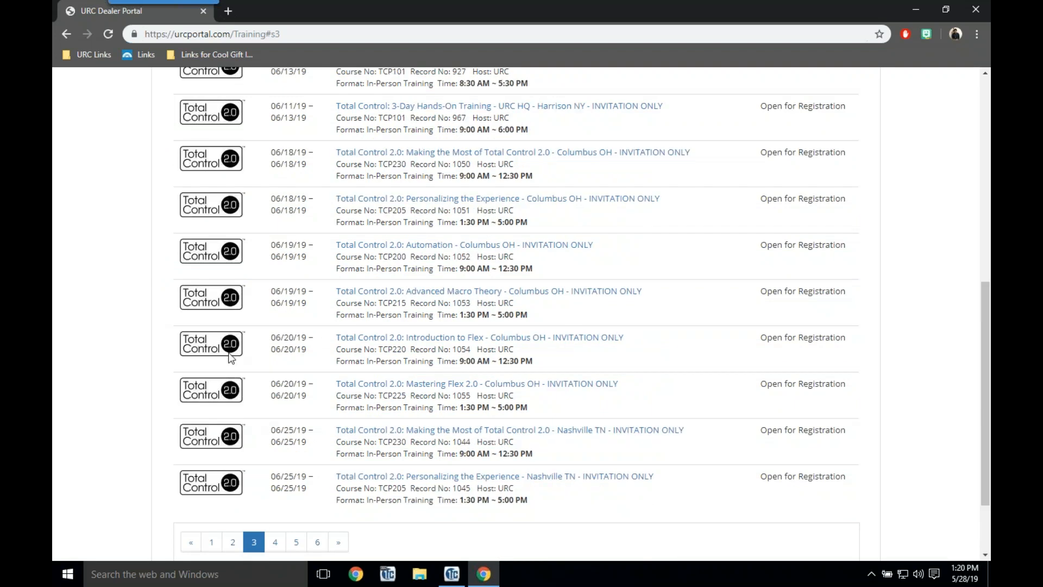
scroll(214, 360, up, 2)
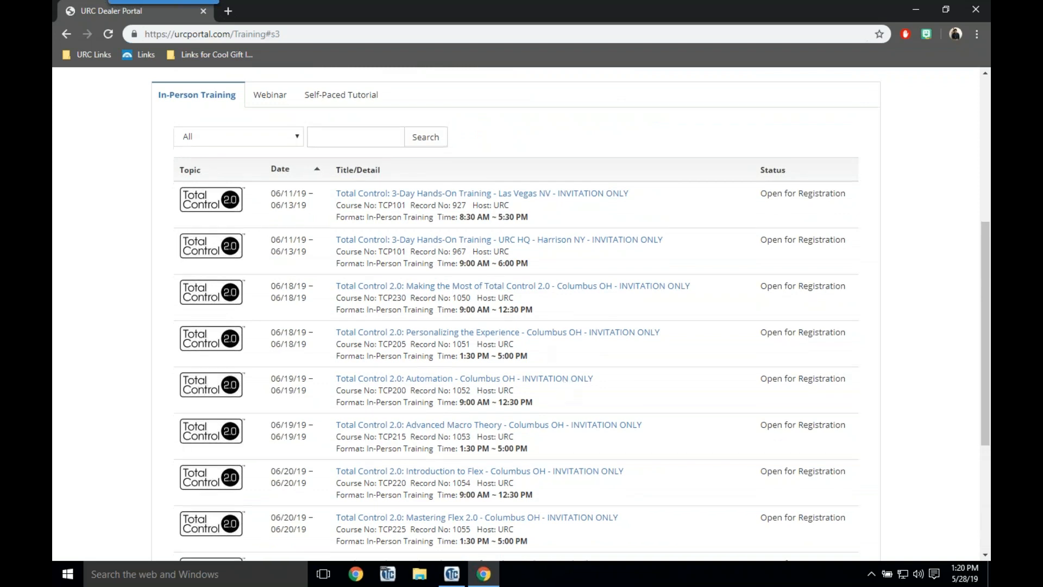
scroll(562, 384, down, 2)
scroll(522, 314, down, 2)
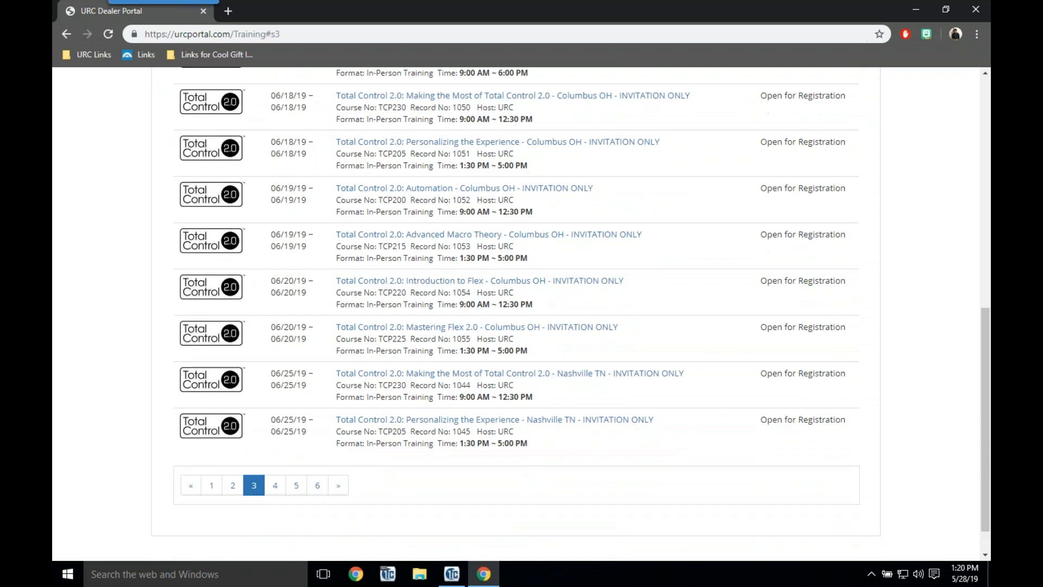